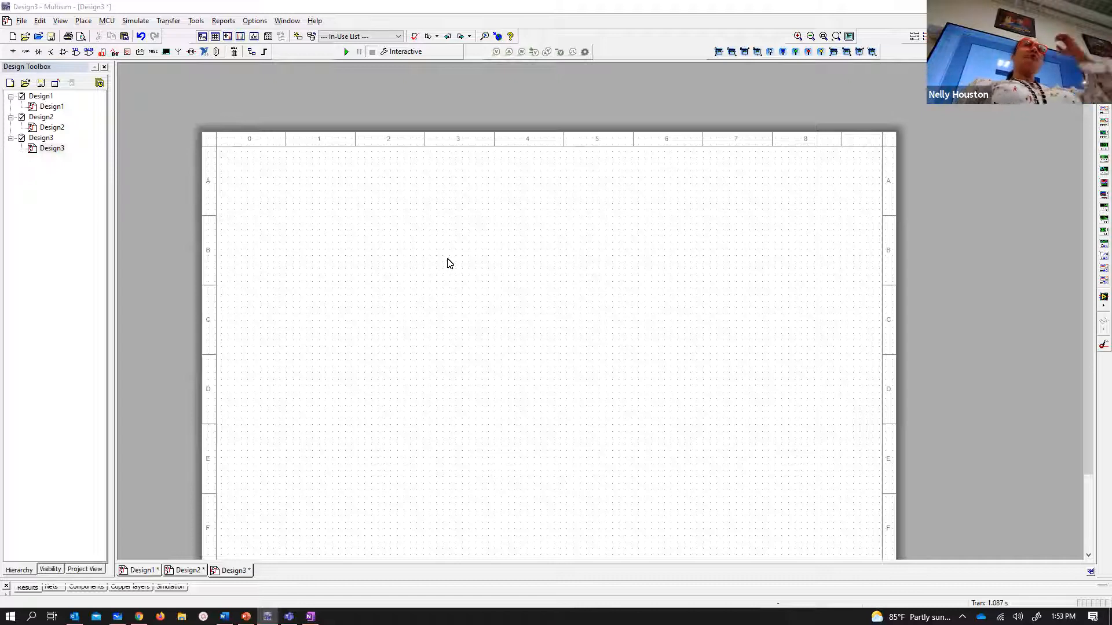
scroll(454, 273, down, 4)
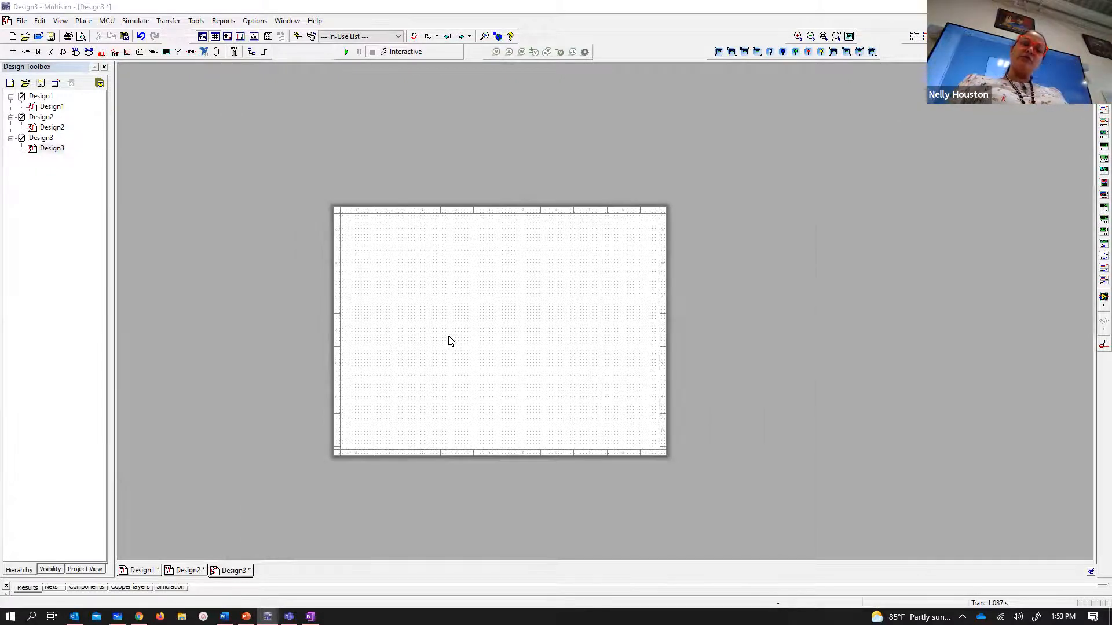
scroll(451, 341, up, 4)
scroll(450, 339, down, 1)
mouse_move(450, 321)
mouse_down()
mouse_move(568, 327)
mouse_move(411, 328)
mouse_move(585, 328)
mouse_move(400, 325)
mouse_move(551, 330)
mouse_move(462, 333)
mouse_up()
drag(470, 387, 447, 368)
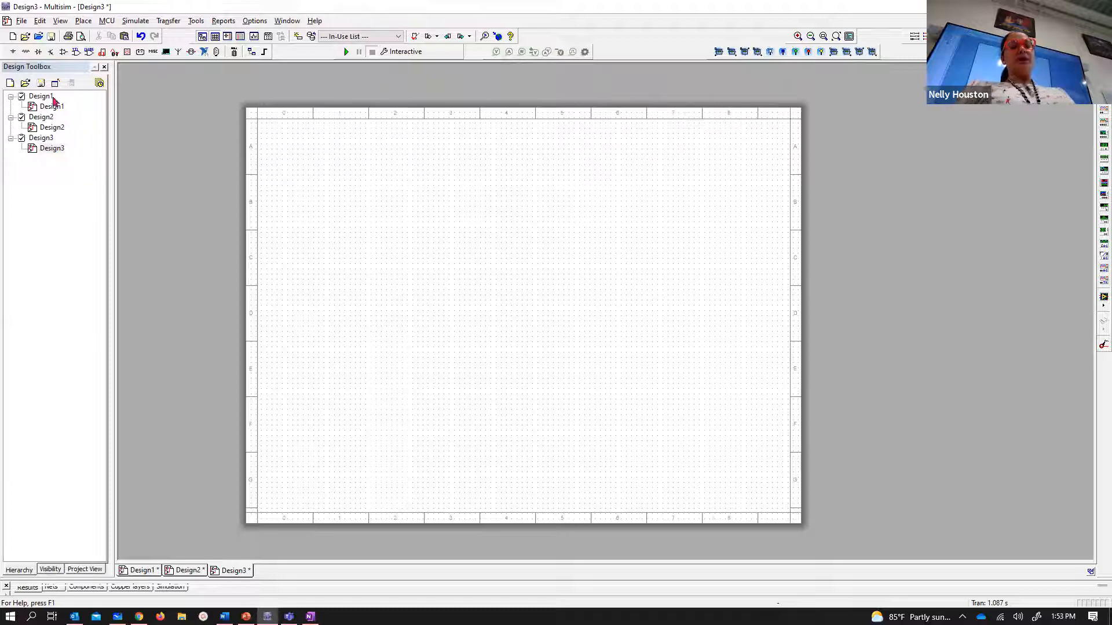
mouse_move(57, 108)
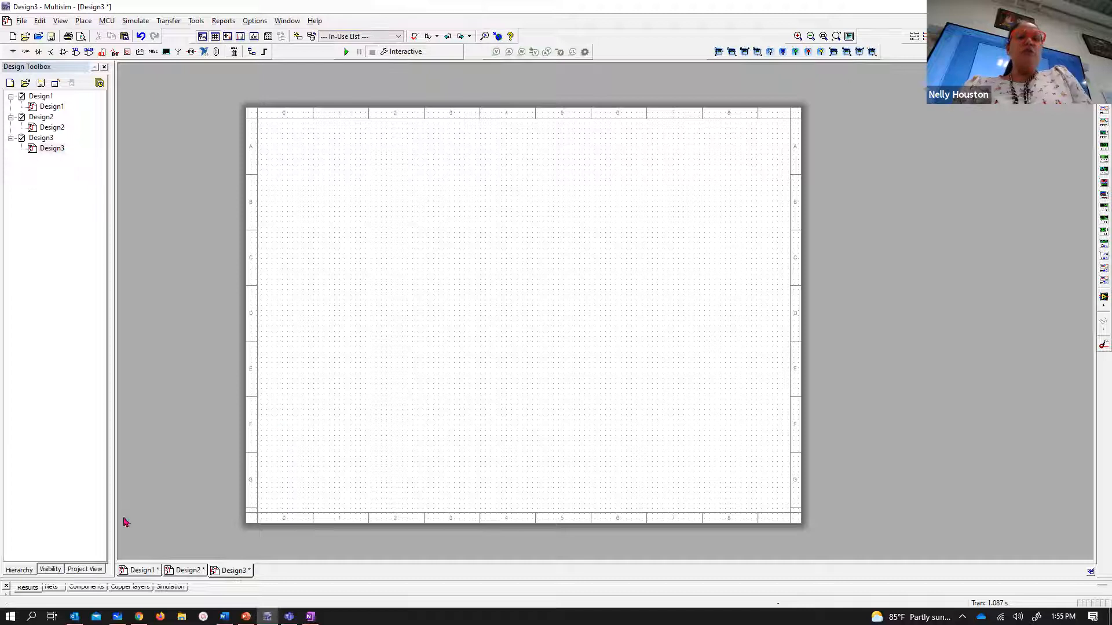
- Switch to the Design1 logic circuit and start its interactive simulation
click(150, 572)
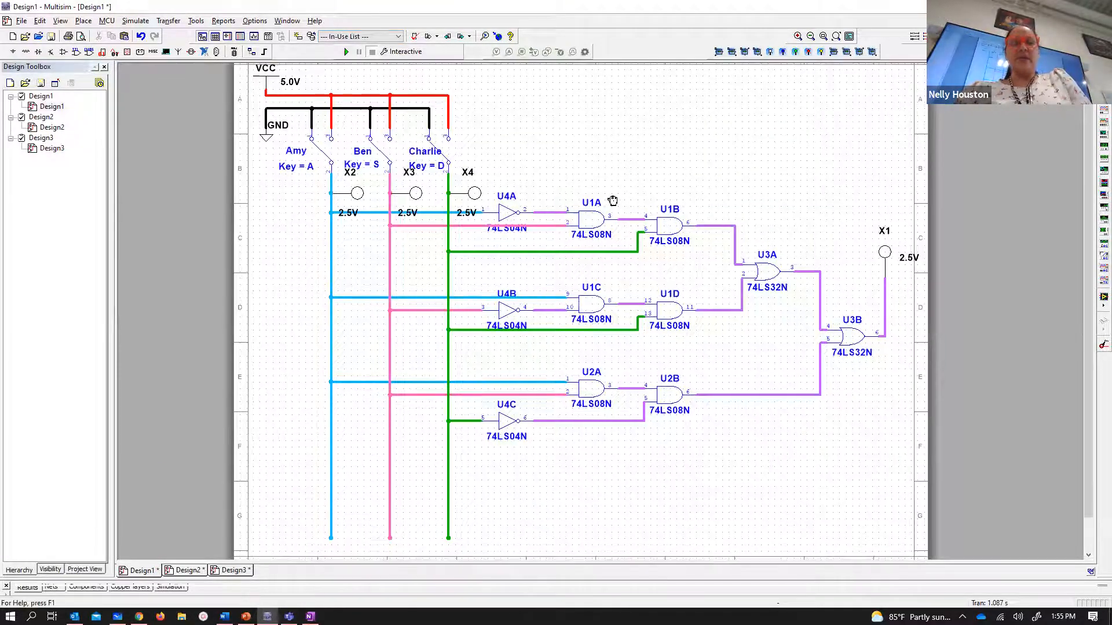
scroll(633, 170, up, 2)
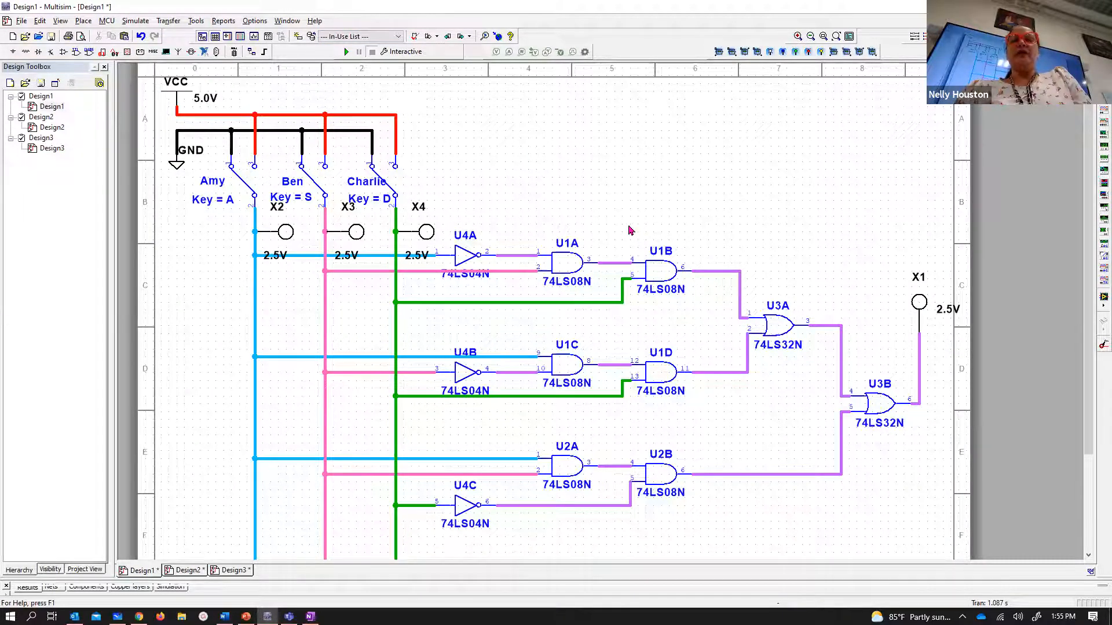
click(346, 53)
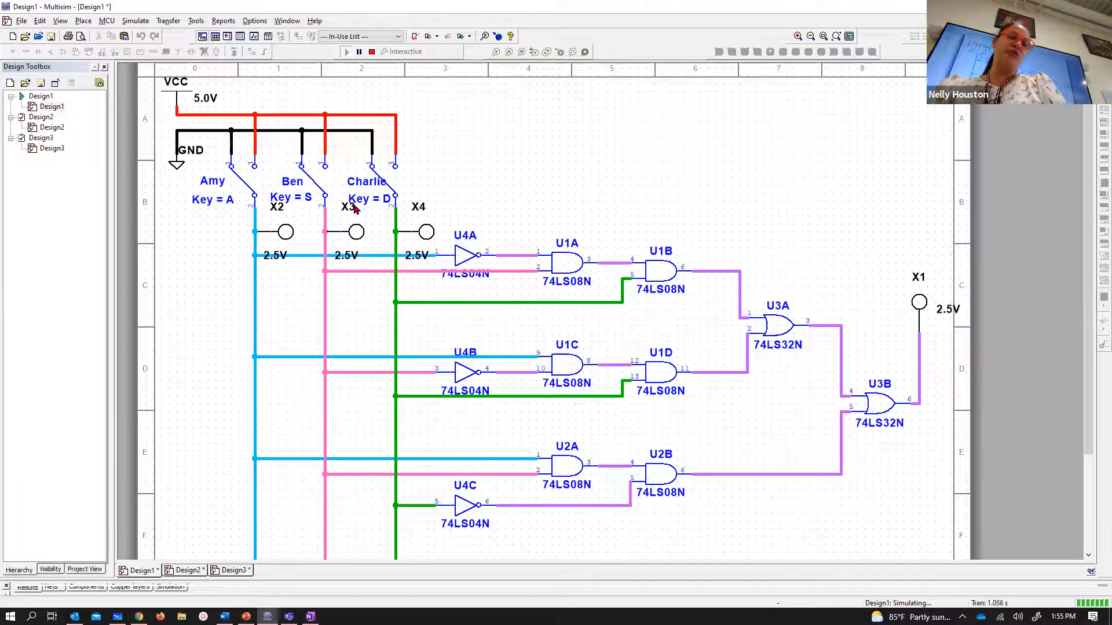
- Test the circuit output with input switch D on alone, switch S on alone, and switches S and D on together
key(d)
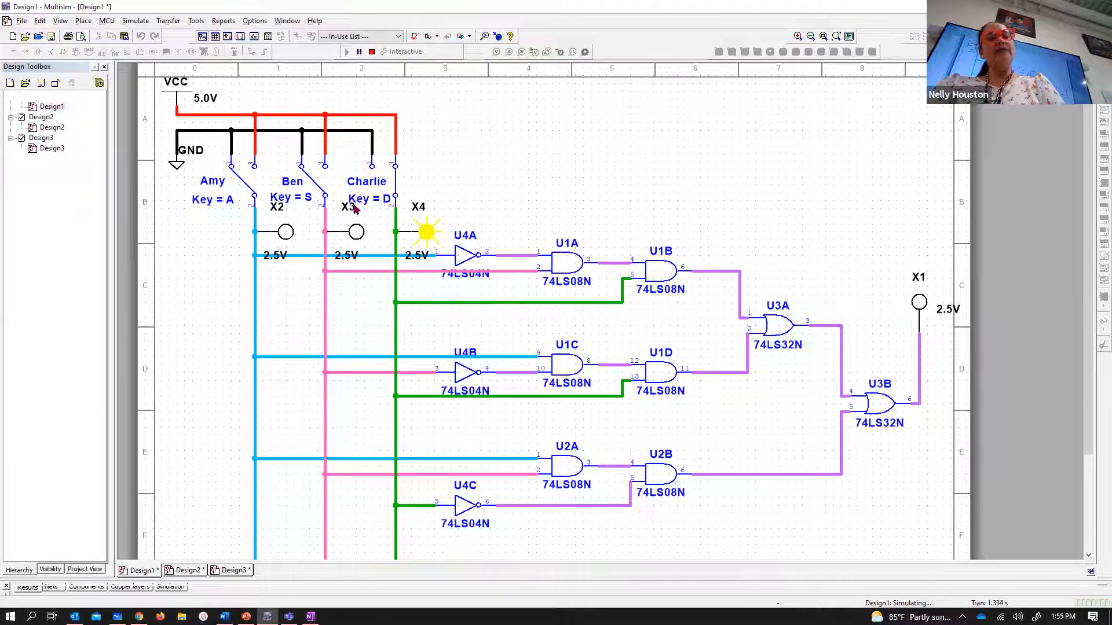
key(d)
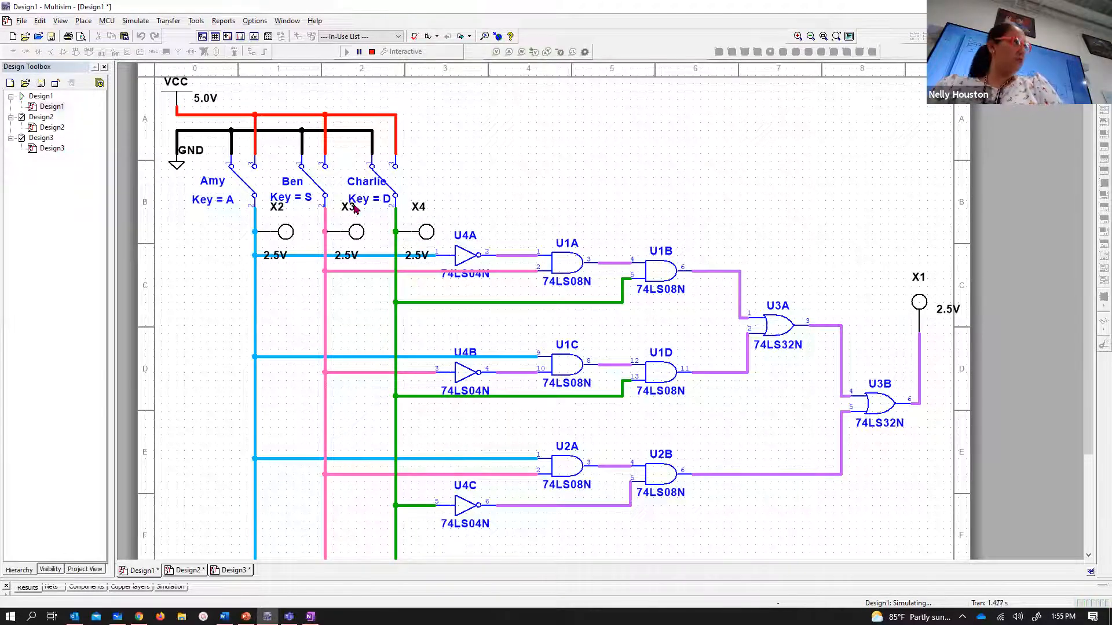
key(d)
key(d)
key(s)
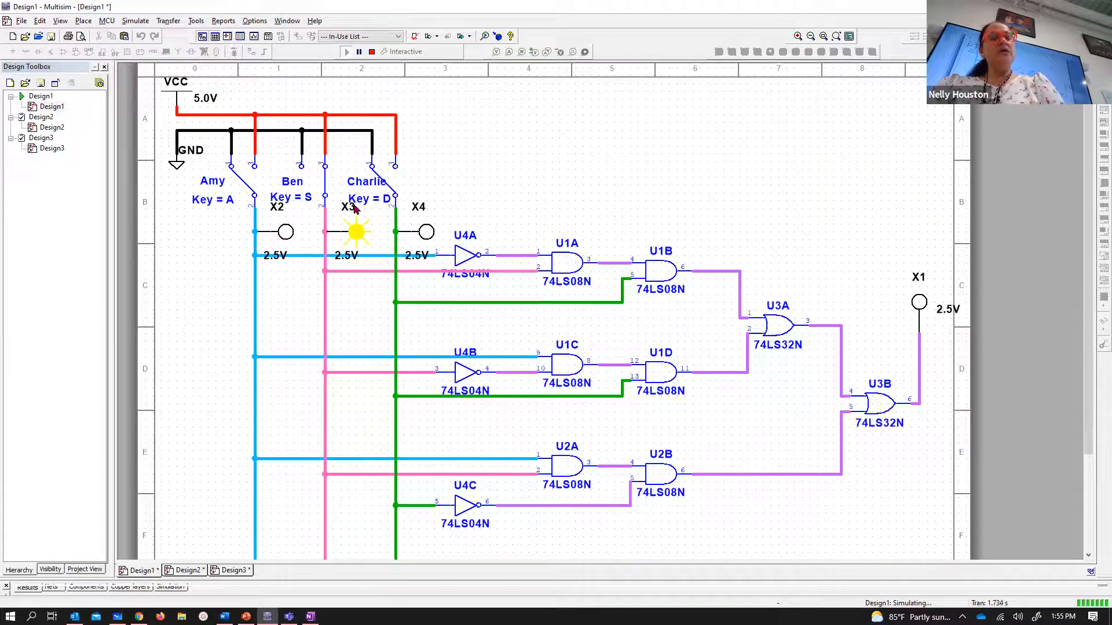
key(d)
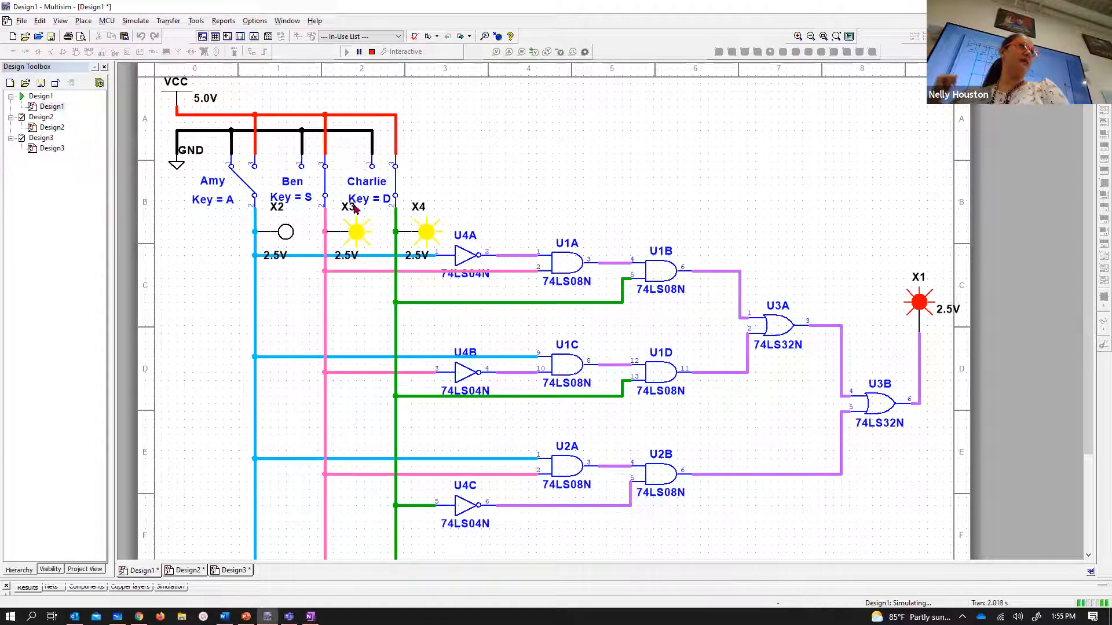
- Test the circuit output with input switch A on alone, together with D, together with S, and with all three switches on
key(s)
key(d)
key(a)
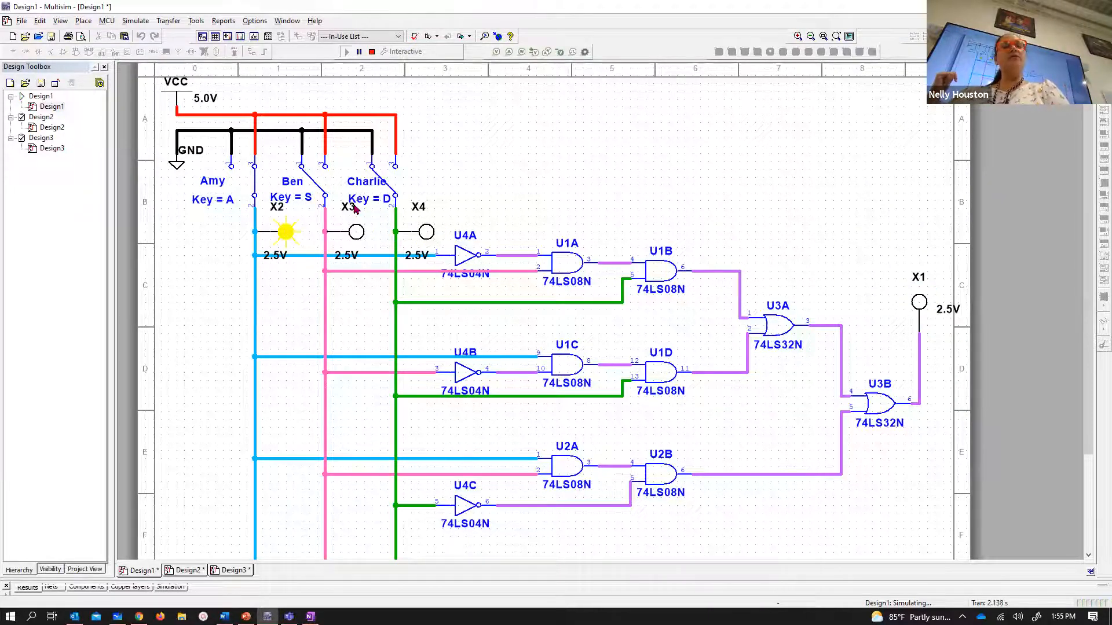
key(d)
key(d)
key(s)
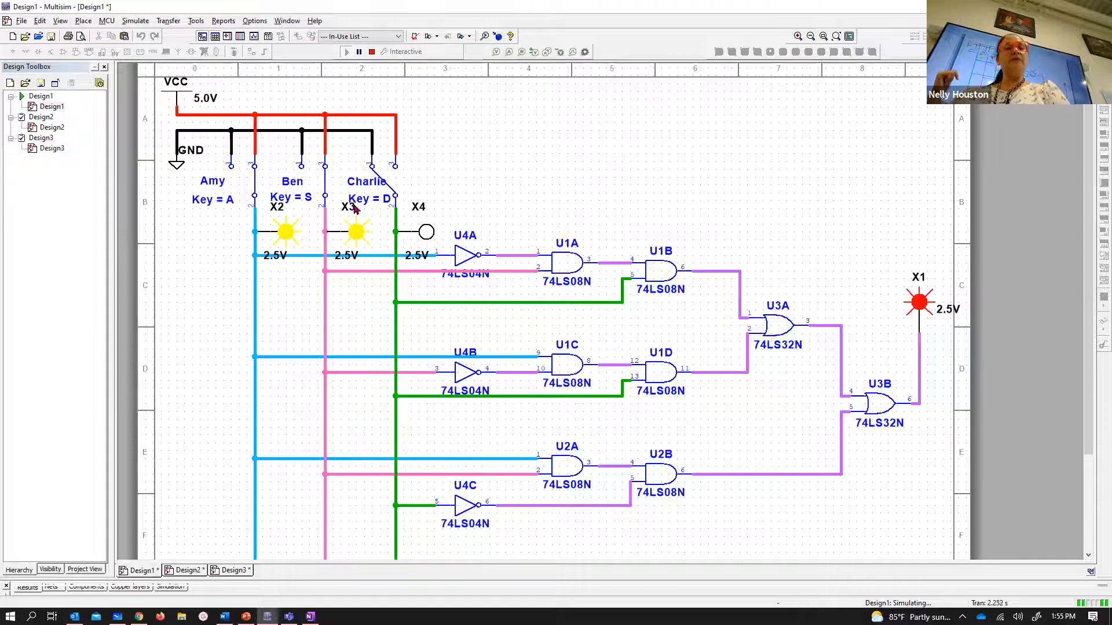
key(d)
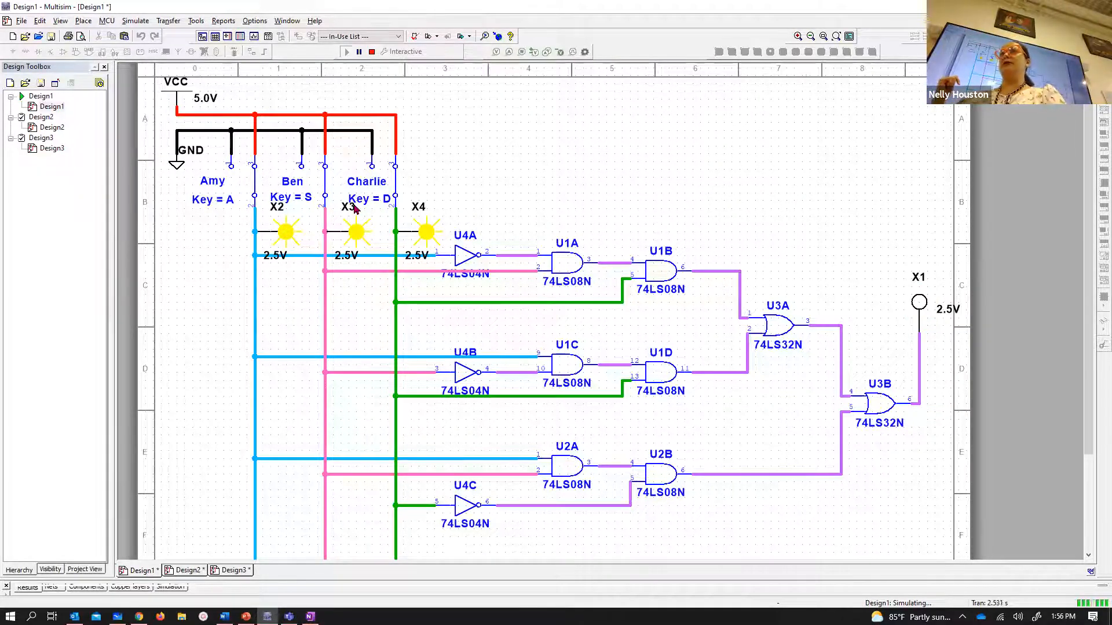
- Return the input switches to ground and stop the simulation
key(s)
key(d)
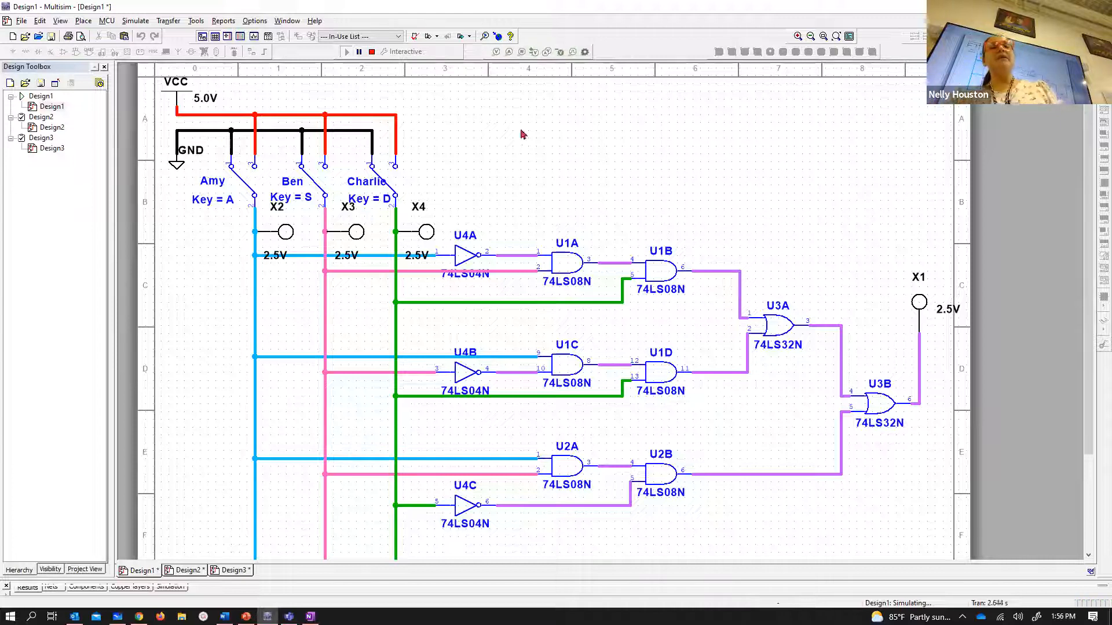
click(373, 52)
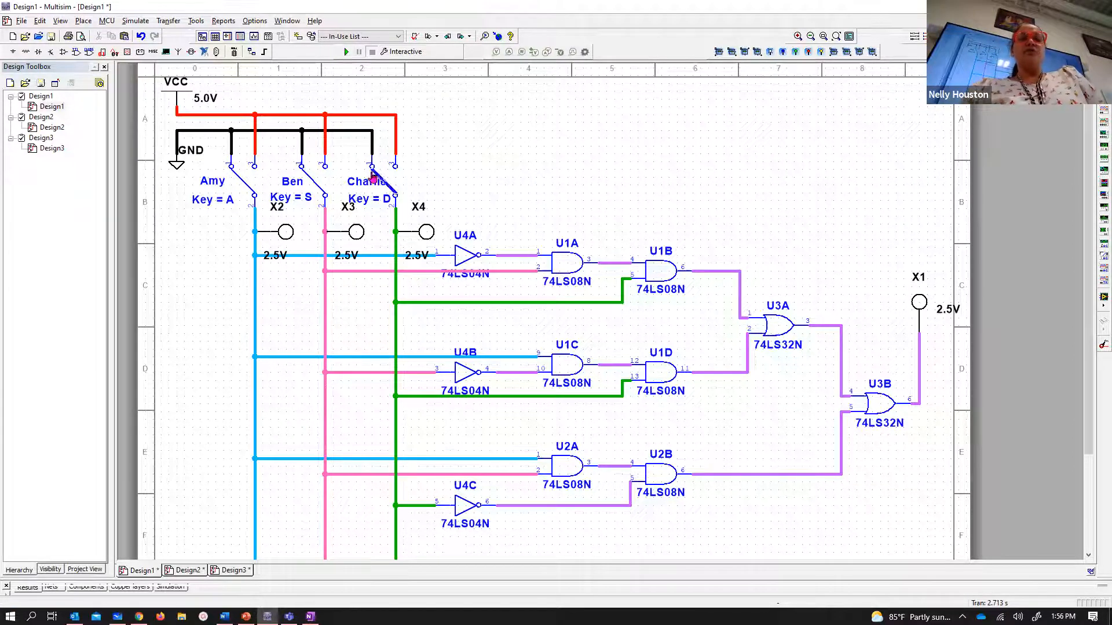
- Switch to the empty Design3 sheet and open its sheet properties, moving the dialog over the sheet
click(231, 570)
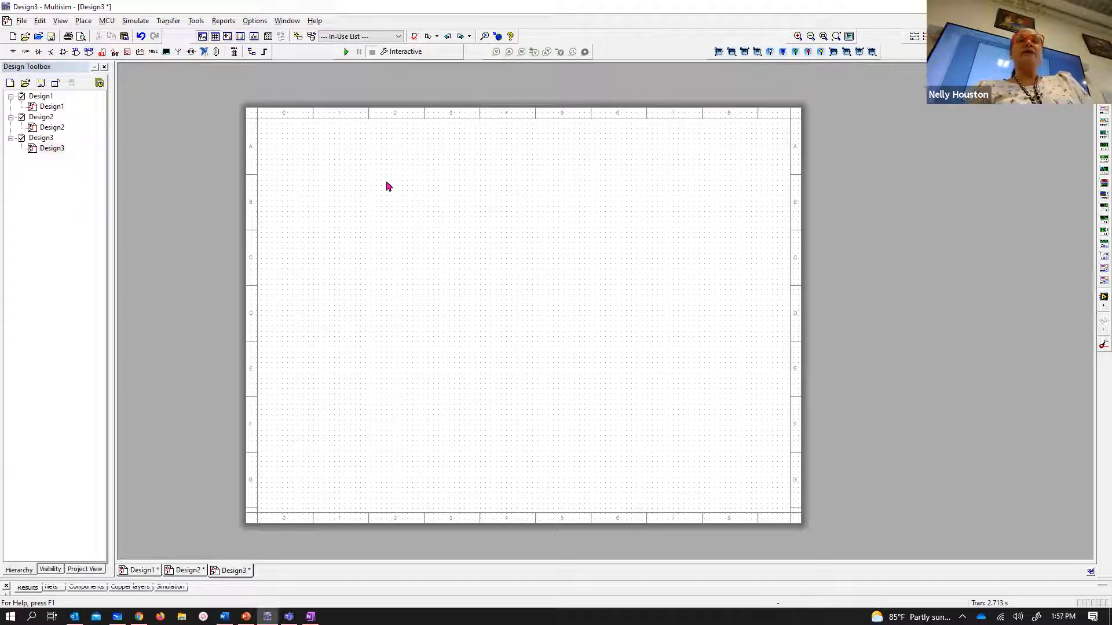
click(258, 24)
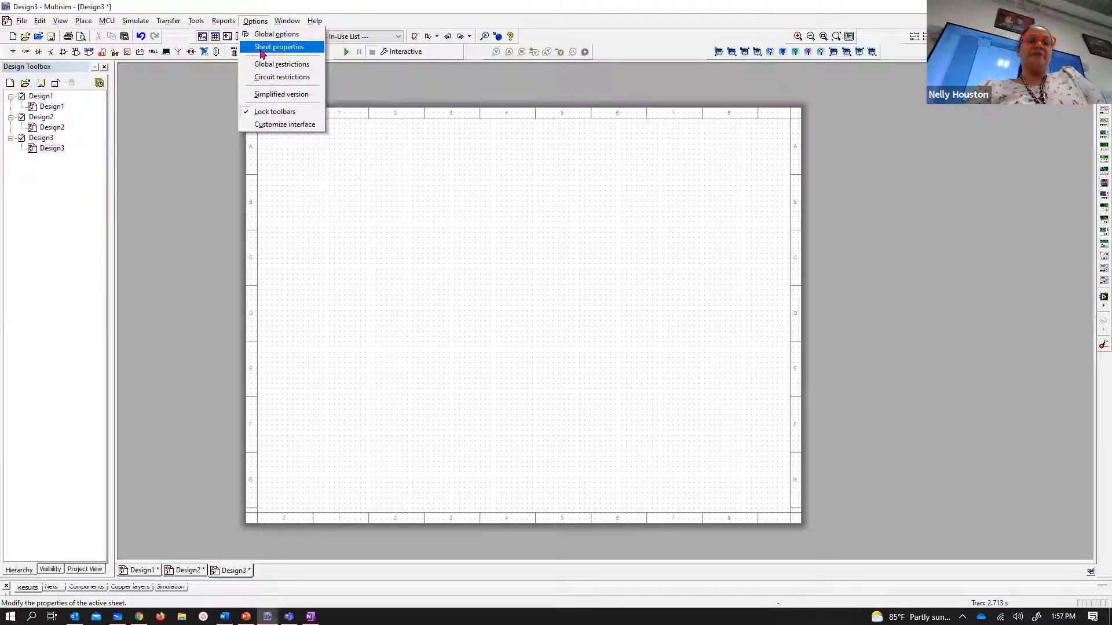
click(261, 50)
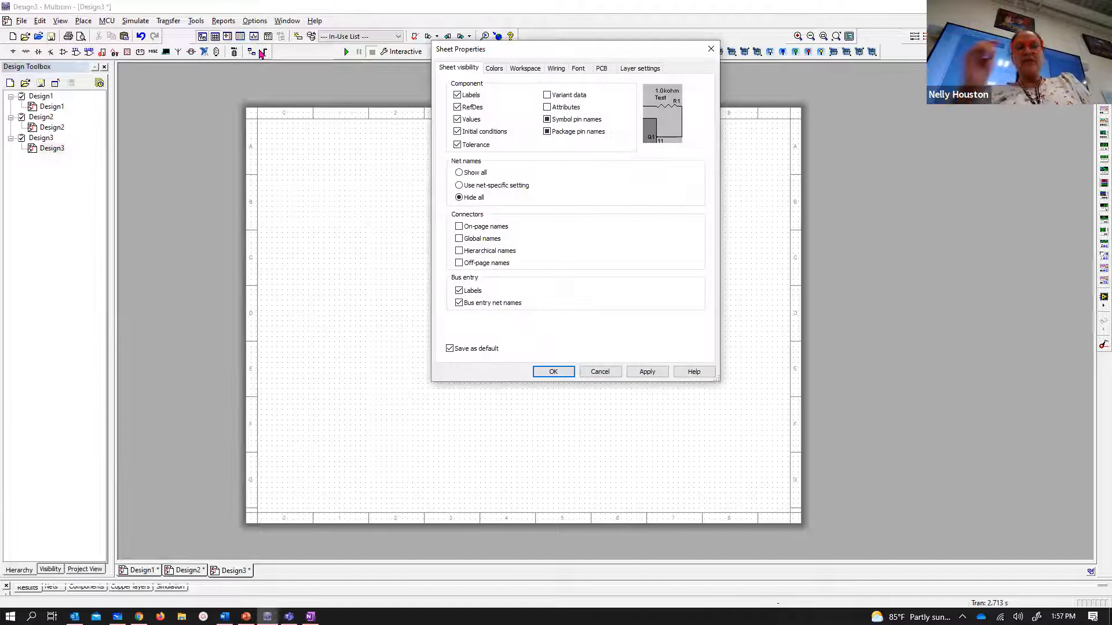
drag(529, 51, 506, 123)
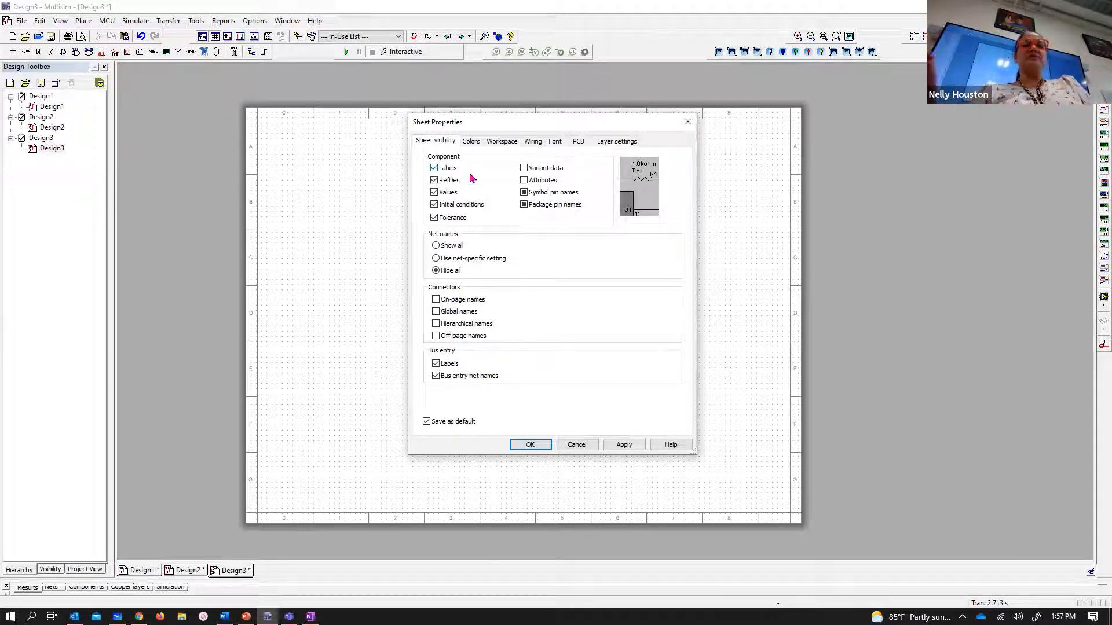
- Preview the Black background, White background, White & black and Black & white color schemes, and return the scheme to Custom
click(471, 143)
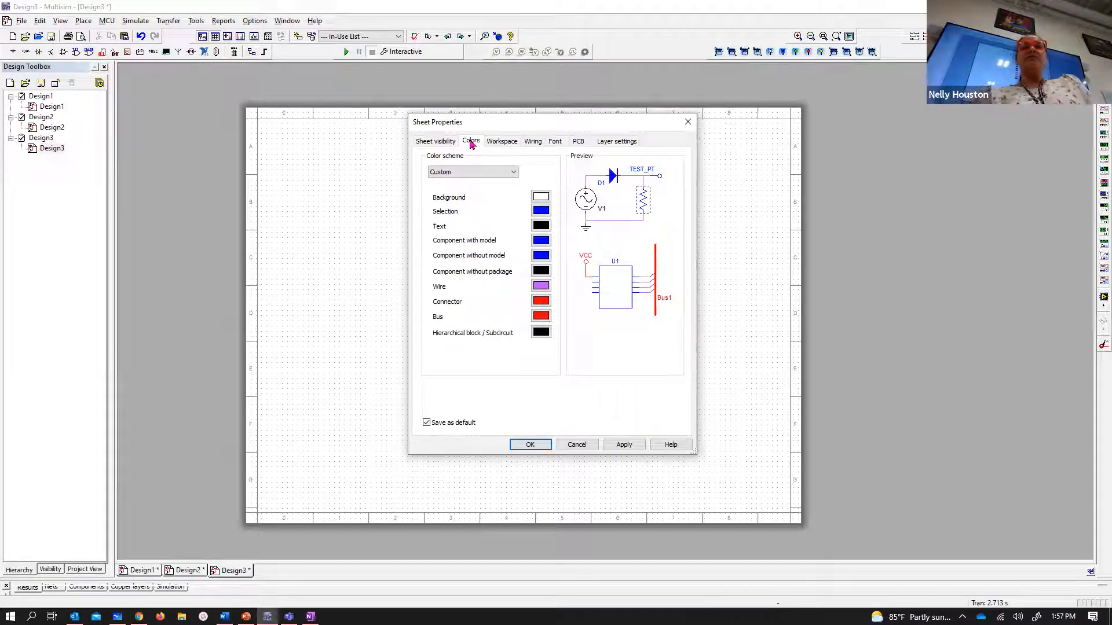
click(496, 172)
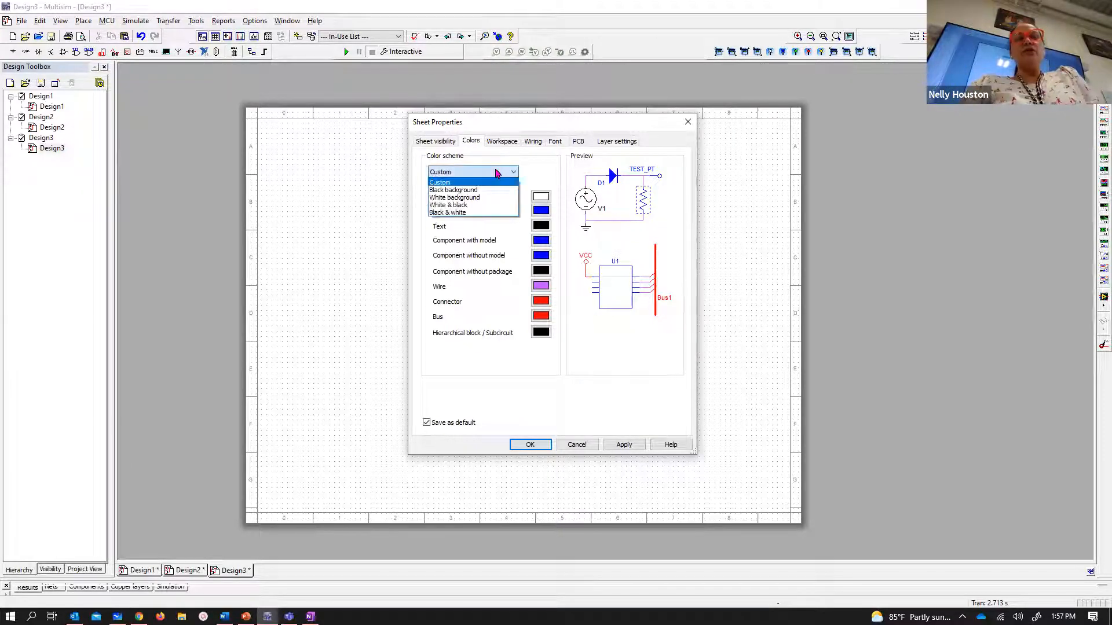
click(471, 191)
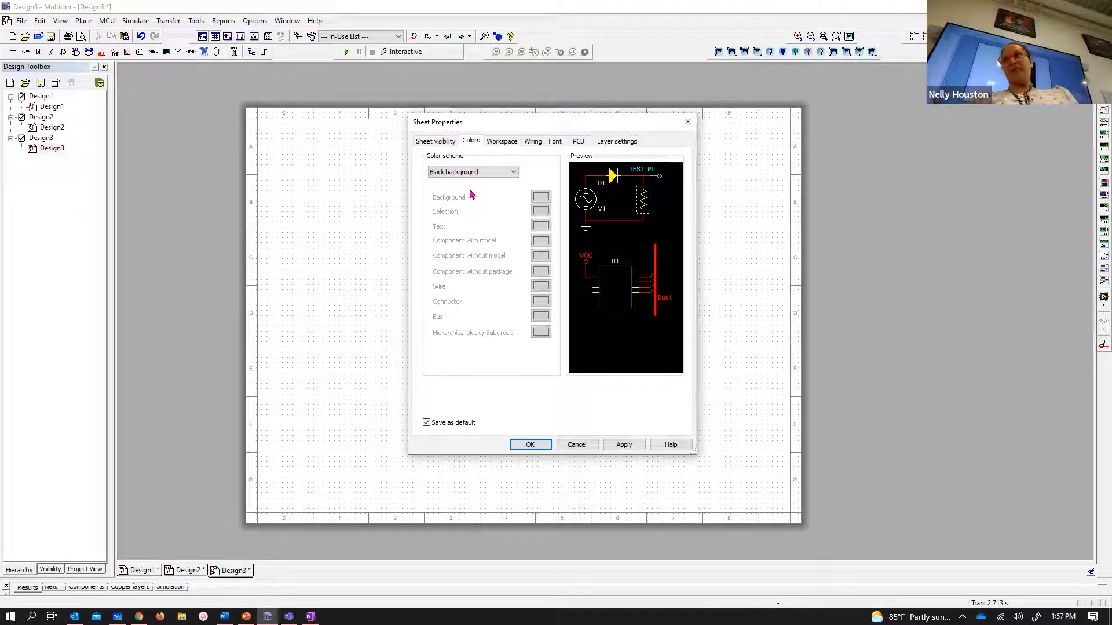
click(491, 173)
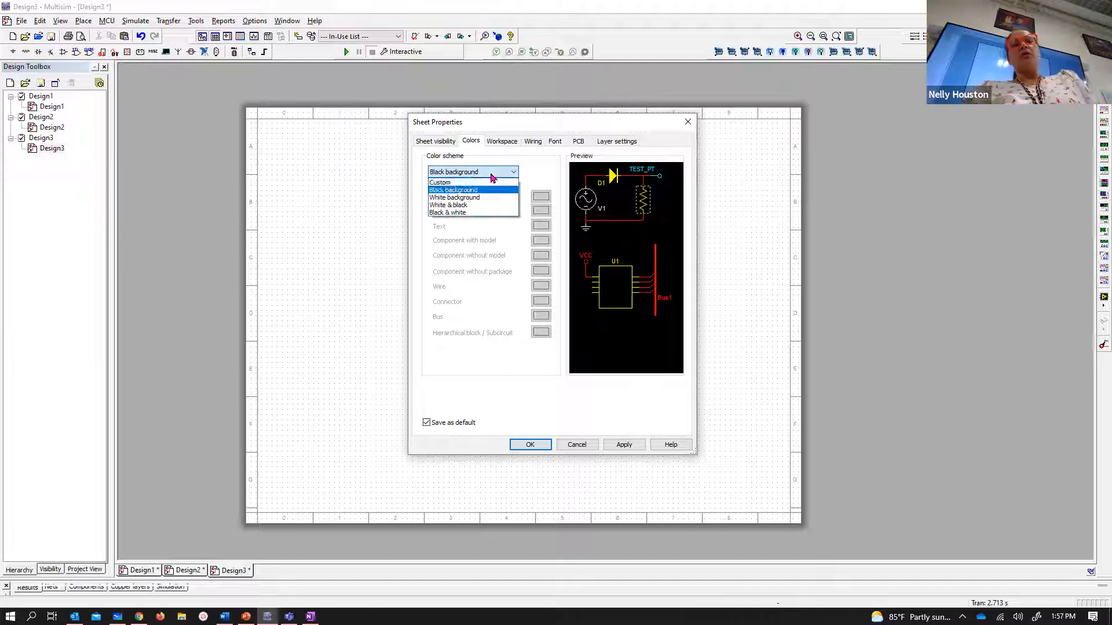
click(483, 200)
click(500, 173)
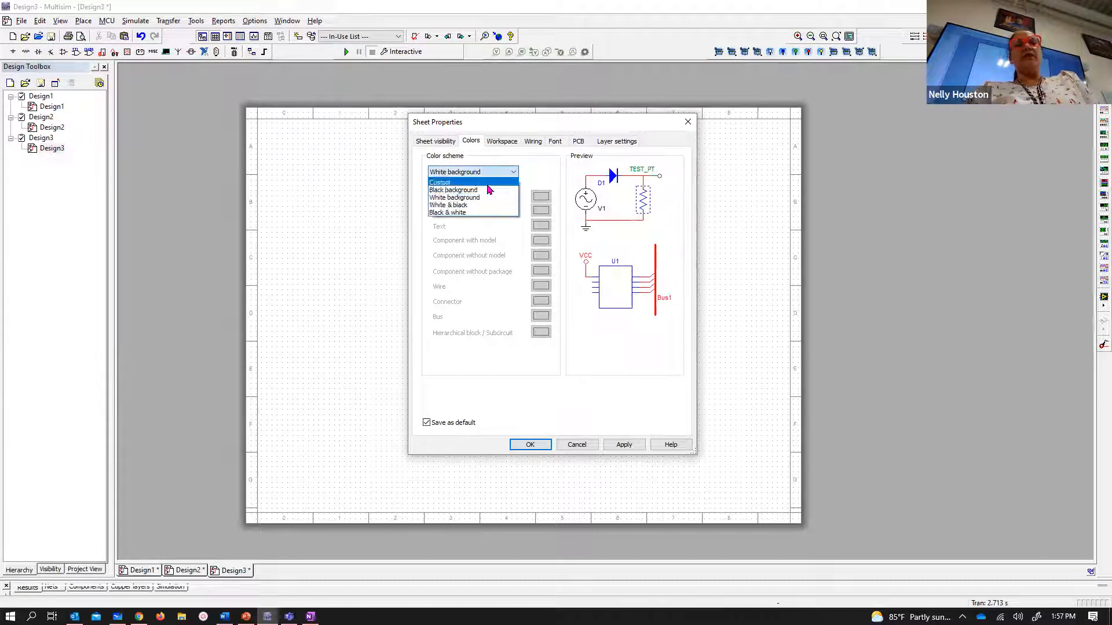
click(476, 206)
click(491, 172)
click(472, 206)
click(491, 172)
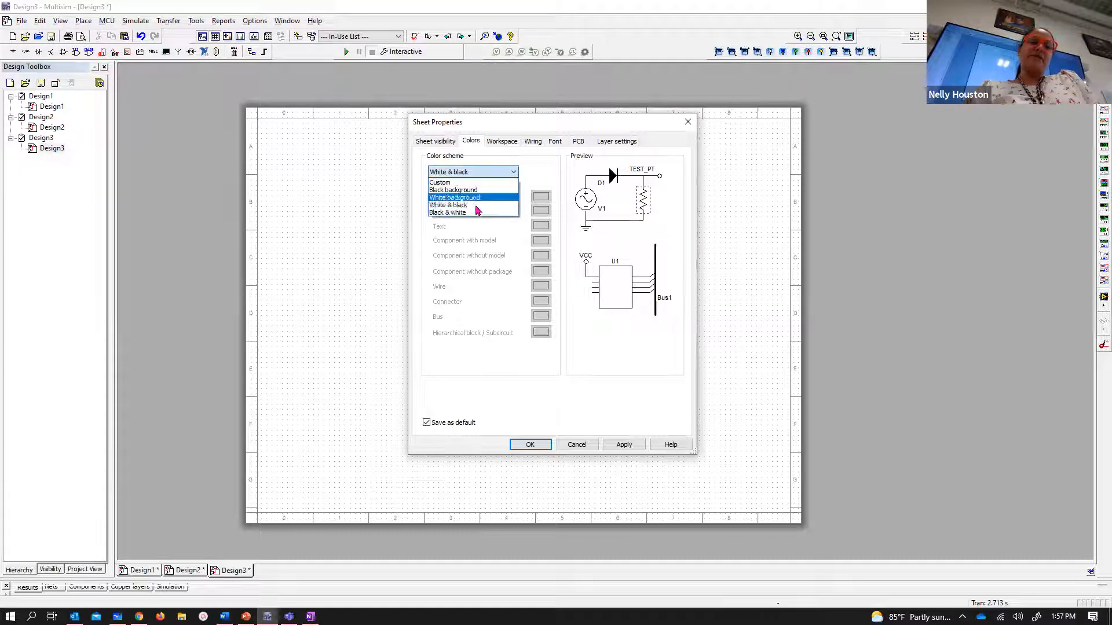
click(476, 215)
click(490, 173)
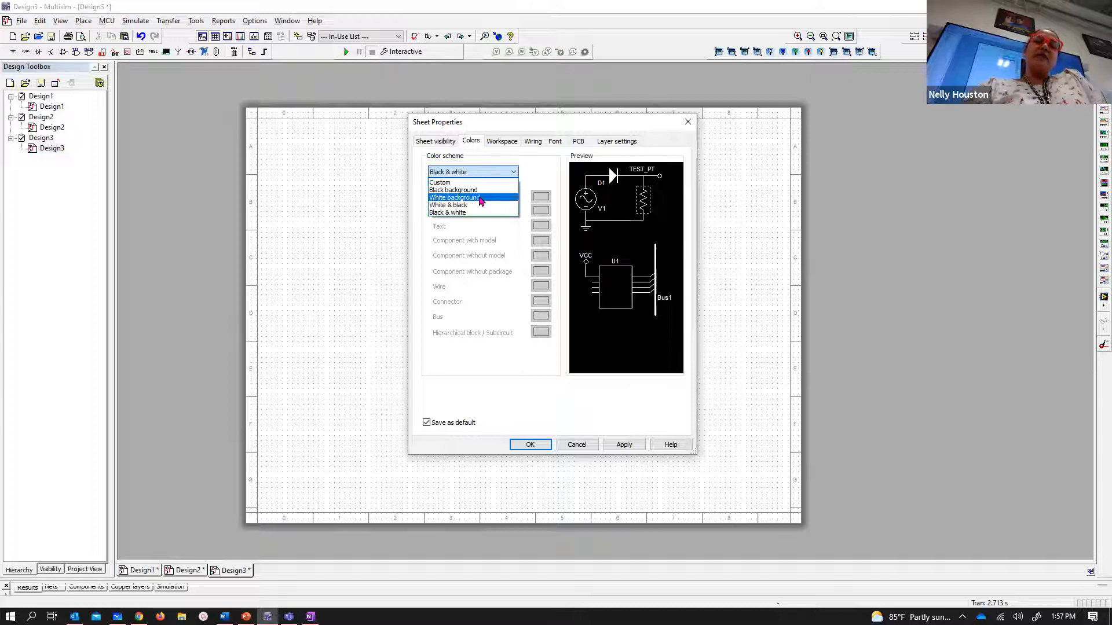
click(480, 198)
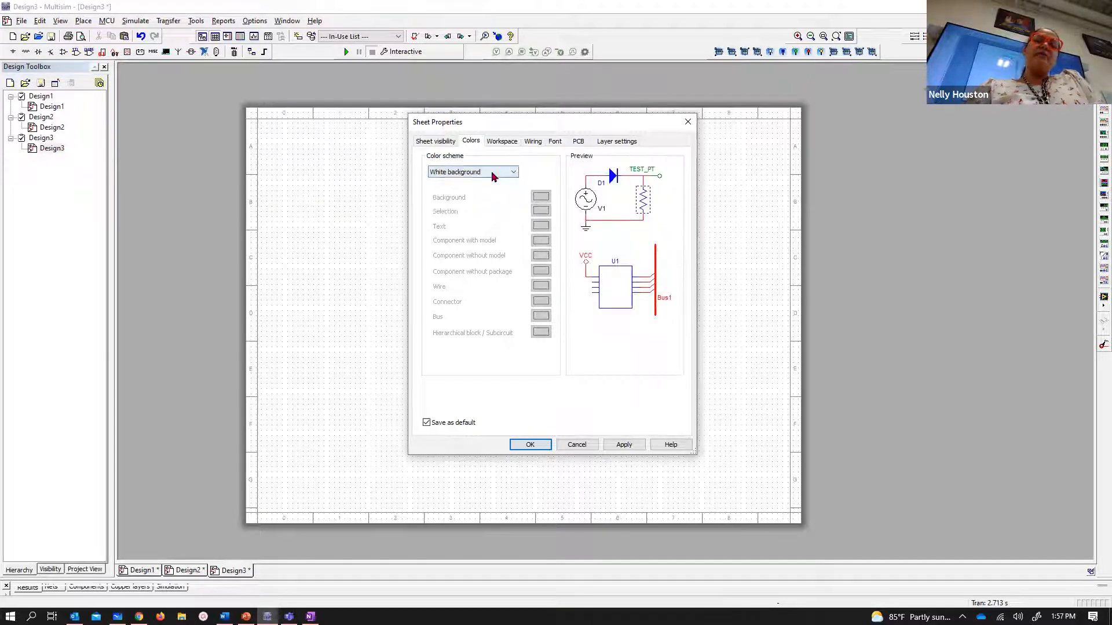
click(493, 174)
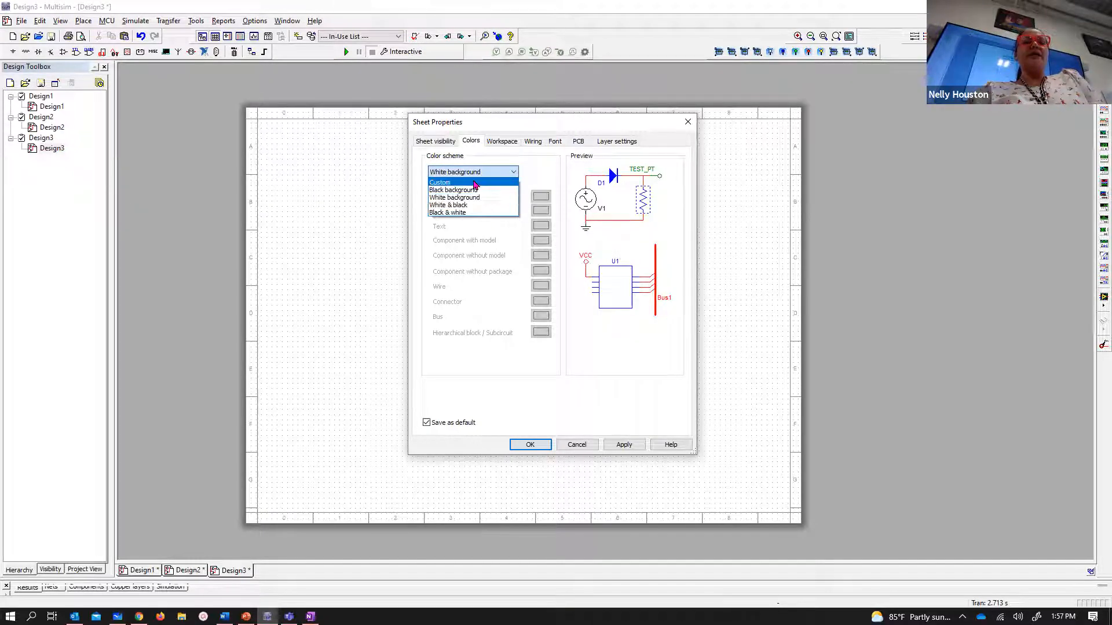
click(475, 185)
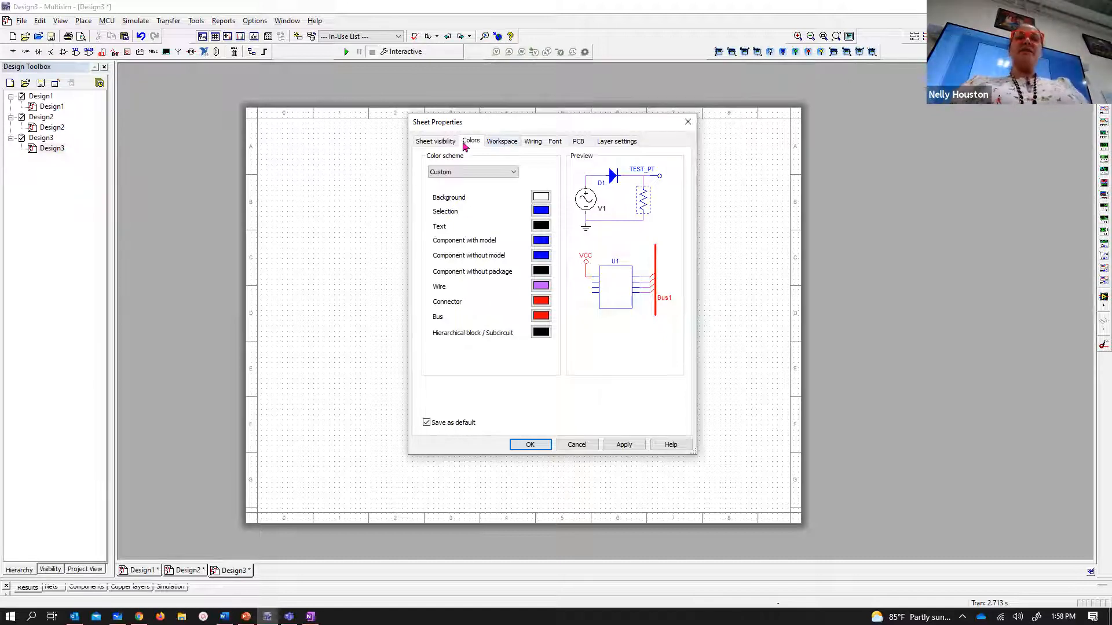
- Set the workspace's custom sheet width to 13 inches and apply it
click(497, 144)
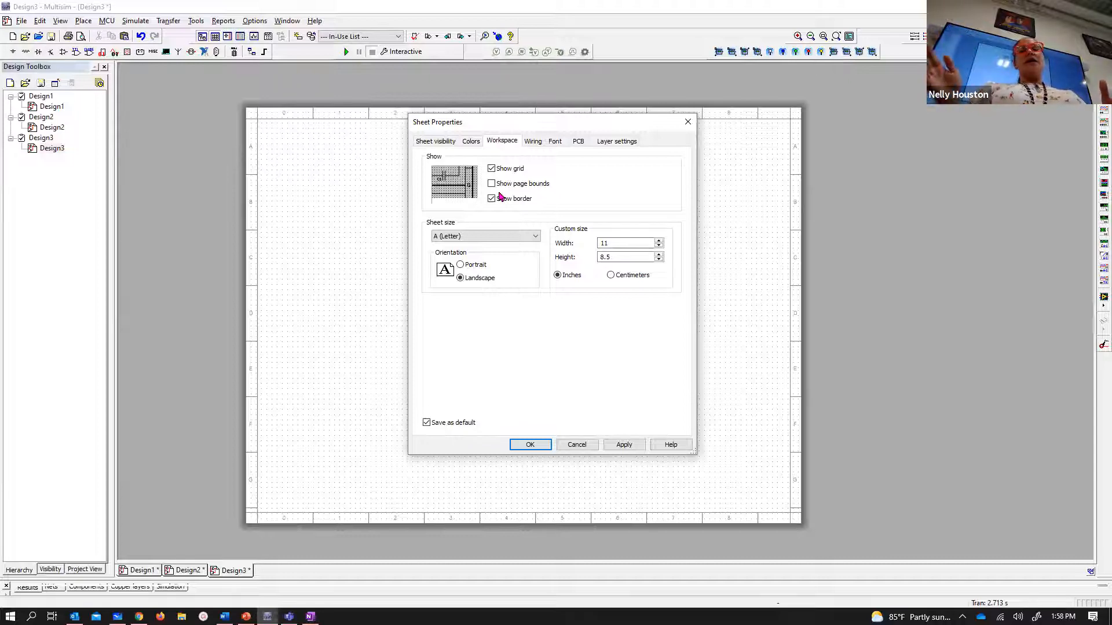
click(461, 238)
click(462, 237)
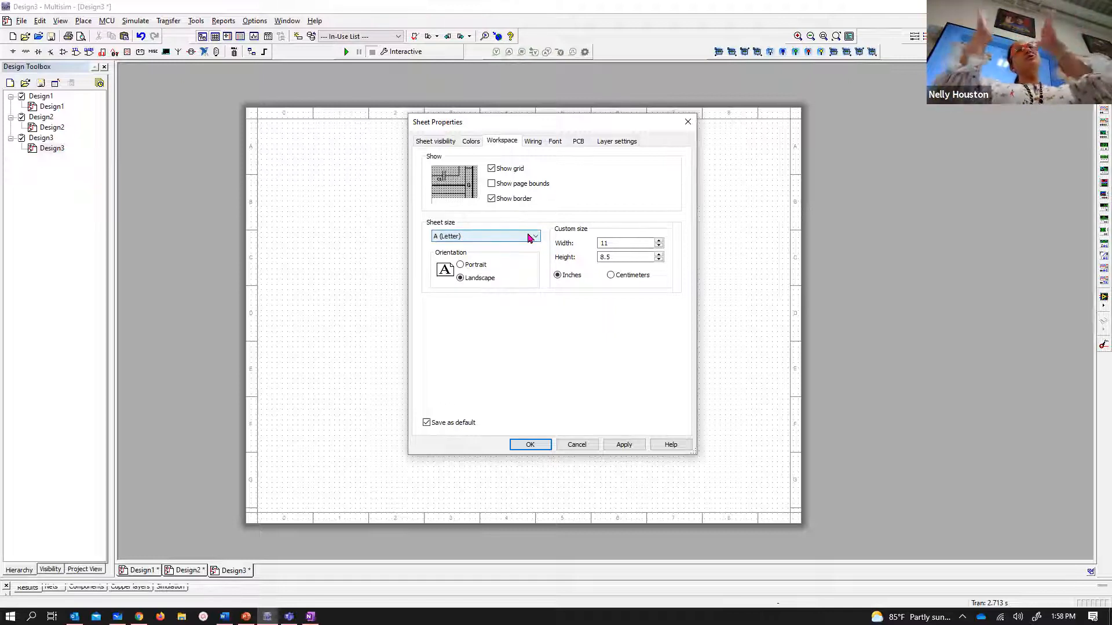
double_click(605, 243)
text(1)
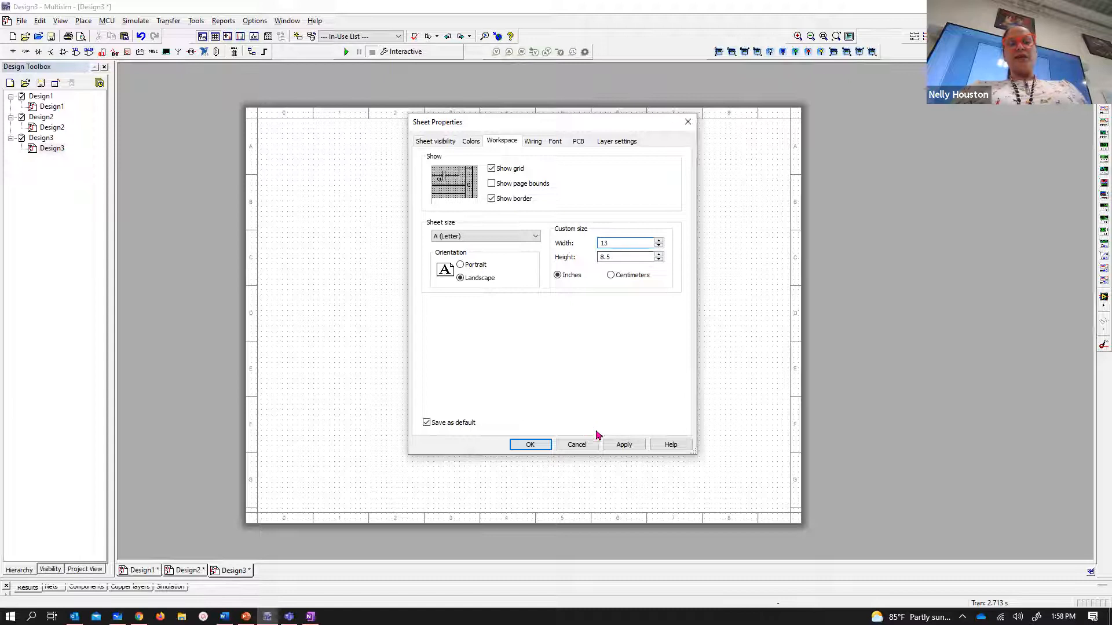
click(620, 445)
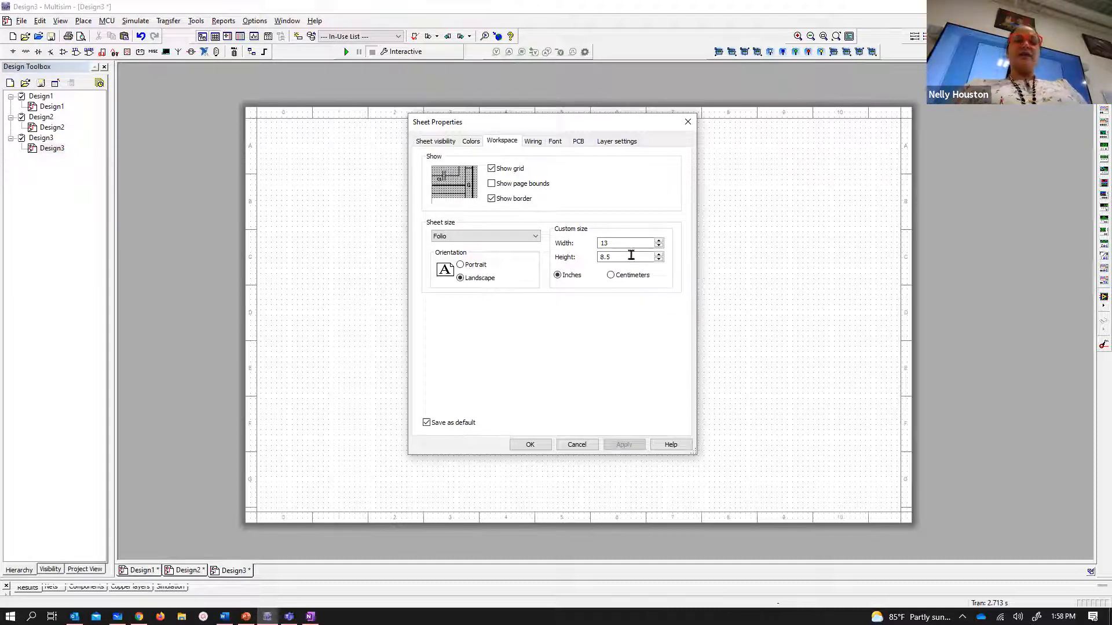
- Set the sheet size to A (Letter) and apply it
click(505, 237)
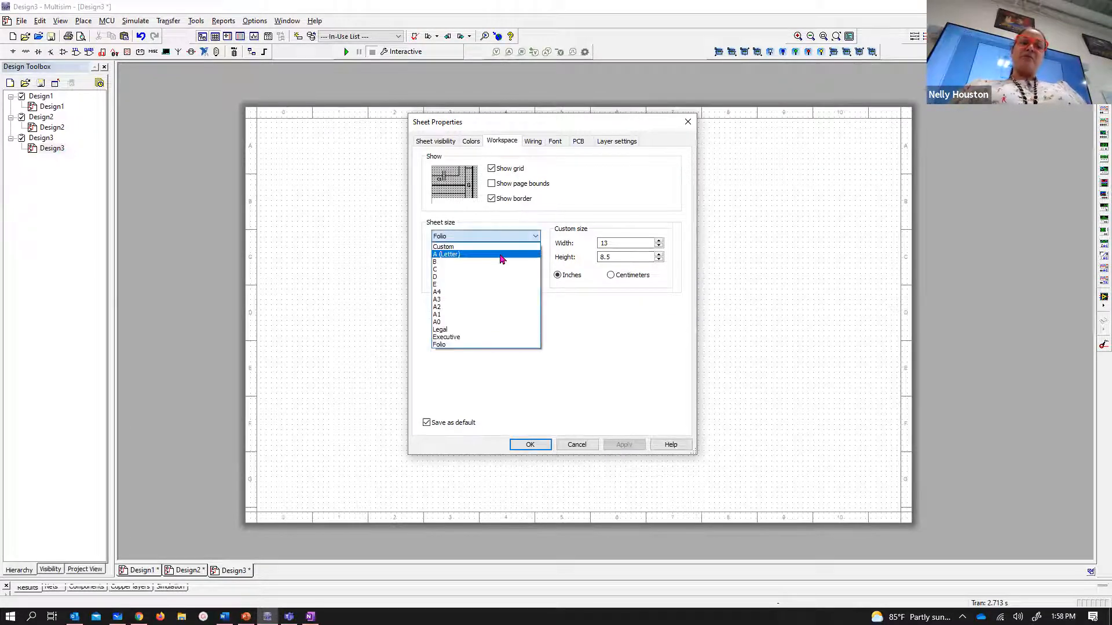
click(446, 254)
click(615, 447)
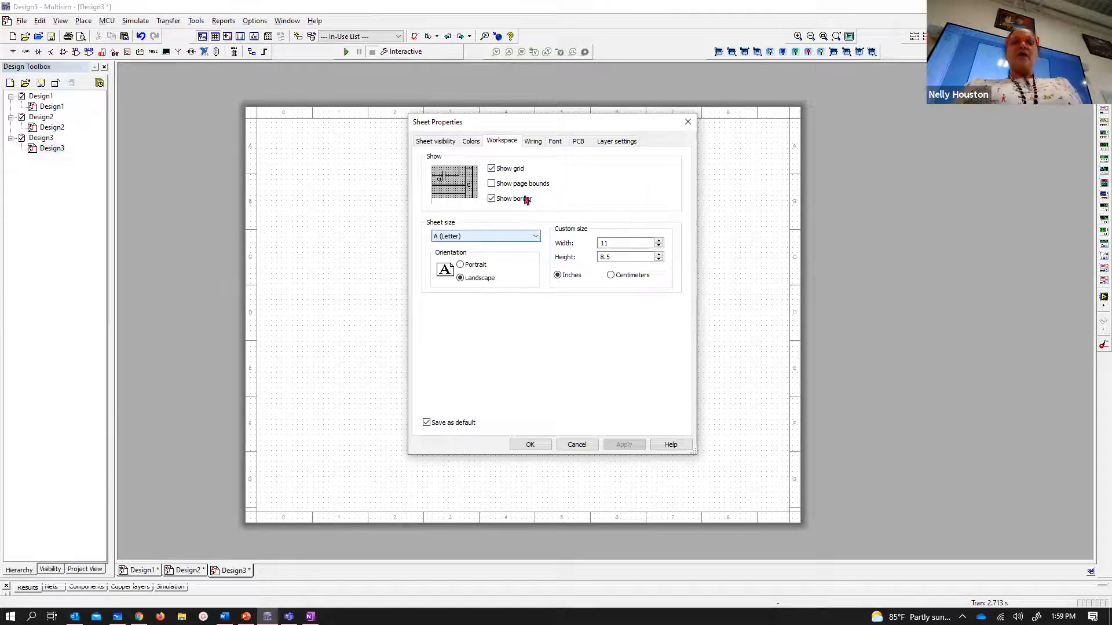
- Review the wiring width and font settings in the sheet properties, and close the dialog without changes
click(533, 142)
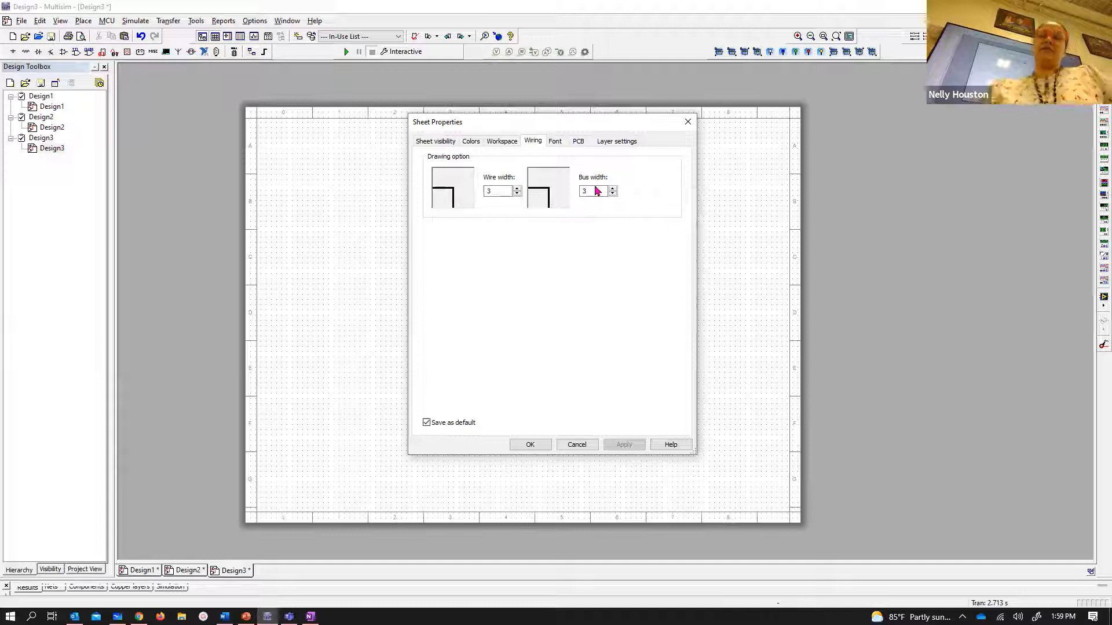
click(554, 141)
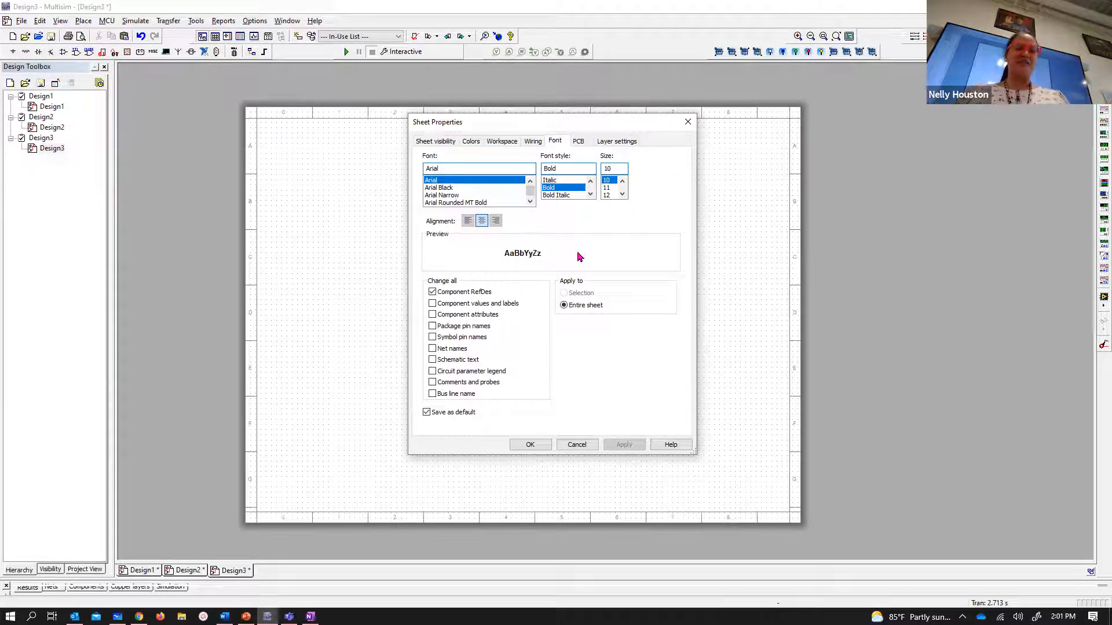
click(577, 446)
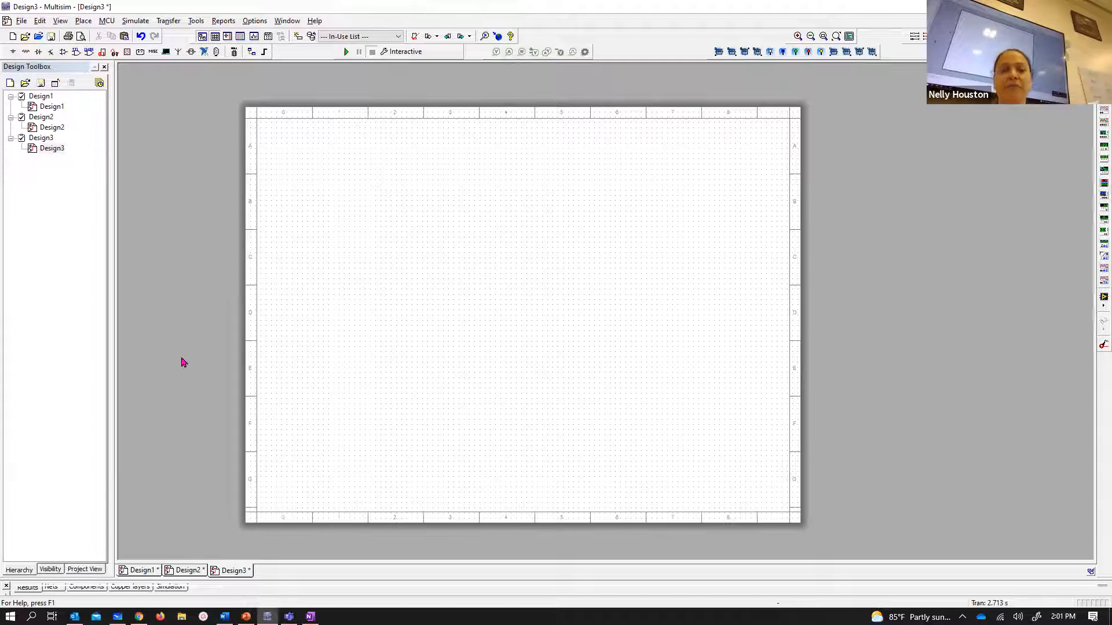
- Open the component browser, move it over the middle of the sheet and list components from all groups
scroll(260, 208, up, 1)
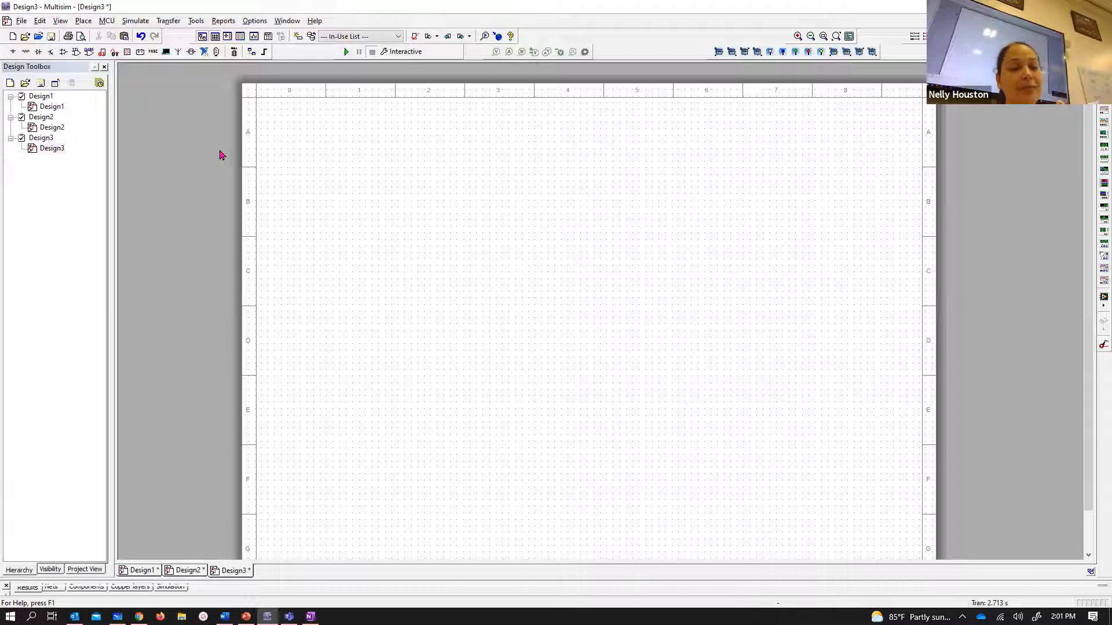
click(84, 22)
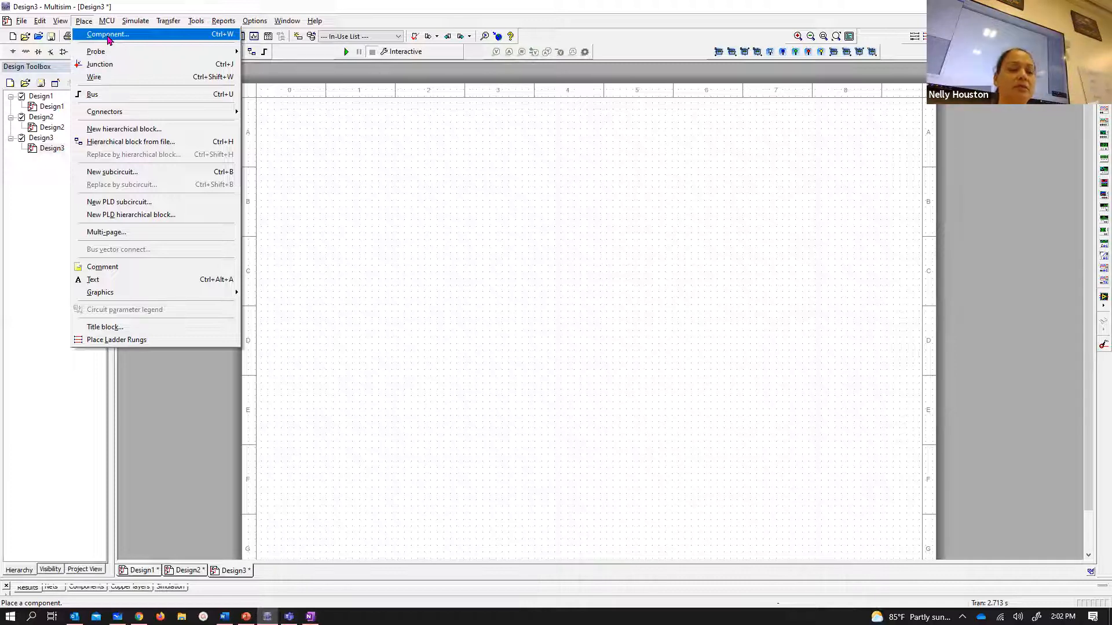
click(108, 35)
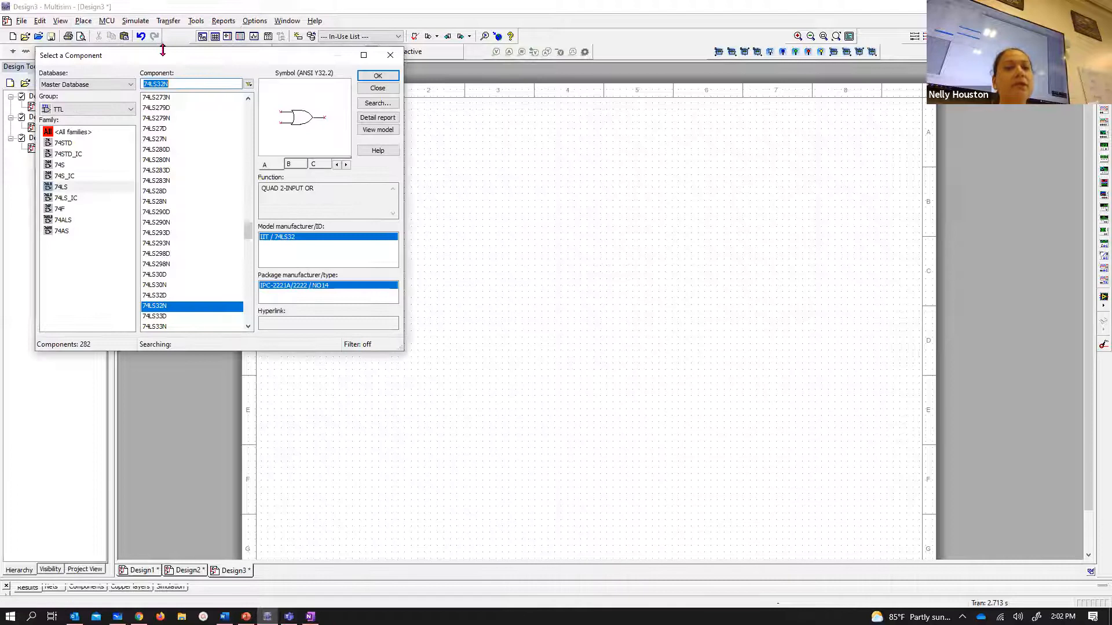
drag(177, 66, 495, 194)
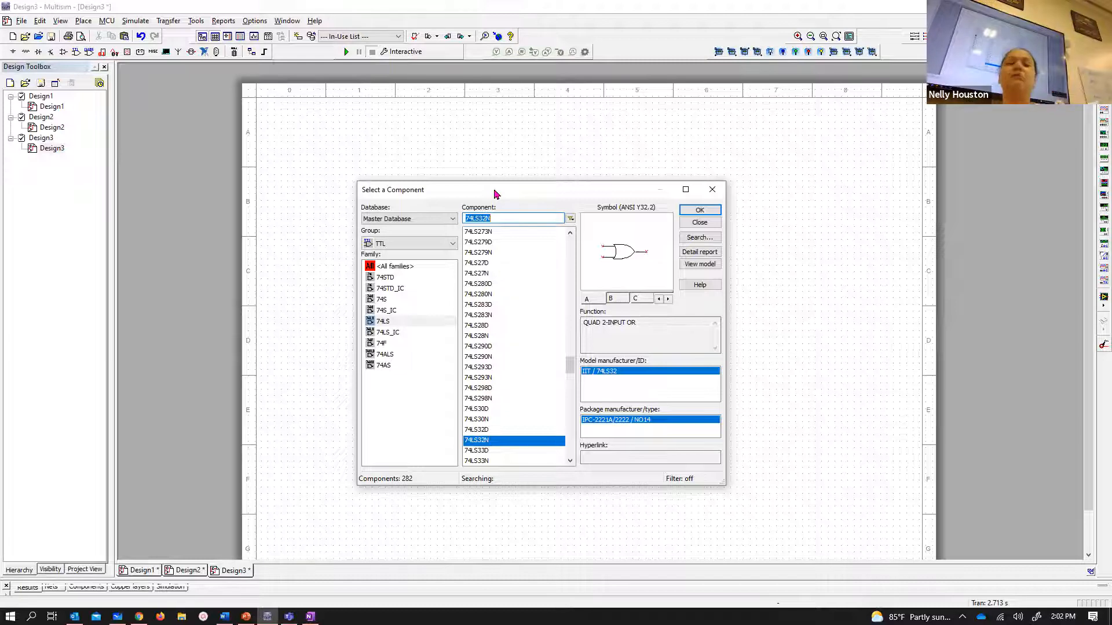
click(426, 244)
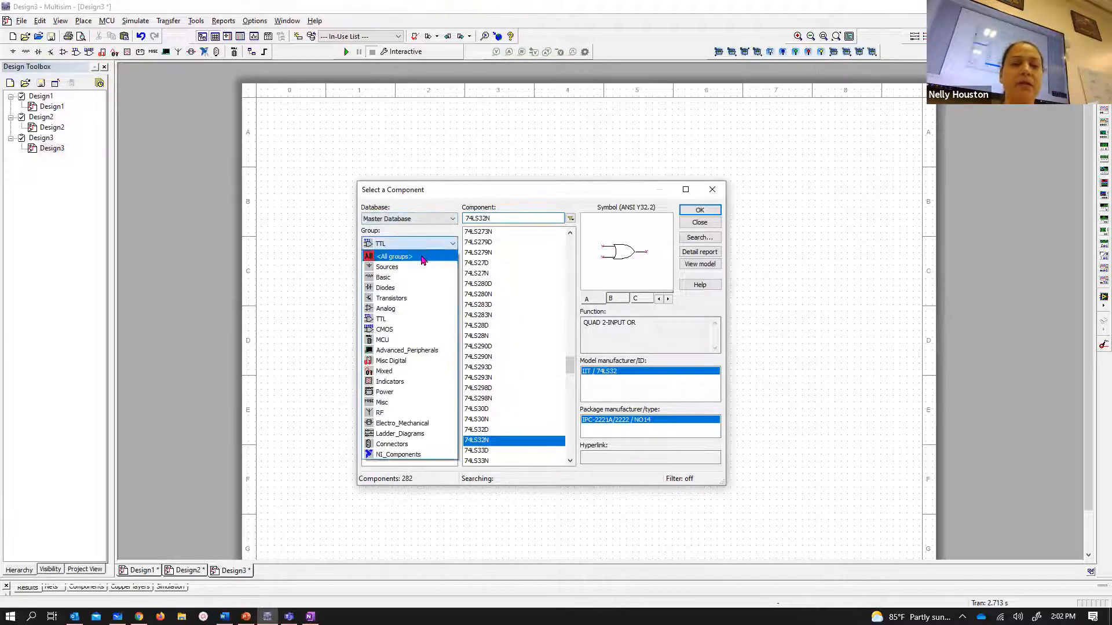
click(423, 258)
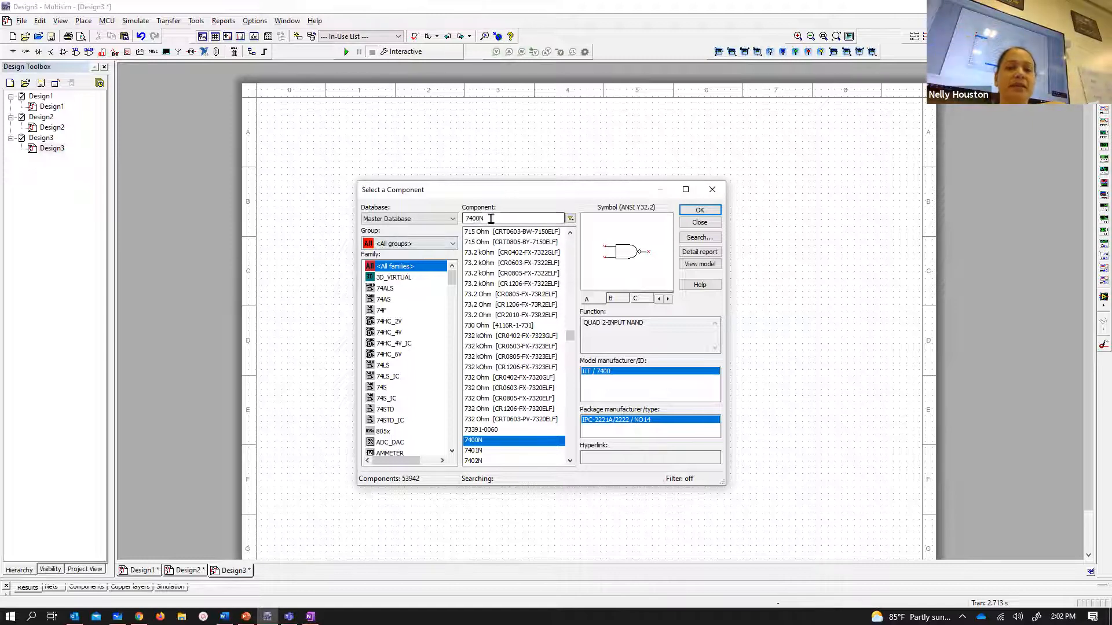
click(515, 218)
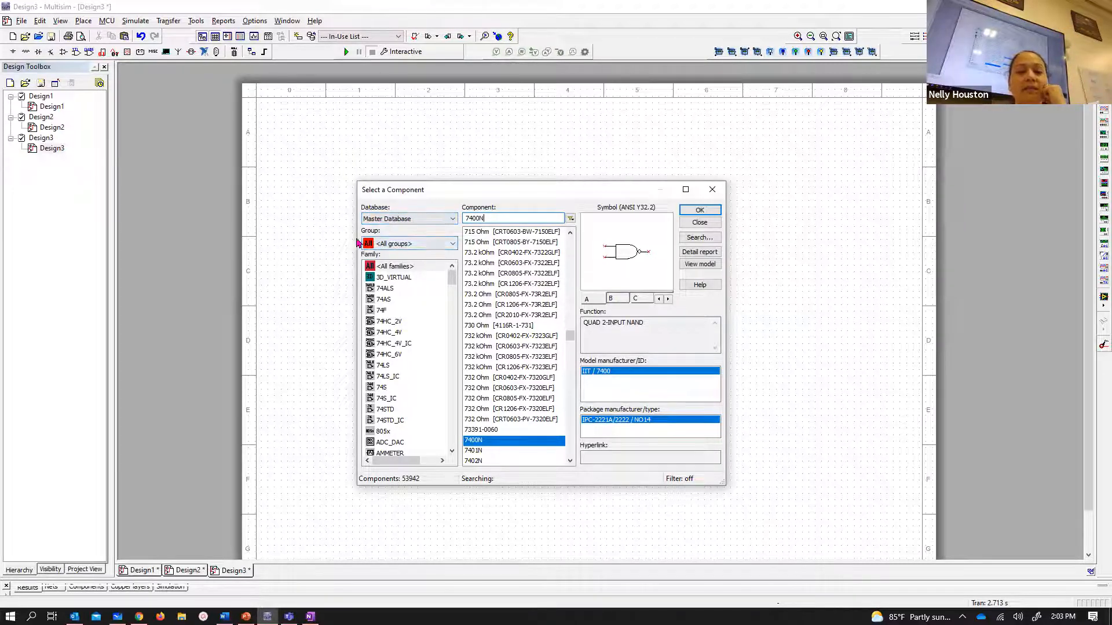
- Place a VCC supply from the POWER_SOURCES family of the Sources group in the sheet's upper-left corner
click(399, 250)
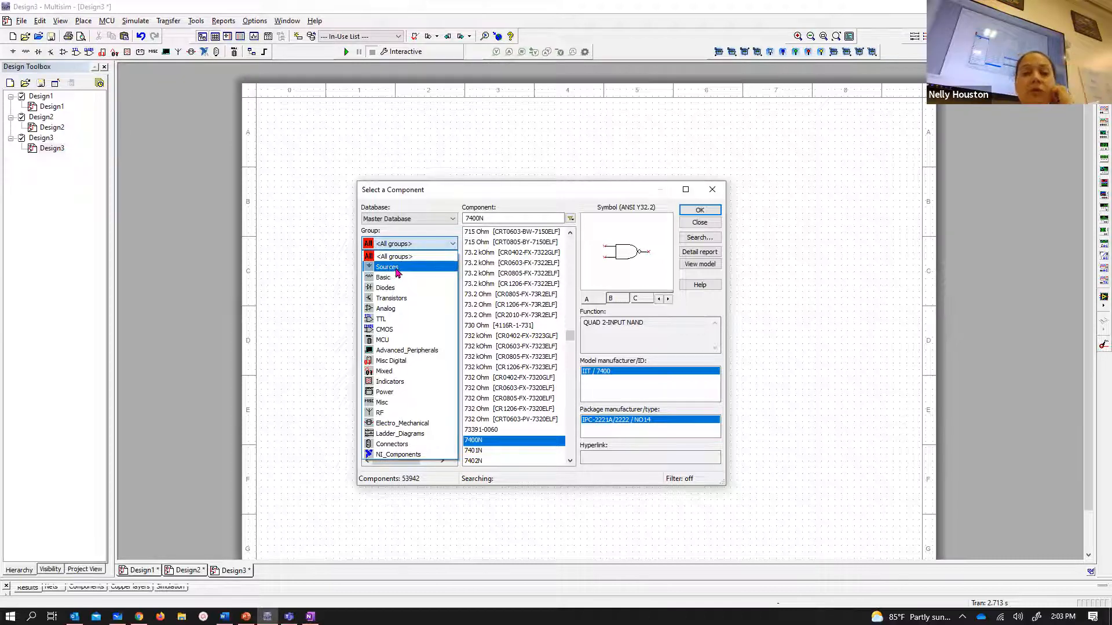
click(393, 270)
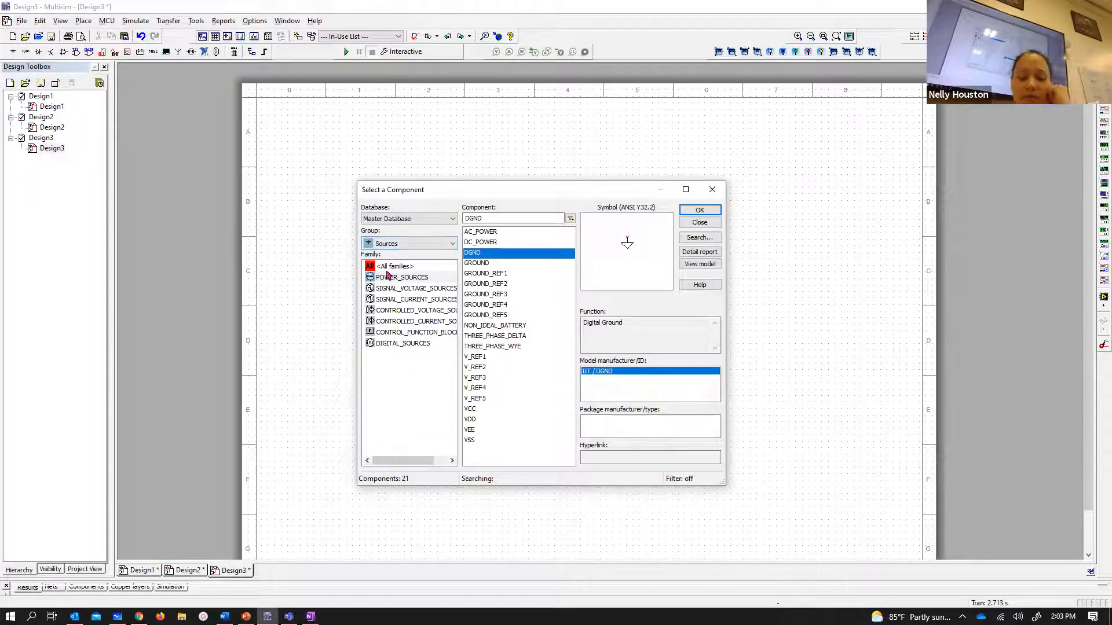
click(387, 268)
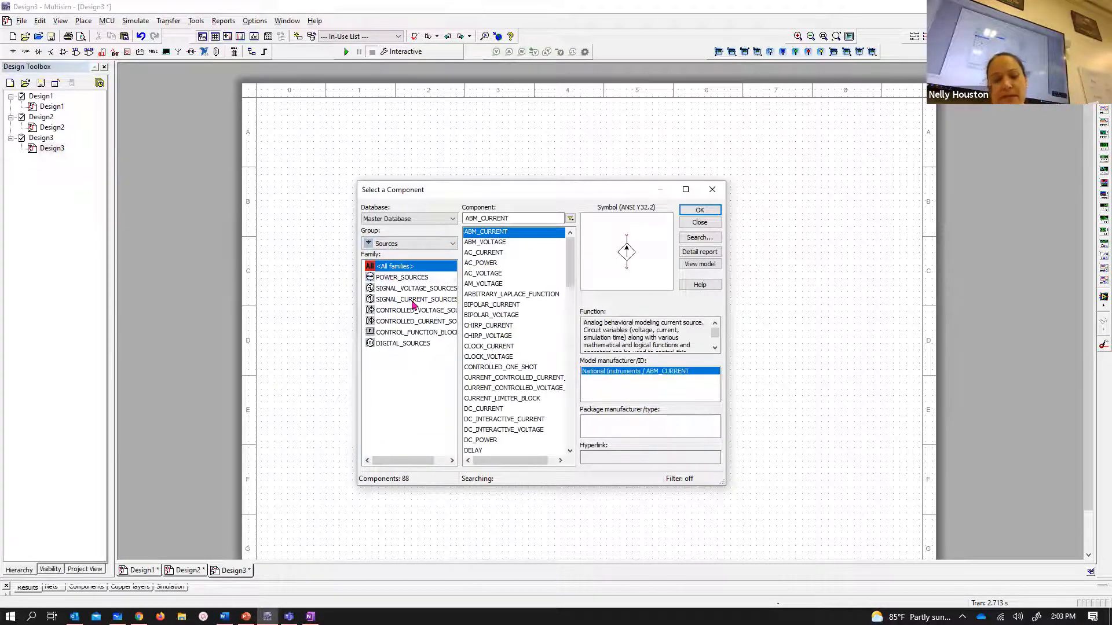
click(409, 278)
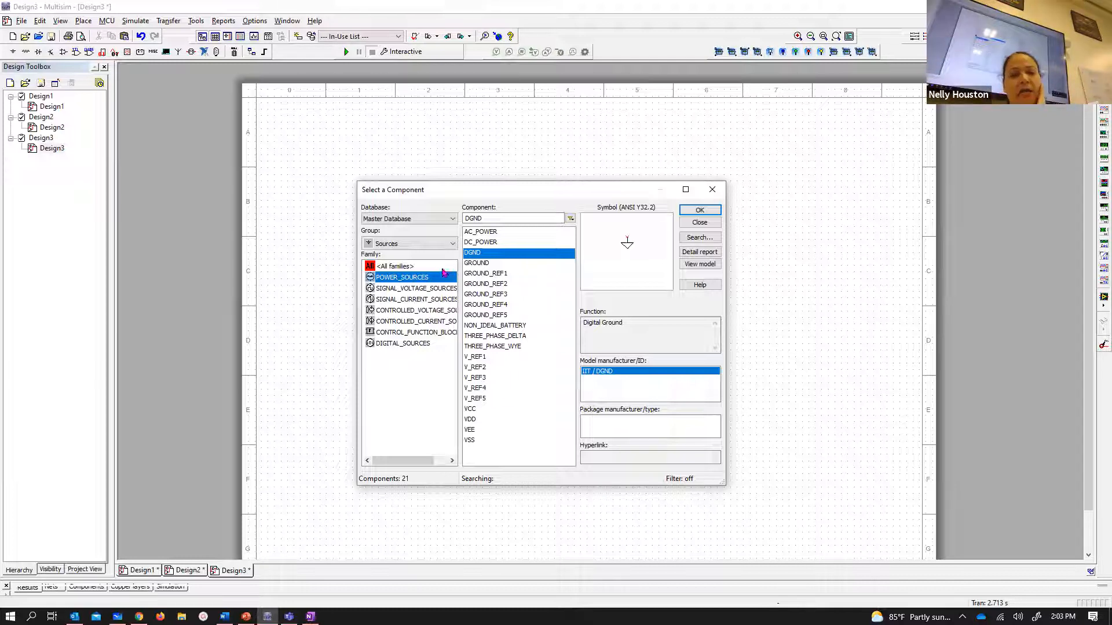
click(470, 410)
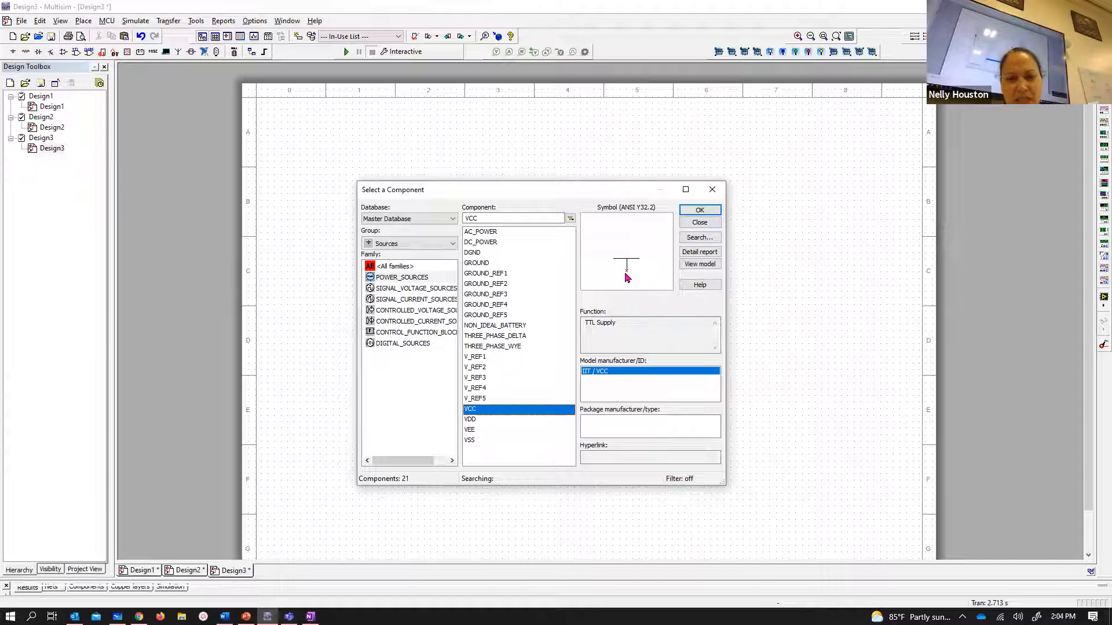
click(701, 211)
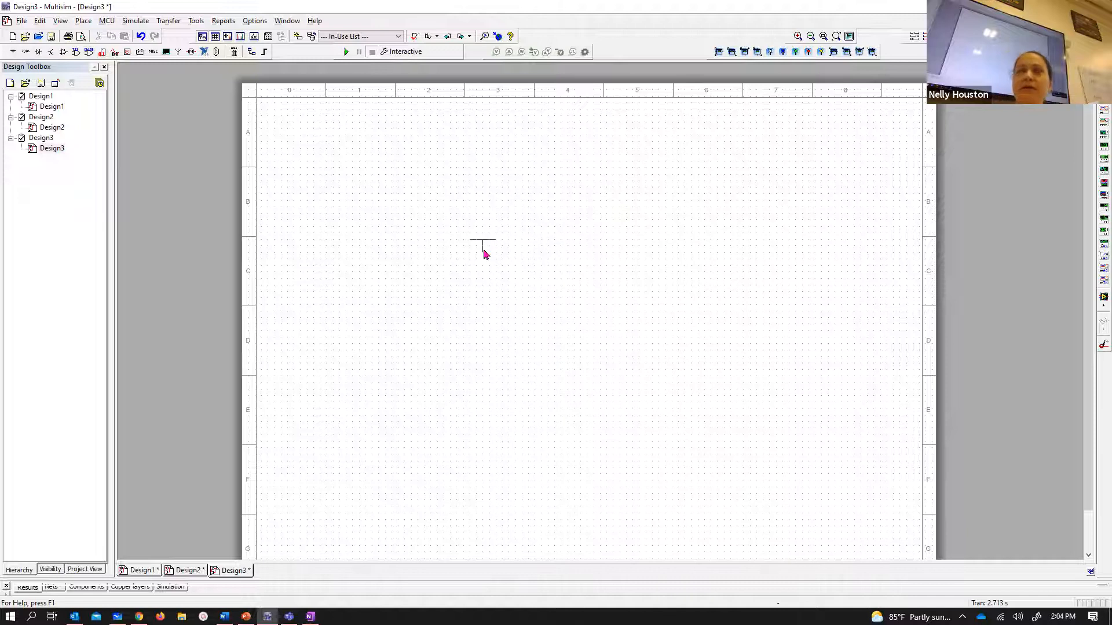
click(283, 124)
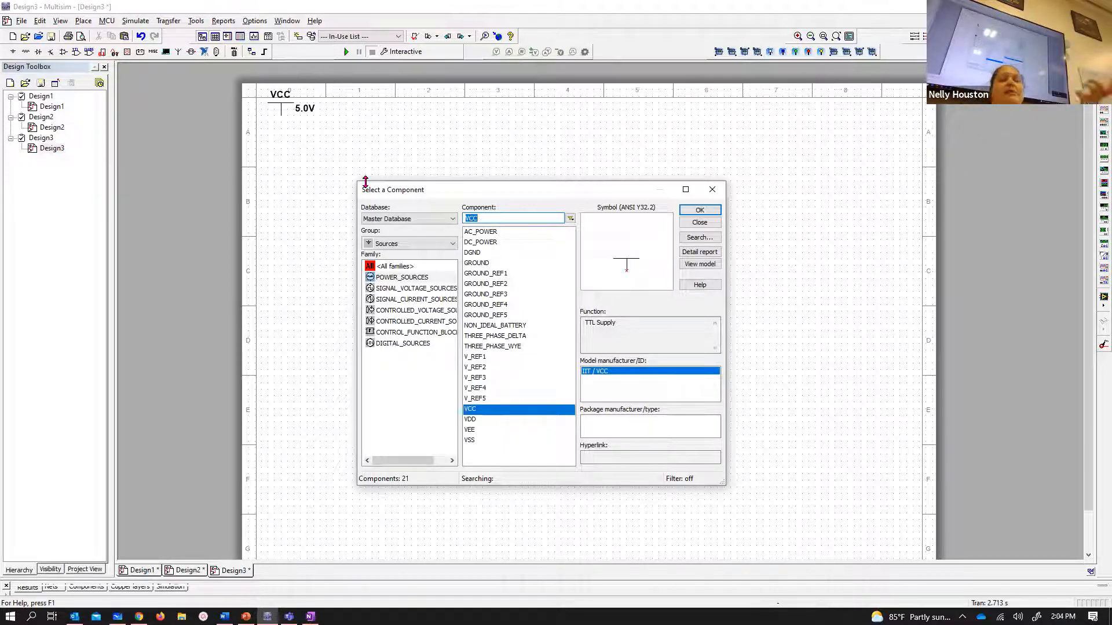
- Place a DGND digital ground on the sheet just below the VCC supply
click(479, 254)
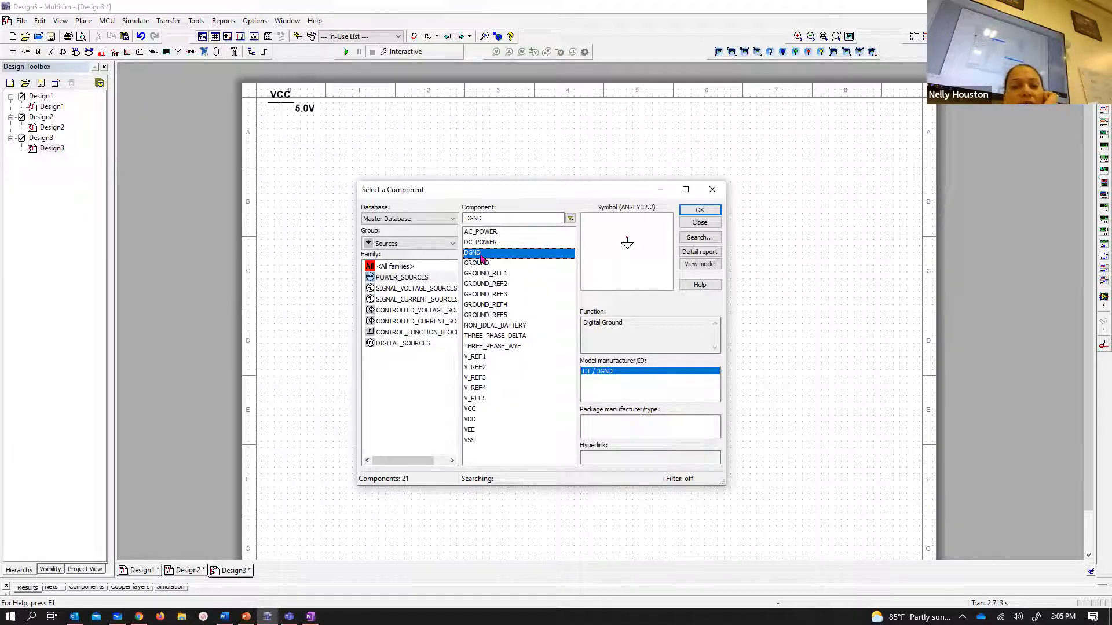
click(699, 210)
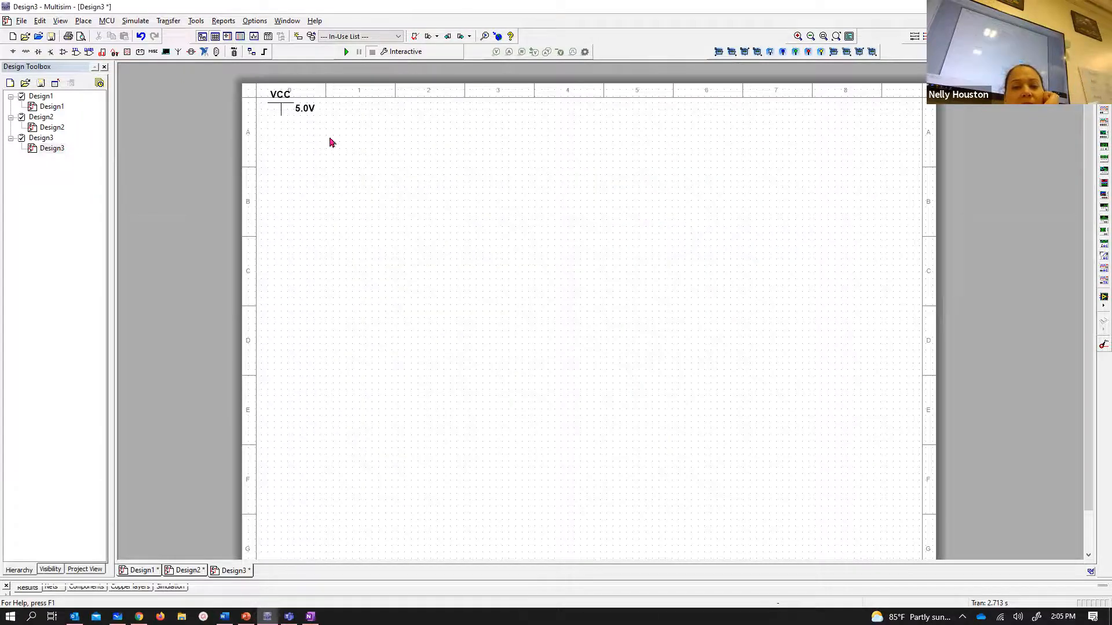
click(273, 157)
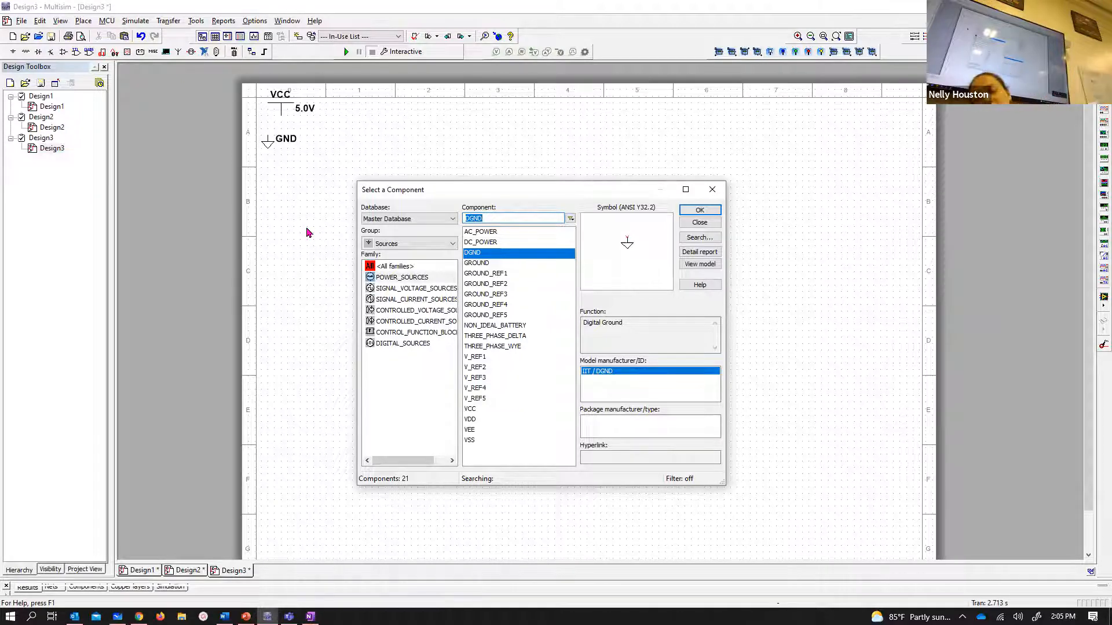
- Review the SWITCH family in the Basic group and return to the Sources group
click(407, 248)
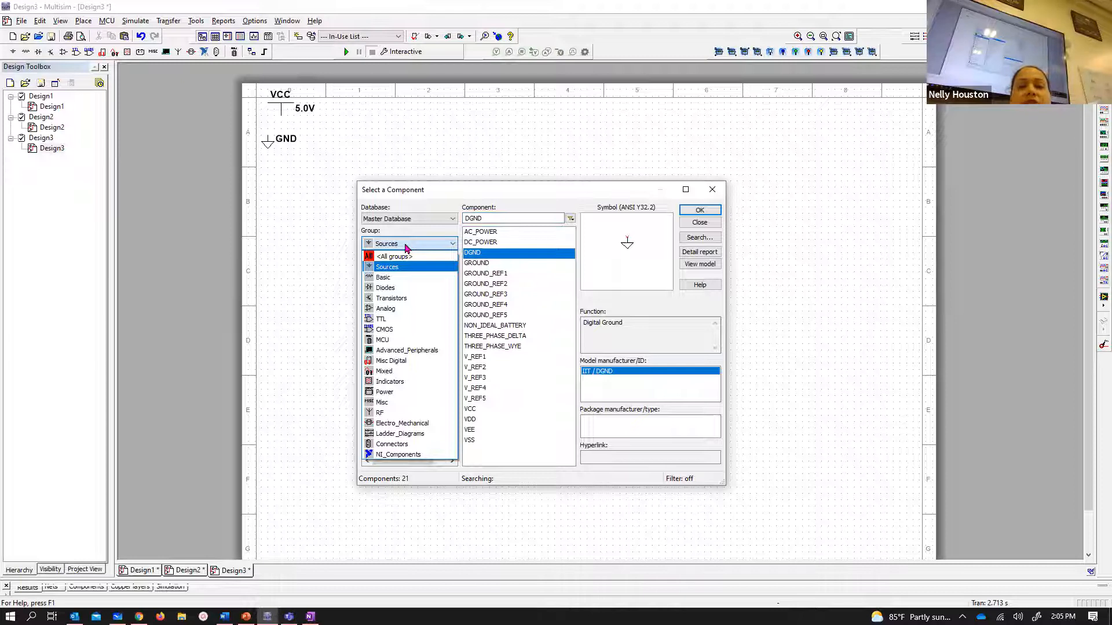
click(411, 279)
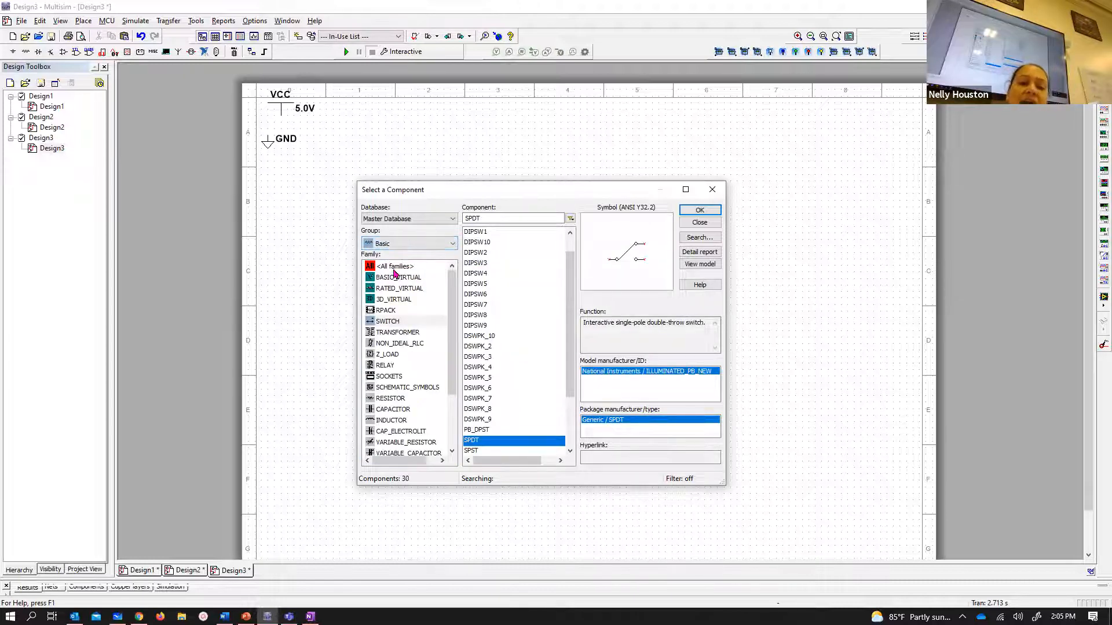
click(386, 322)
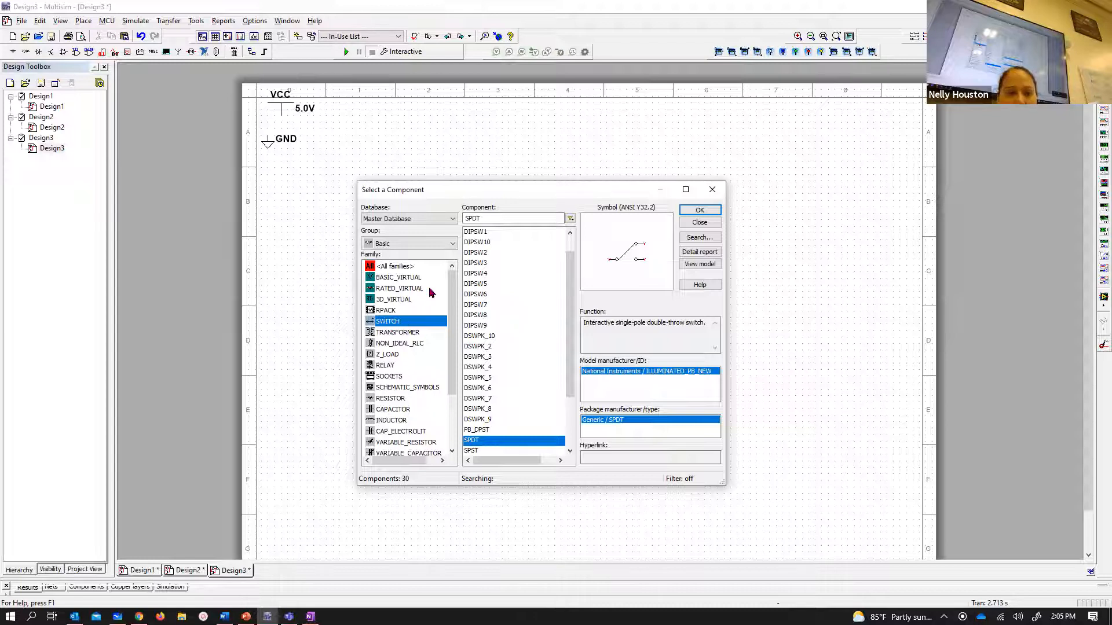
click(423, 243)
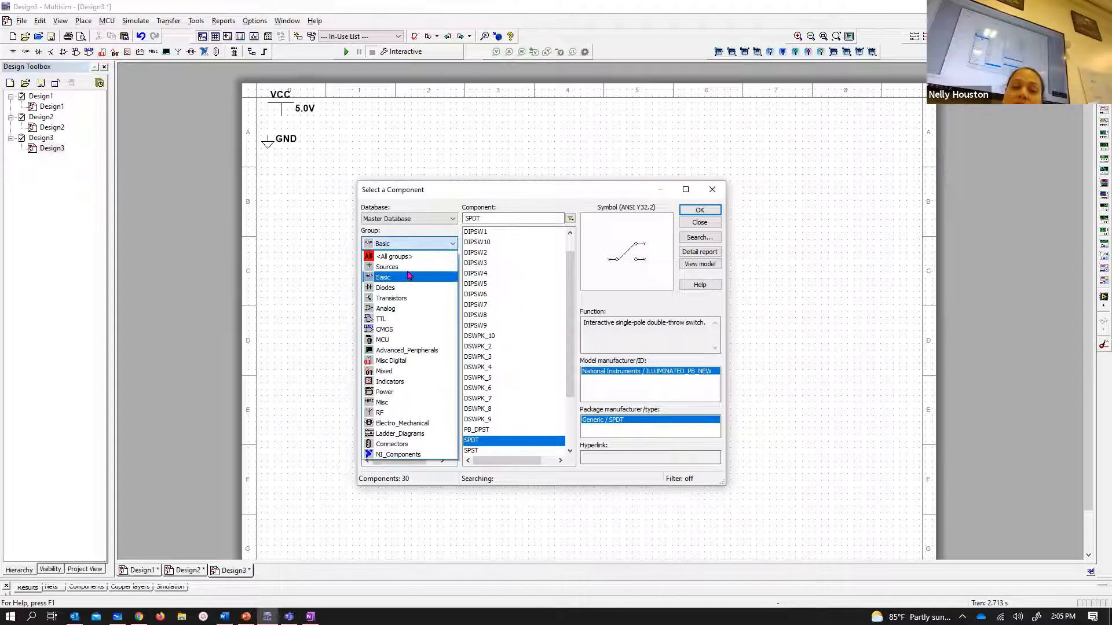
click(410, 266)
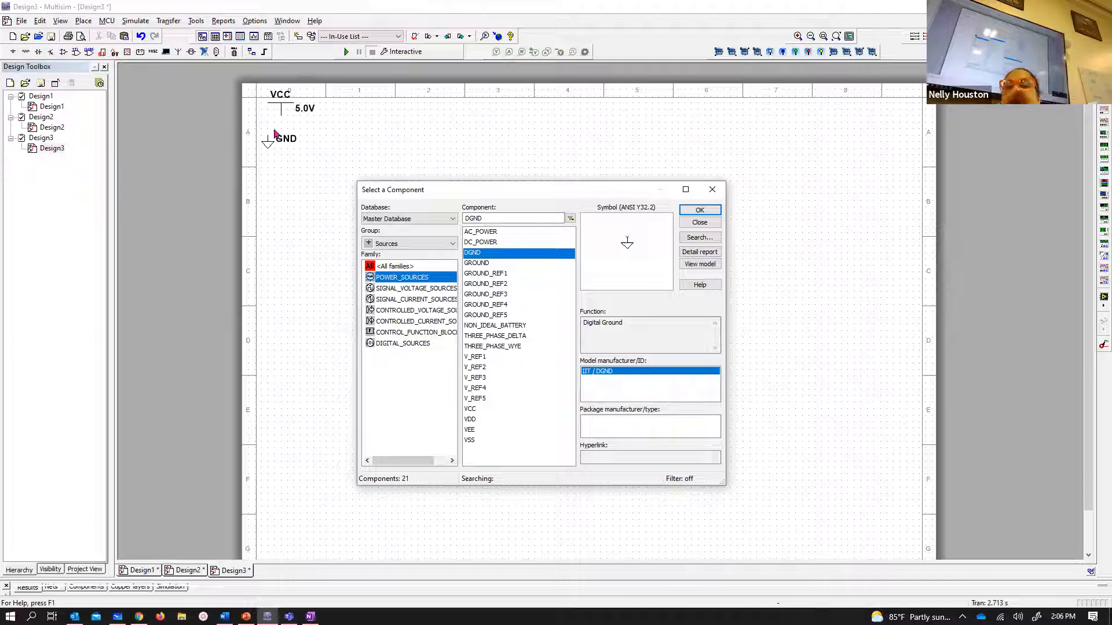
- Place an SPDT switch from the SWITCH family of the Basic group to the right of the ground symbol
click(406, 246)
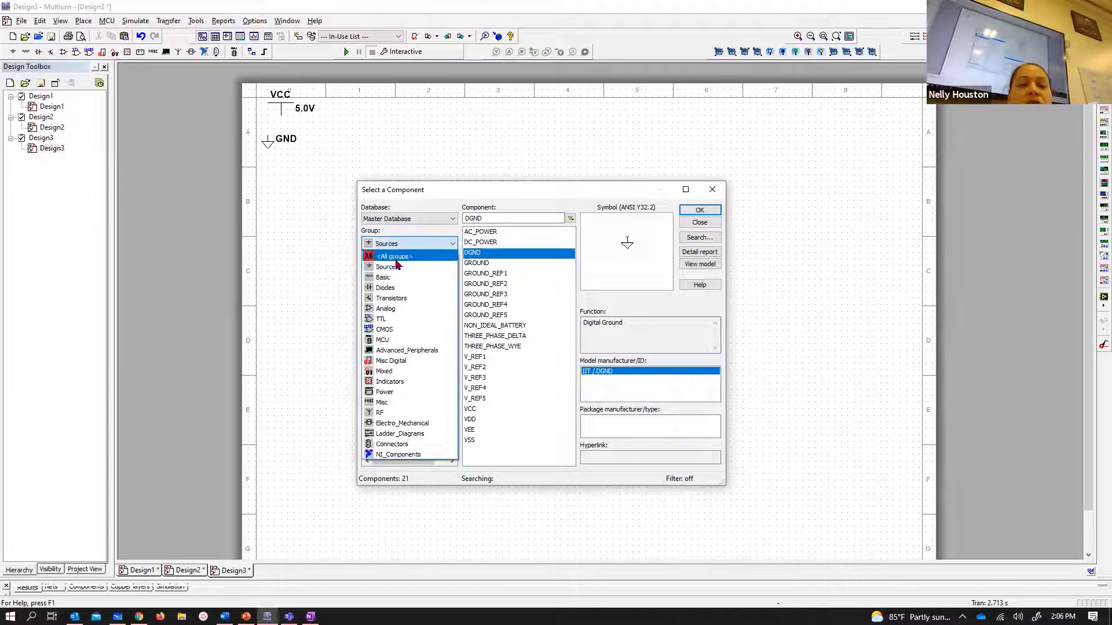
click(394, 281)
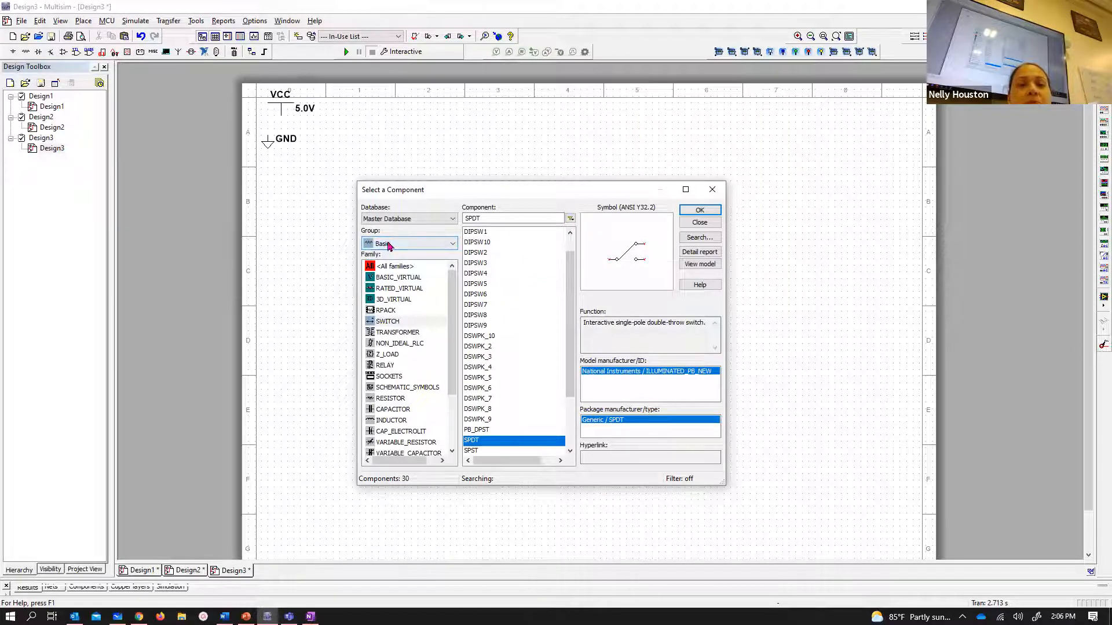
click(391, 320)
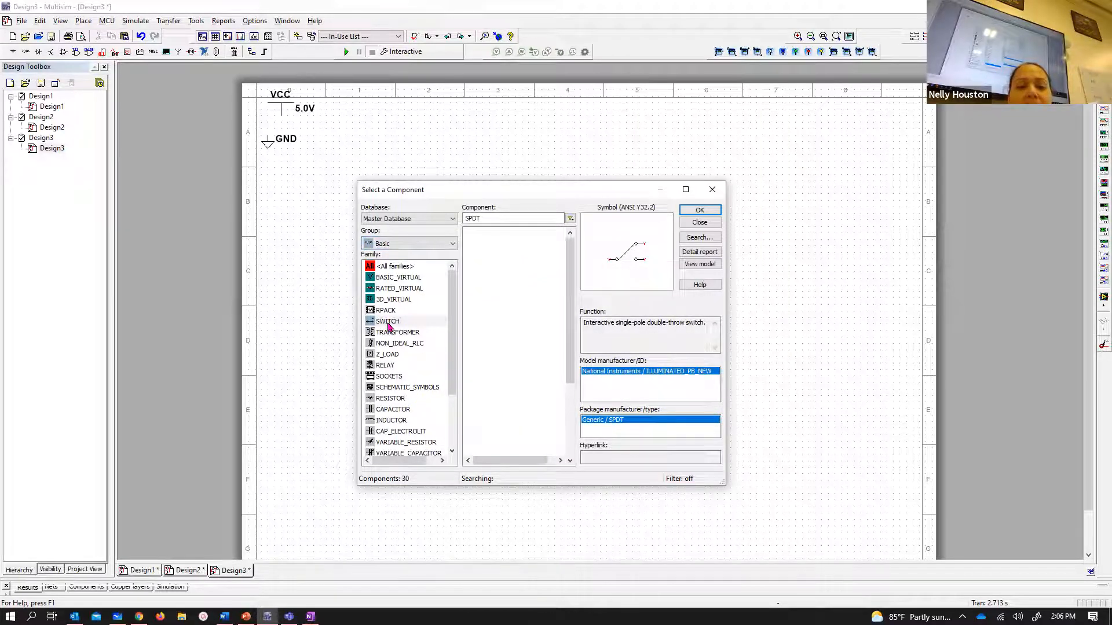
drag(564, 298, 572, 395)
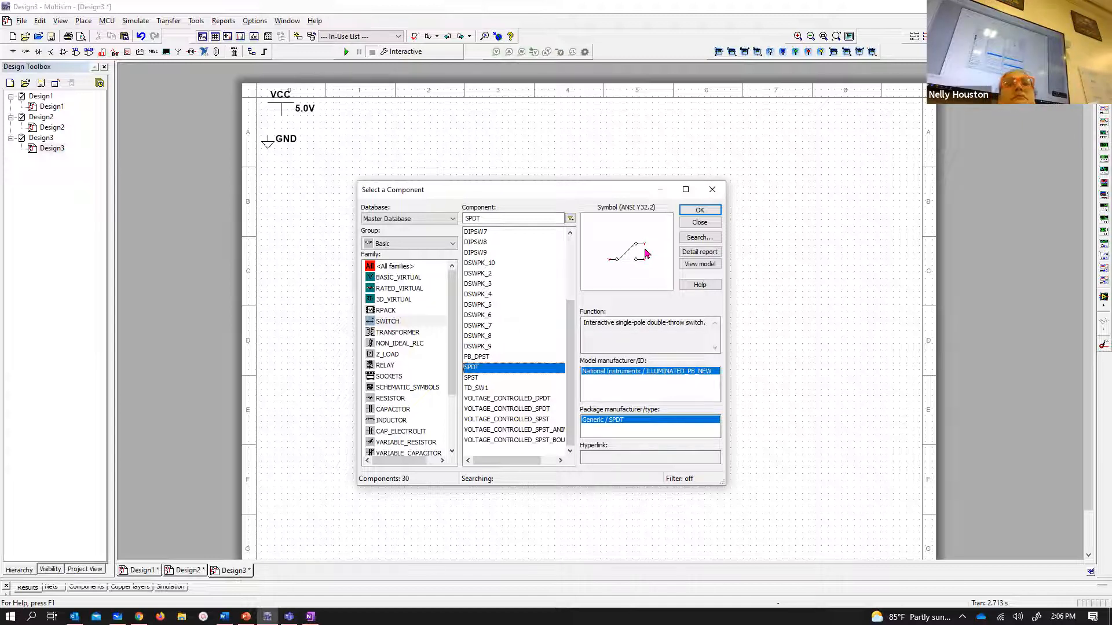
click(698, 212)
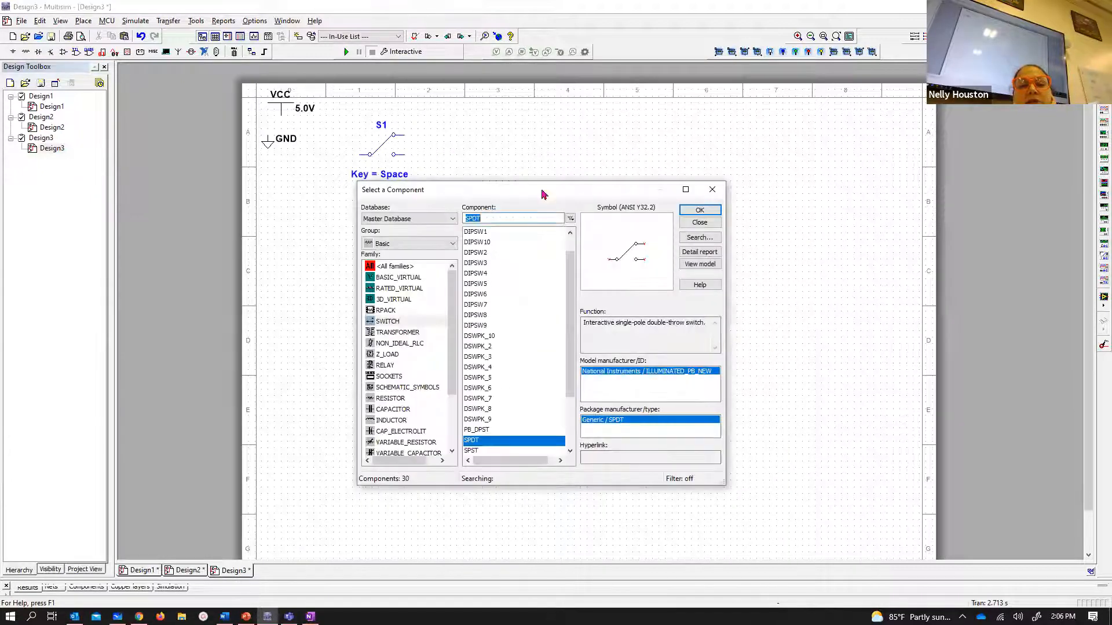
- Place two more SPDT switches in a row to the right of the first, and close the component browser
click(699, 210)
click(450, 156)
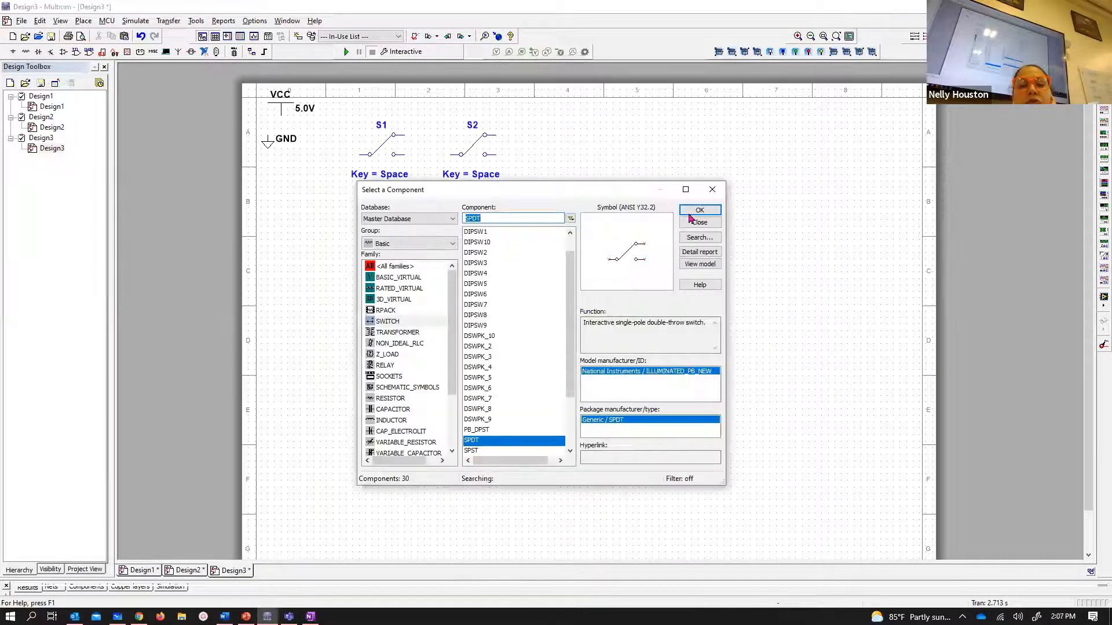
click(699, 210)
click(527, 160)
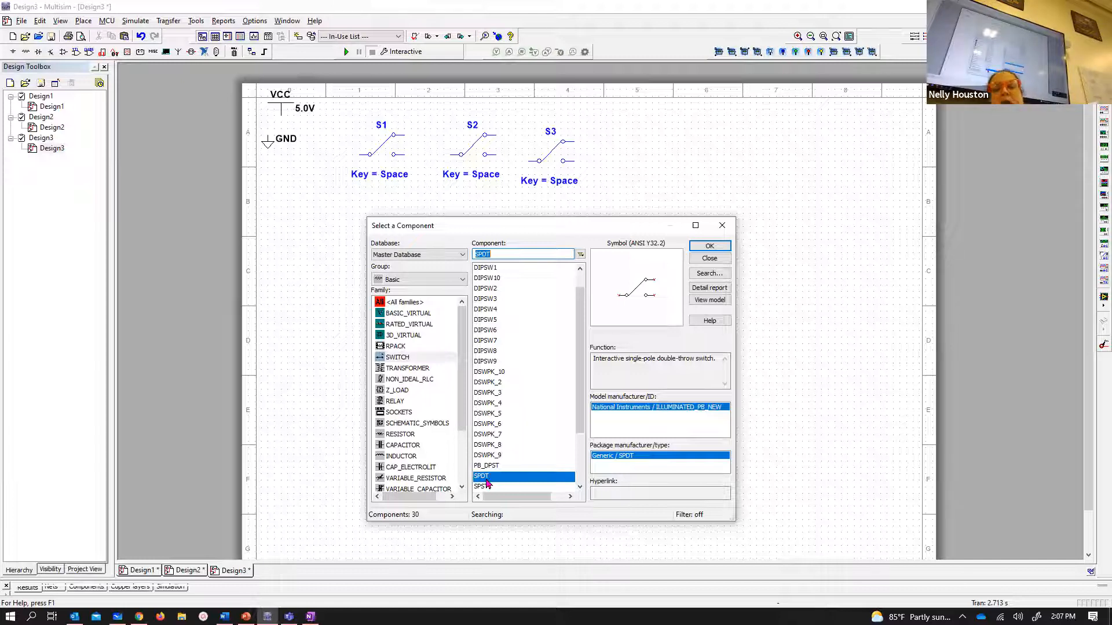
click(716, 264)
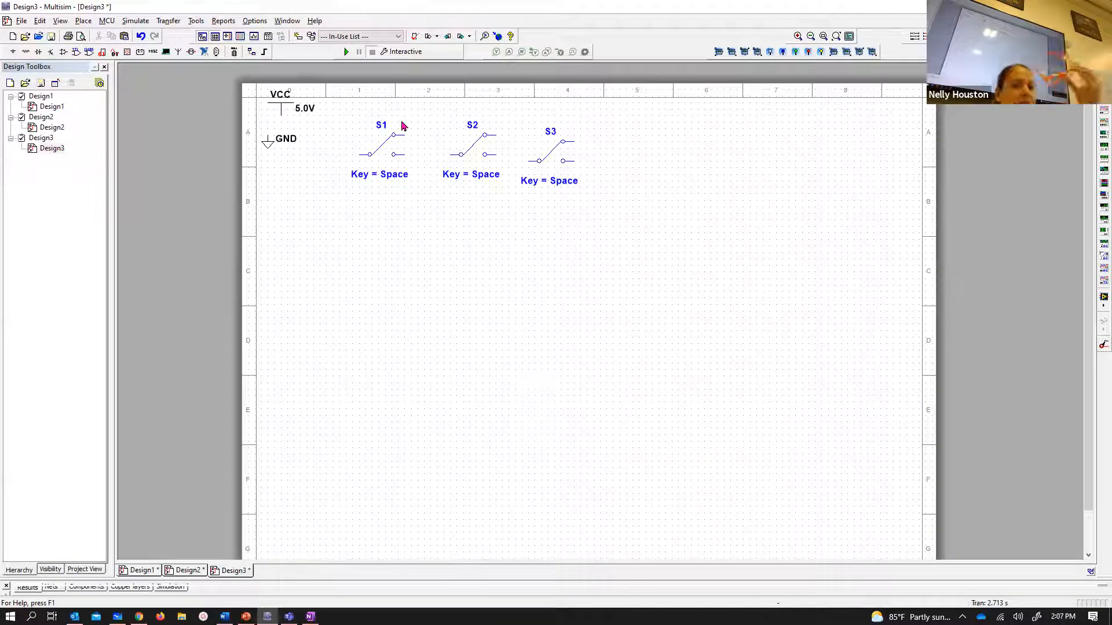
- Switch to Microsoft Whiteboard to view the hand-drawn AOI logic diagram with its switch wiring
scroll(462, 219, up, 2)
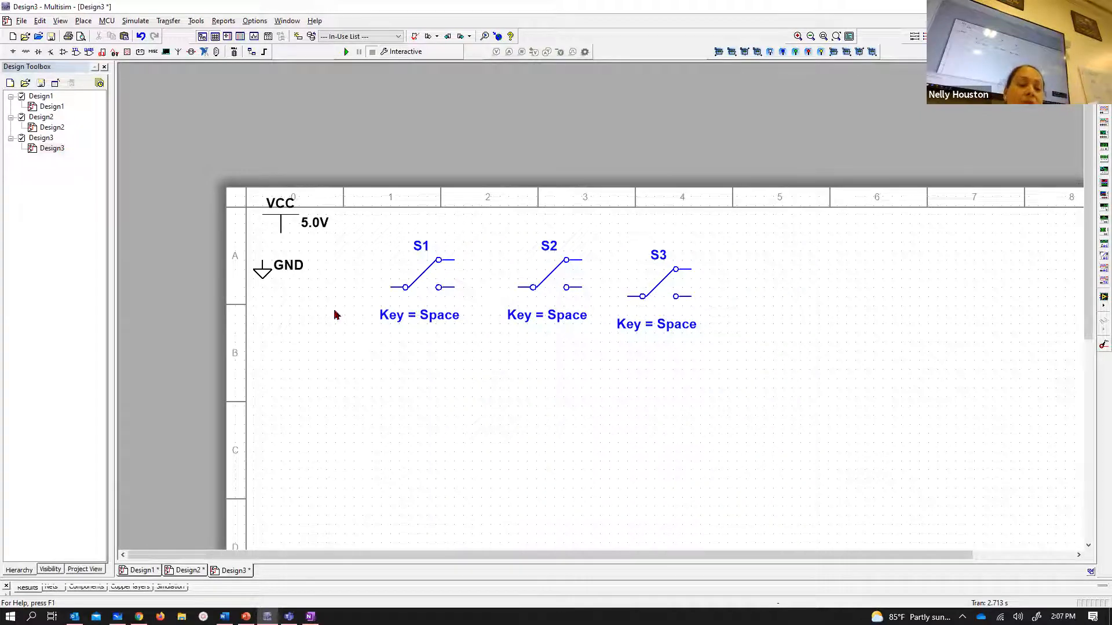
click(118, 615)
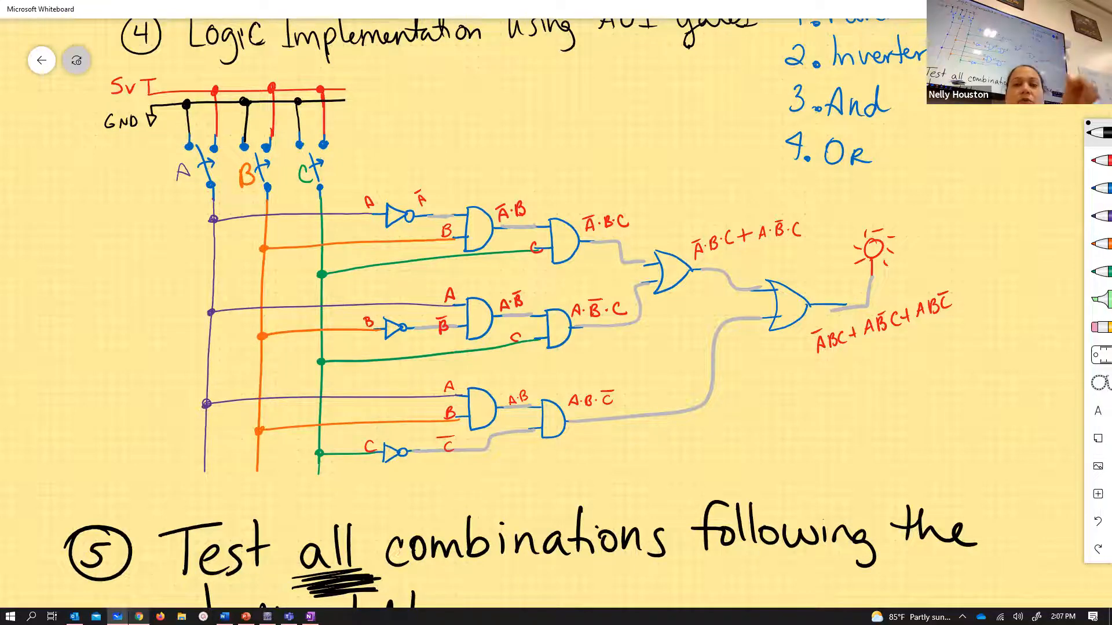
- Switch back to Multisim and rotate all three switches clockwise in 90° steps until their contact pairs point up and common terminals point down
key(alt+Tab)
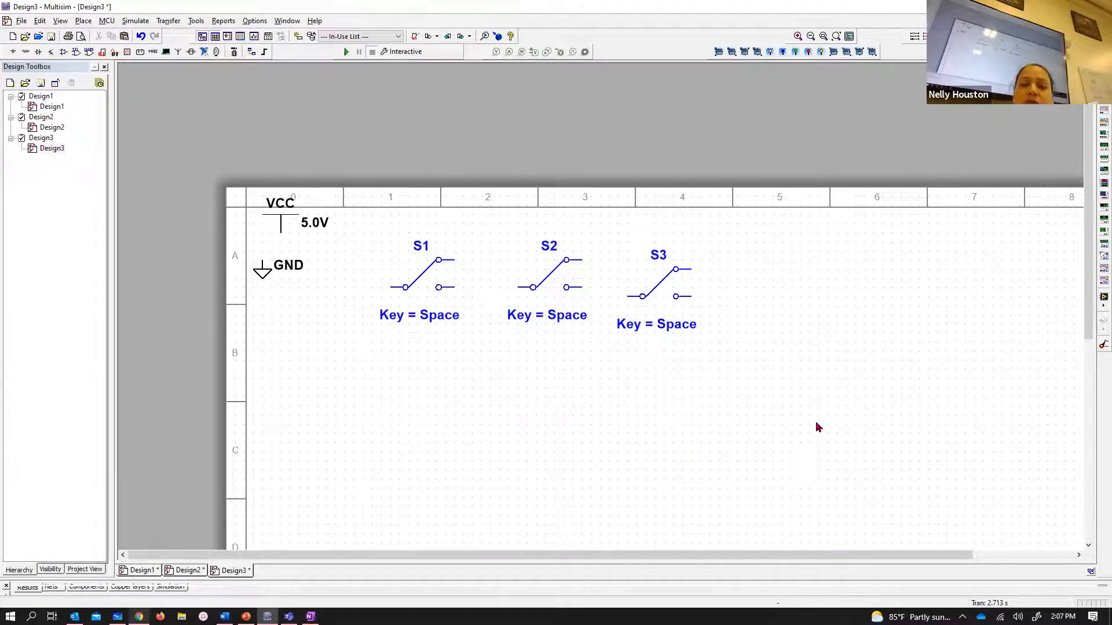
drag(830, 432, 365, 204)
click(620, 436)
drag(822, 420, 458, 229)
click(561, 382)
drag(749, 390, 429, 228)
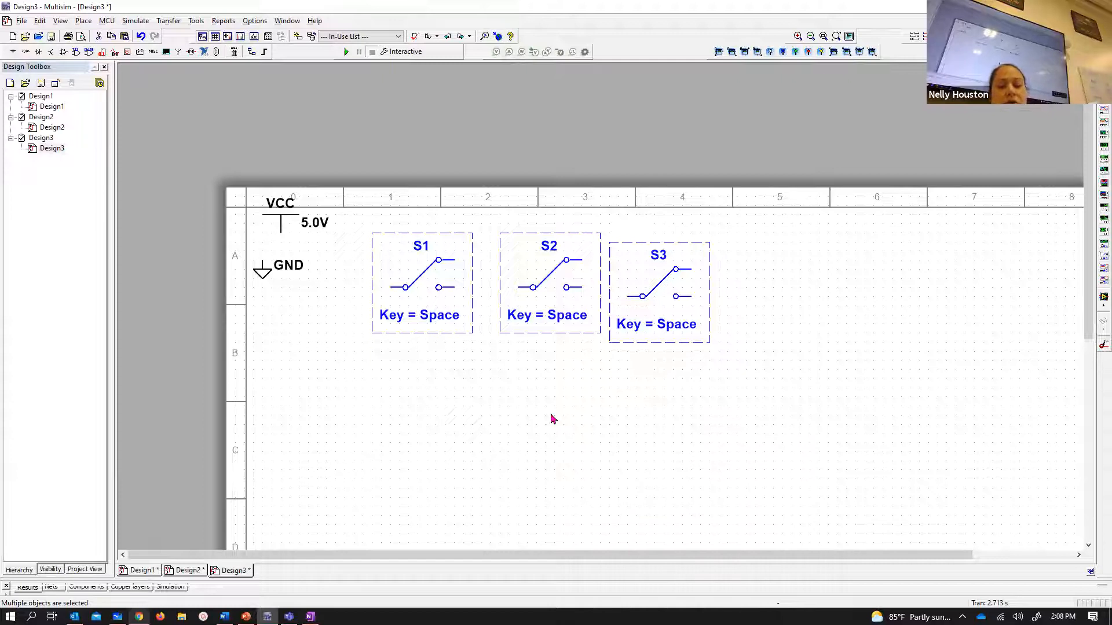
key(ctrl+r)
key(ctrl+r)
key(ctrl+r)
key(ctrl+r)
key(ctrl+r)
key(ctrl+r)
key(ctrl+r)
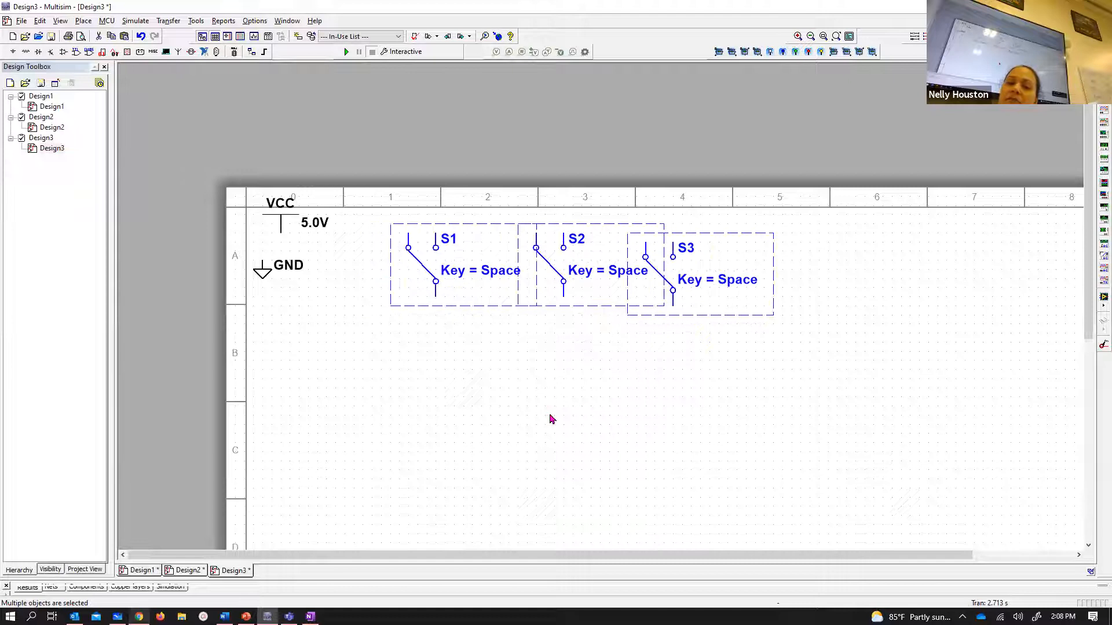
key(ctrl+r)
key(ctrl+r)
key(ctrl+r)
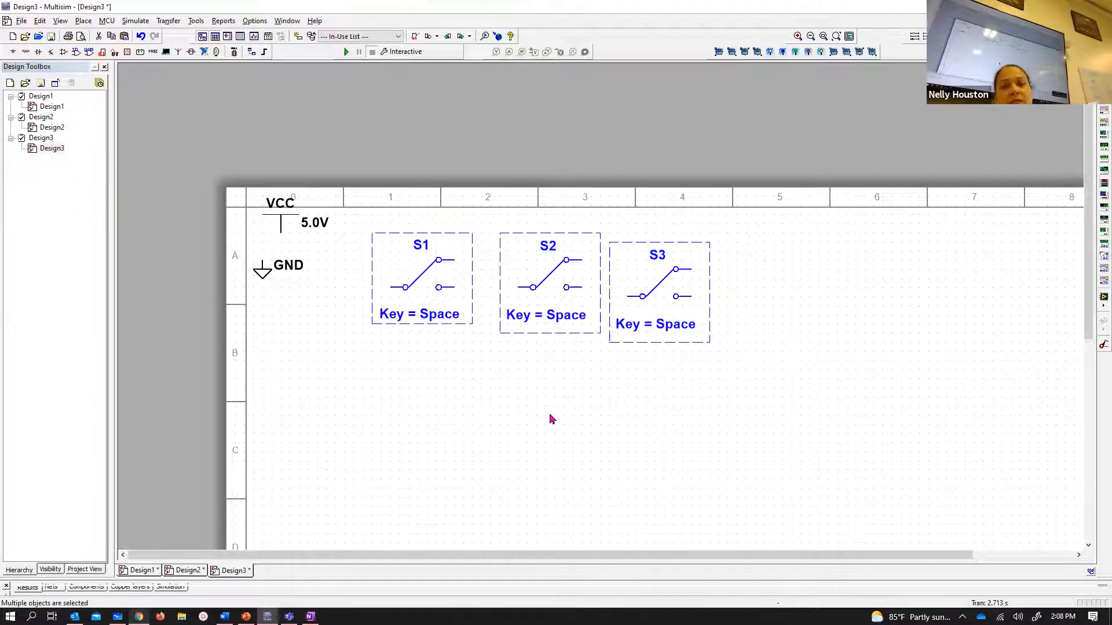
key(ctrl+r)
click(551, 419)
- Move switch S3 up and to the right so it lines up evenly with S1 and S2
drag(663, 253, 681, 244)
click(635, 361)
drag(600, 342, 538, 394)
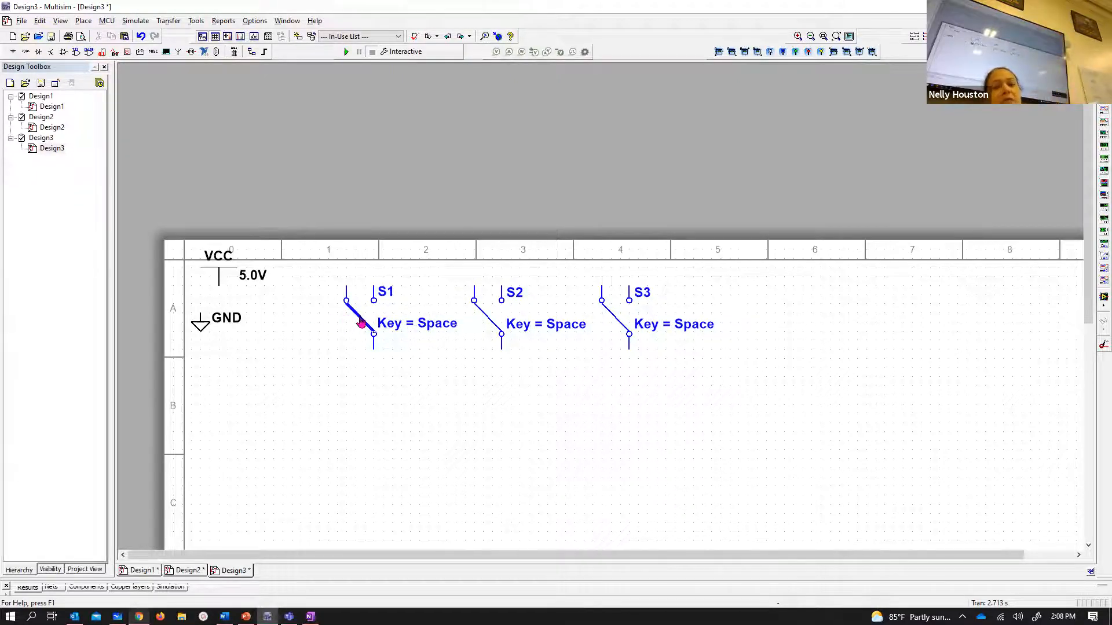
- Toggle switch S1 back and forth between its two upper contacts, returning it to the left one
scroll(356, 328, up, 4)
scroll(440, 379, down, 3)
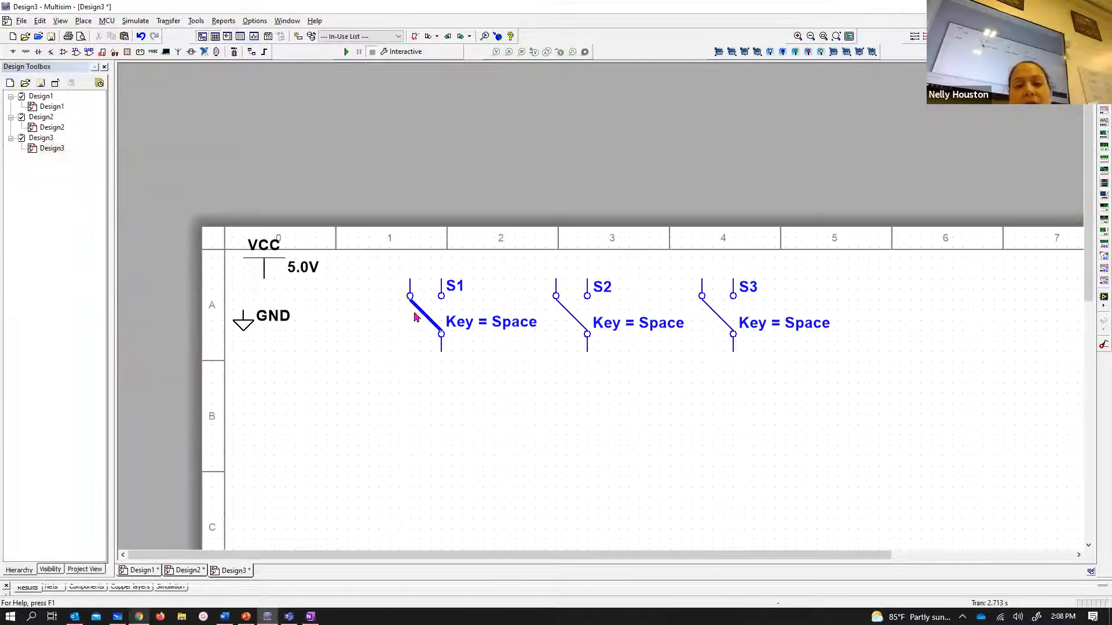
click(424, 317)
click(424, 317)
click(424, 318)
click(426, 313)
click(426, 316)
click(427, 316)
click(428, 316)
click(428, 317)
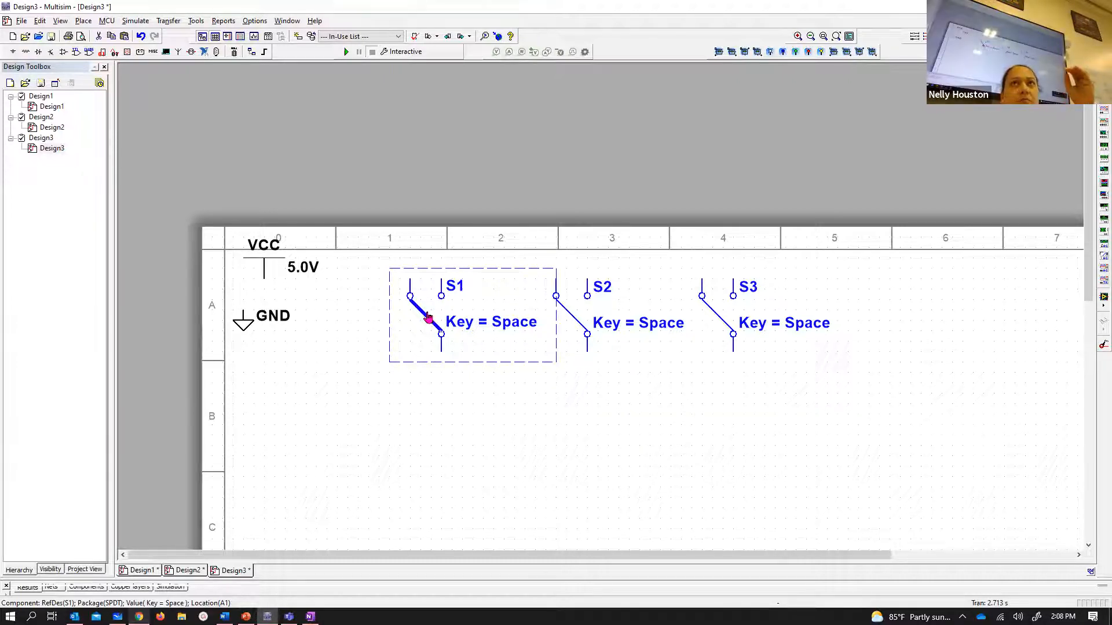
click(428, 318)
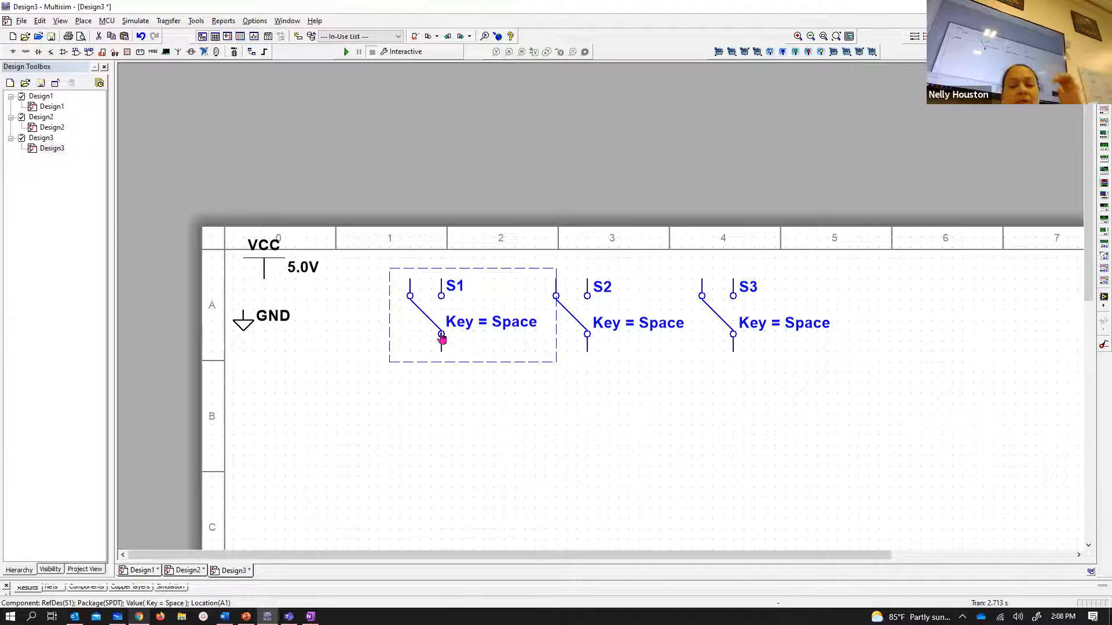
click(429, 320)
click(428, 320)
click(429, 317)
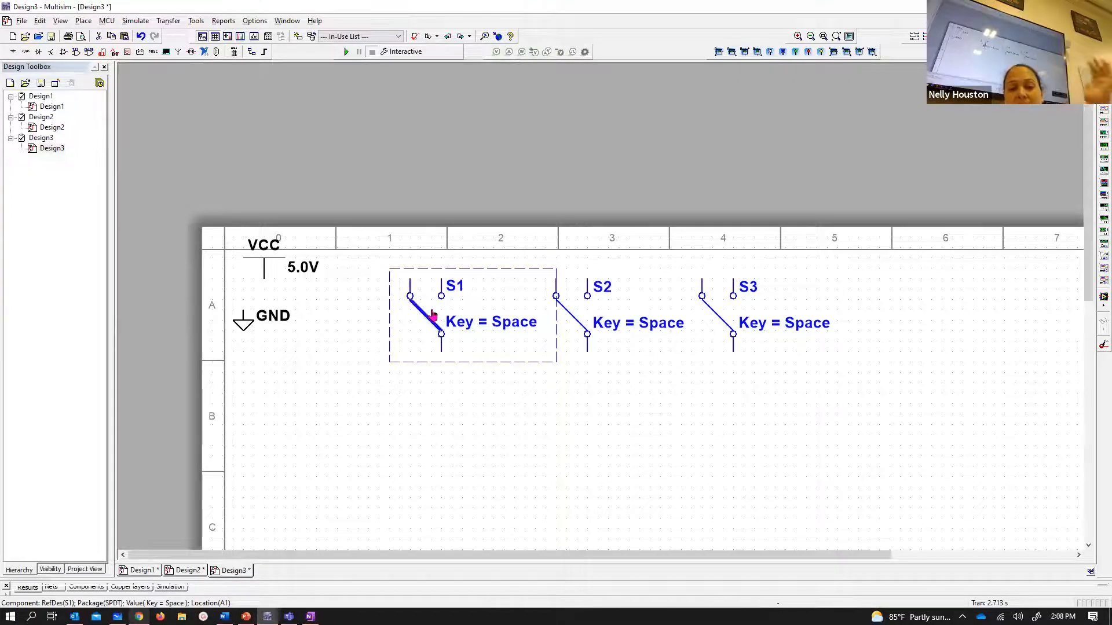
click(431, 315)
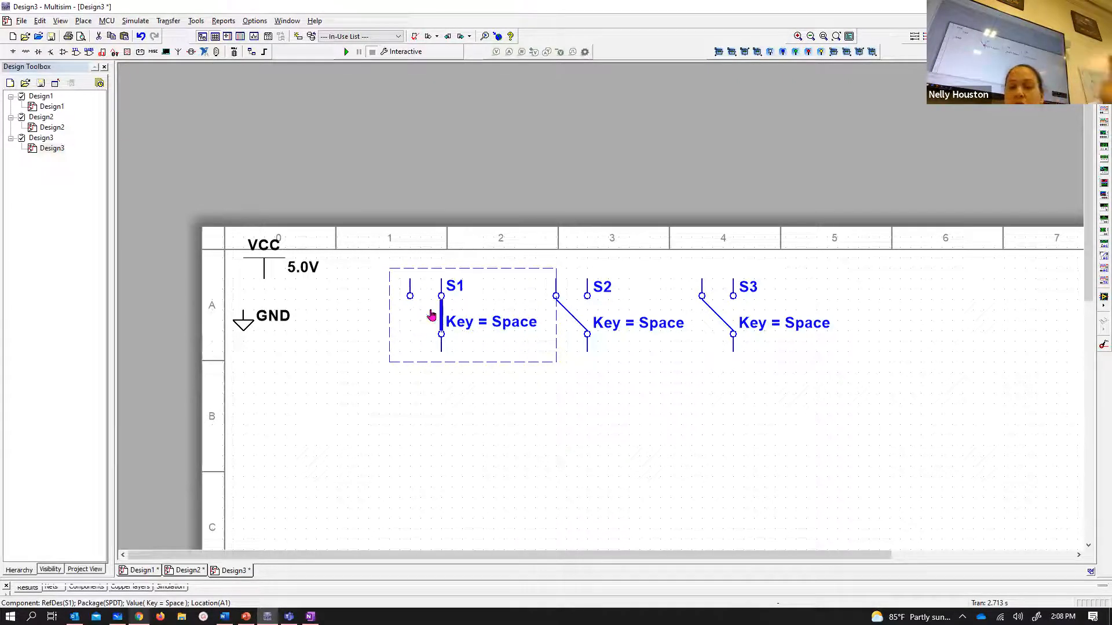
click(431, 314)
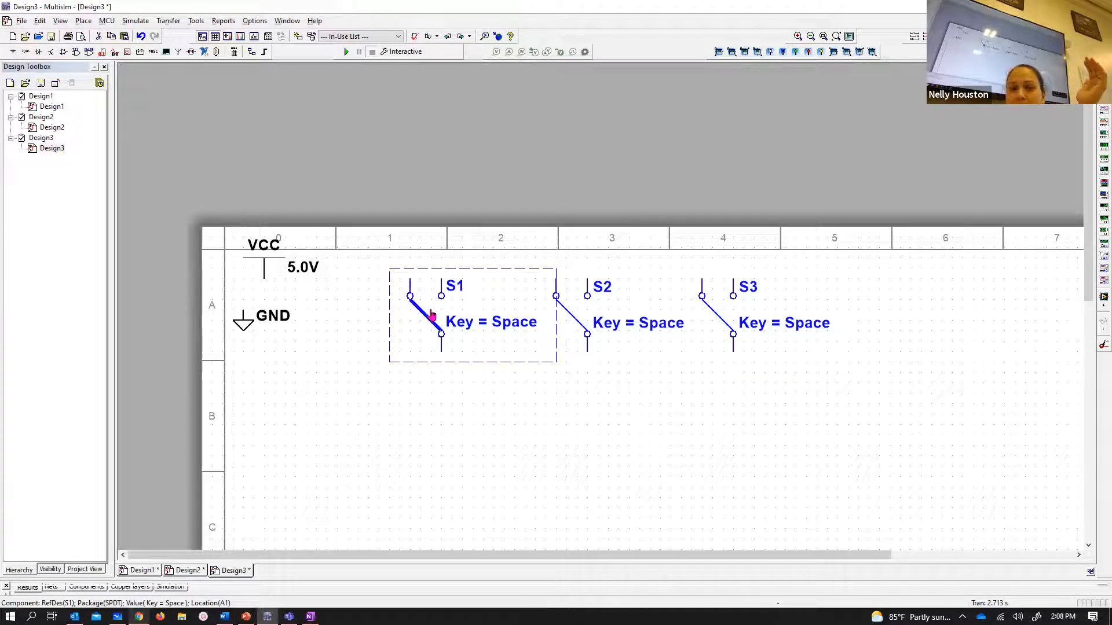
click(516, 427)
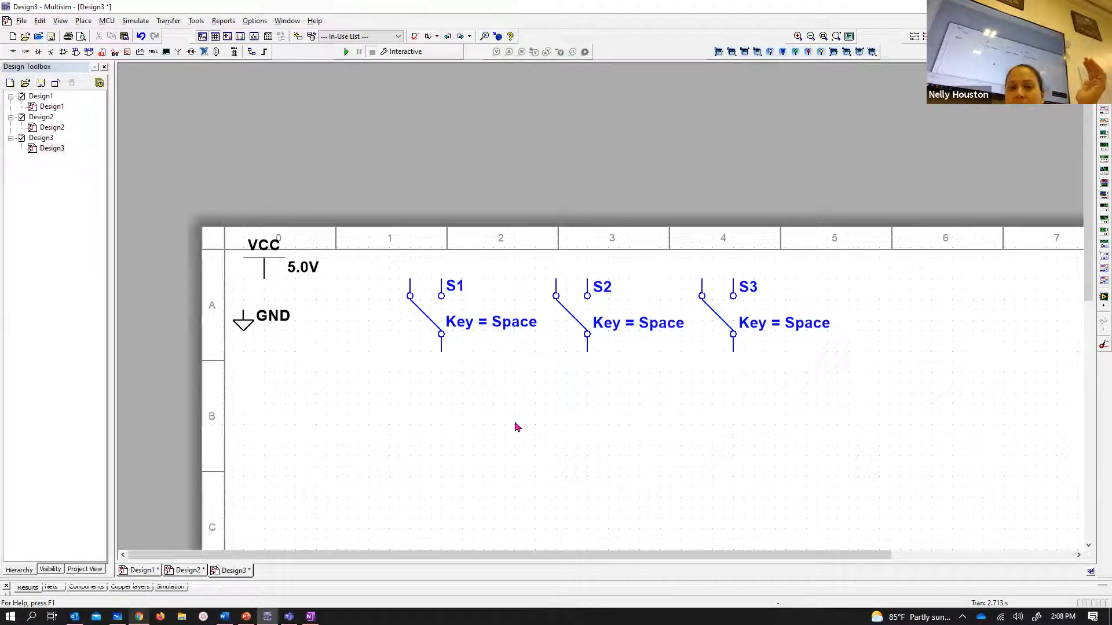
- Review the SPDT entry in the SWITCH family of the Basic group and close the component browser
click(83, 21)
click(96, 33)
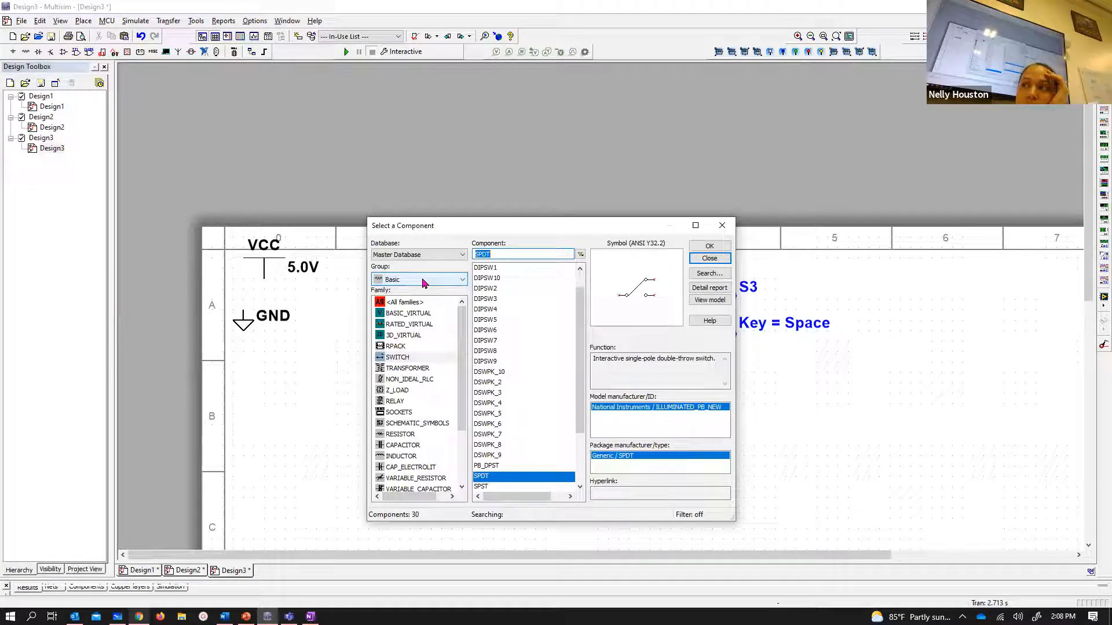
click(398, 357)
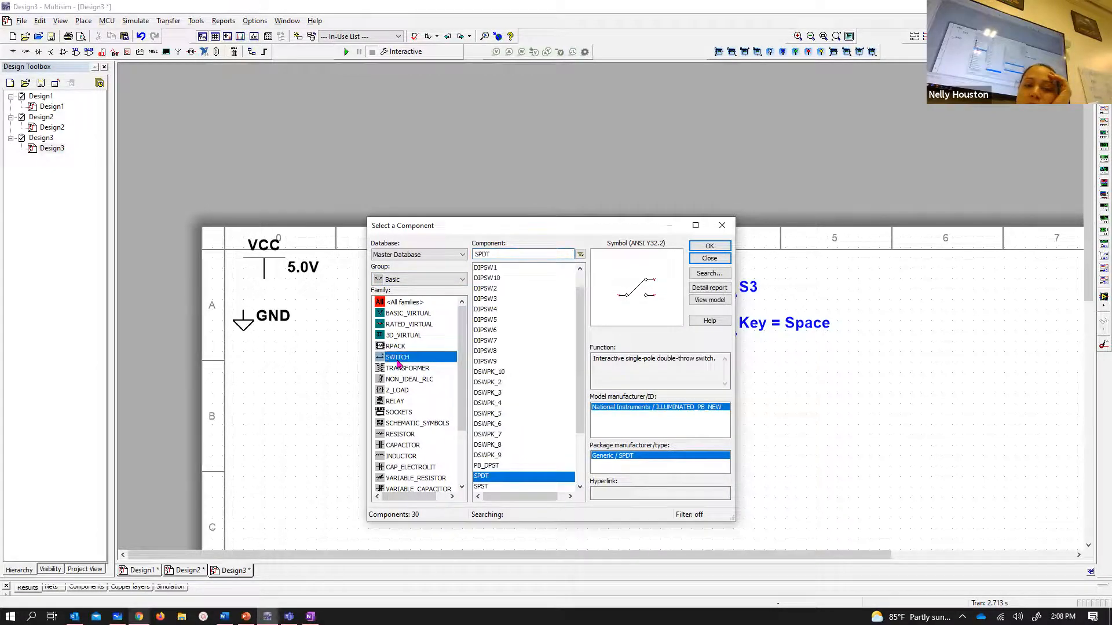
drag(581, 359, 509, 422)
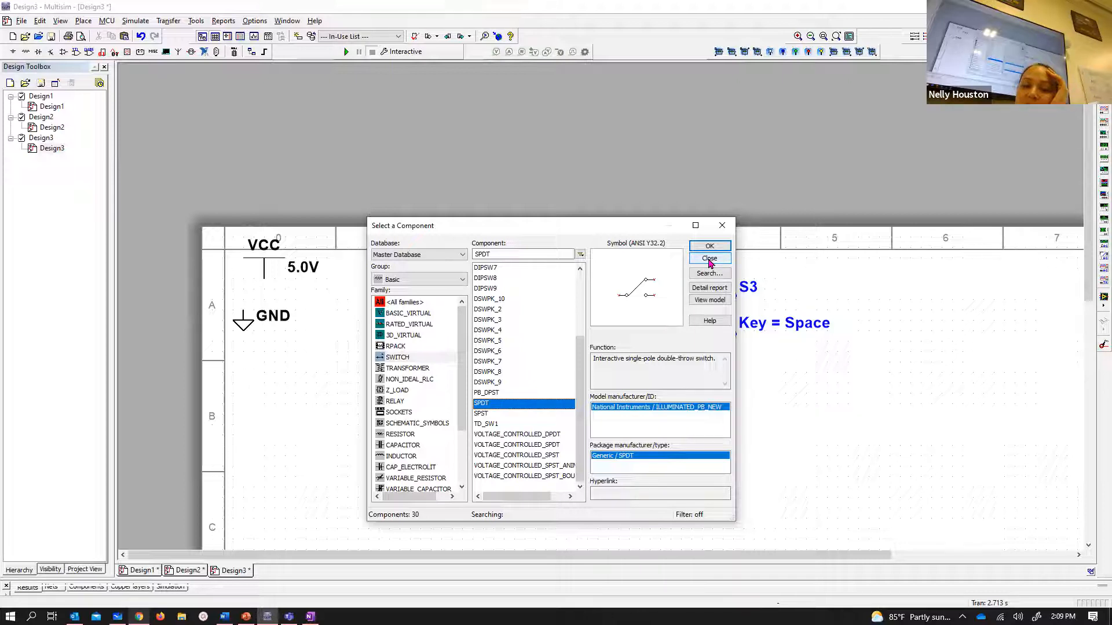
click(497, 414)
click(499, 406)
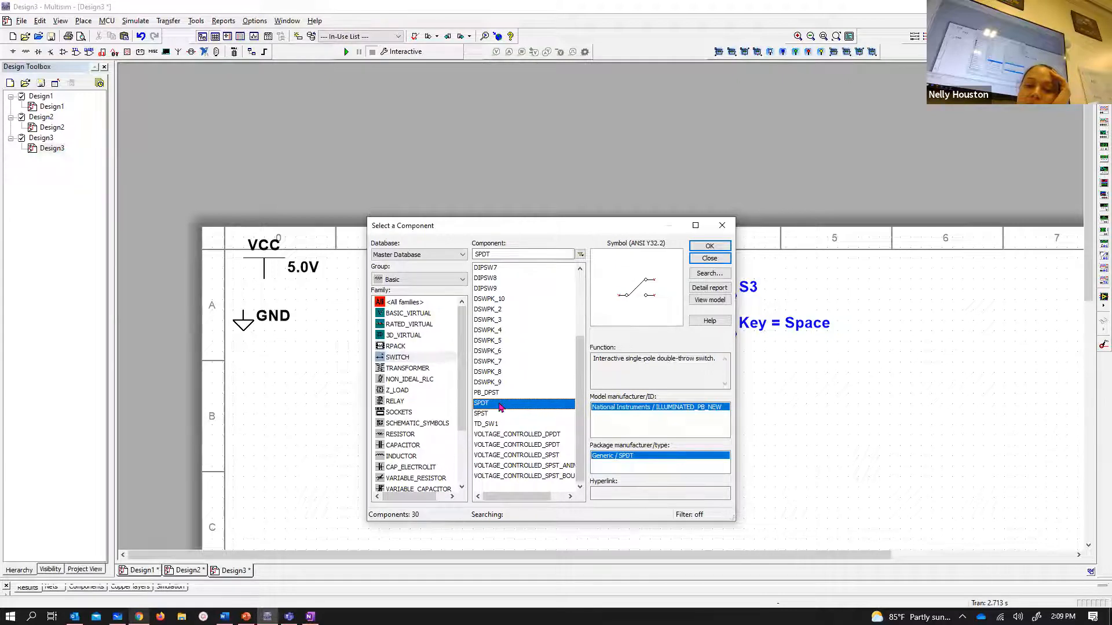
click(710, 258)
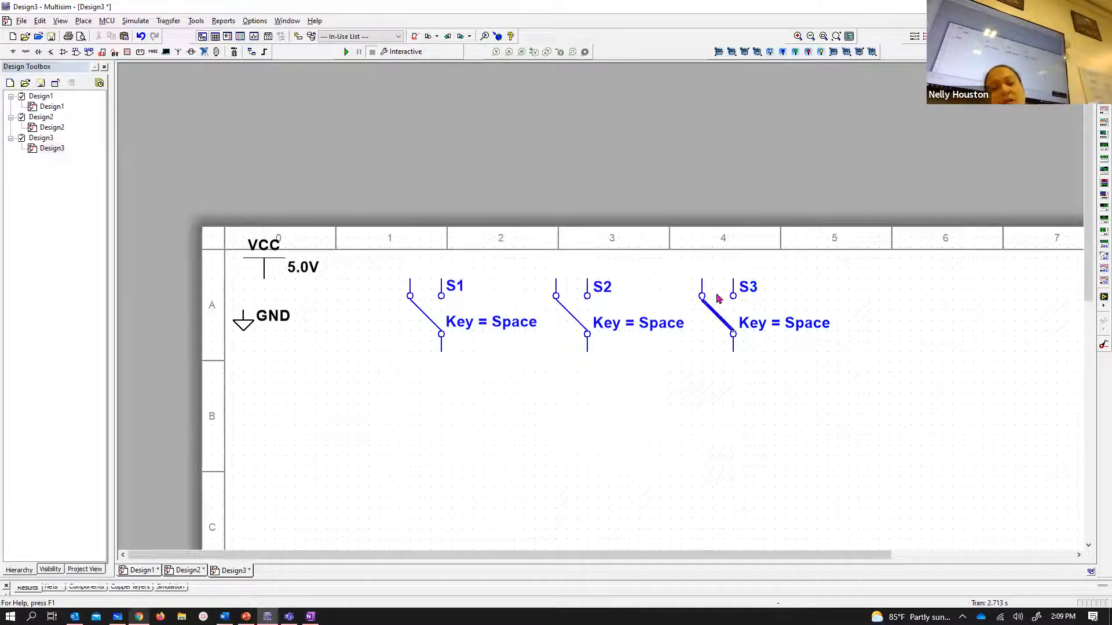
- Rotate all three switches together clockwise in 90° steps through a full turn
drag(870, 405, 676, 251)
click(718, 334)
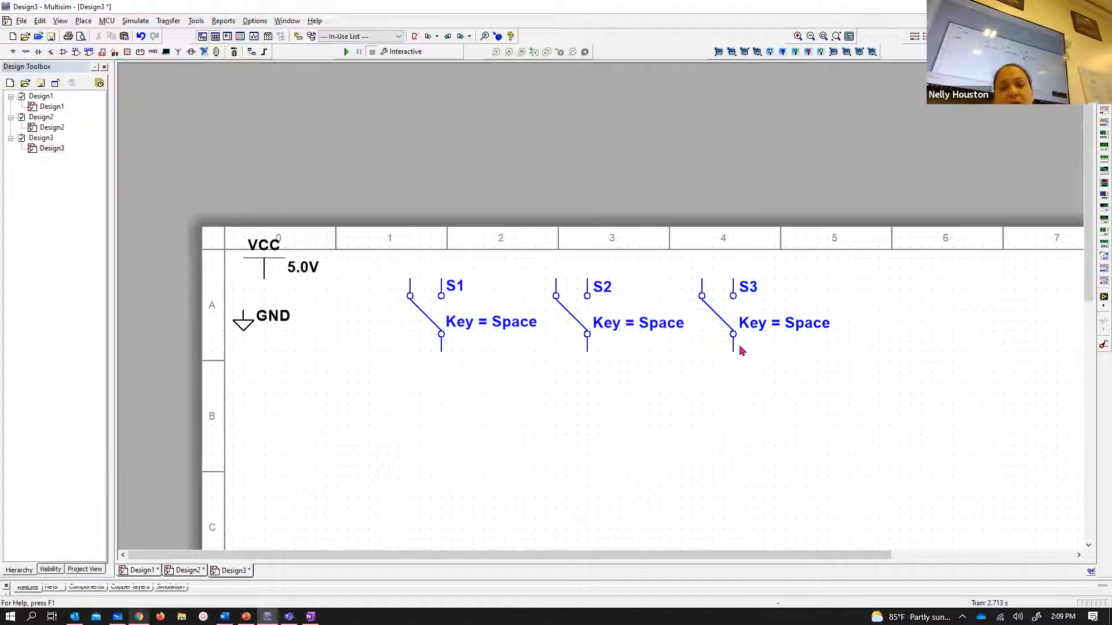
drag(854, 413, 356, 218)
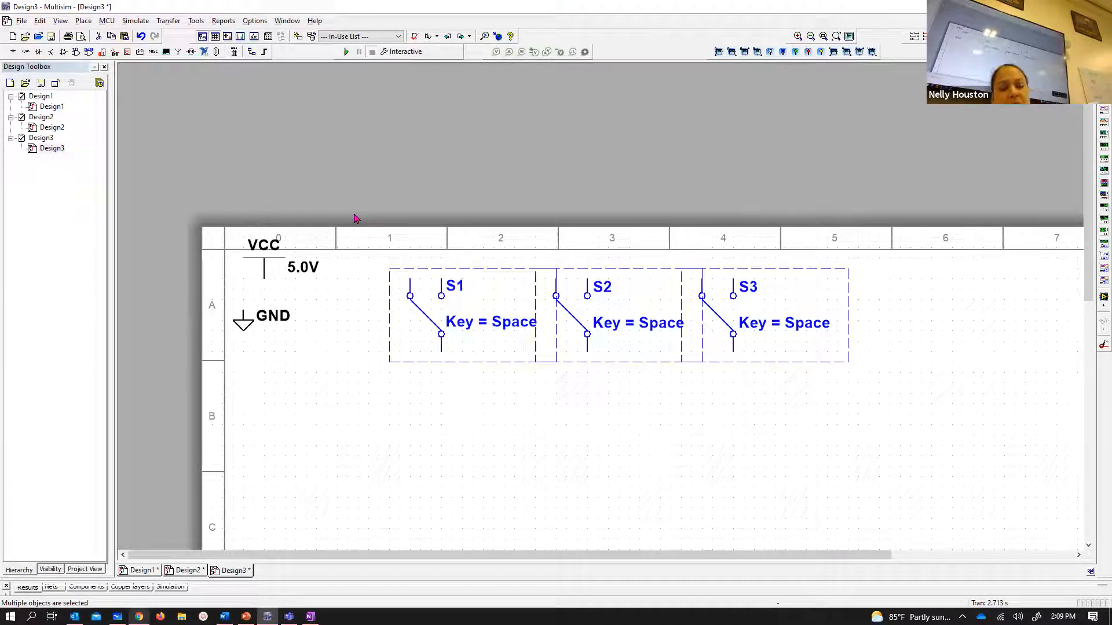
key(ctrl+r)
key(ctrl+r)
key(ctrl+r)
key(ctrl+r)
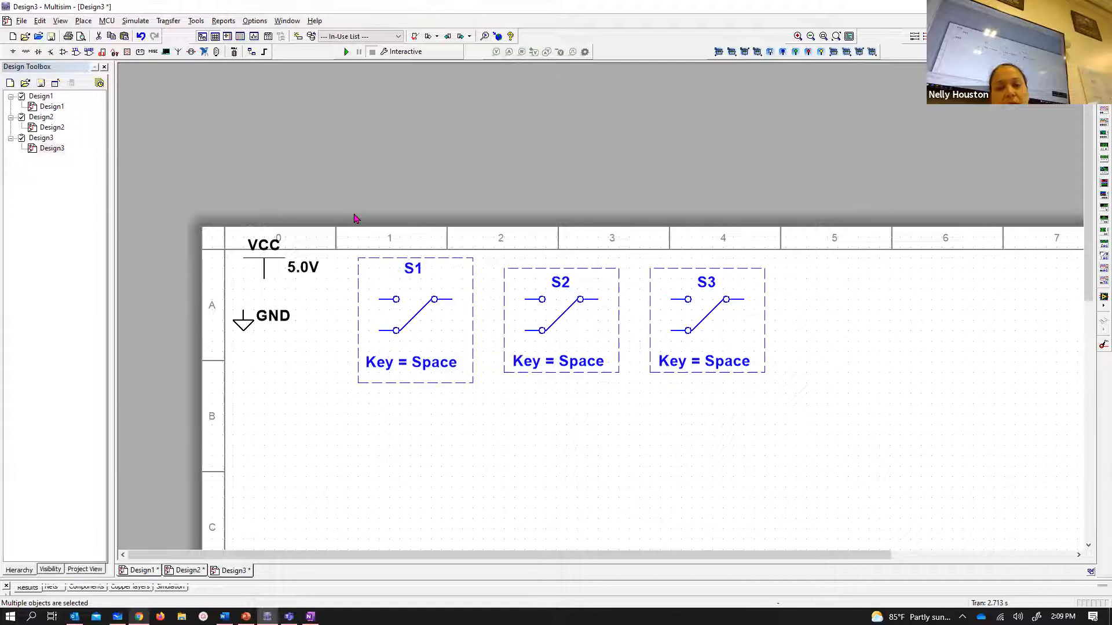
click(563, 439)
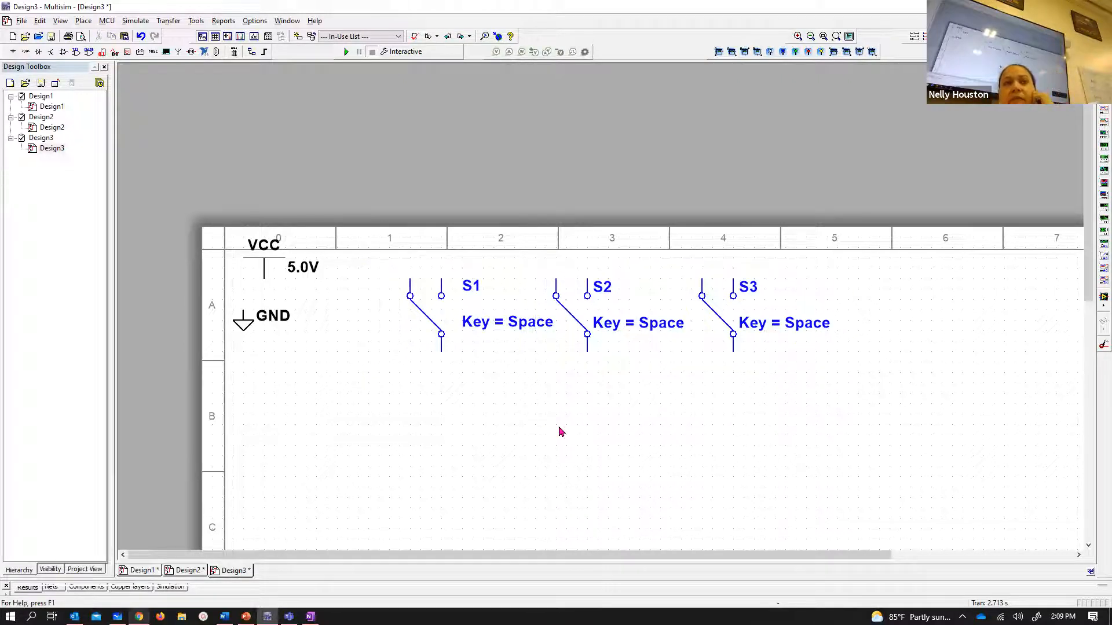
- Rotate all three switches 90° counter clockwise, and turn them clockwise until their contact pairs point up again
drag(826, 412, 407, 238)
right_click(641, 305)
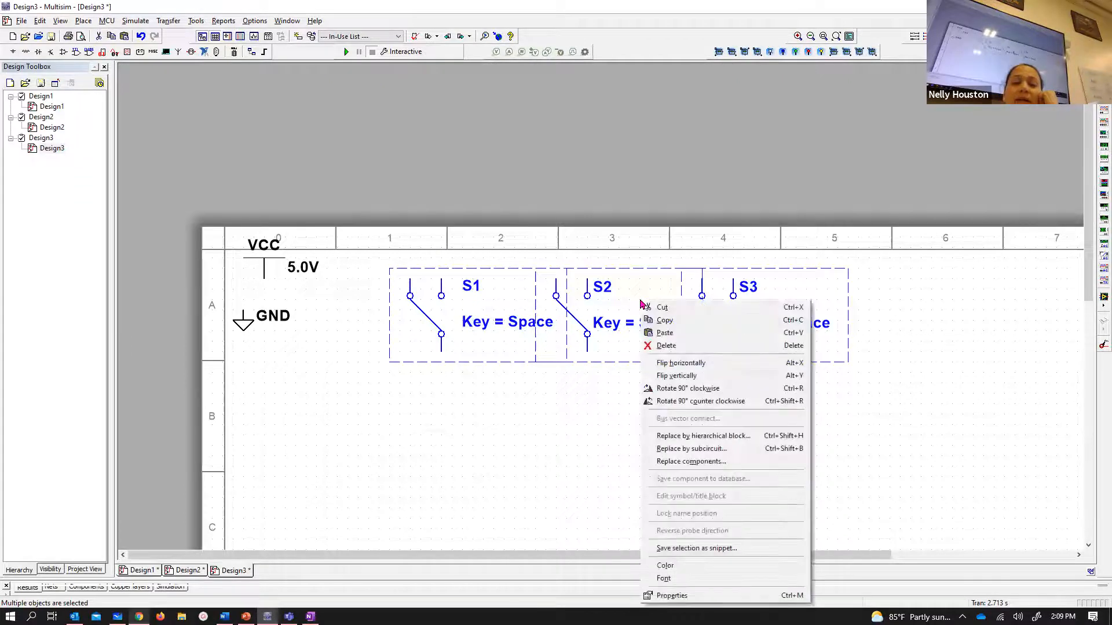
click(665, 401)
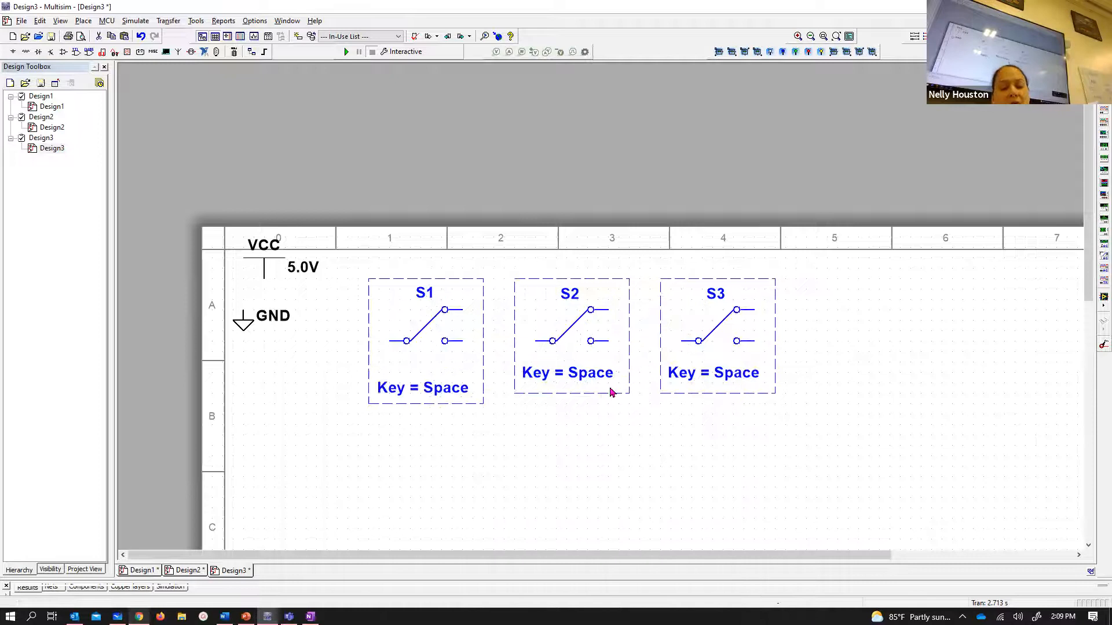
key(ctrl+r)
key(ctrl+r)
key(ctrl+r)
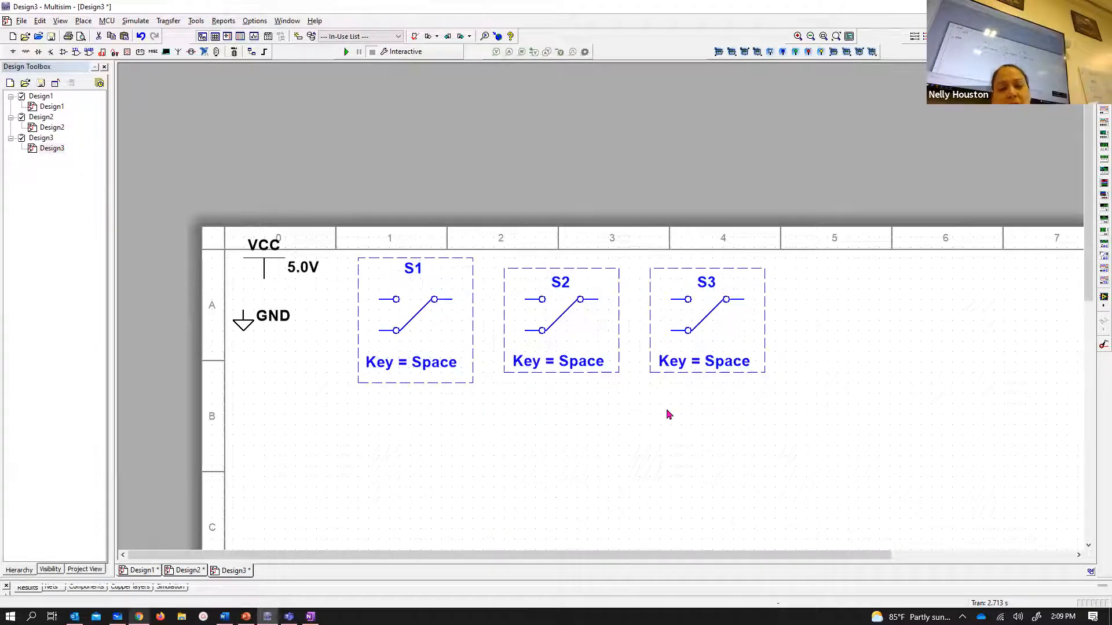
click(651, 443)
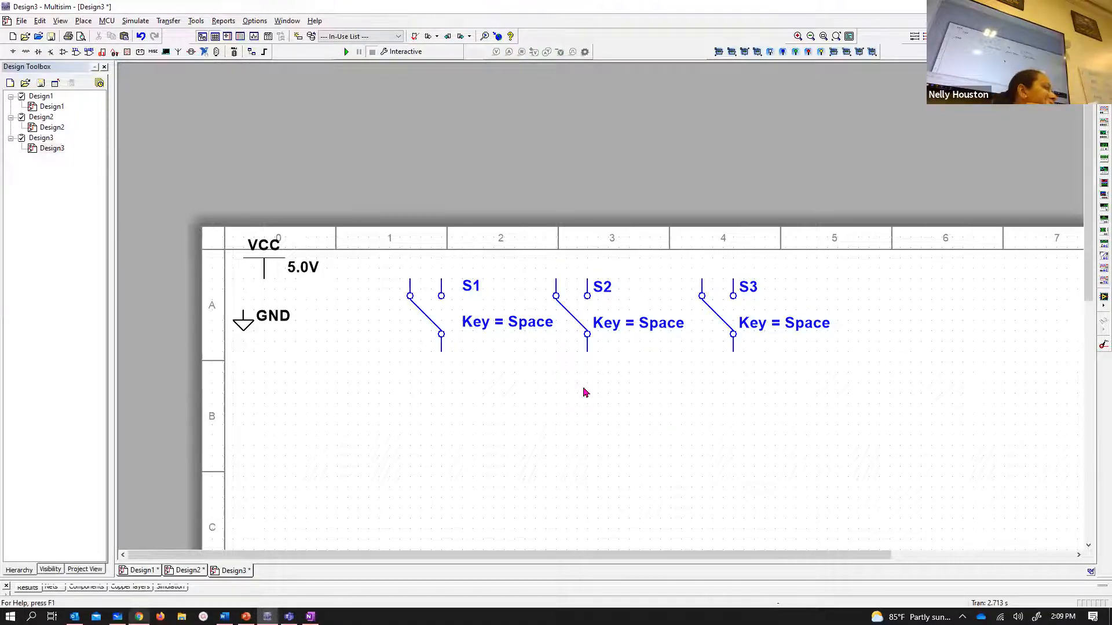
- Toggle S1, S2 and S3 together repeatedly through their shared assigned key, leaving each on its right-hand contact
scroll(512, 350, up, 2)
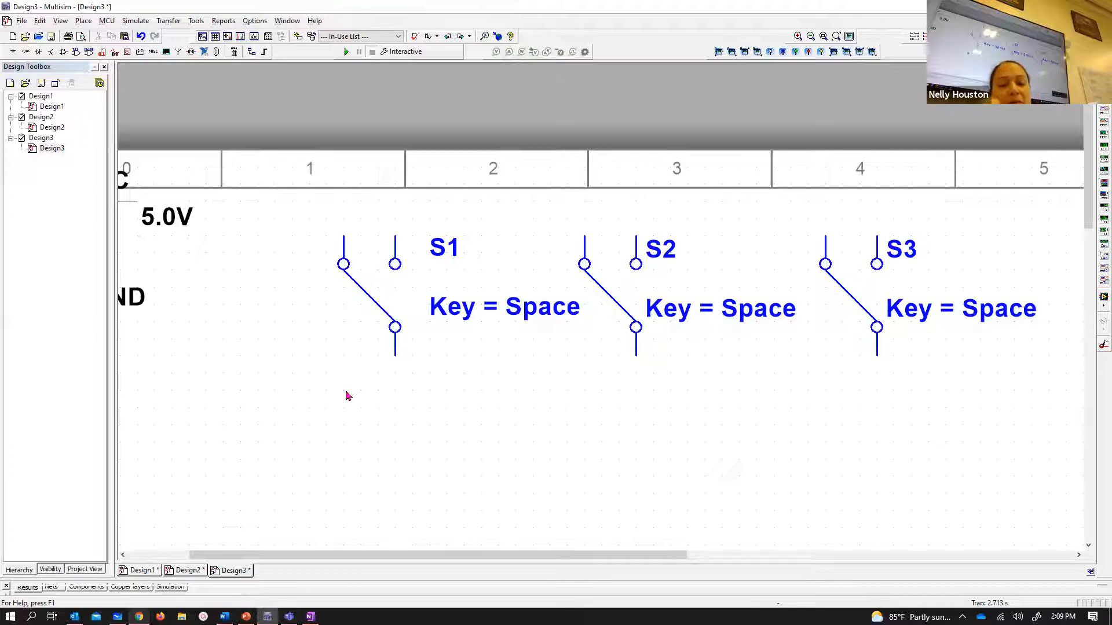
key(space)
key(space)
key(space)
key(space)
key(space)
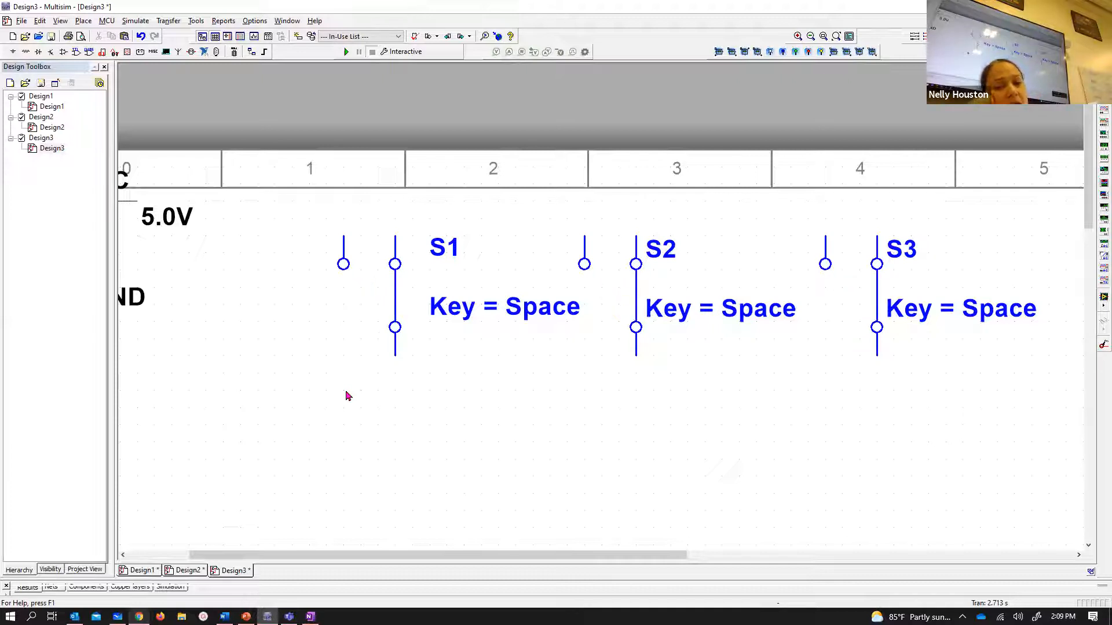
key(space)
key(space)
key(space)
key(space)
key(space)
key(space)
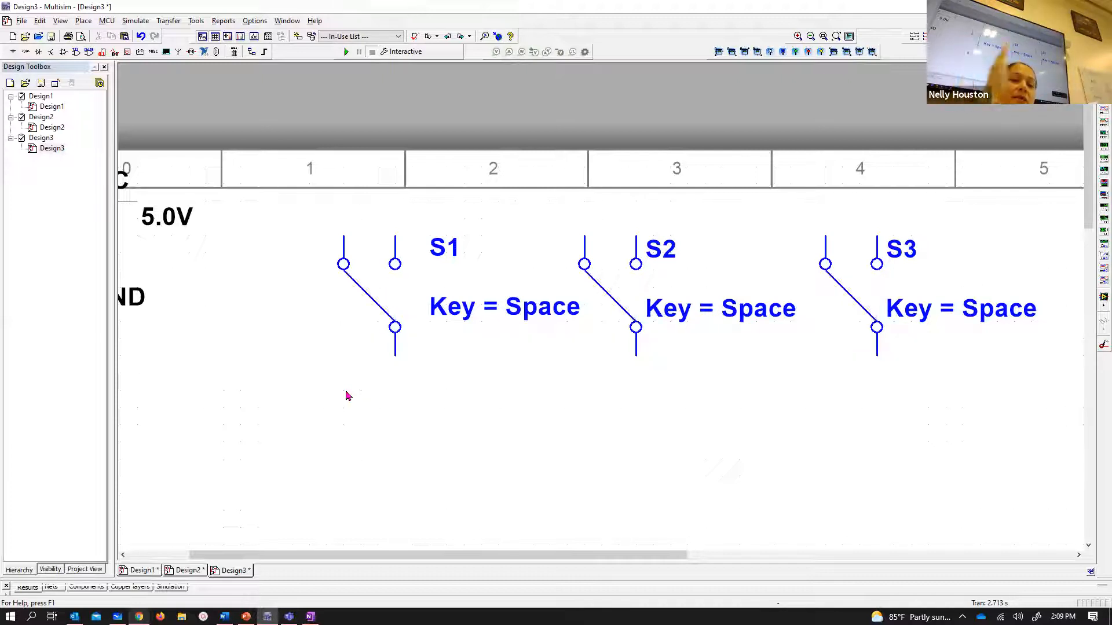
key(space)
key(space)
key(space)
key(space)
key(space)
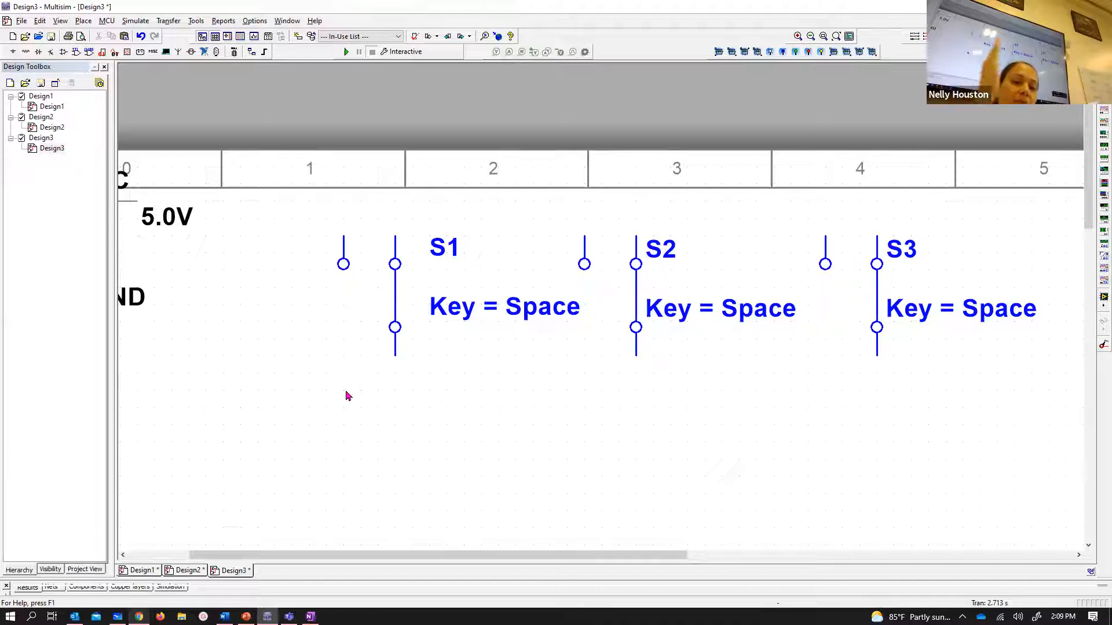
key(space)
key(space)
key(space)
key(space)
key(space)
key(space)
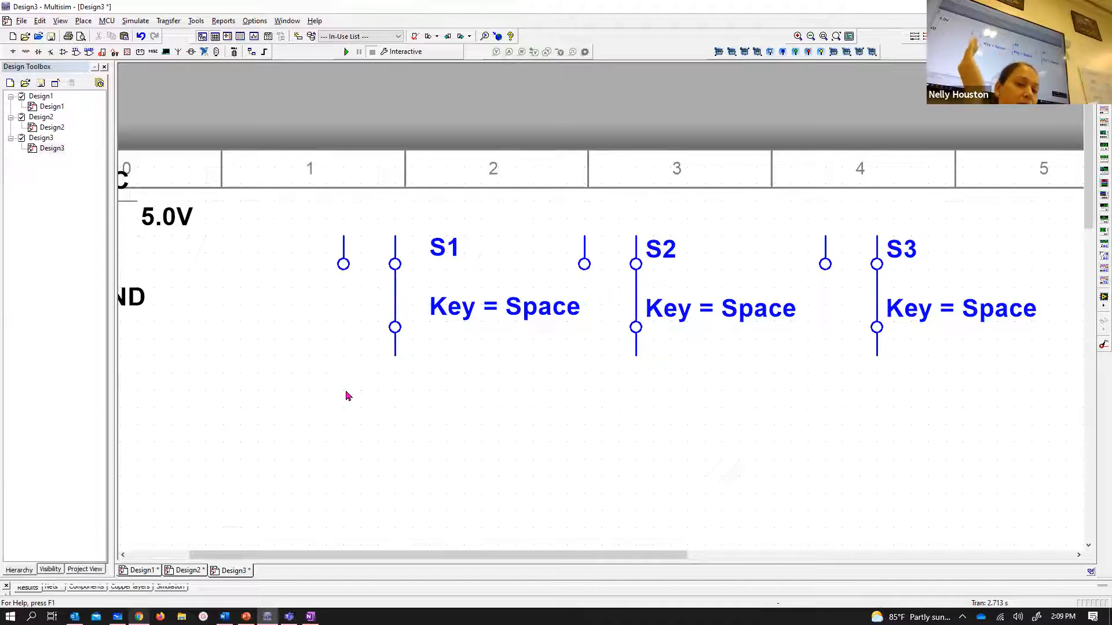
key(space)
key(space)
key(space)
key(space)
key(space)
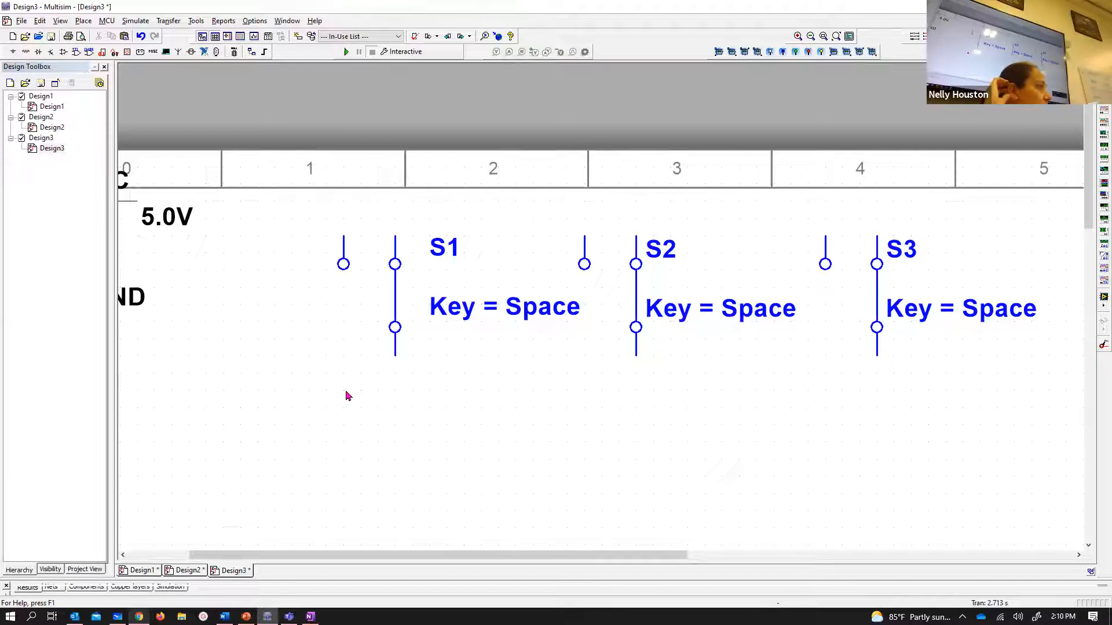
key(space)
key(space)
key(space)
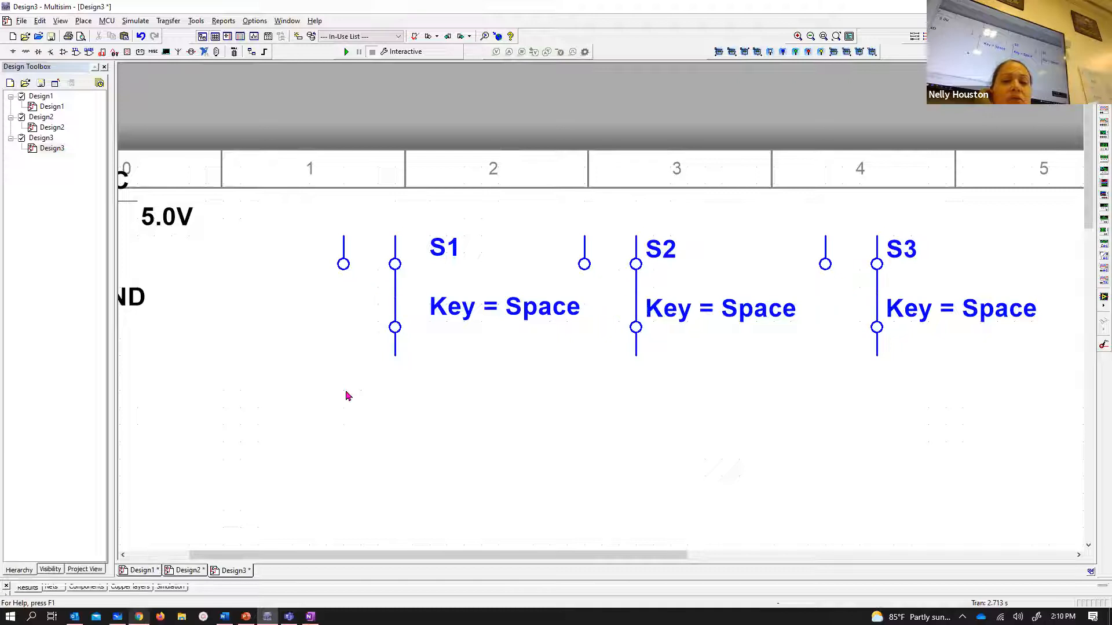
key(space)
key(space)
key(space)
key(space)
key(space)
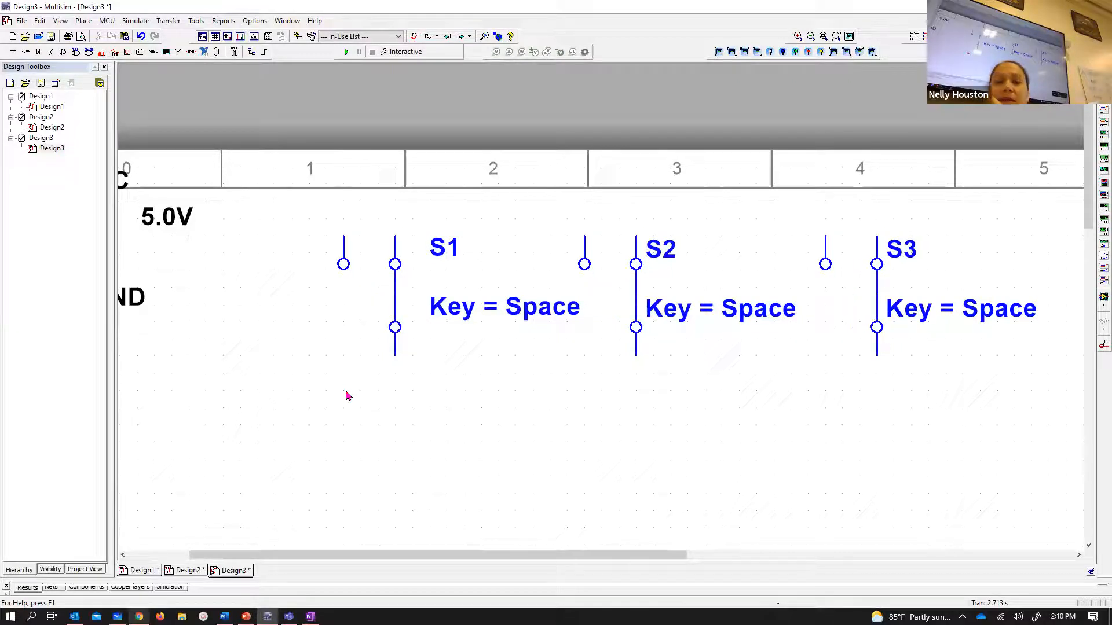
key(space)
key(space)
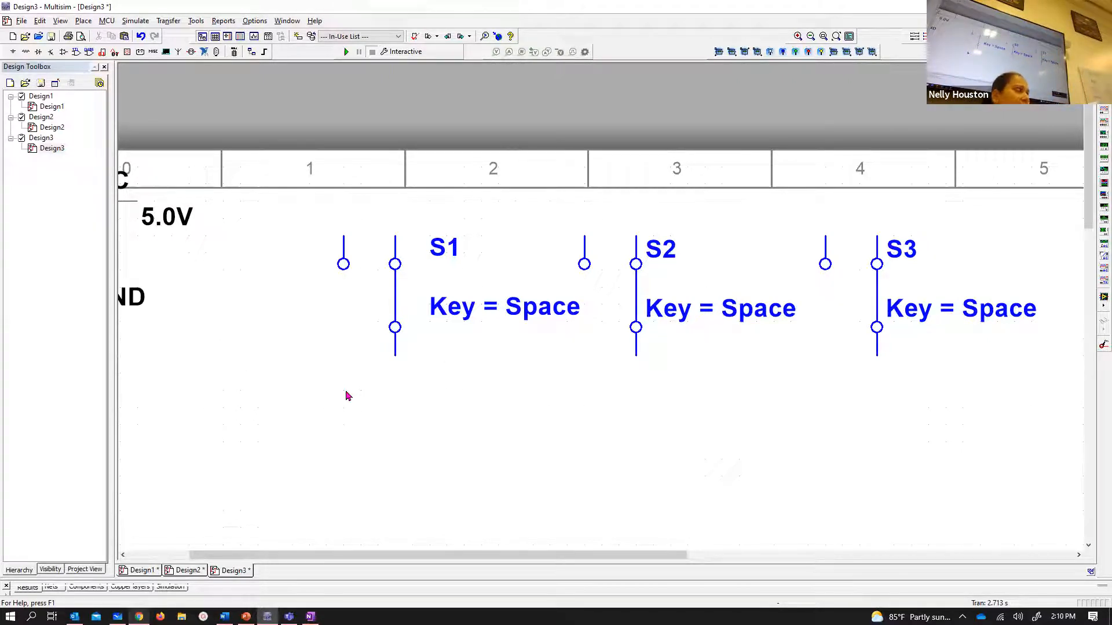
scroll(472, 365, down, 2)
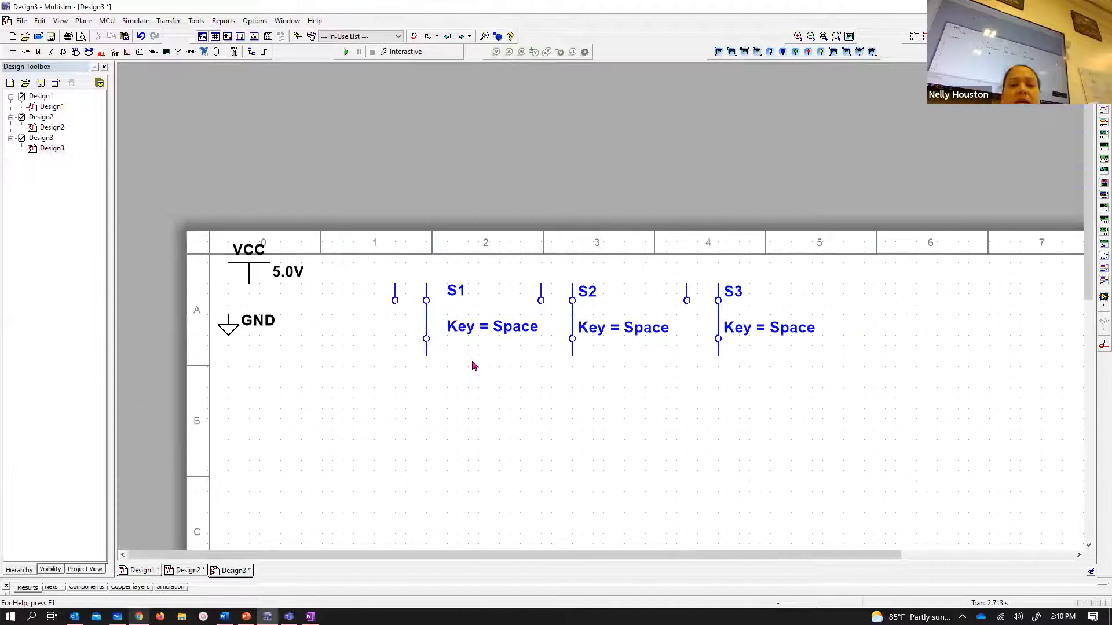
- Toggle S1, S2 and S3 together several more times through their shared key, leaving each on its left-hand contact
key(space)
key(space)
key(space)
key(space)
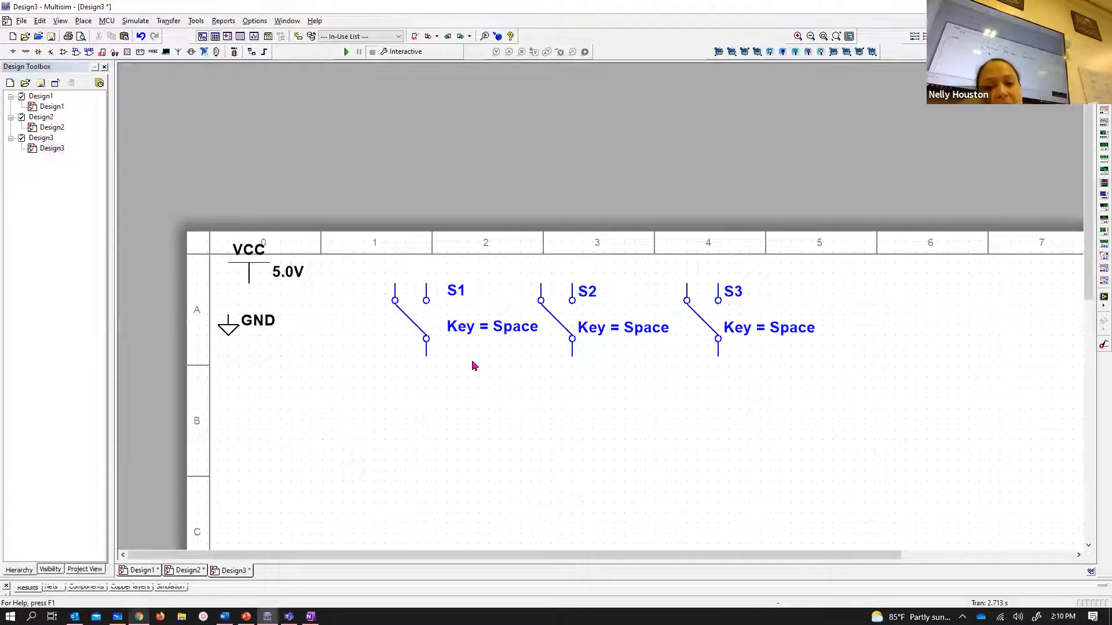
key(space)
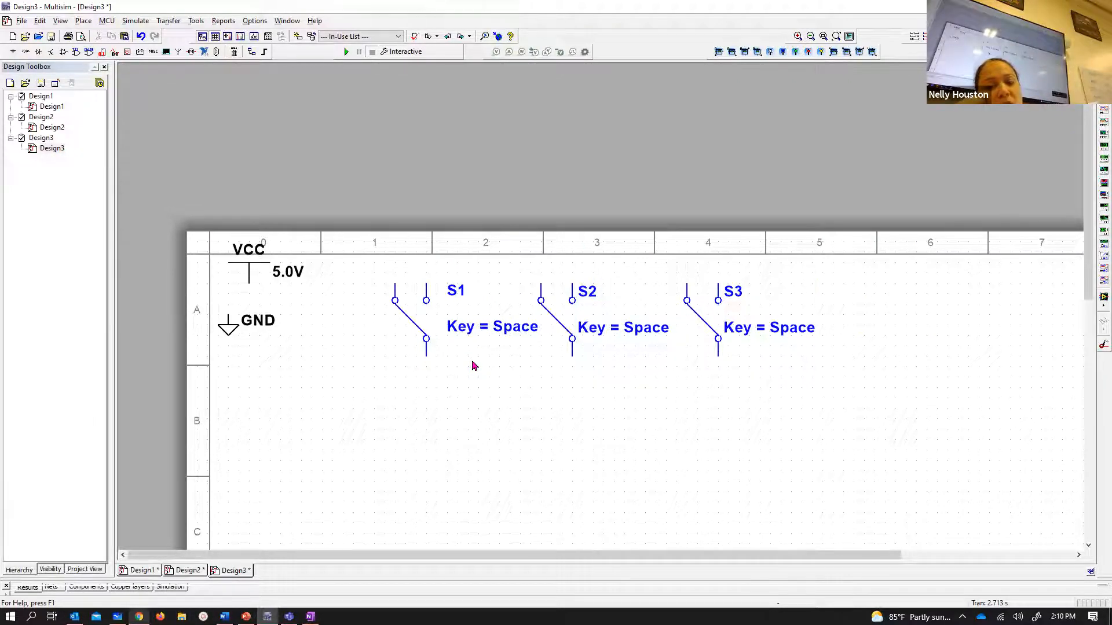
key(space)
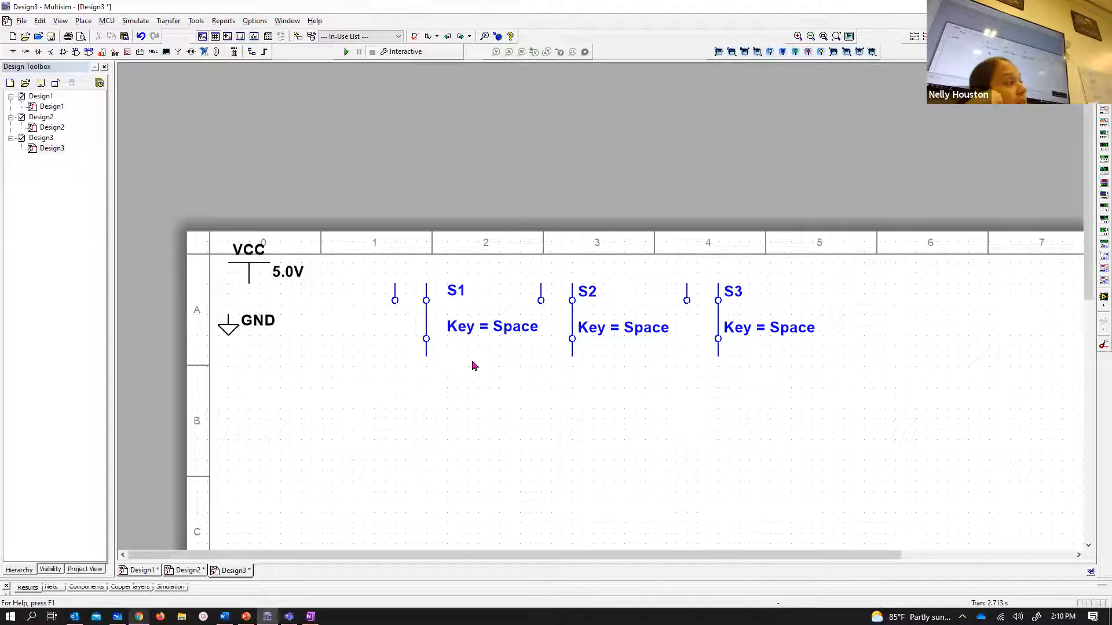
key(space)
key(space)
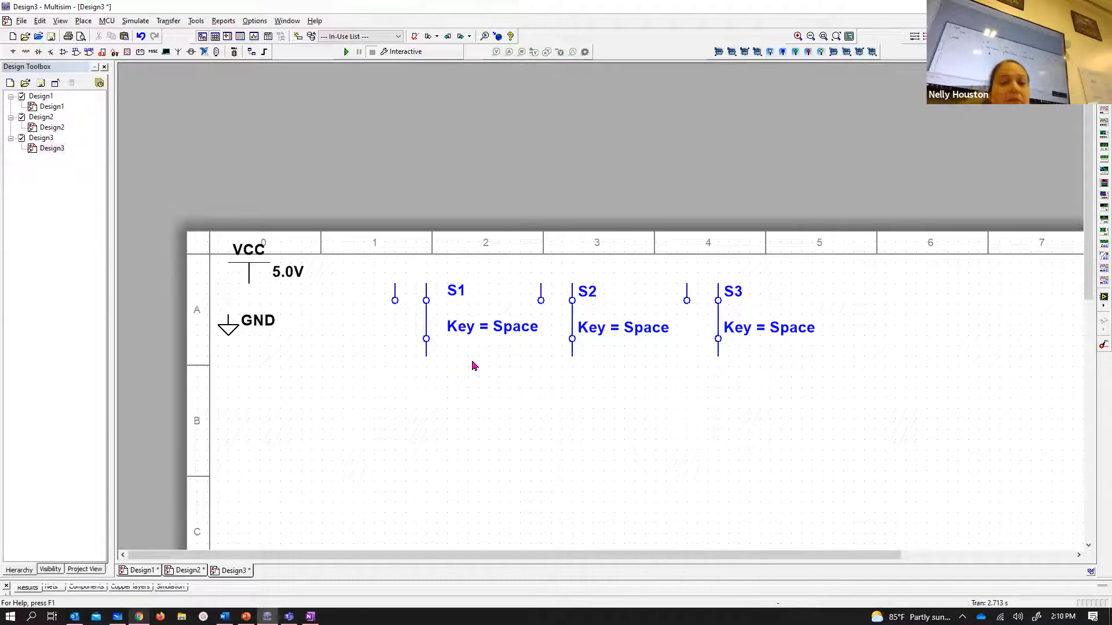
key(space)
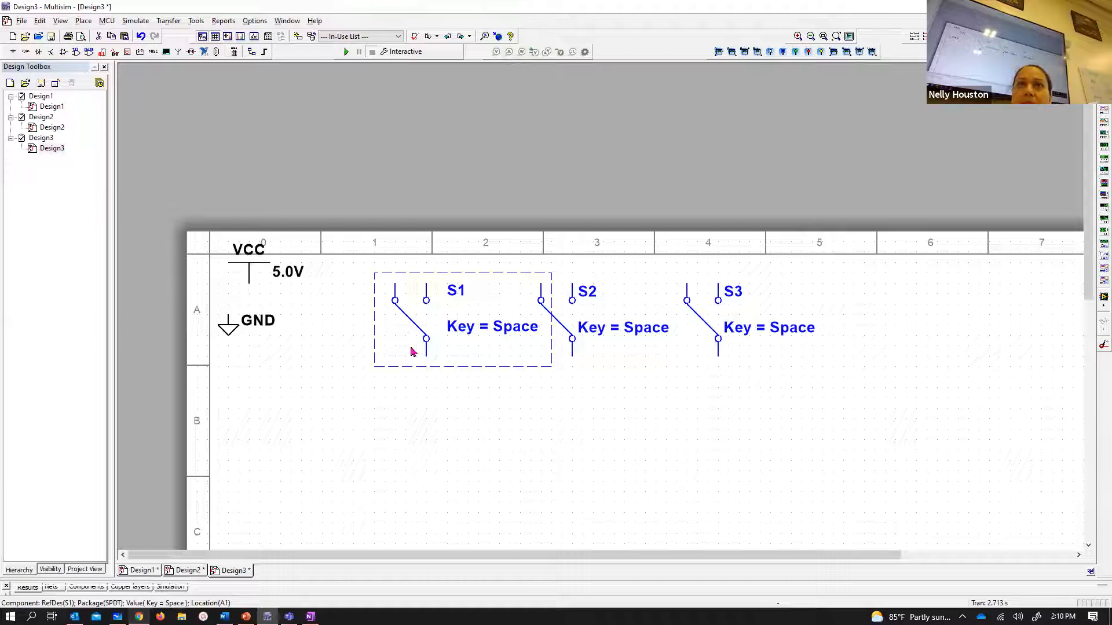
click(415, 320)
click(416, 319)
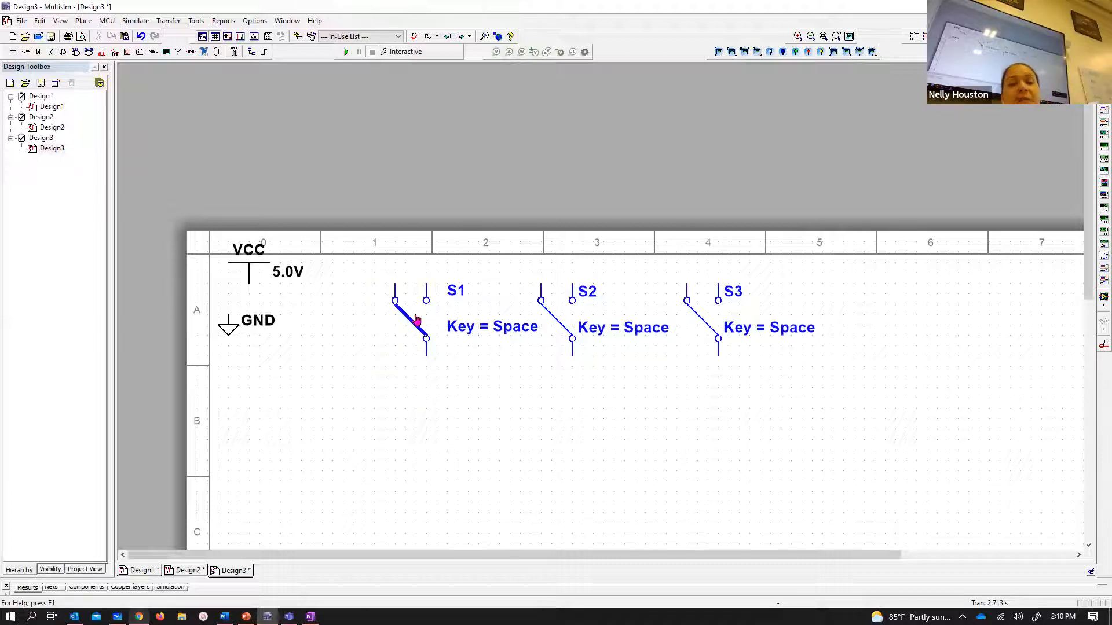
- Open the Design1 sheet, try shifting the middle input switch and restore its alignment with its wire
click(142, 571)
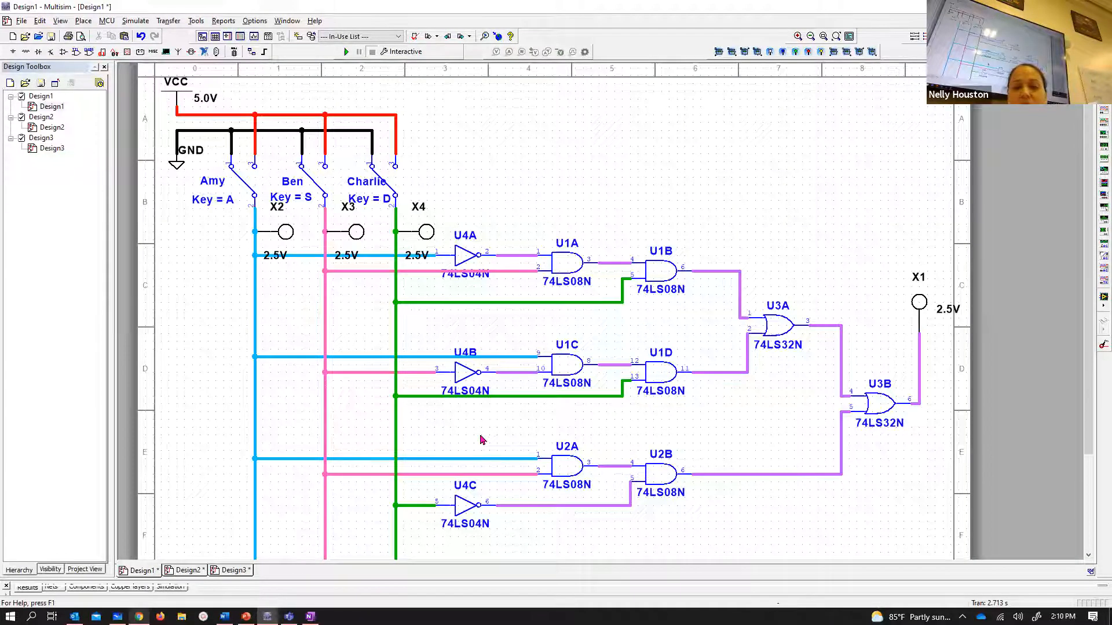
scroll(480, 440, down, 1)
click(342, 233)
drag(342, 233, 359, 243)
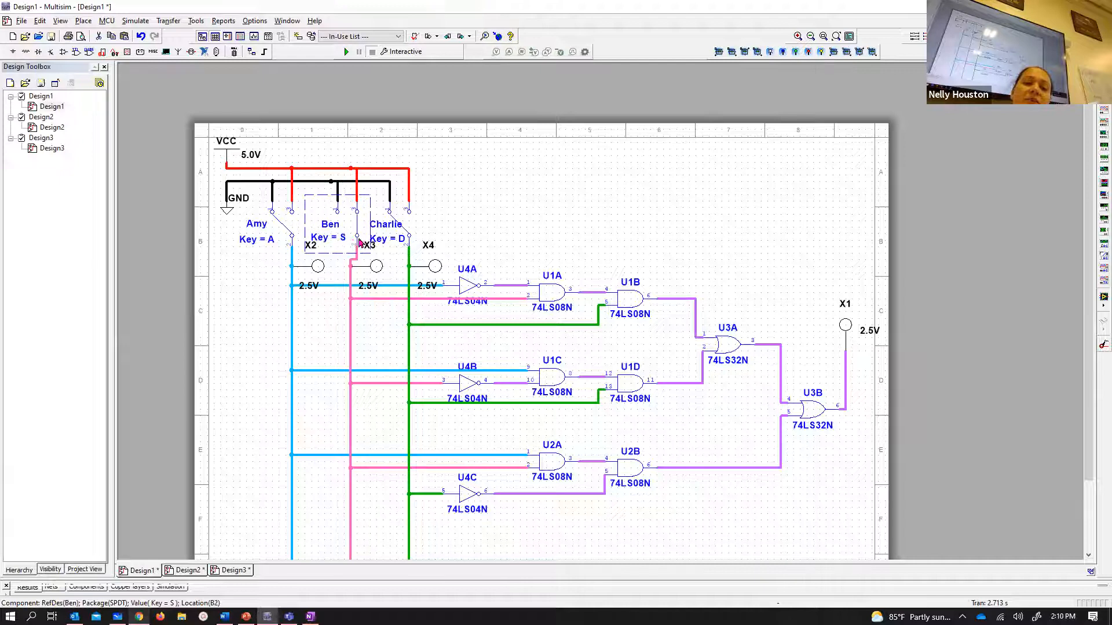
key(ctrl+z)
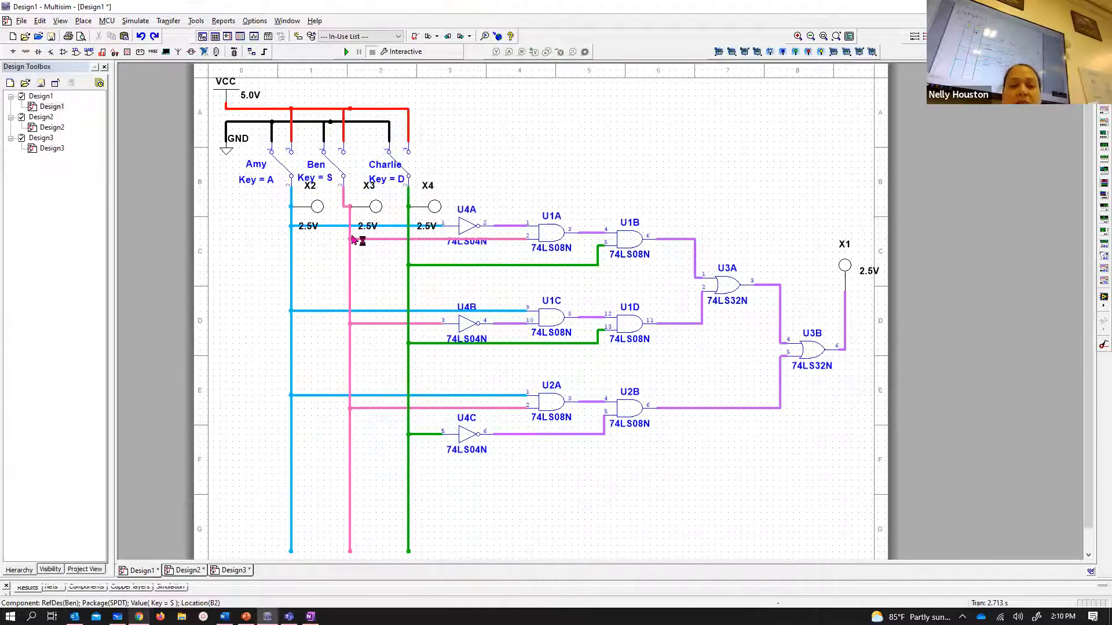
key(ctrl+y)
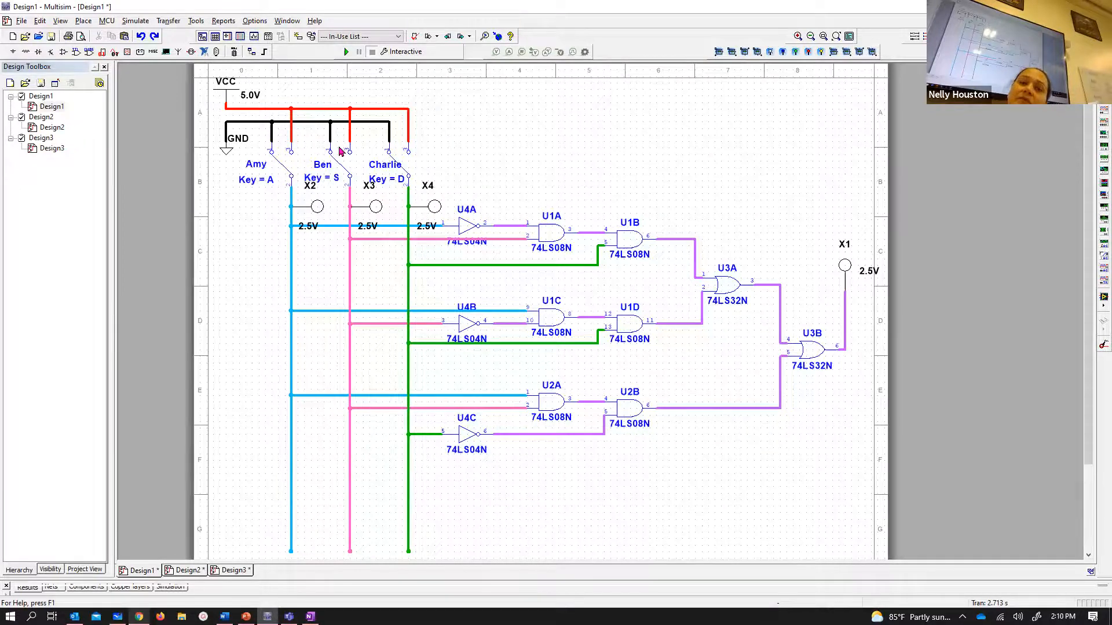
- Test the three Design1 input switches individually with their assigned toggle keys A, S and D, returning each to its ground contact
scroll(342, 151, up, 2)
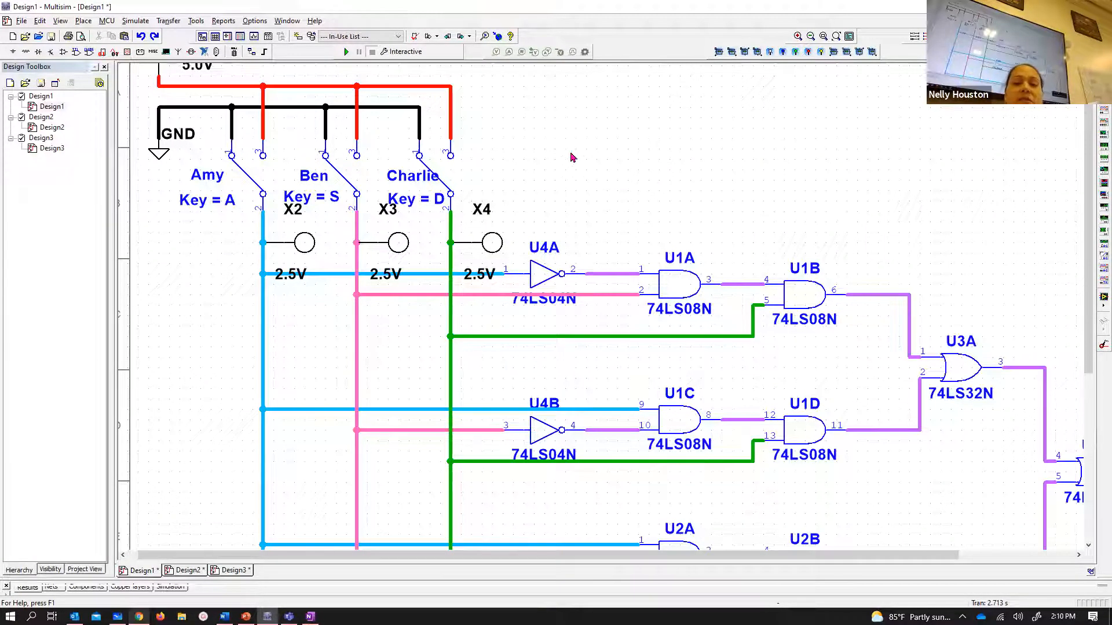
key(a)
key(s)
key(d)
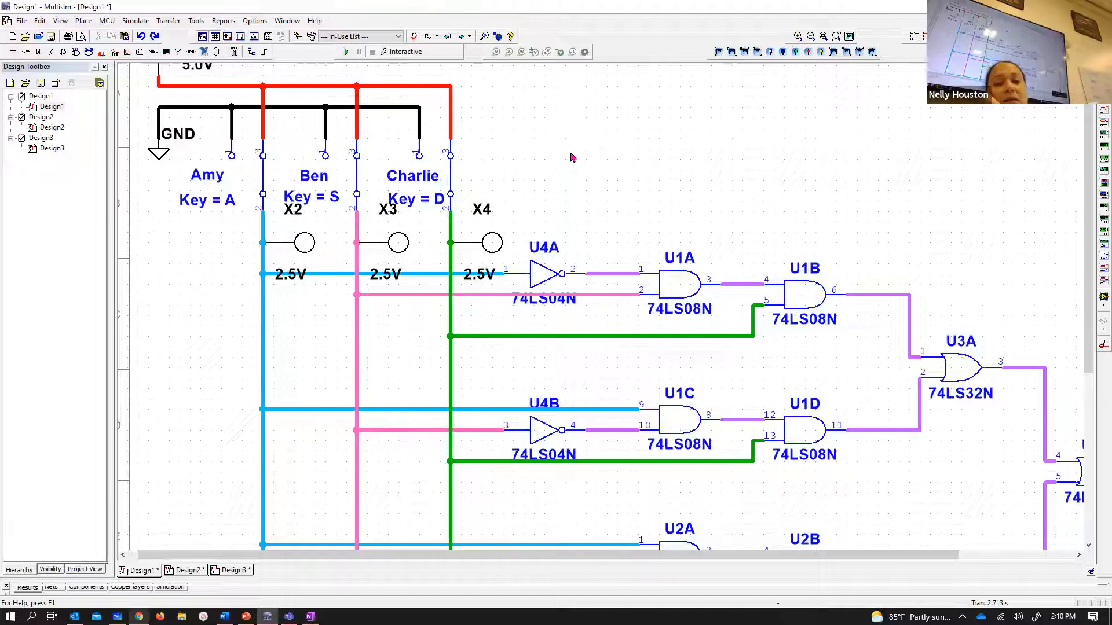
key(a)
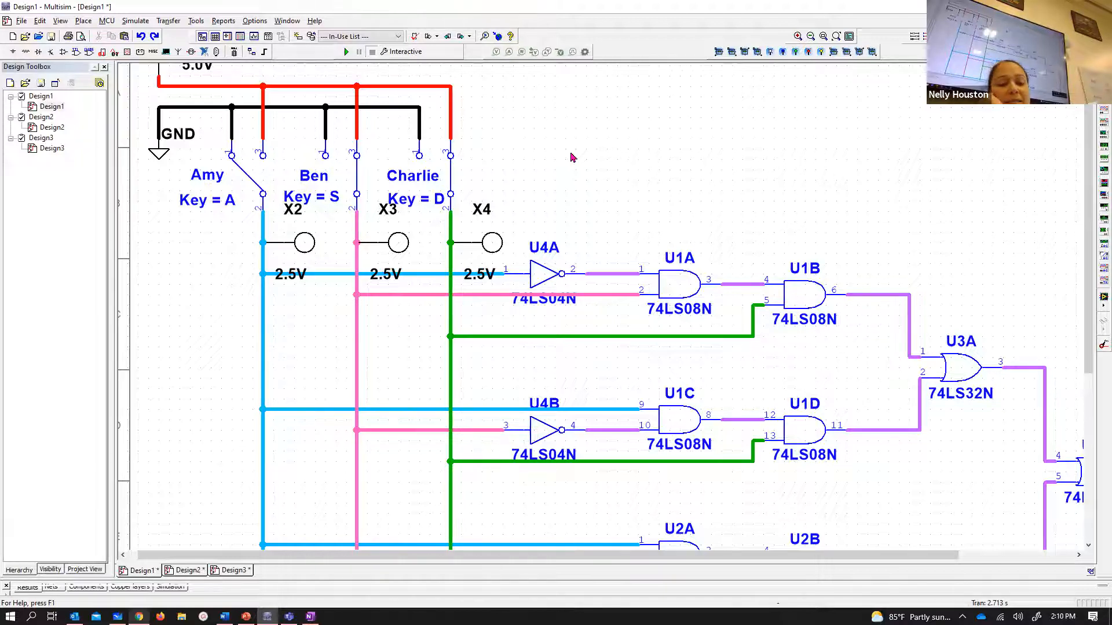
key(a)
key(a)
key(s)
key(d)
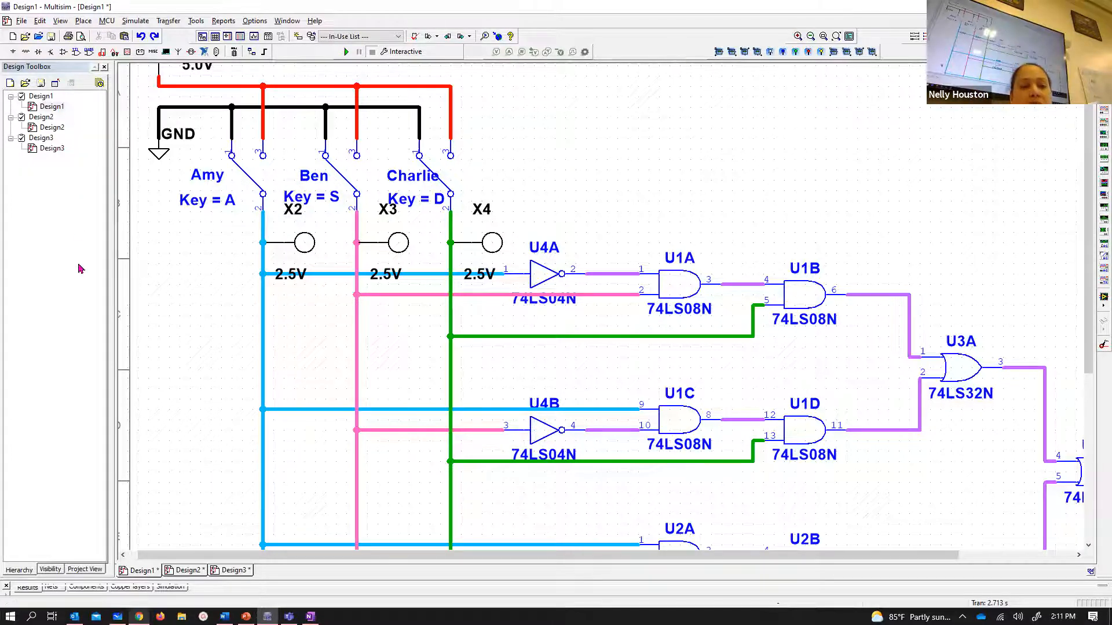
- Return to the Design3 sheet and set the toggle key of switch S1 to 1
click(229, 571)
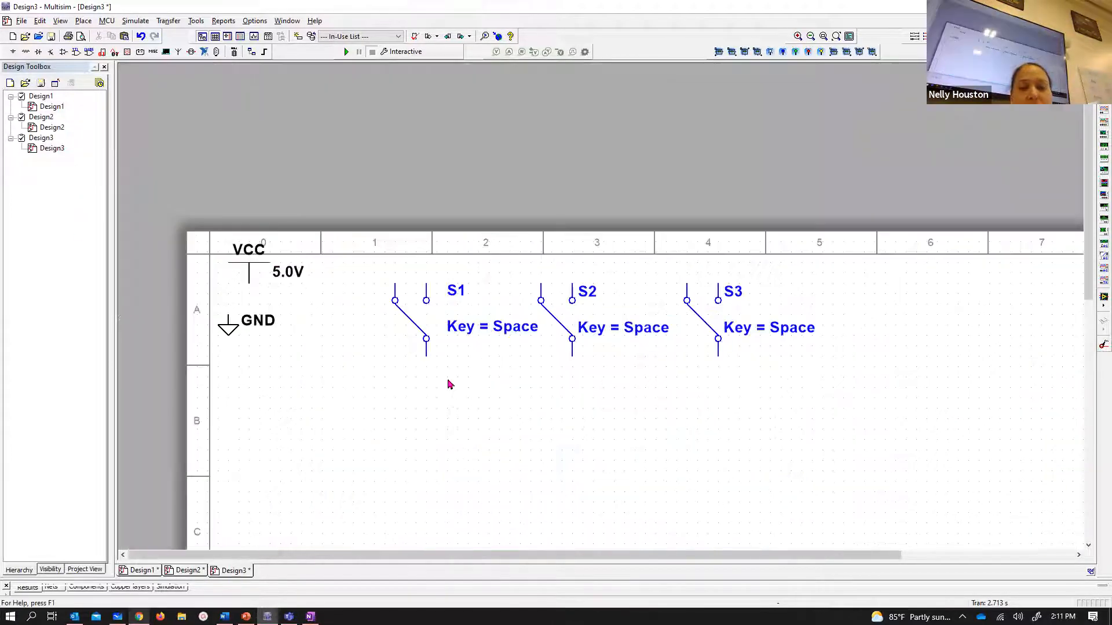
click(431, 361)
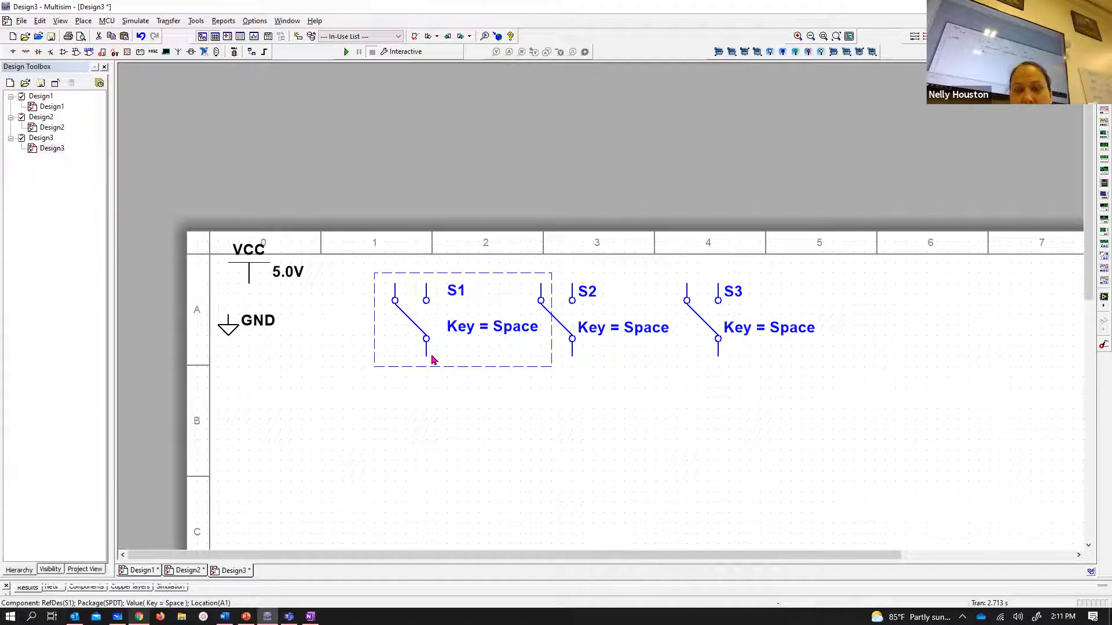
double_click(429, 356)
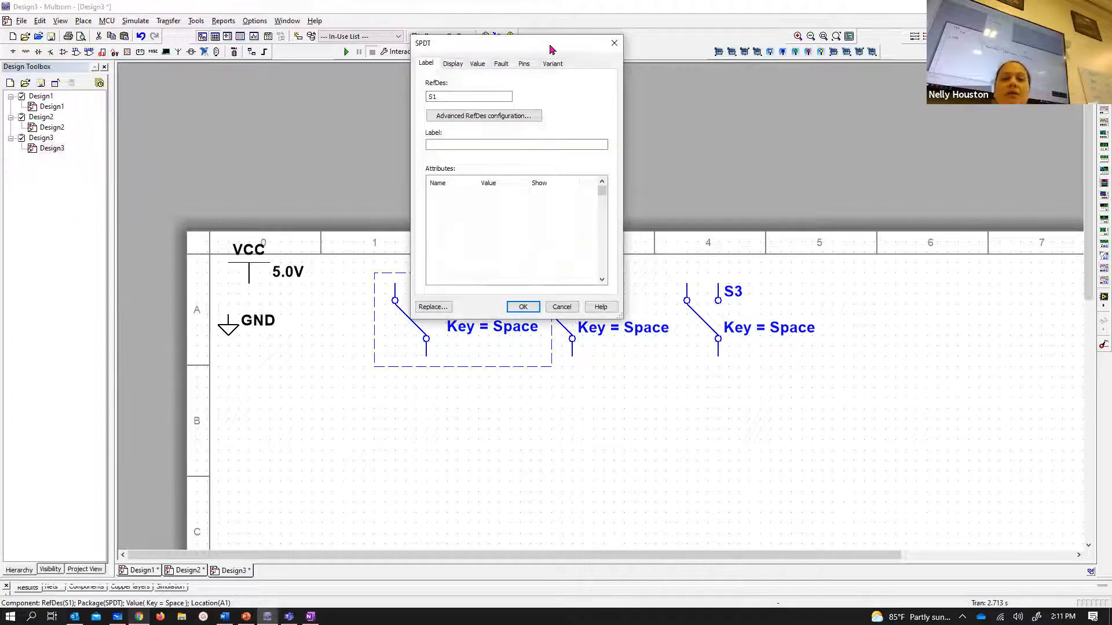
drag(549, 43, 741, 165)
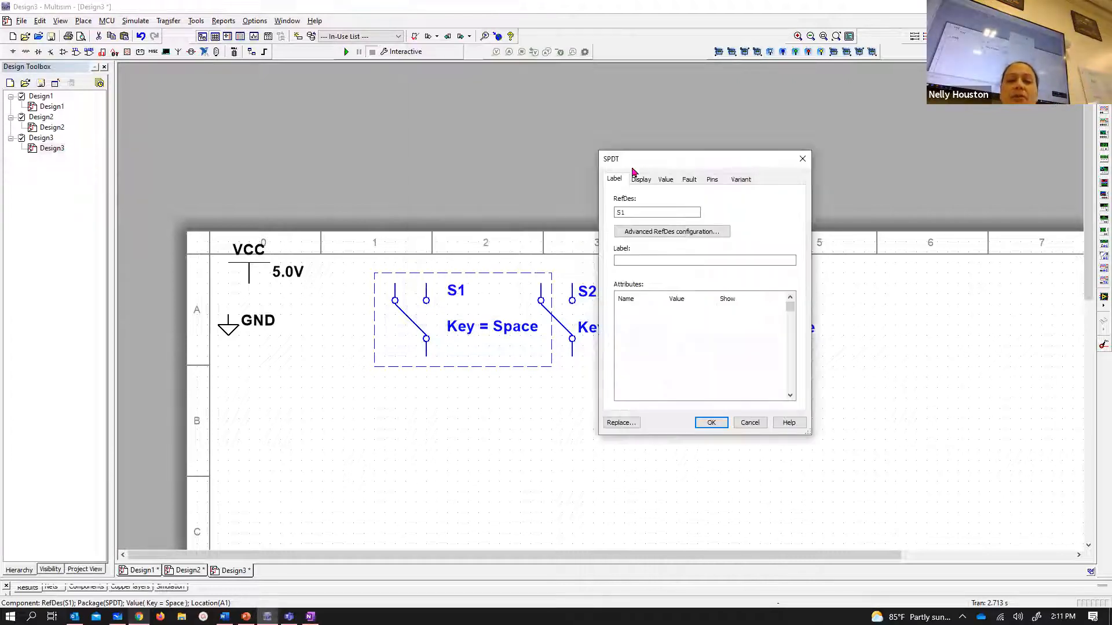
click(666, 180)
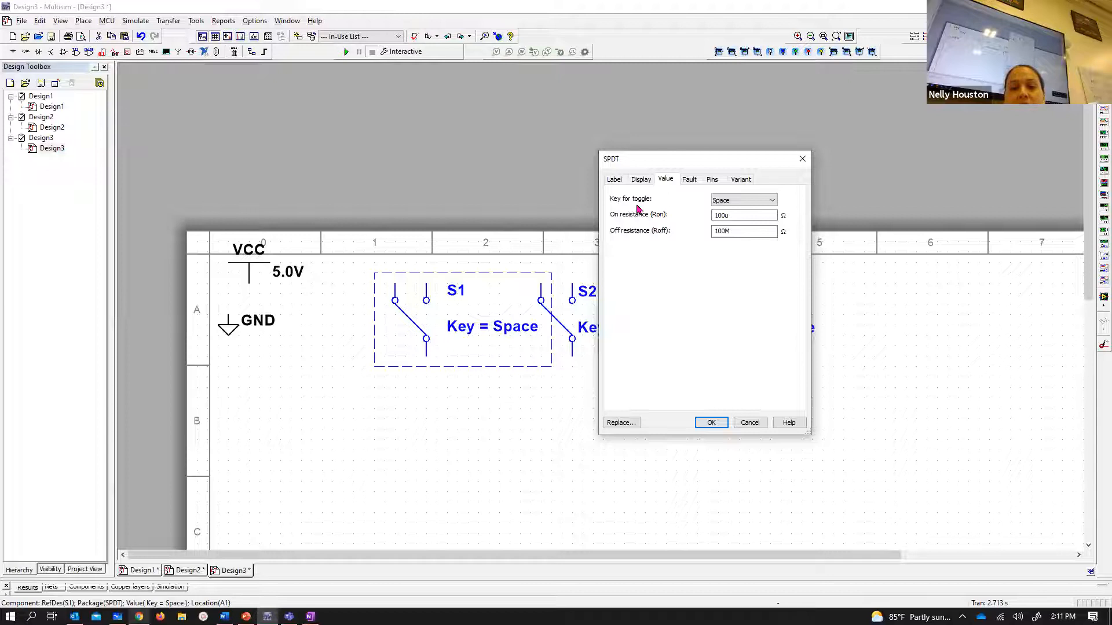
click(731, 202)
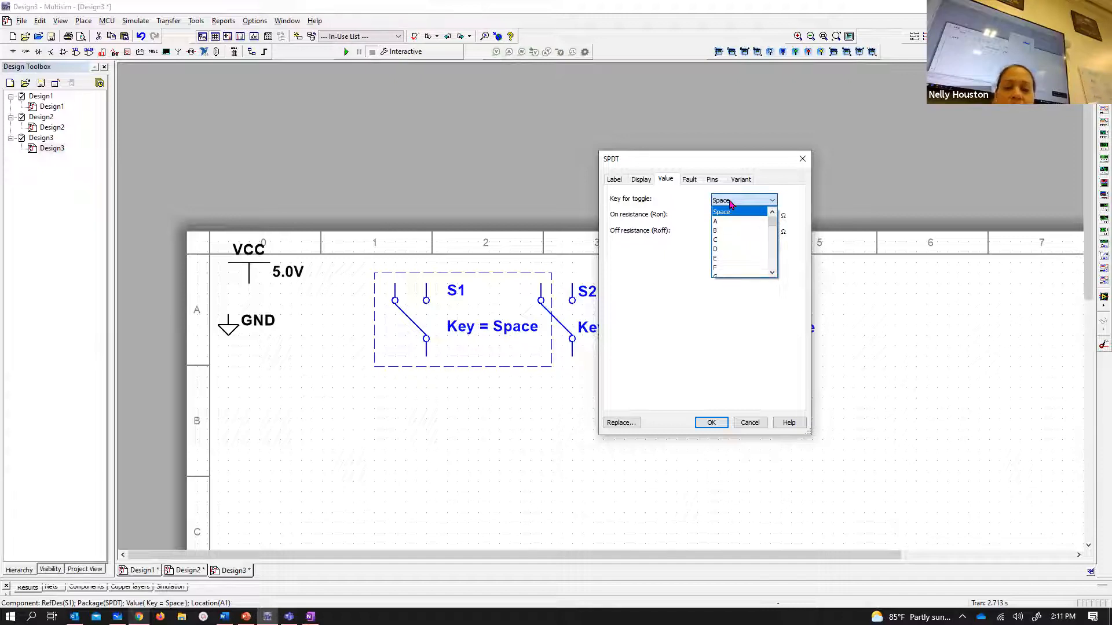
key(1)
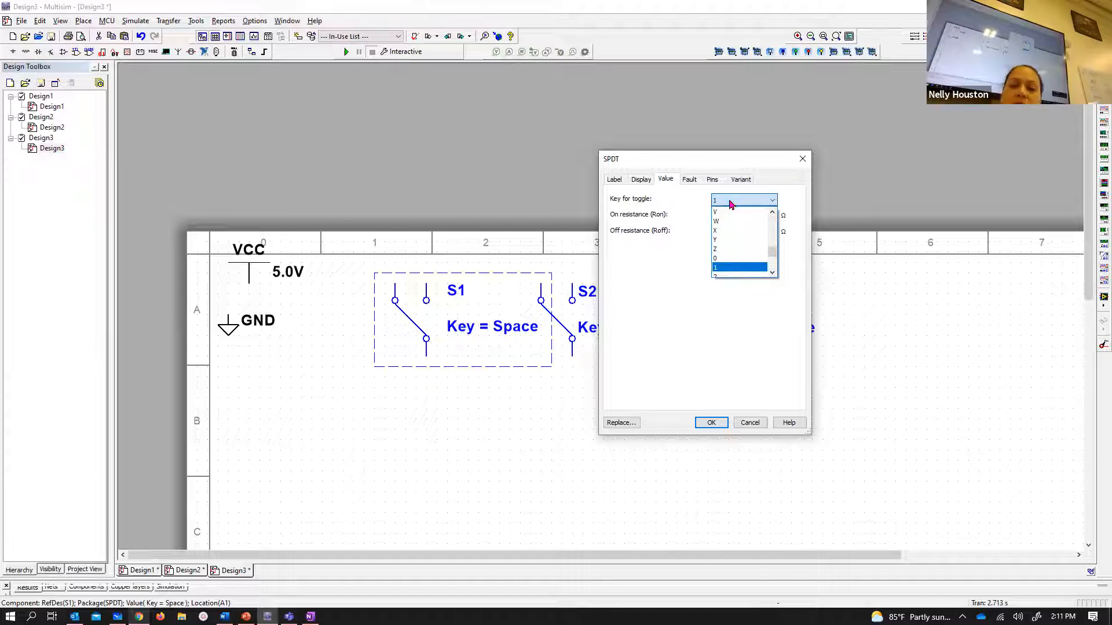
click(731, 203)
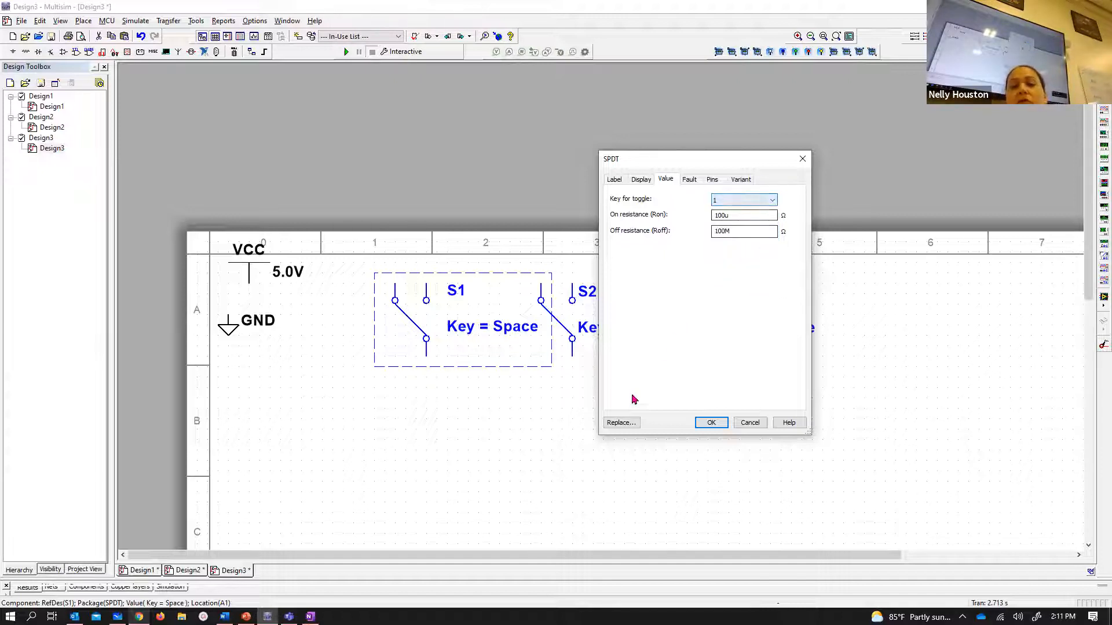
click(711, 423)
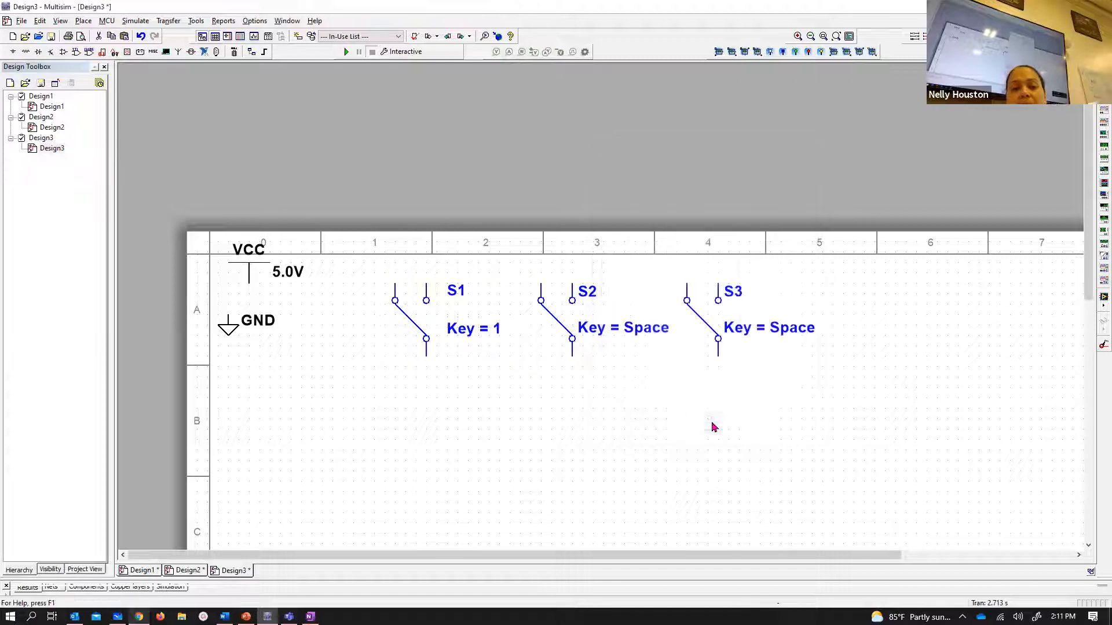
- Replace S1's RefDes with the first name used for the key A switch in Design1
double_click(431, 352)
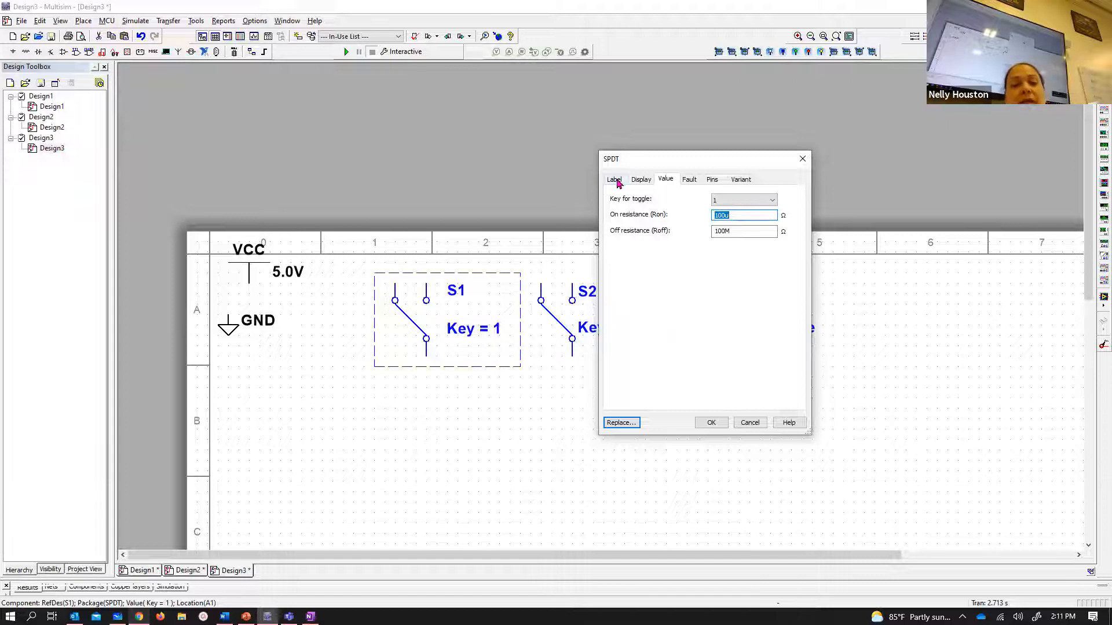
click(616, 181)
double_click(636, 211)
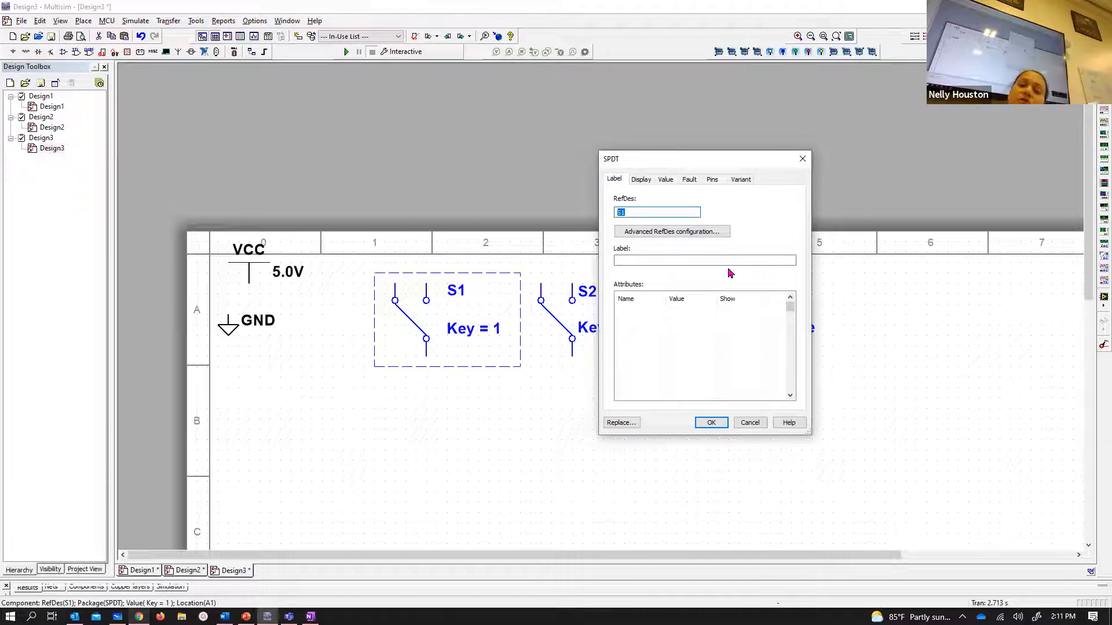
text(Amy)
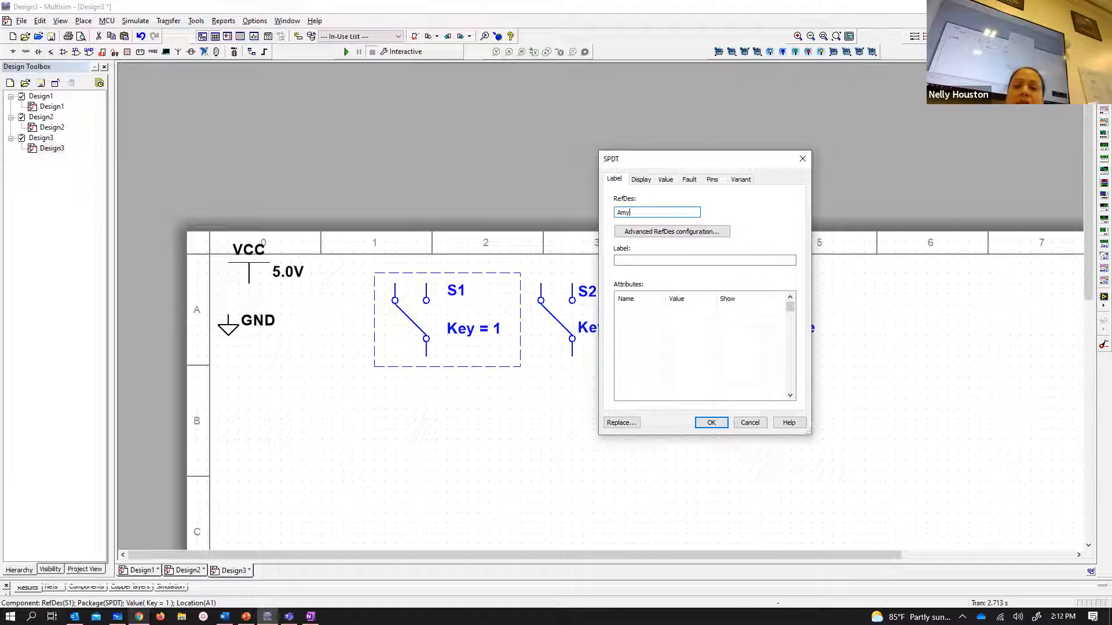
click(711, 423)
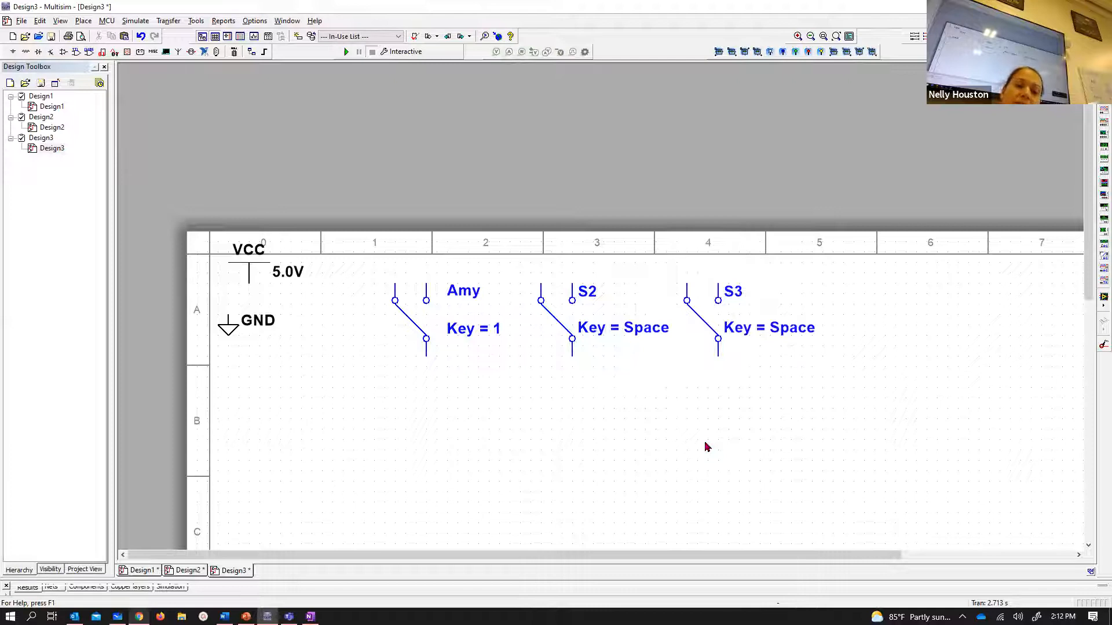
- Test the first switch repeatedly with its own toggle key 1, leaving it on its left-hand contact
key(1)
key(1)
key(1)
key(1)
key(1)
key(1)
key(1)
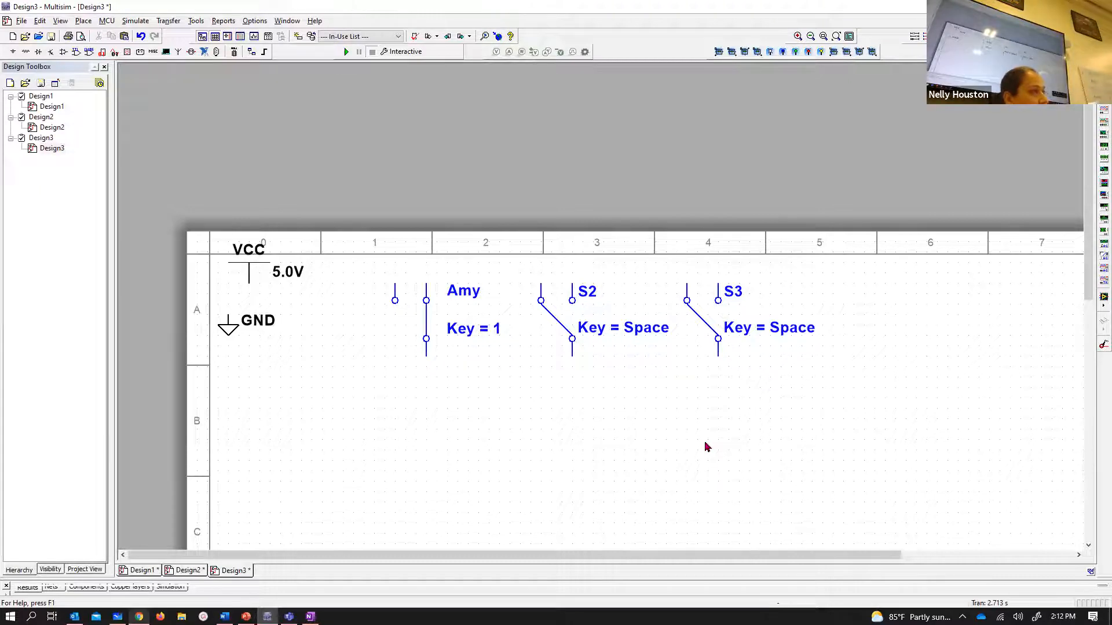
key(1)
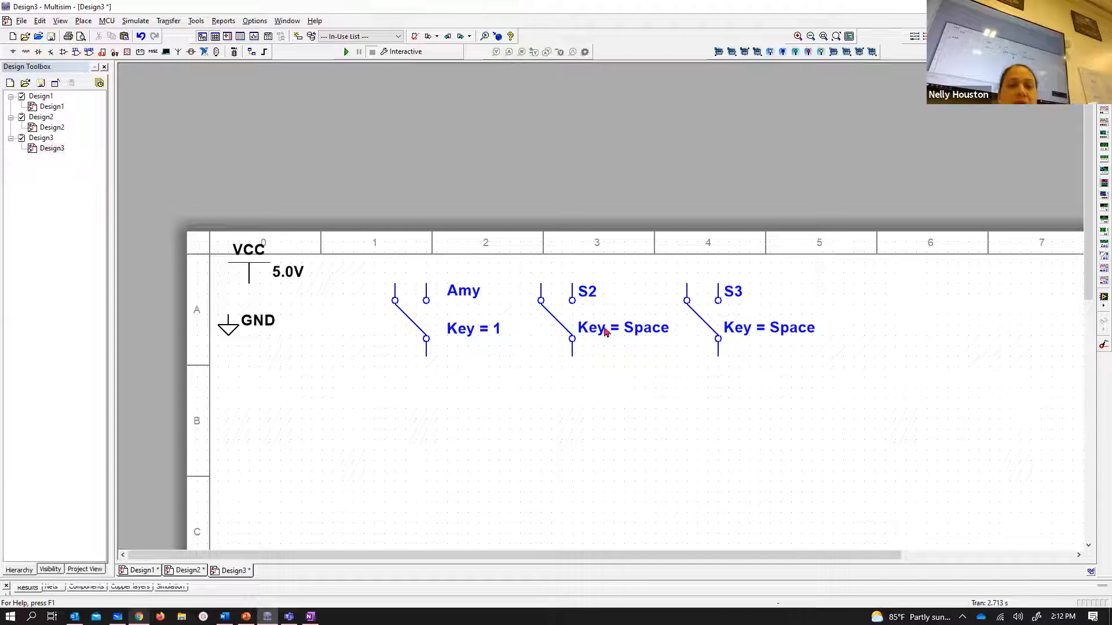
- Replace S2's RefDes with the first name of the key S switch in Design1, and set its toggle key to 2
click(568, 355)
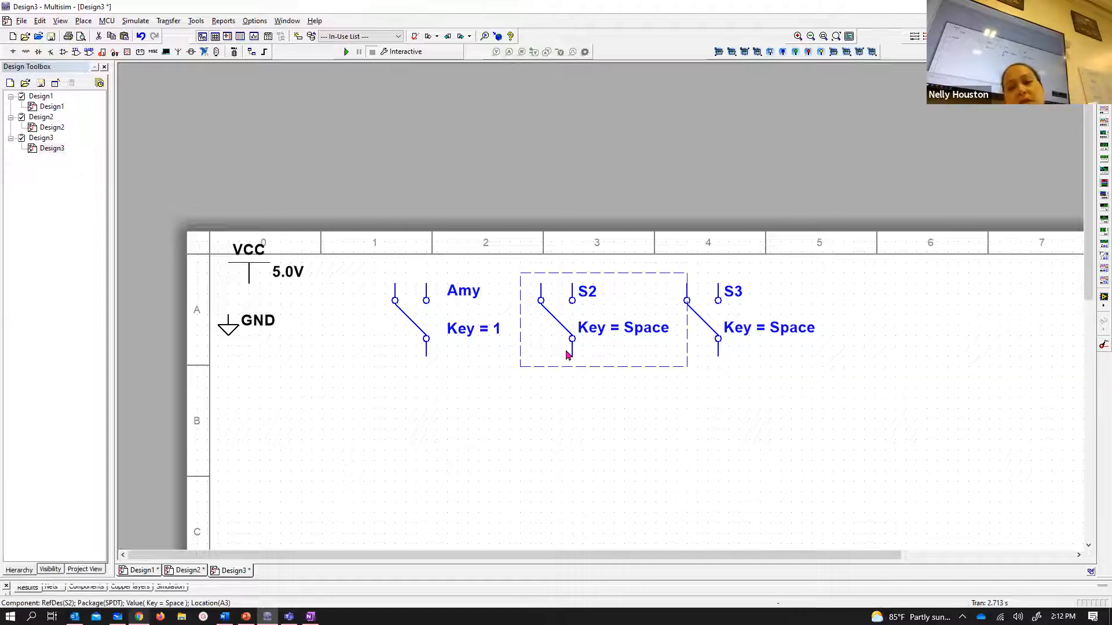
double_click(568, 355)
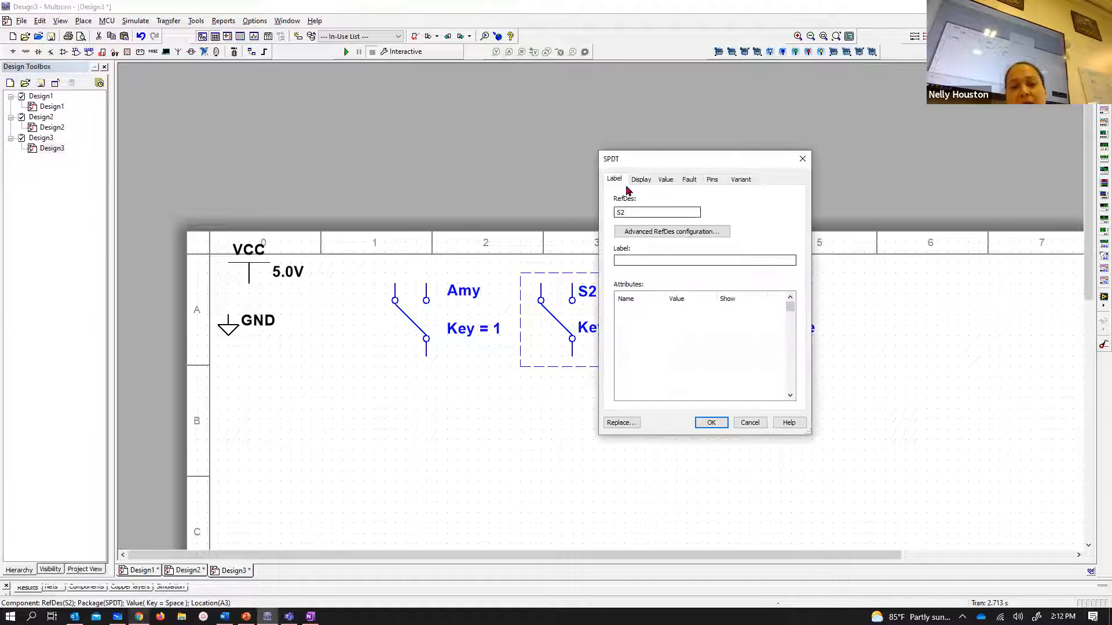
text(Ben)
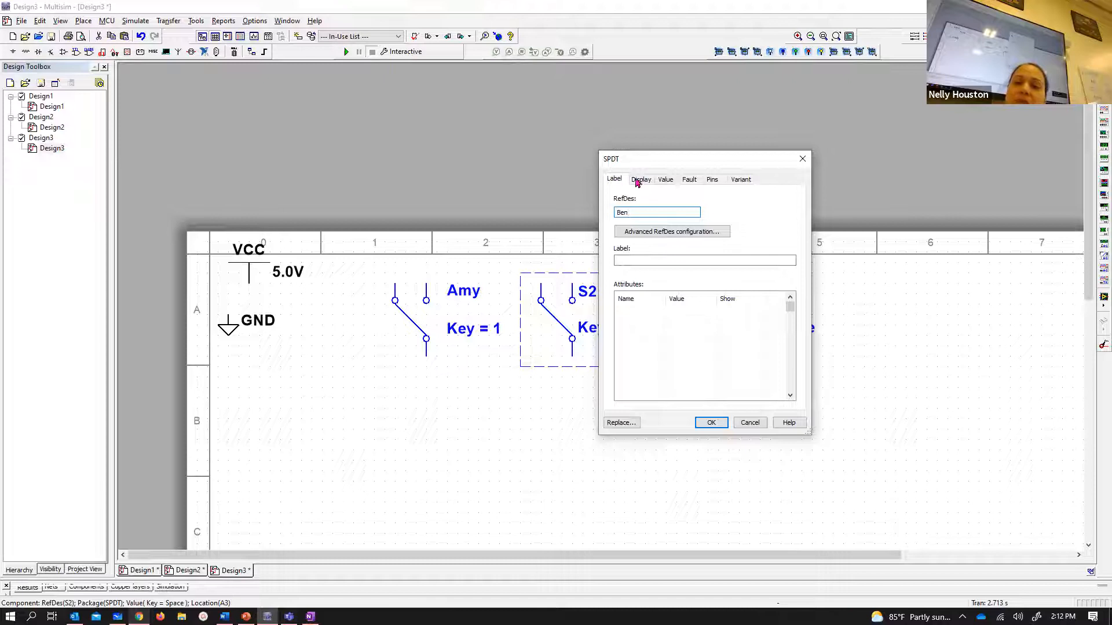
click(667, 181)
click(749, 202)
key(2)
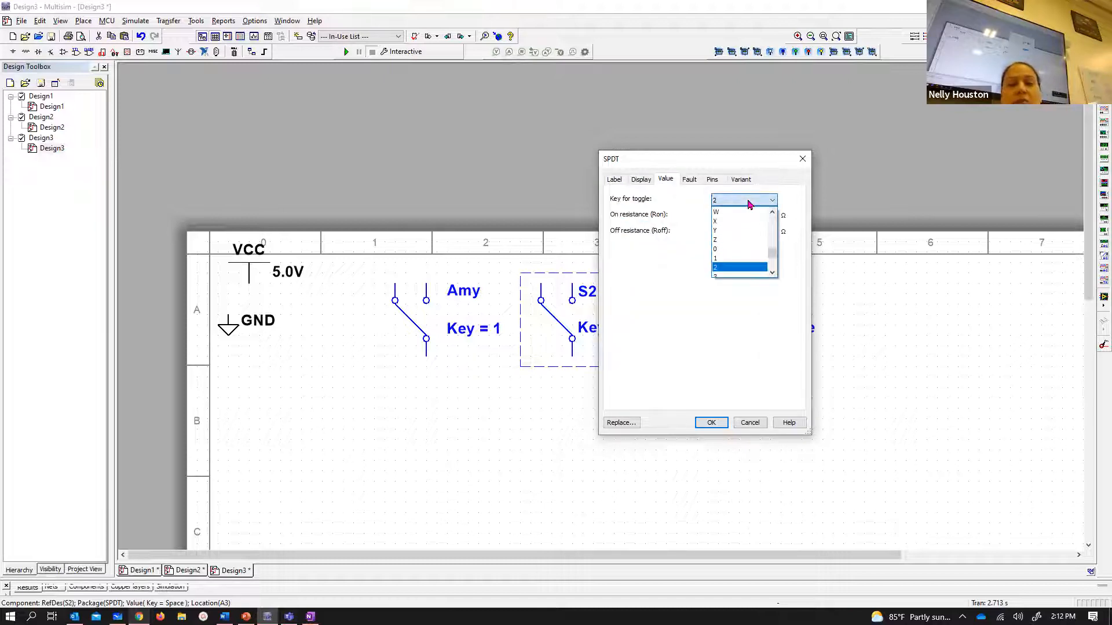
click(748, 203)
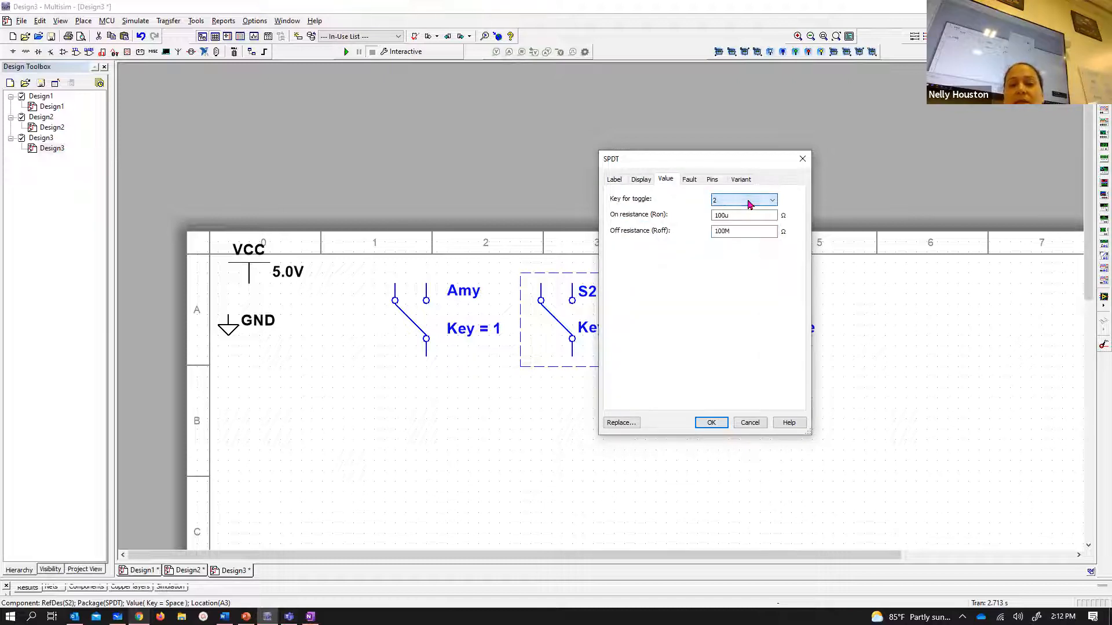
click(711, 423)
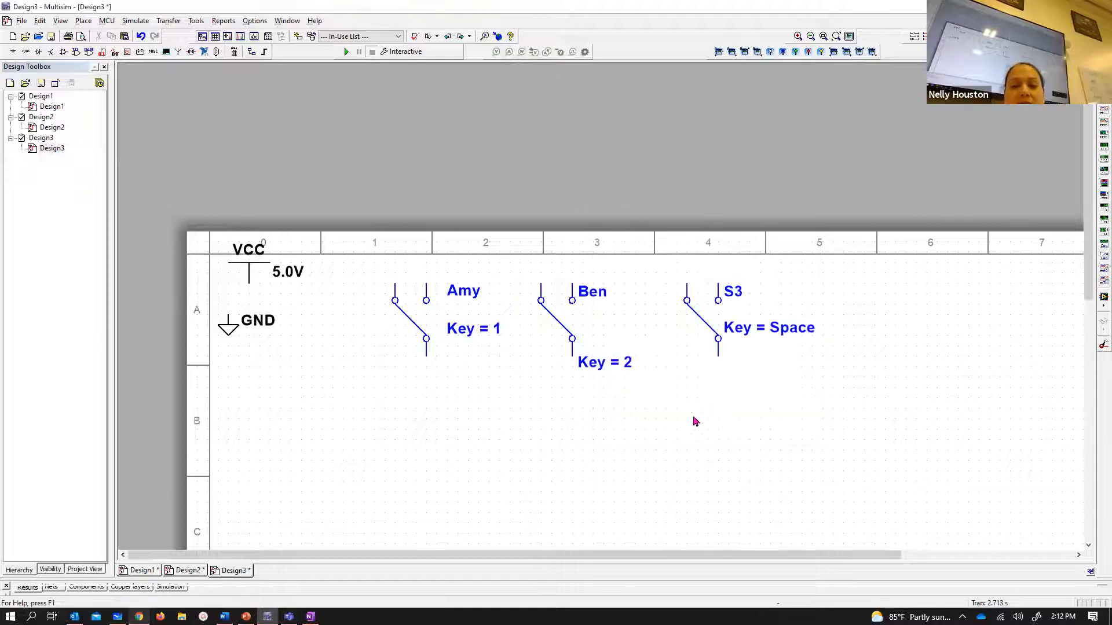
- Set S3's toggle key to 3 and replace its RefDes with a first name beginning with C
double_click(712, 356)
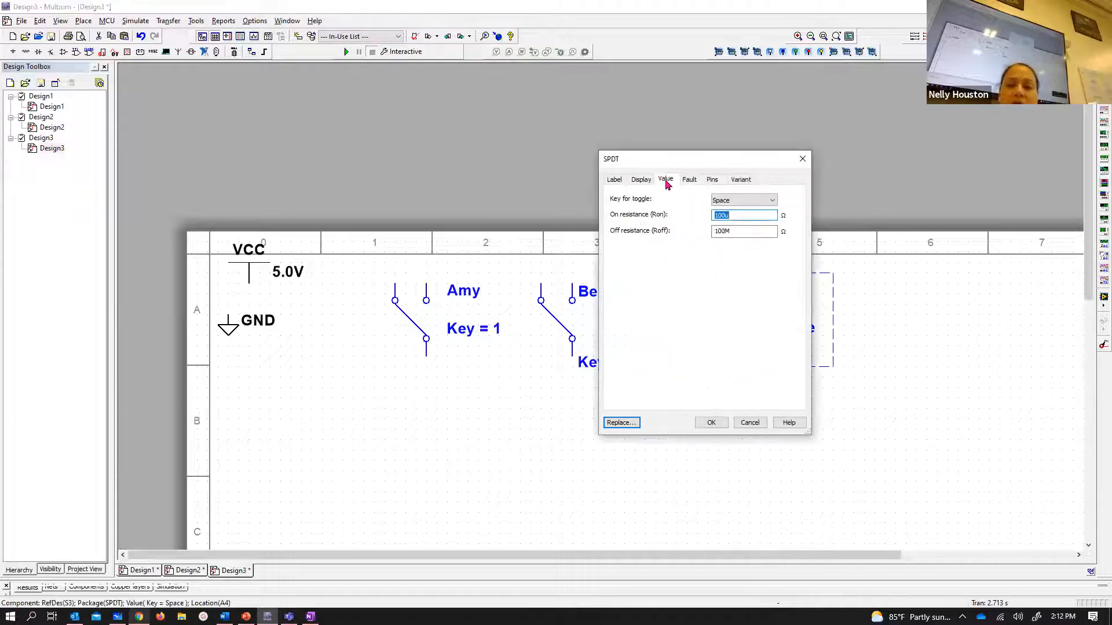
click(761, 206)
key(3)
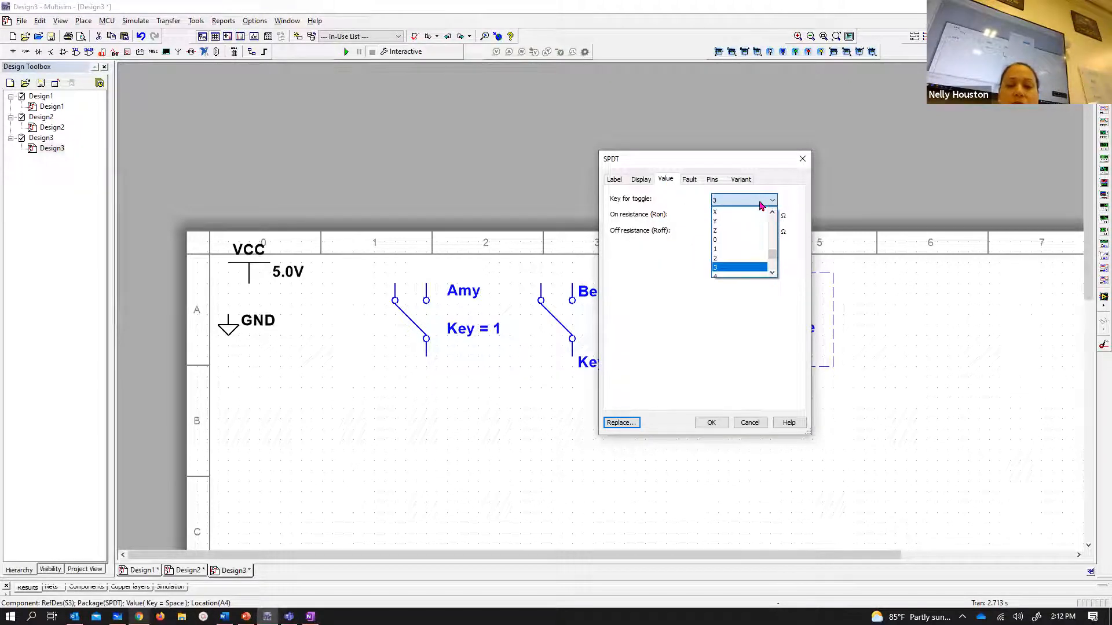
click(614, 180)
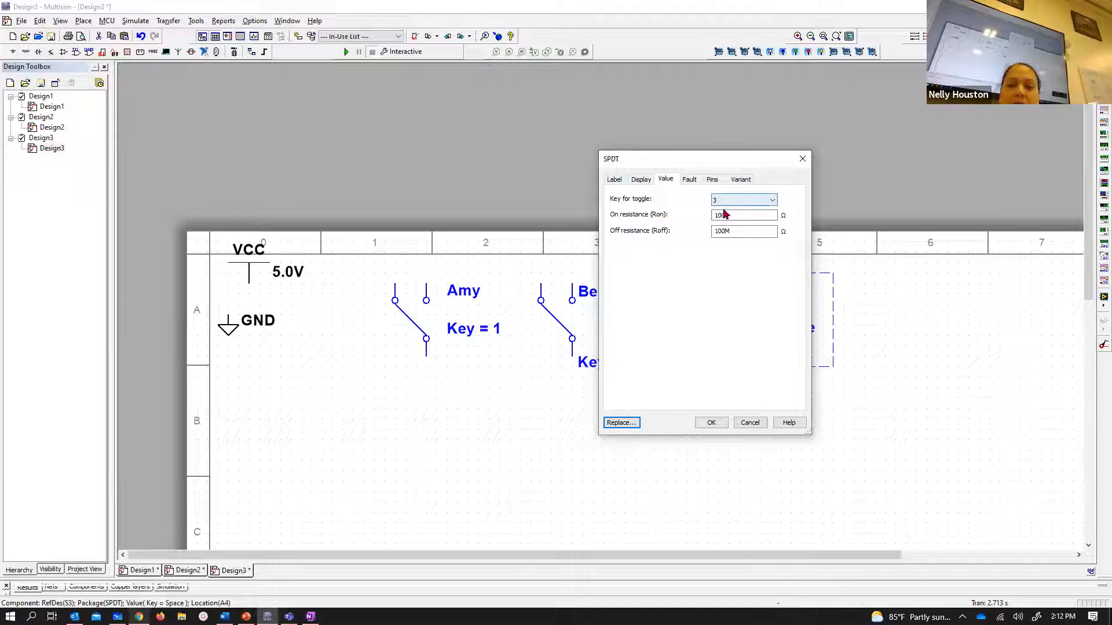
click(615, 180)
double_click(662, 212)
text(Charlie)
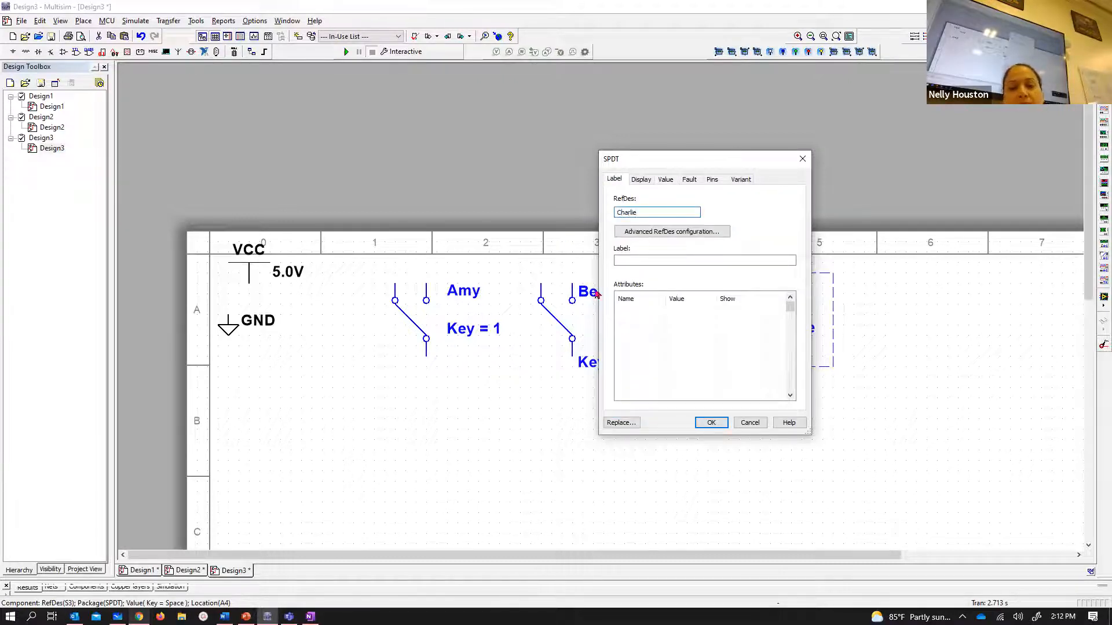
click(712, 423)
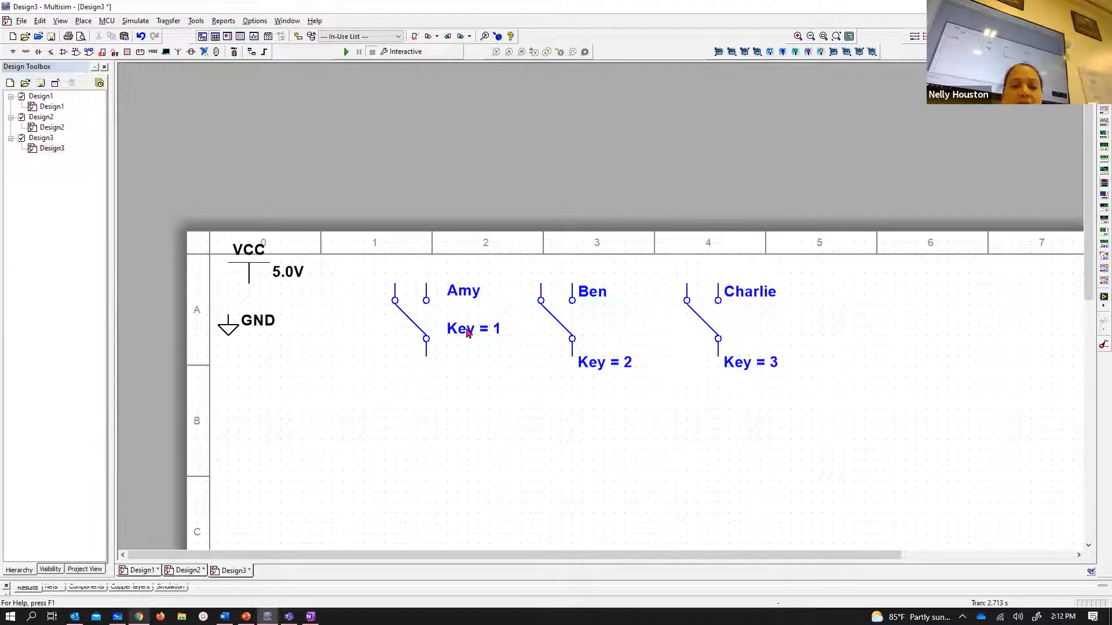
- Test the three switches by toggling each one twice with its own key, 1, 2 and 3
key(1)
key(2)
key(3)
key(1)
key(2)
key(3)
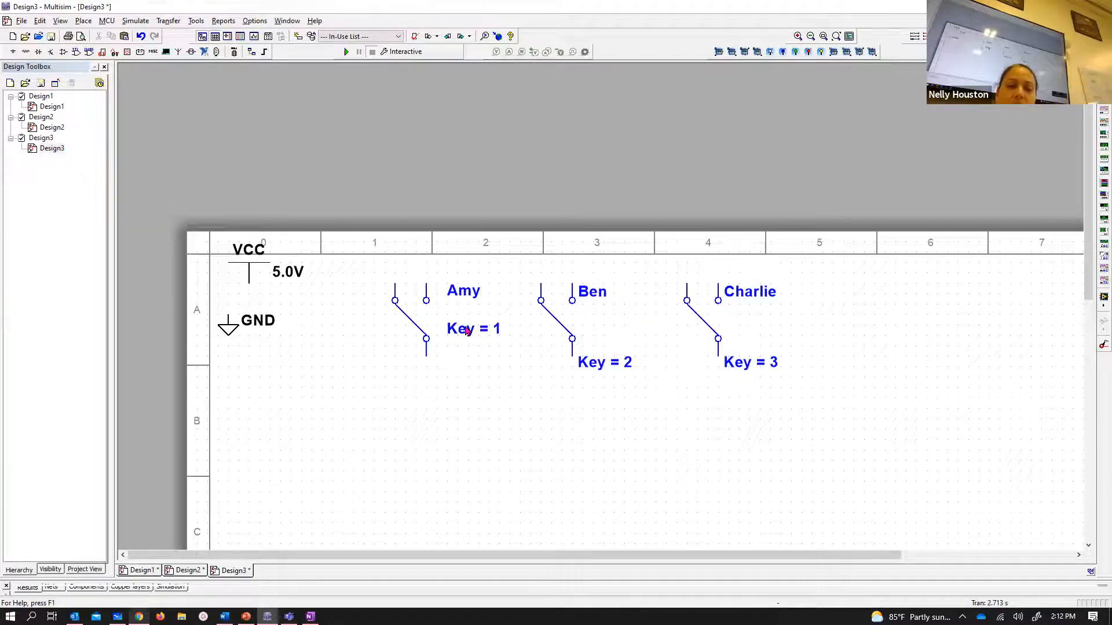
- Test the first switch by flipping its lever directly on the schematic, leaving it on its left-hand contact
click(415, 320)
click(413, 322)
click(412, 322)
click(409, 312)
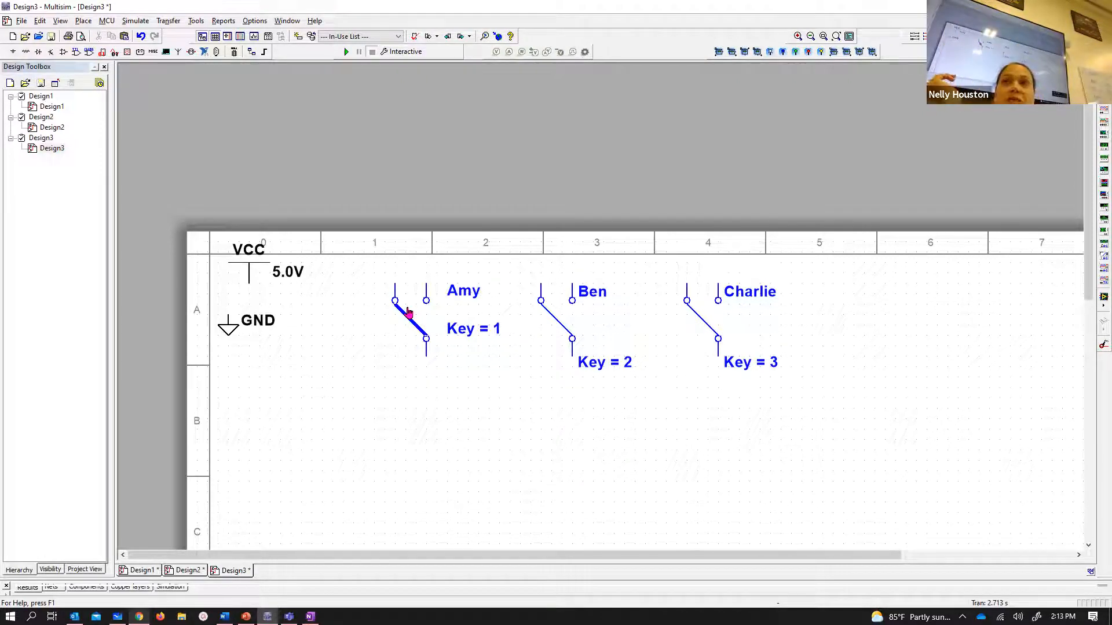
- Toggle the second and third switches with keys 2 and 3, and cycle all three switches with keys 1 to 3
key(2)
key(3)
key(2)
key(3)
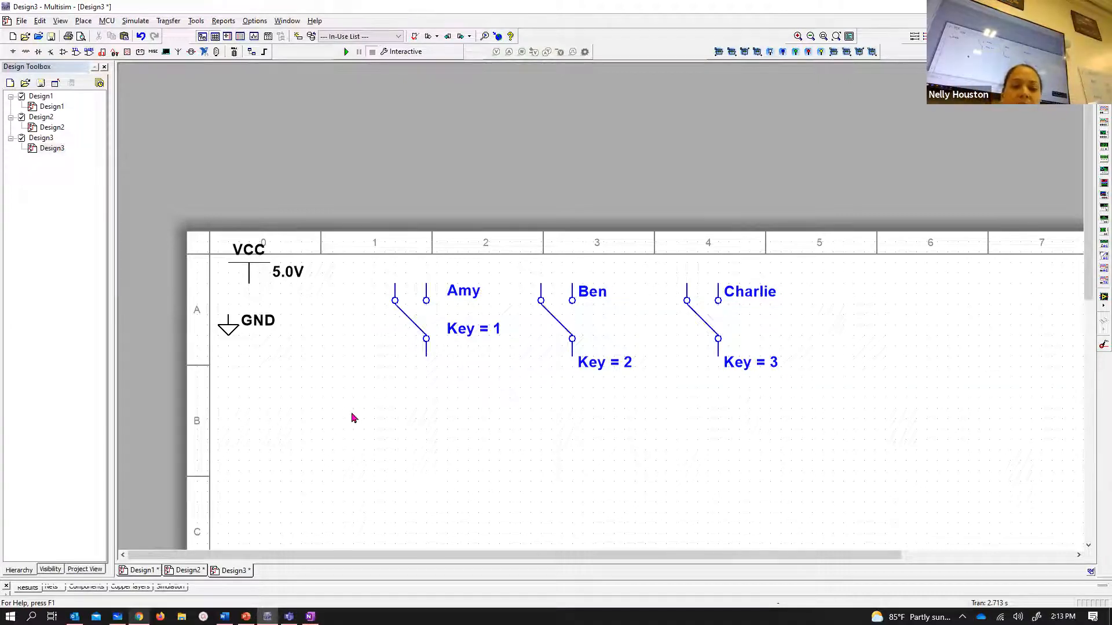
key(1)
key(2)
key(3)
key(1)
key(2)
key(3)
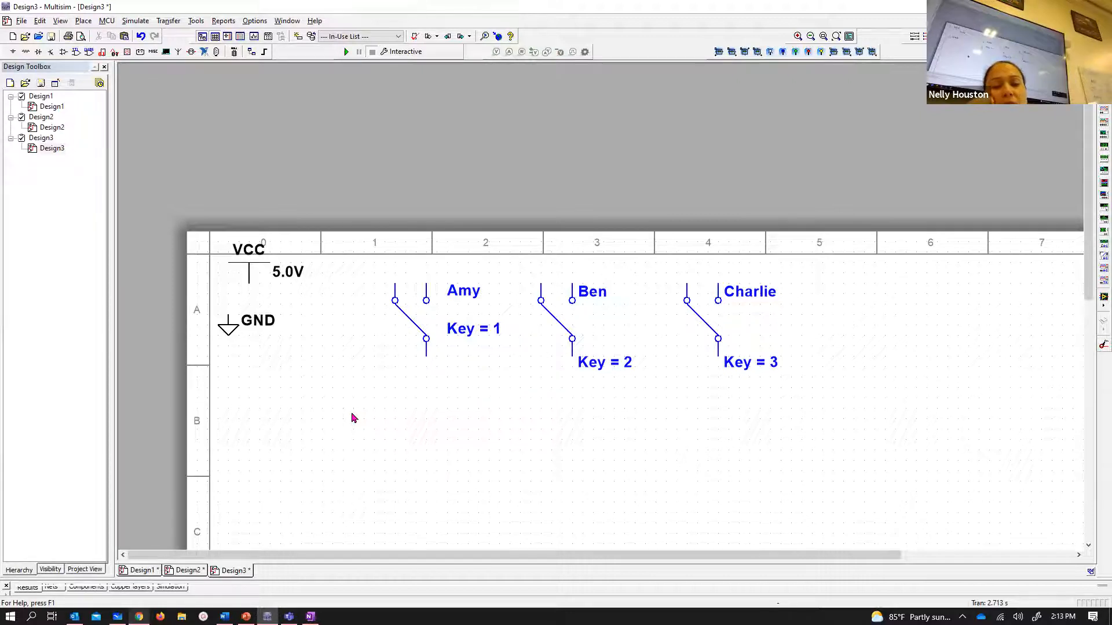
- Move the first switch's Key = 1 label down beside its lower terminal, roughly level with the Key = 2 label
click(467, 333)
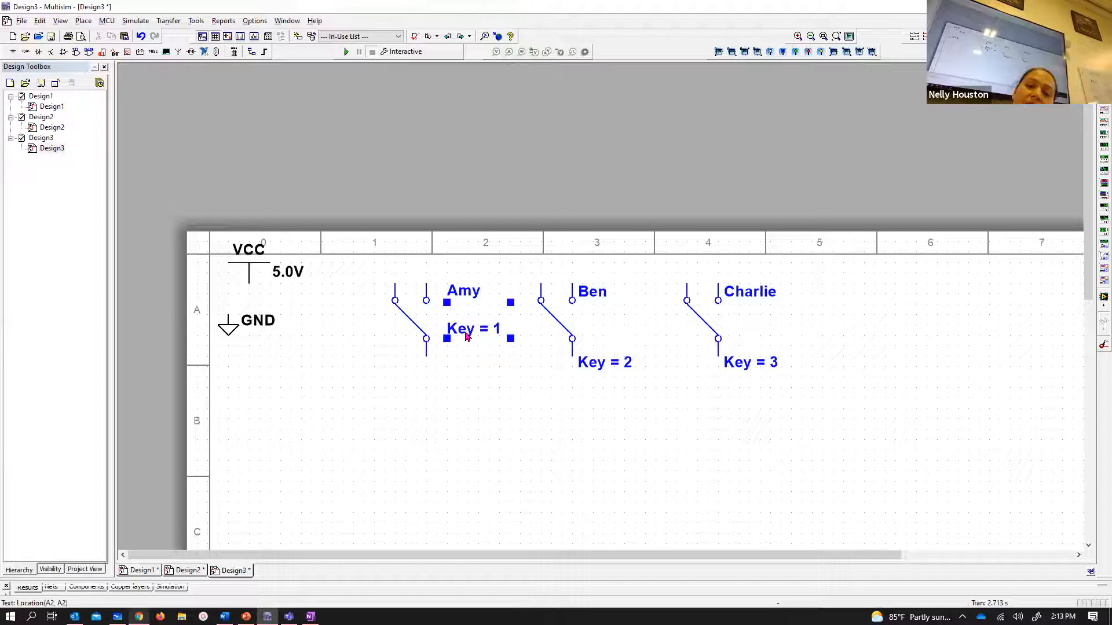
drag(478, 330, 973, 378)
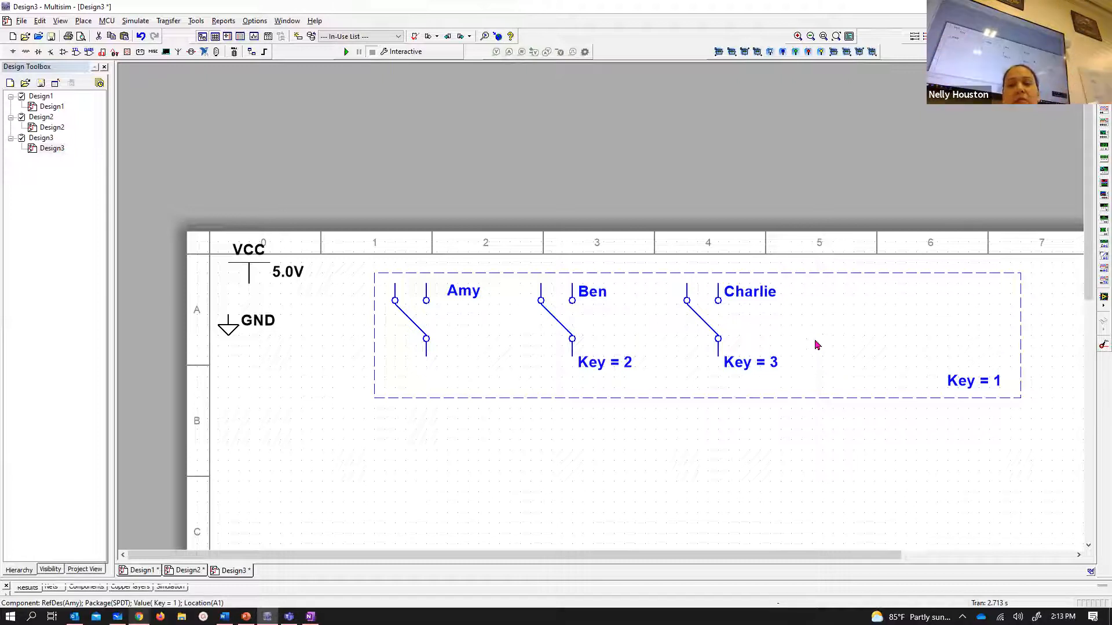
click(962, 384)
drag(968, 385, 460, 362)
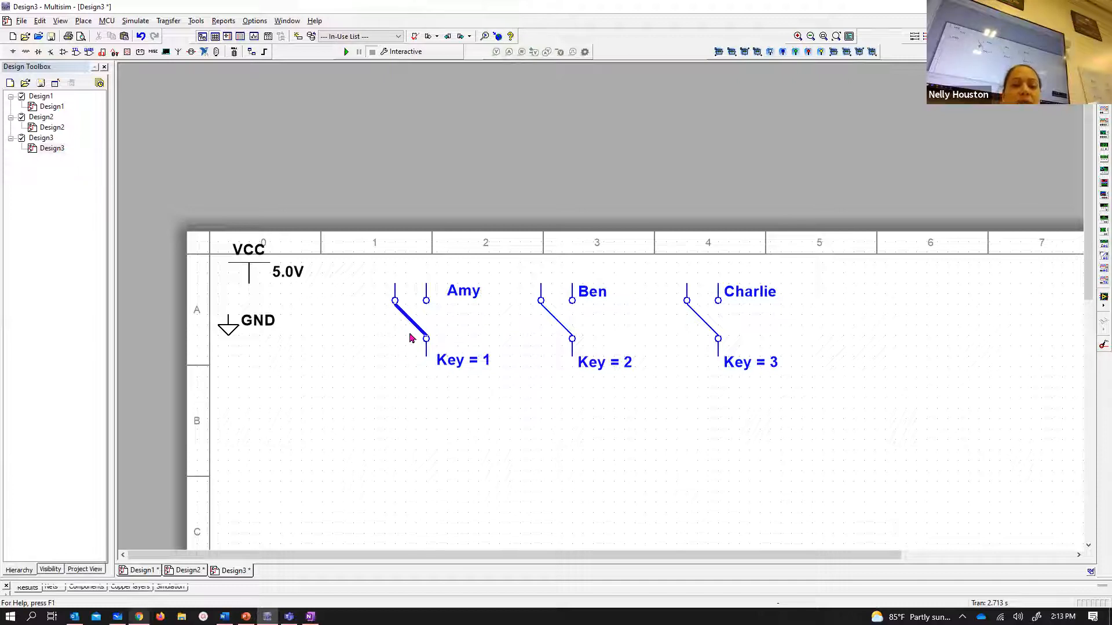
- Review the first switch's RefDes and toggle key in its properties without changing them
click(411, 355)
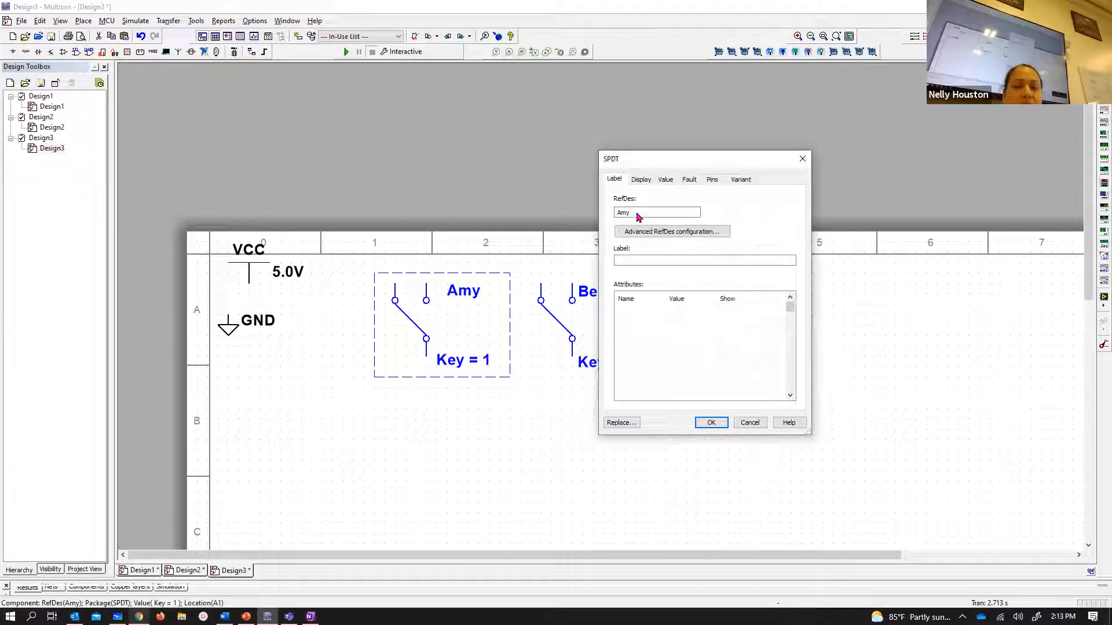
click(666, 180)
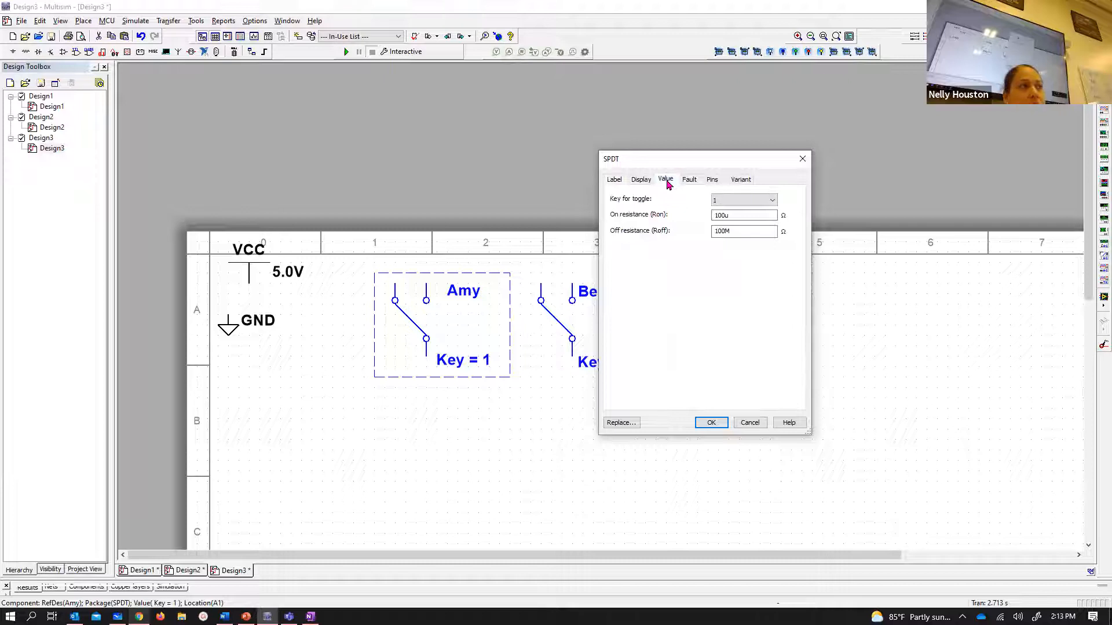
click(713, 201)
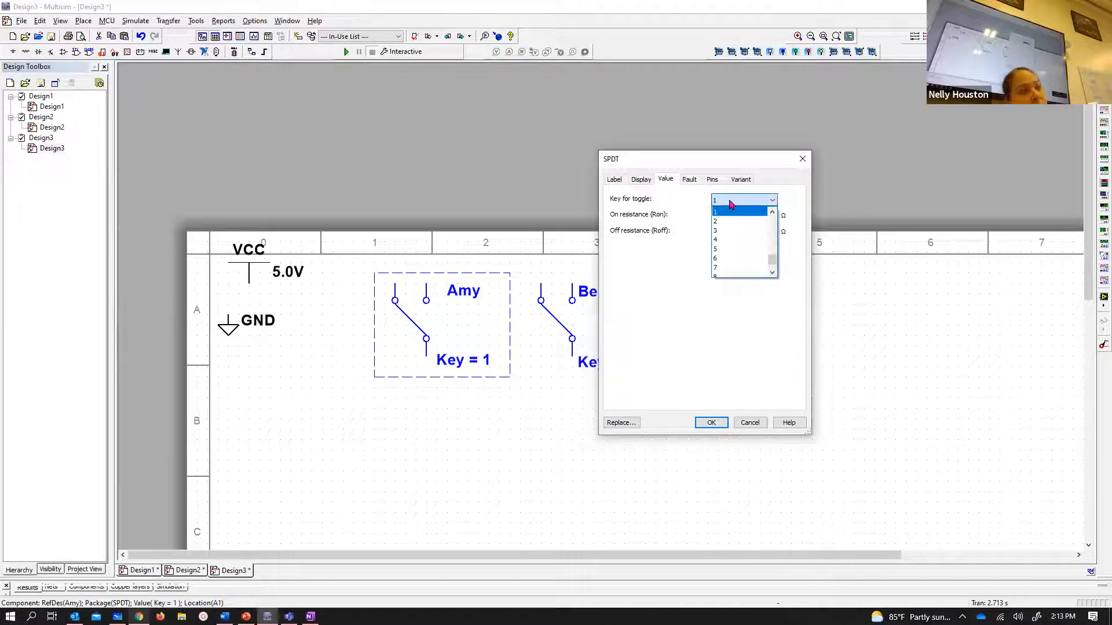
click(731, 204)
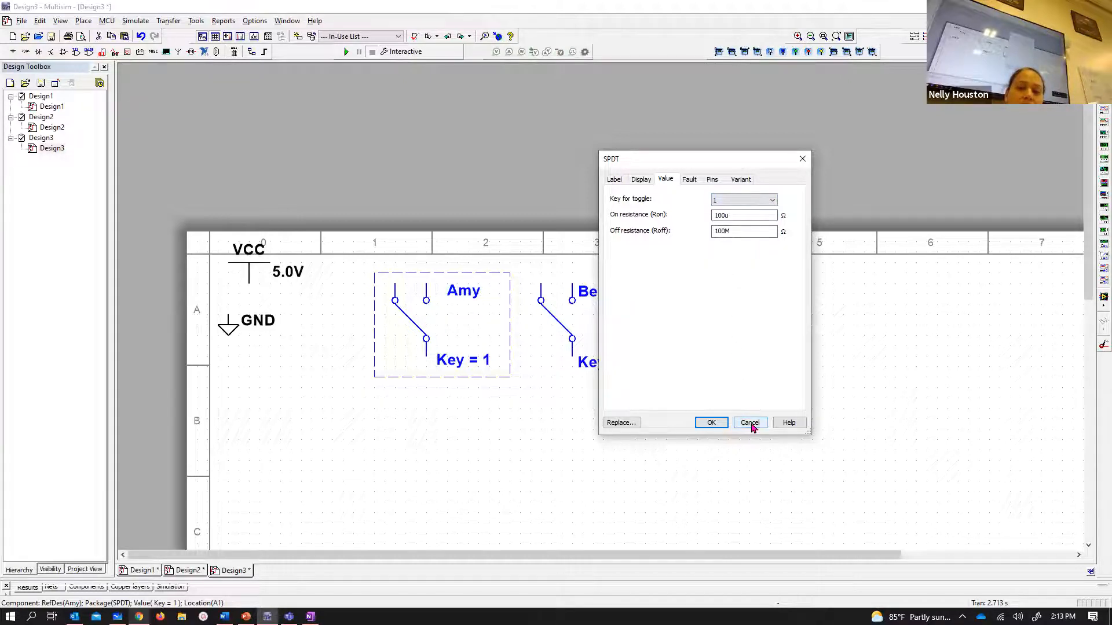
click(726, 424)
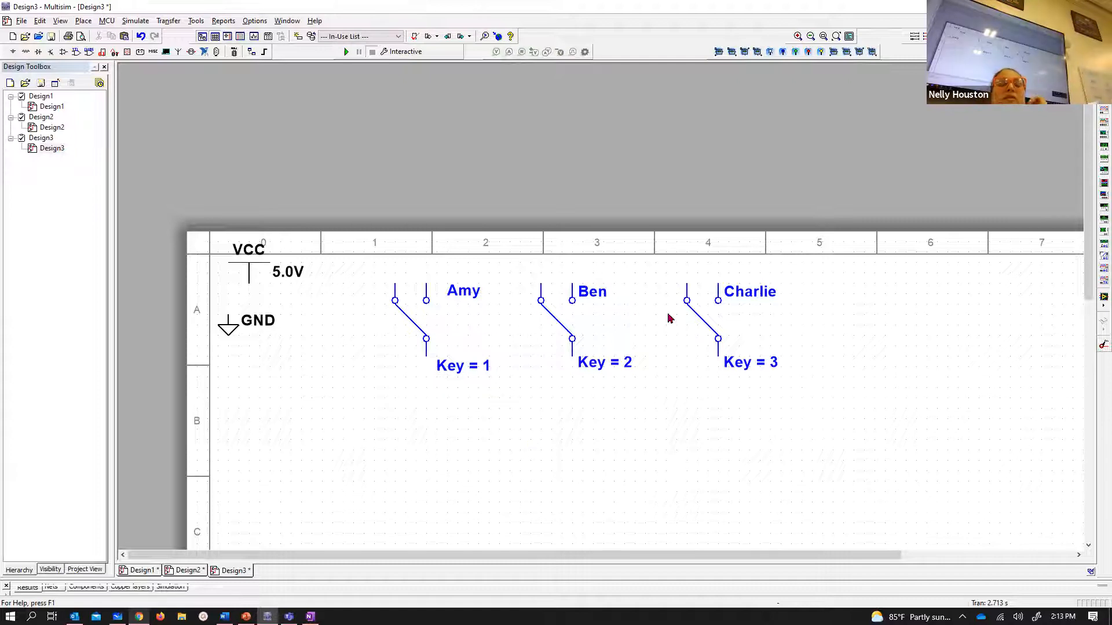
- Review the third switch's toggle key and RefDes in its properties, and close them without changes
double_click(707, 284)
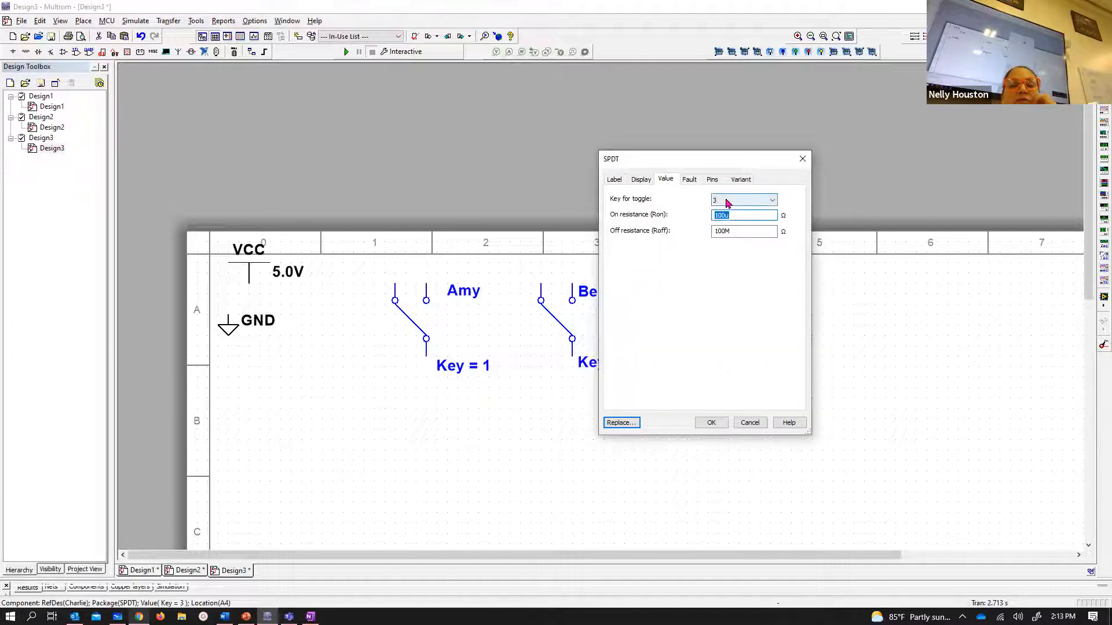
click(615, 180)
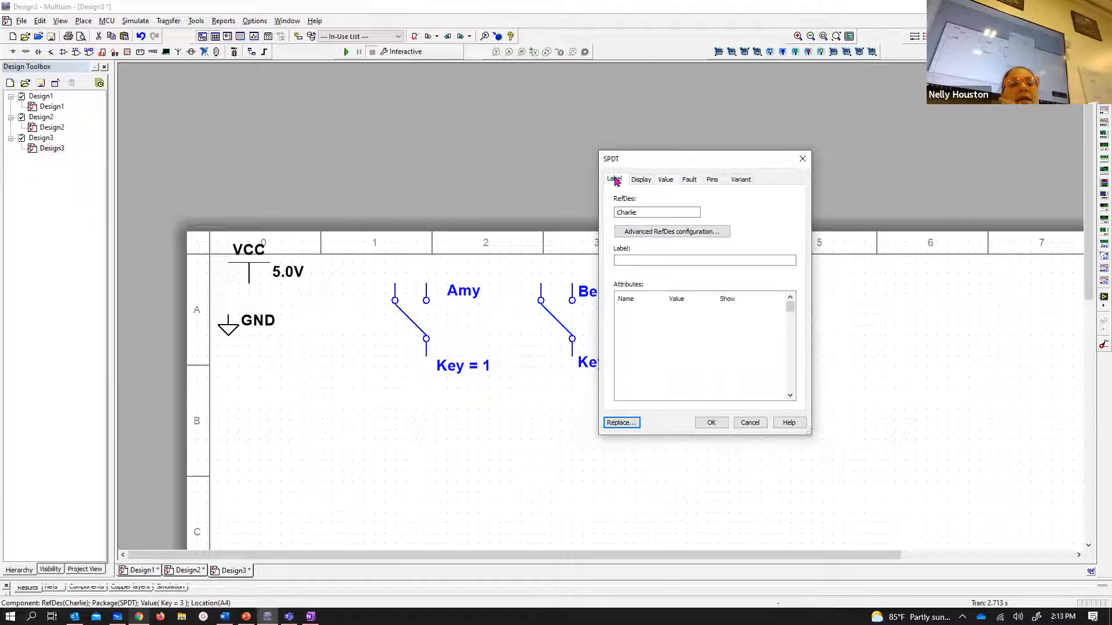
click(750, 424)
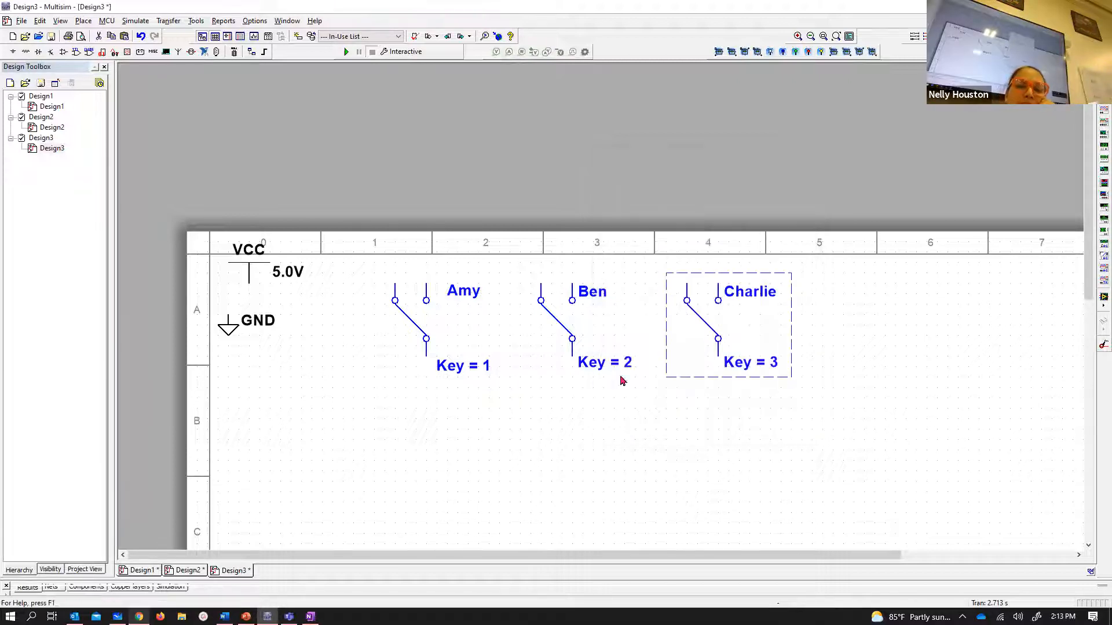
click(741, 434)
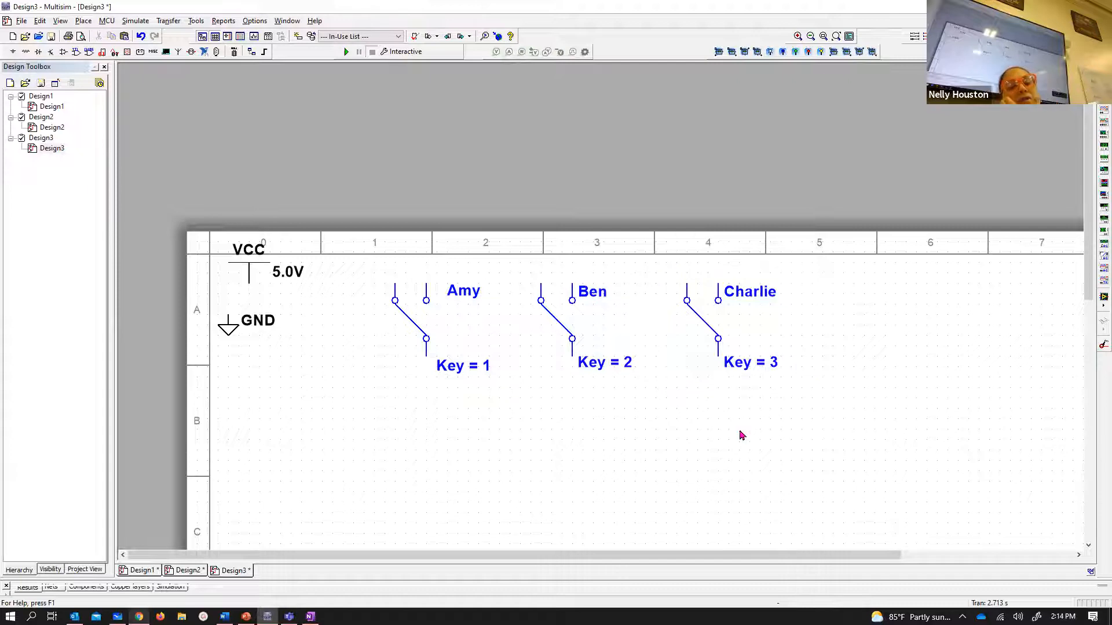
- Repeatedly toggle all three switches in sequence with keys 1, 2 and 3, leaving each on its left-hand contact
key(1)
key(2)
key(3)
key(1)
key(2)
key(3)
key(1)
key(2)
key(3)
key(1)
key(2)
key(3)
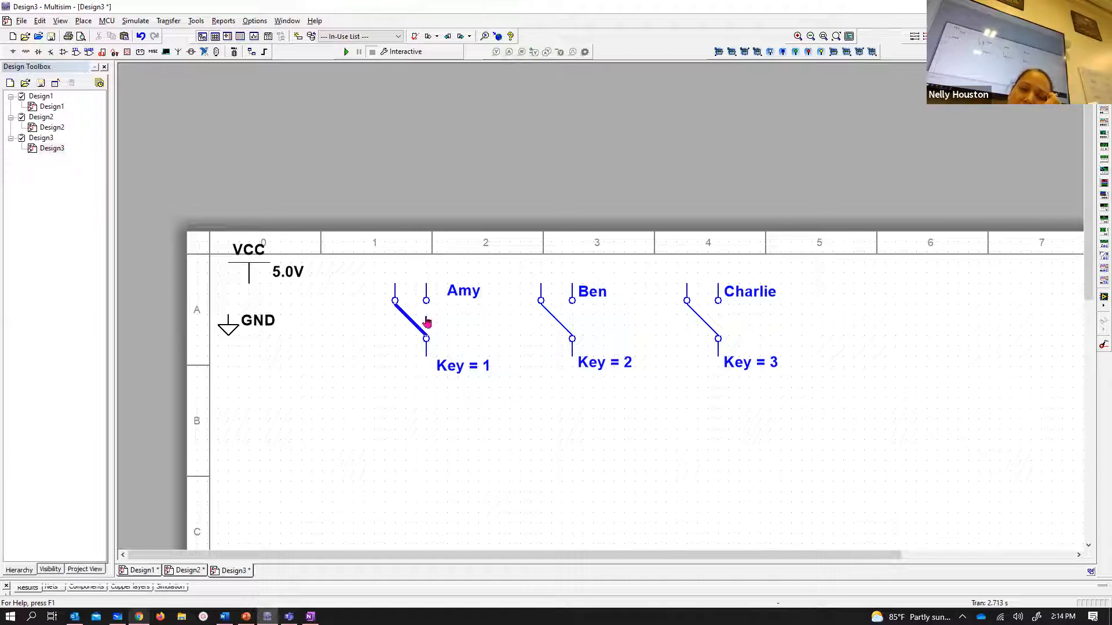
- Move the three switches down into row B of the sheet and closer together, keeping their order
click(440, 354)
drag(440, 355, 312, 470)
click(405, 366)
click(555, 356)
drag(555, 352, 440, 457)
drag(693, 367, 547, 454)
drag(735, 512, 280, 368)
drag(367, 426, 298, 469)
click(672, 280)
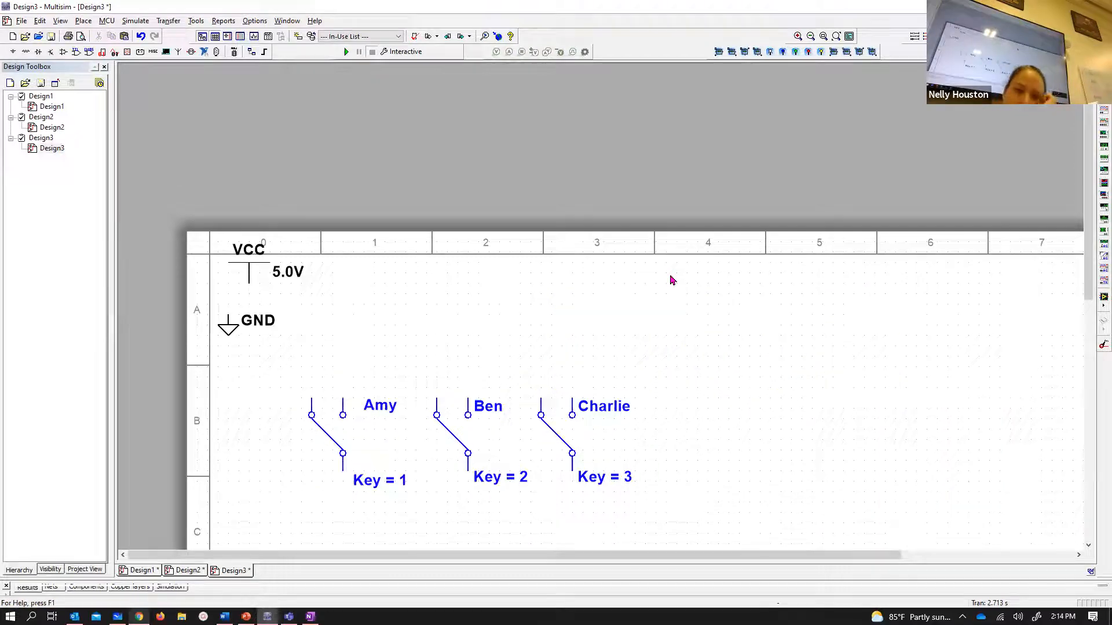
- Move the VCC symbol slightly down and left so it sits closer above the GND symbol
drag(254, 270, 214, 324)
click(229, 336)
click(235, 392)
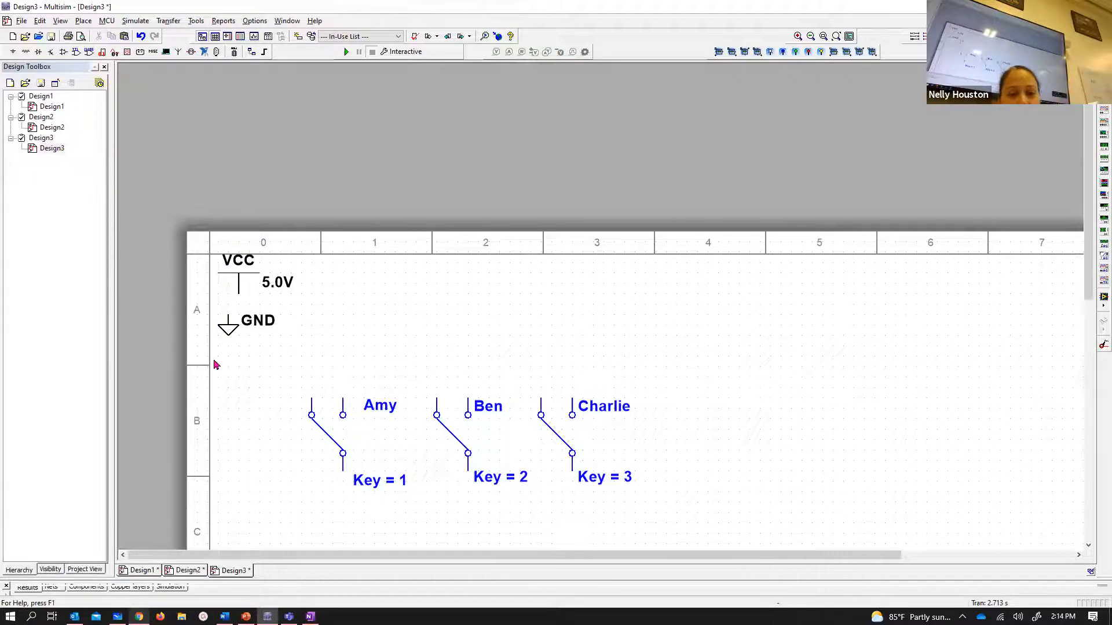
right_click(222, 384)
click(215, 386)
drag(217, 409, 341, 370)
click(284, 346)
drag(235, 398, 342, 376)
click(252, 407)
- Draw a winding demonstration wire from VCC around the switches, ending it in empty space, and delete it
scroll(252, 411, up, 2)
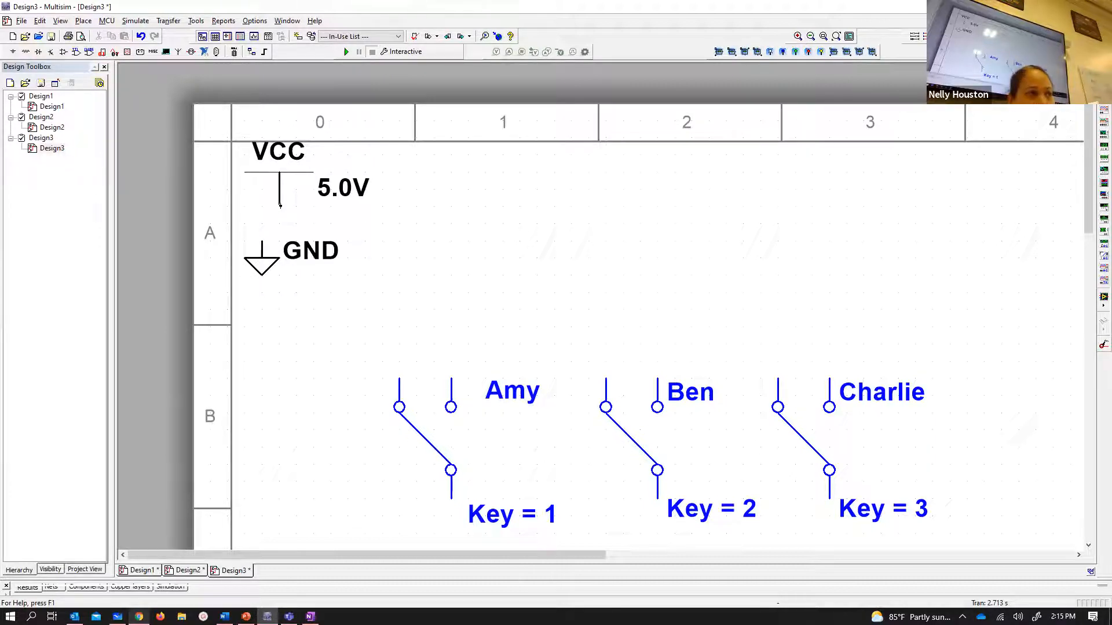
scroll(279, 206, down, 2)
click(280, 214)
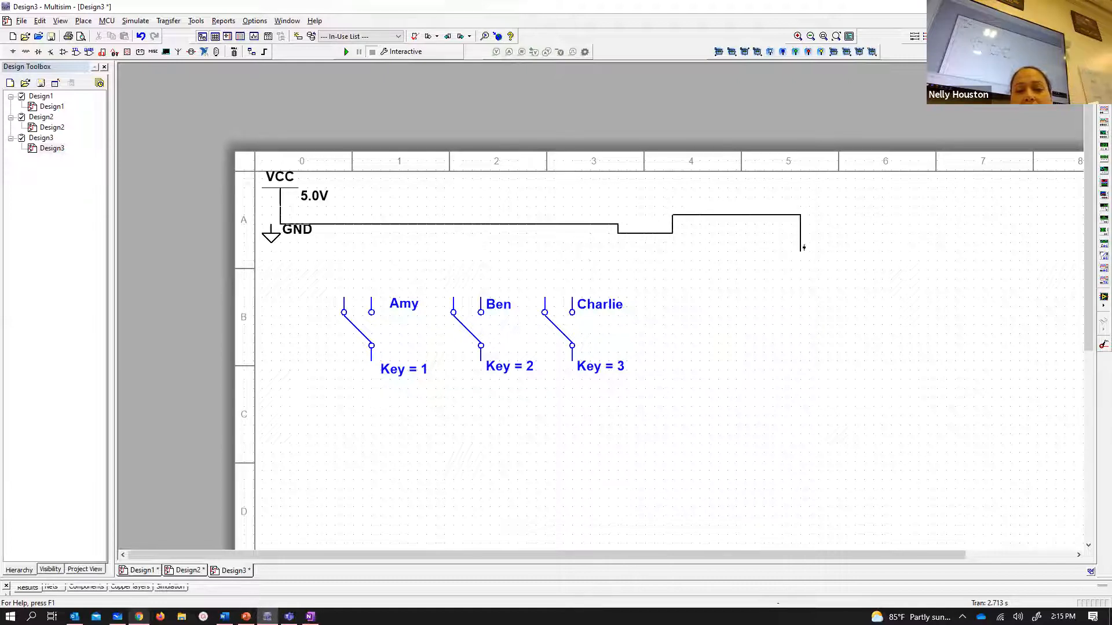
key(Escape)
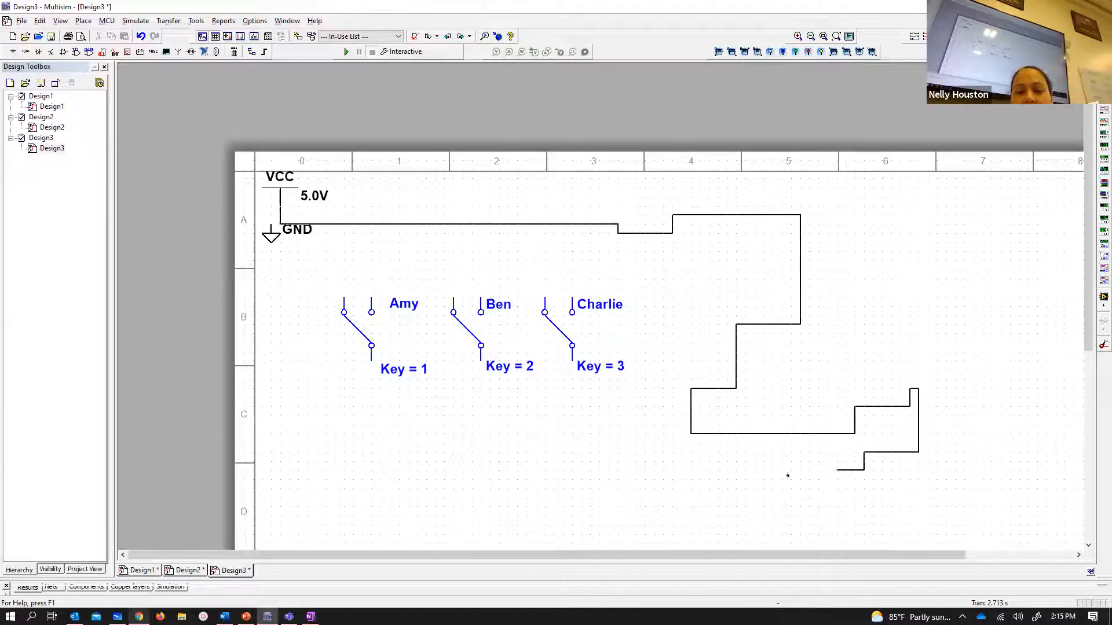
double_click(635, 414)
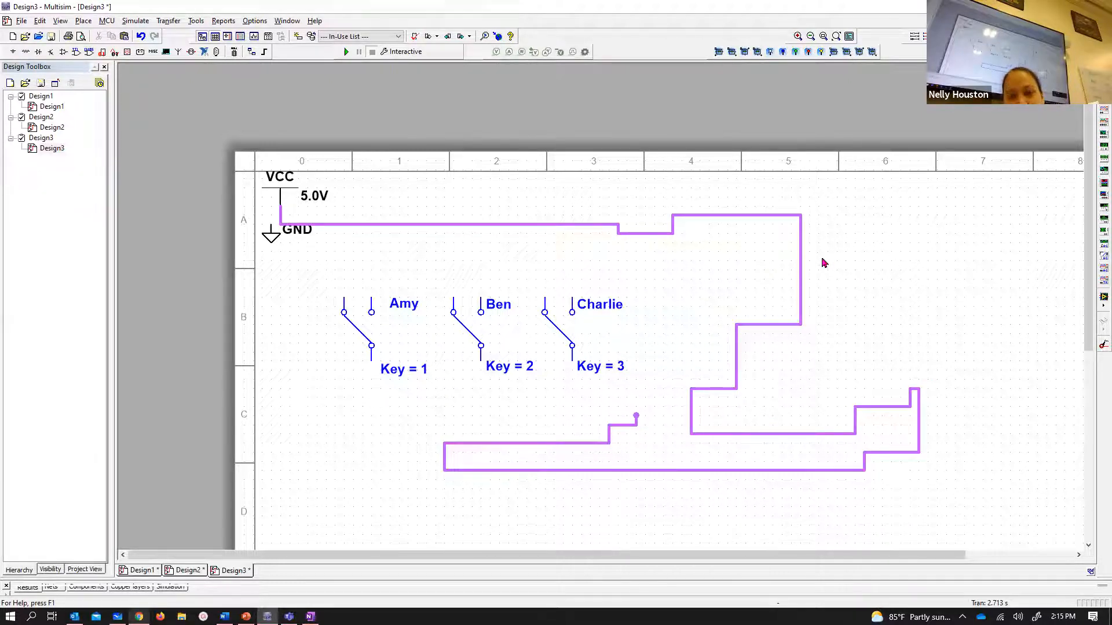
click(802, 276)
key(Delete)
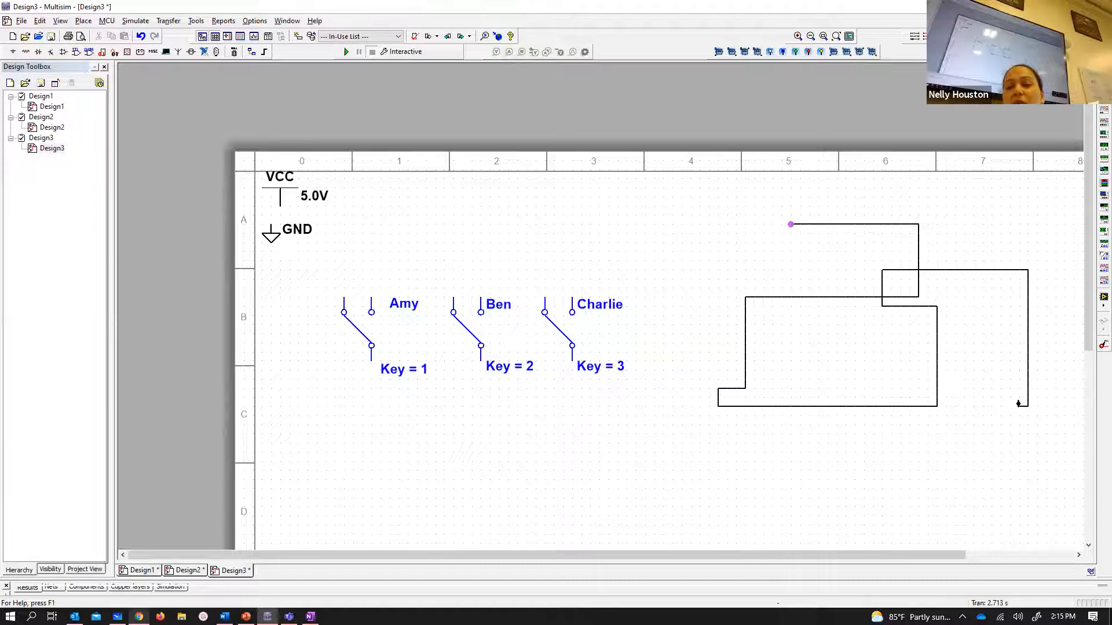
- Draw a free-standing winding wire from row A, column 5 to row D below the first switch, and remove it
double_click(361, 498)
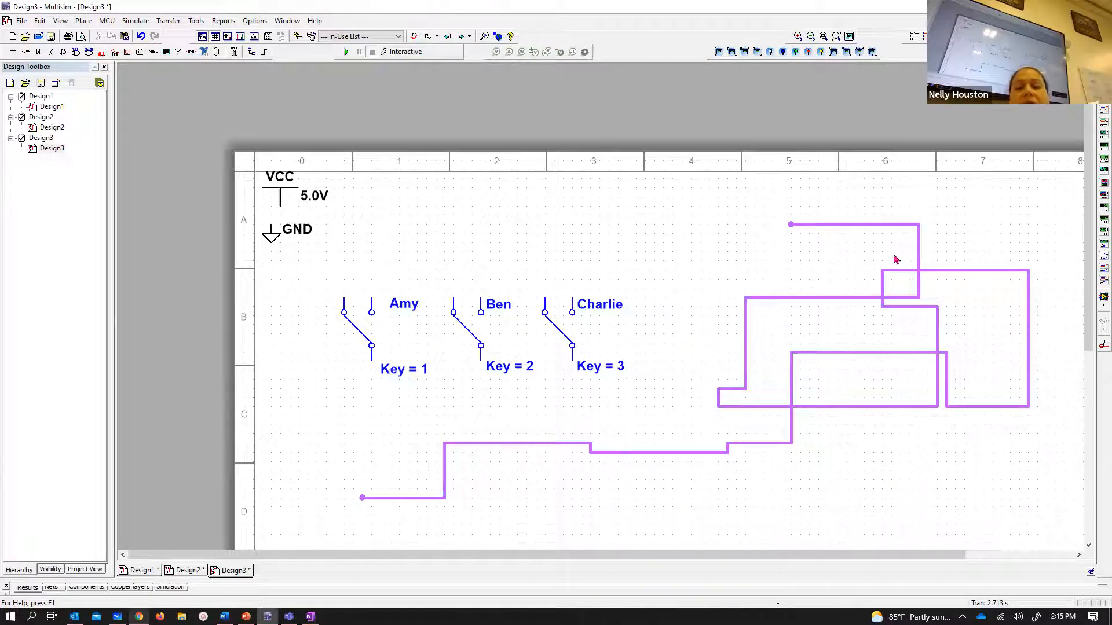
click(895, 225)
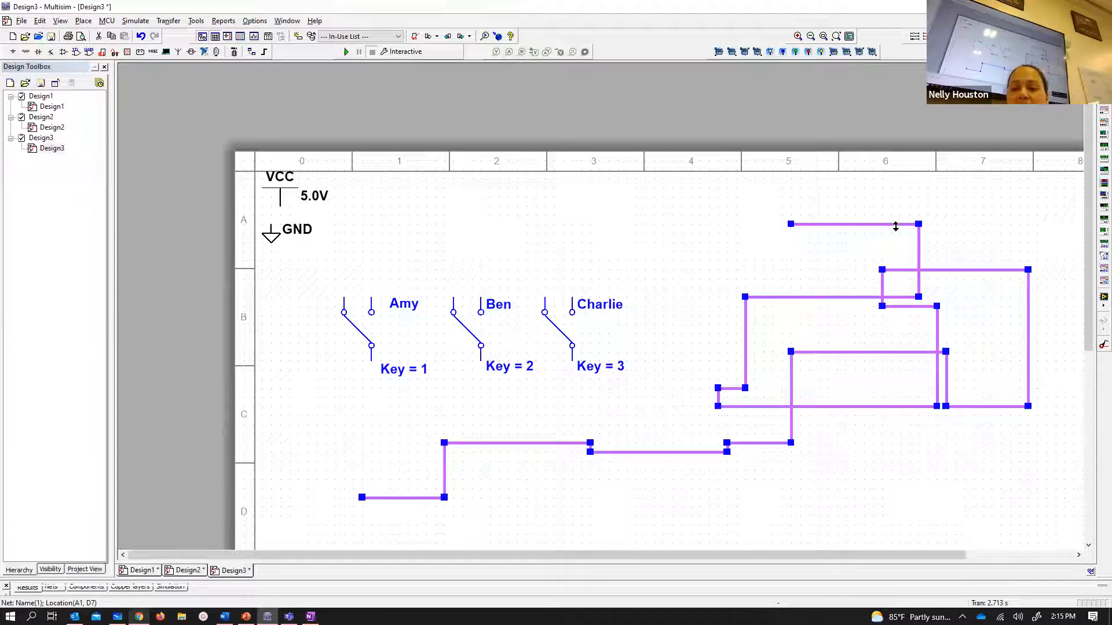
key(ctrl+x)
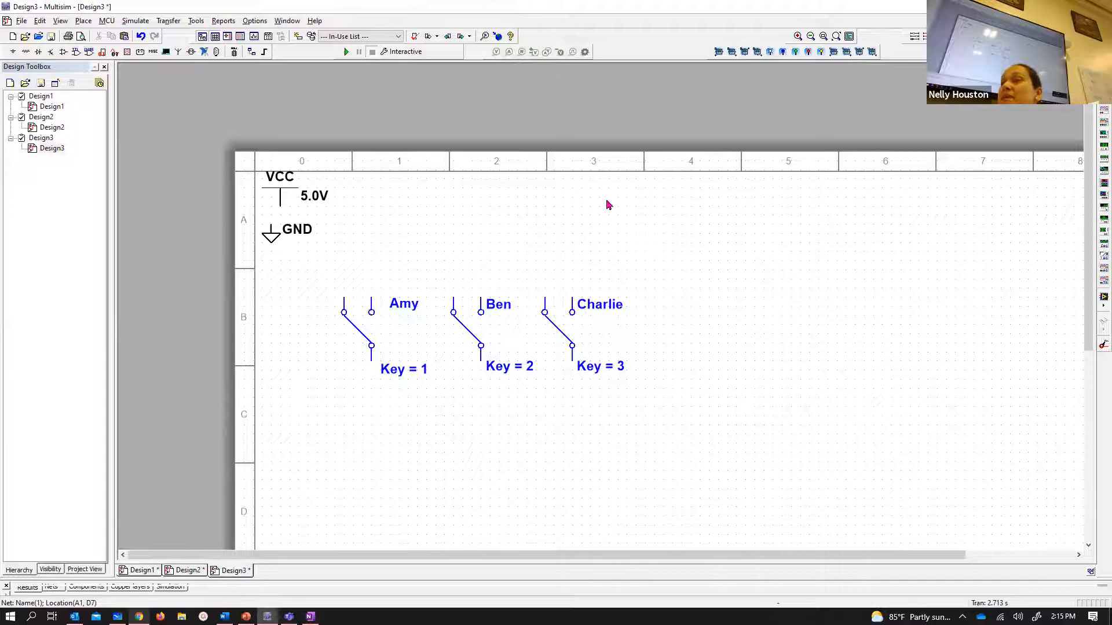
- Draw a horizontal wire from VCC along row A into column 3 and set its net color to red
scroll(282, 205, up, 4)
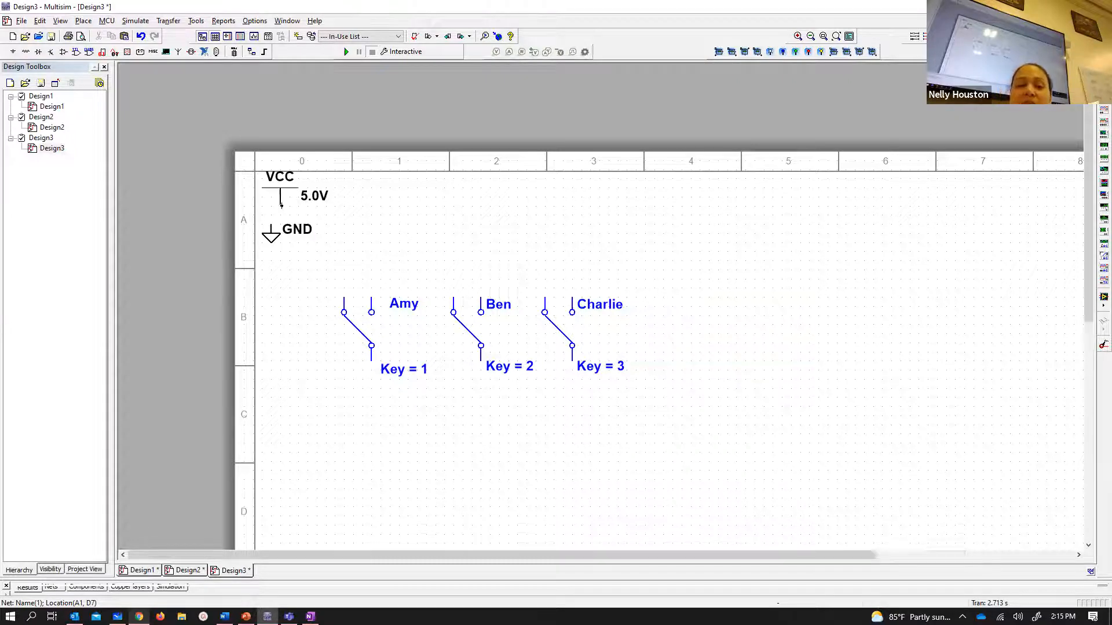
scroll(280, 185, down, 1)
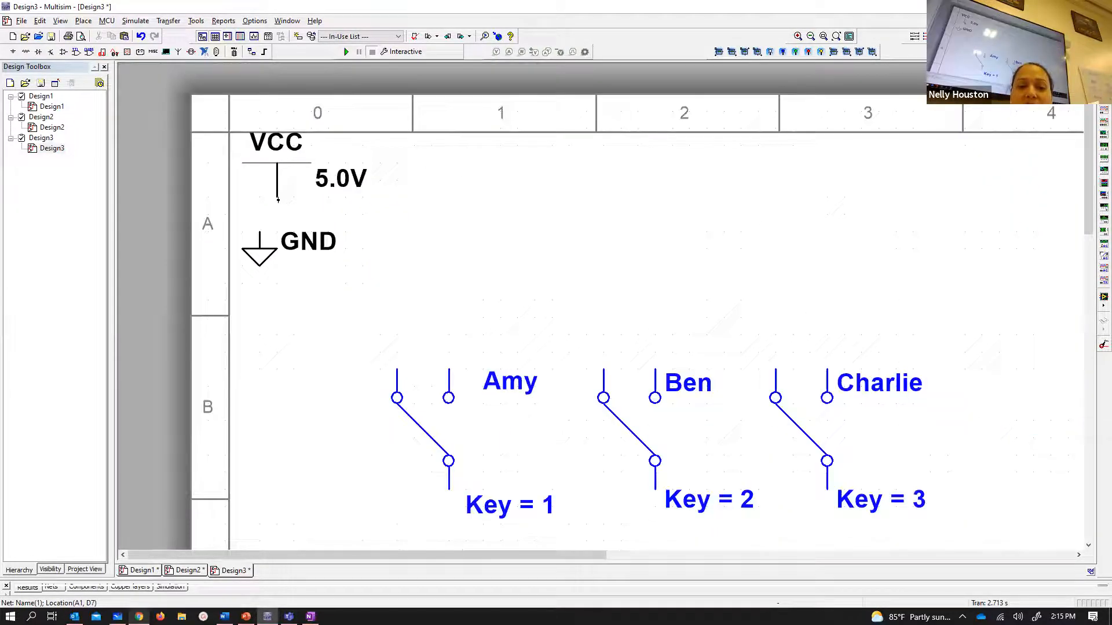
click(277, 197)
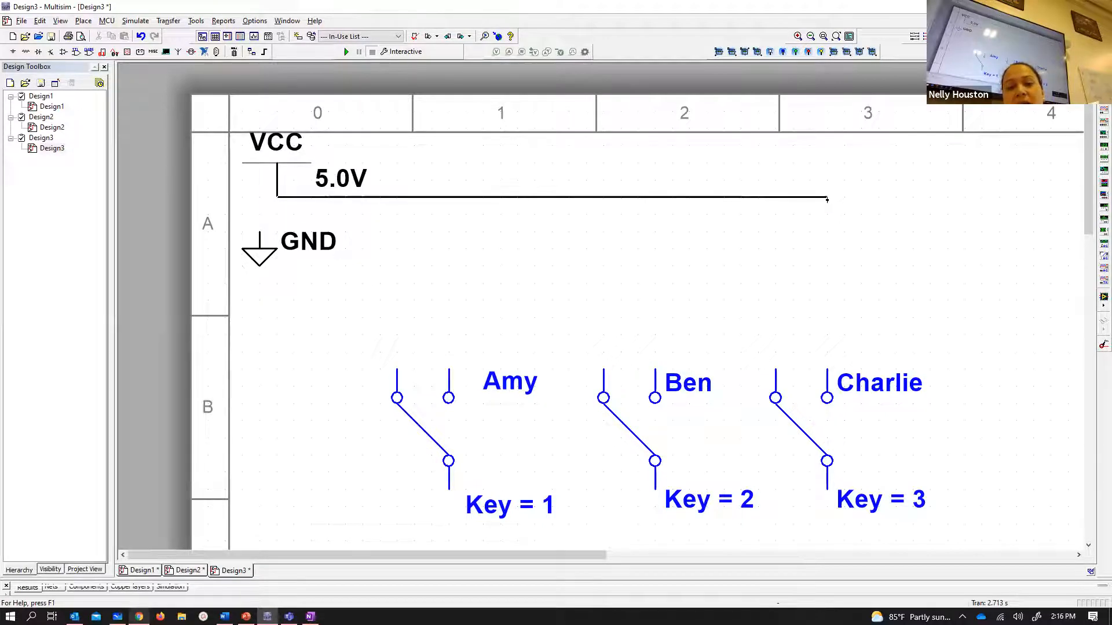
double_click(827, 198)
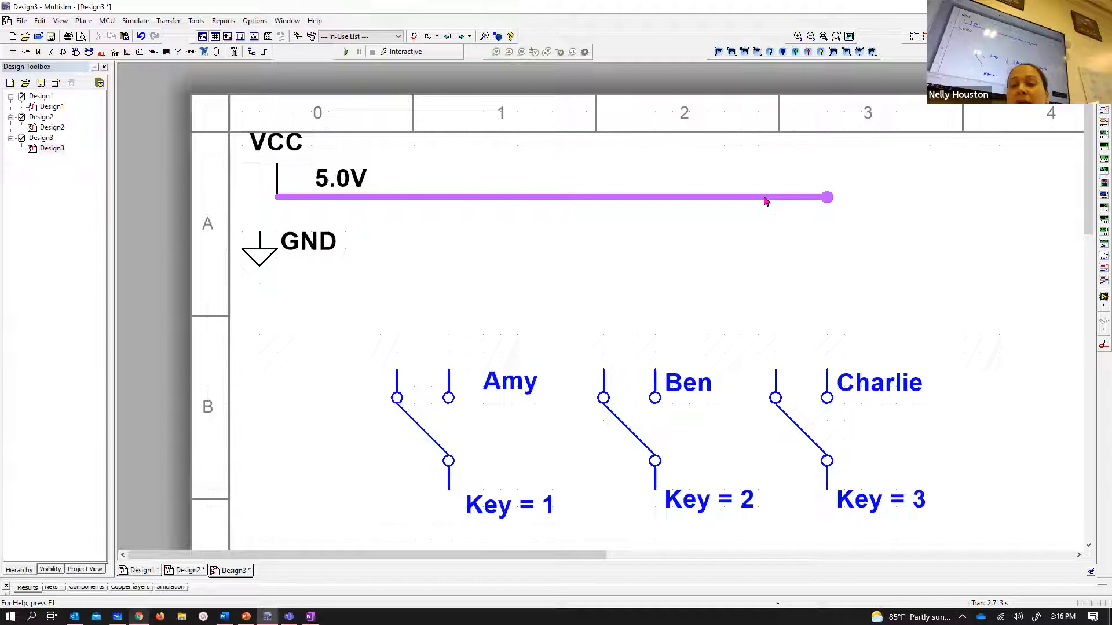
double_click(764, 198)
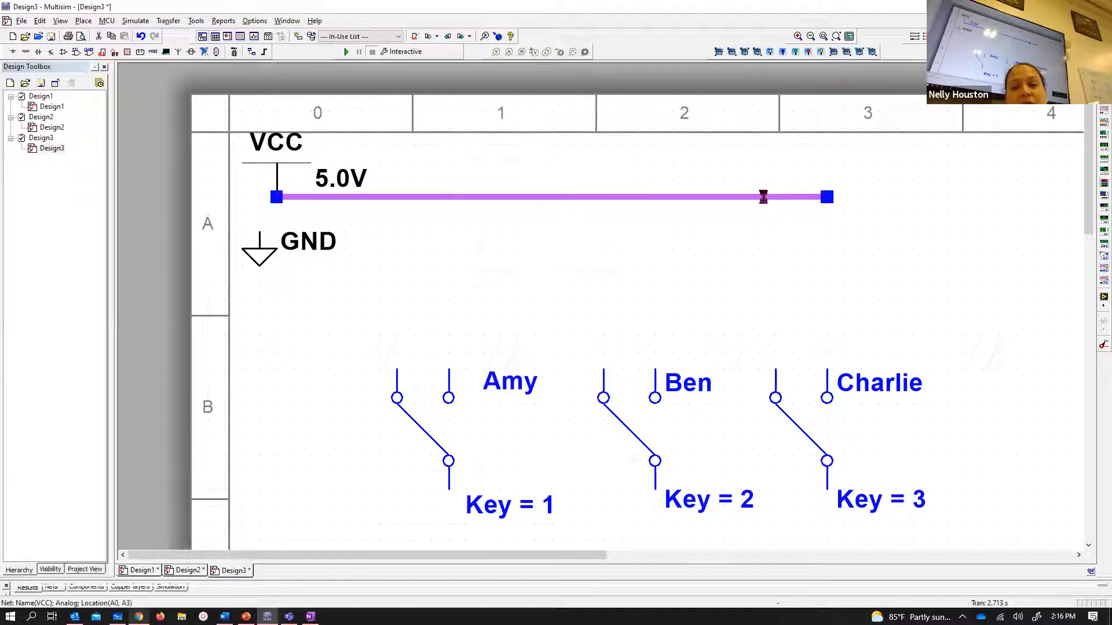
click(519, 285)
click(559, 305)
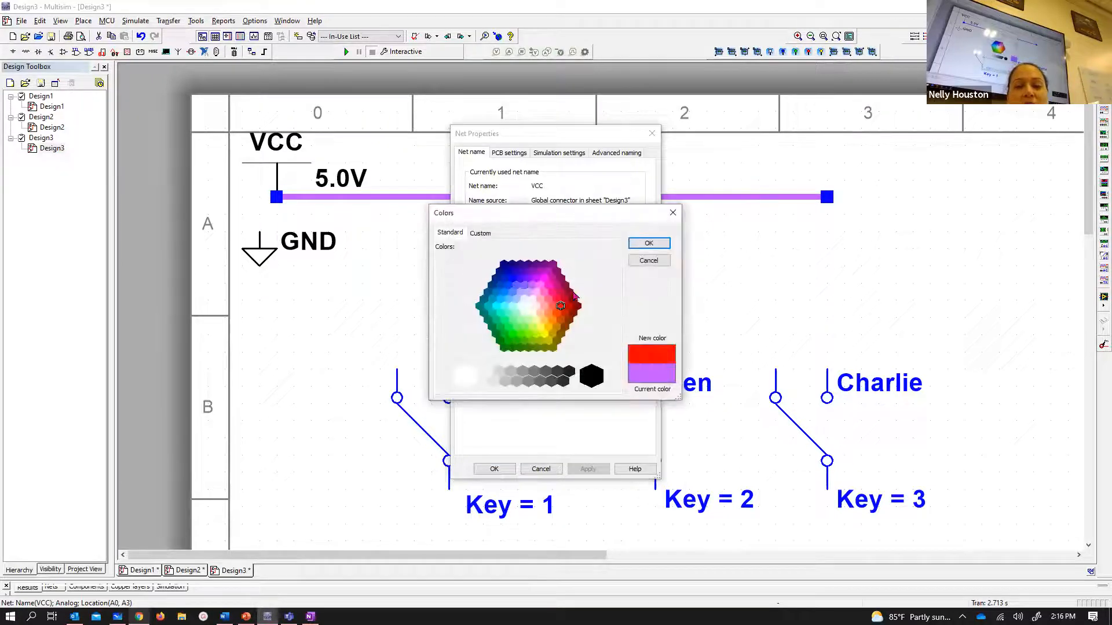
click(649, 243)
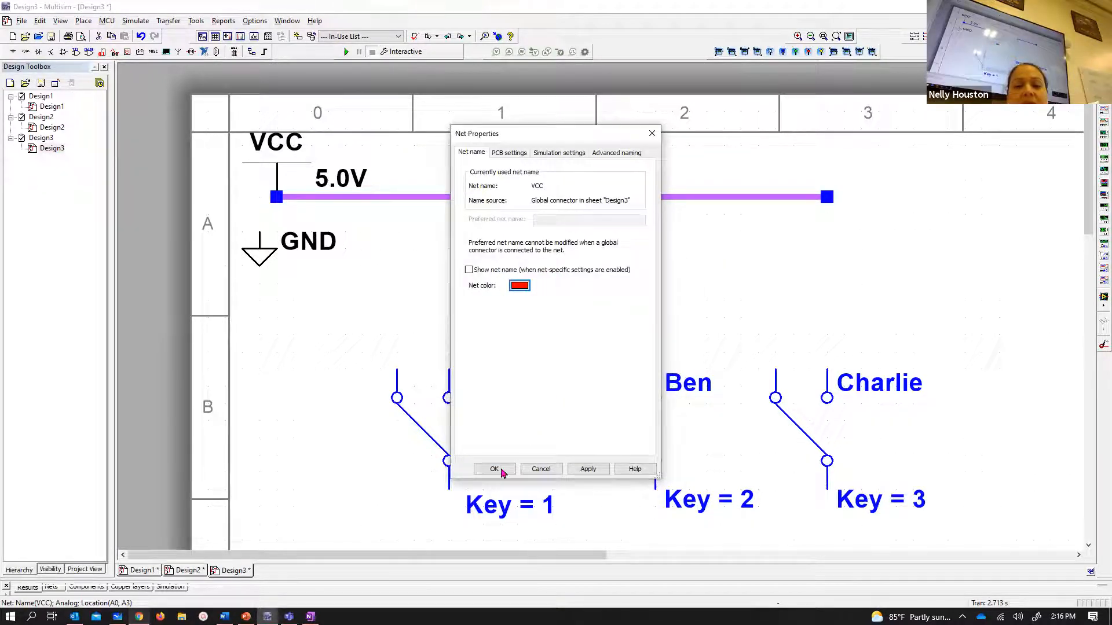
click(501, 471)
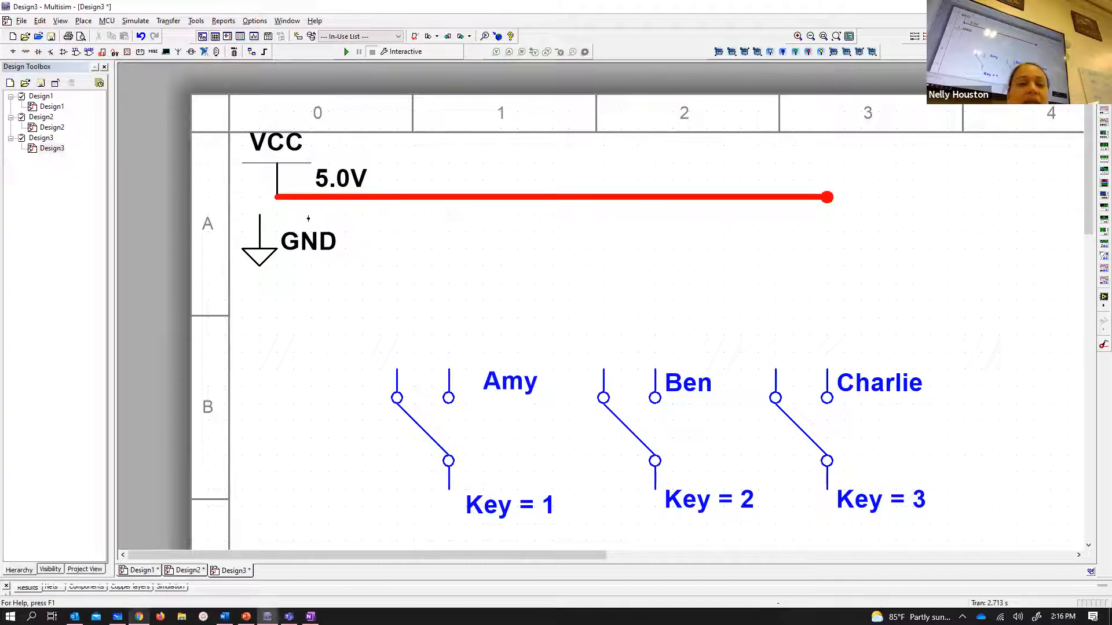
- Draw a parallel horizontal wire from GND into column 3 and set its net color to black
key(Escape)
click(261, 231)
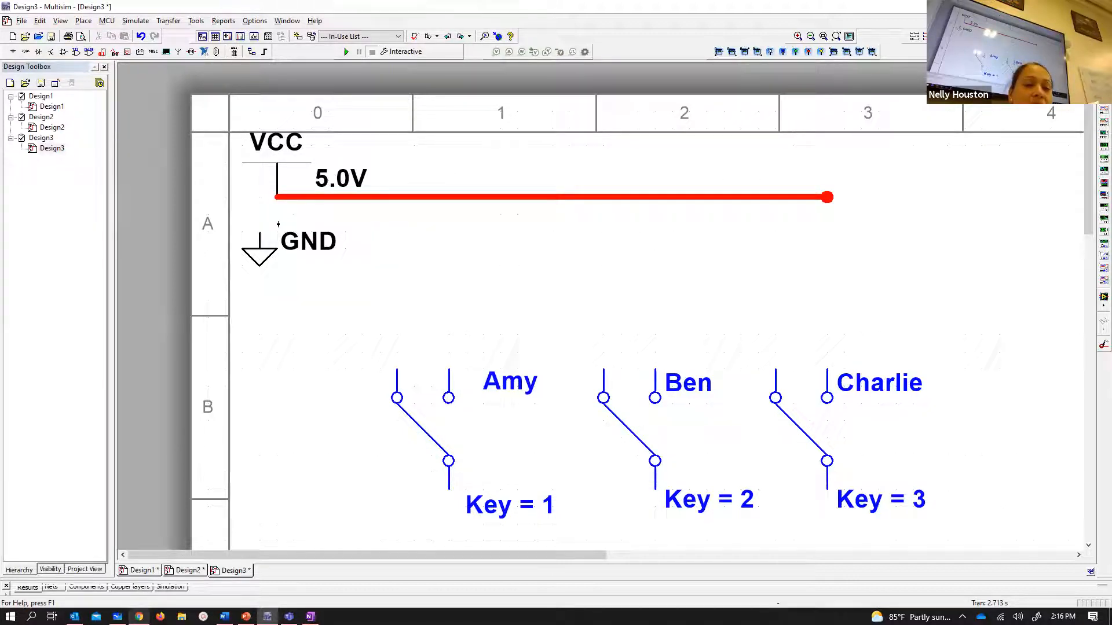
double_click(830, 225)
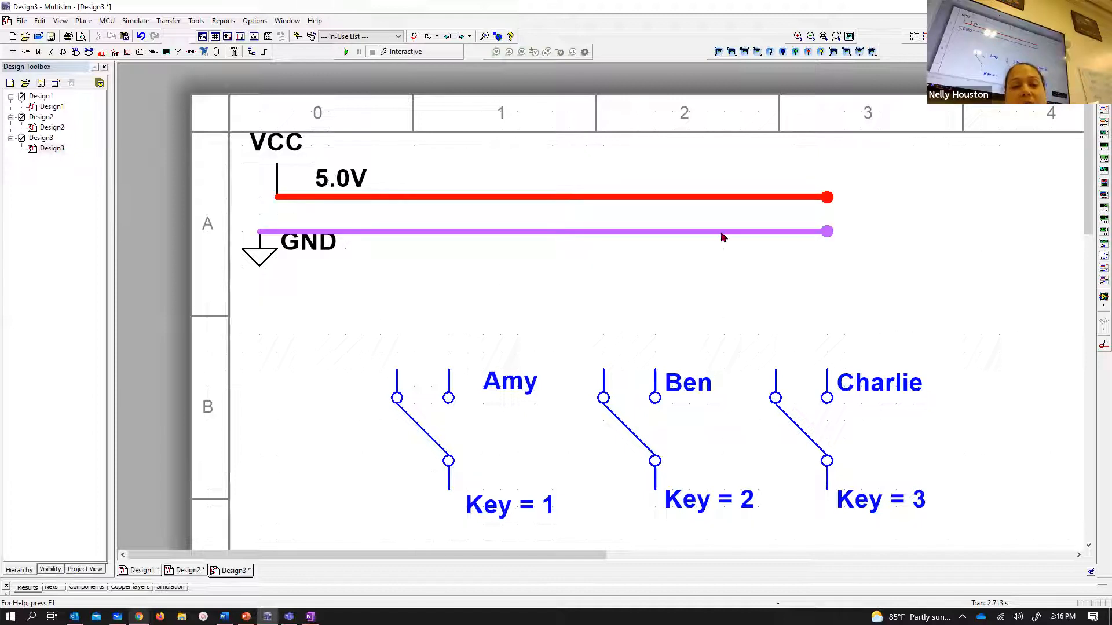
double_click(620, 233)
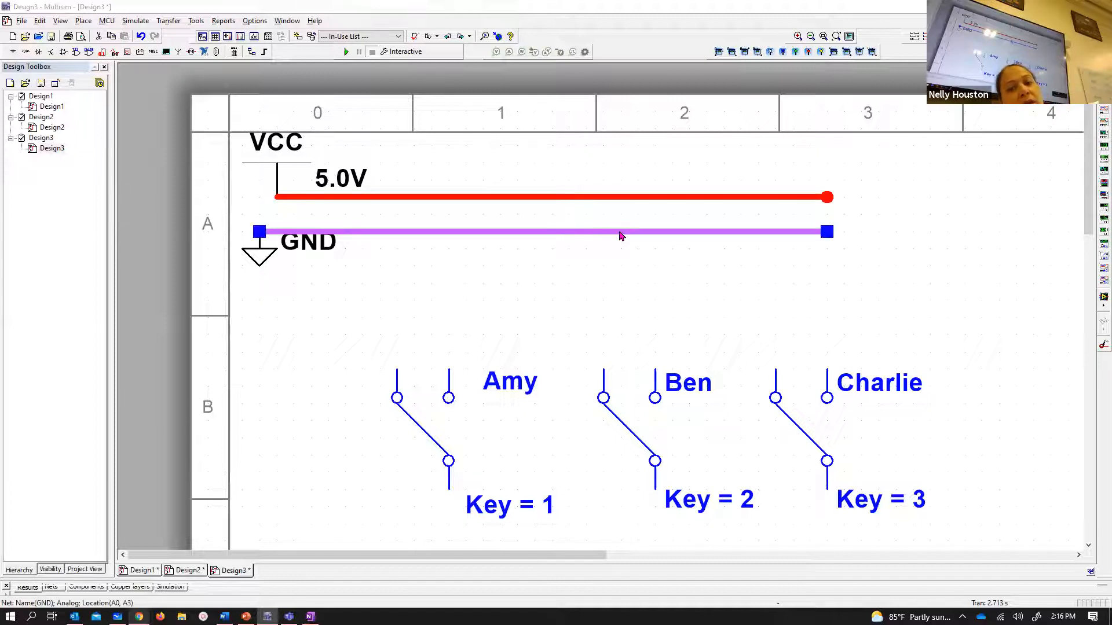
click(519, 285)
click(590, 374)
click(646, 244)
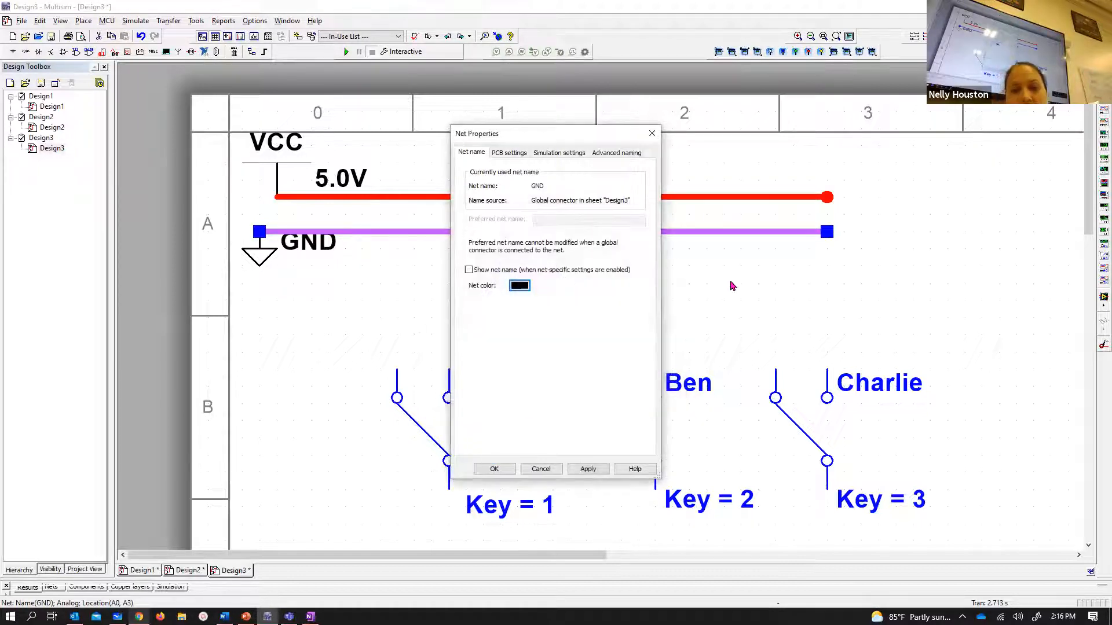
click(495, 470)
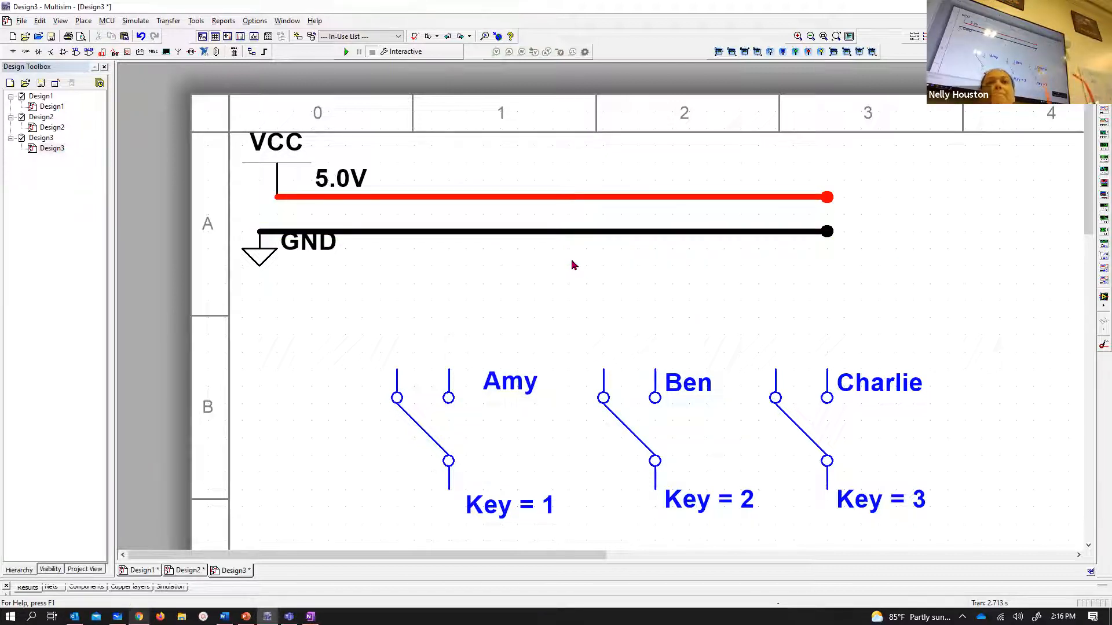
- Delete both rail wires and redraw them from VCC and GND, ending slightly shorter in column 3
double_click(625, 198)
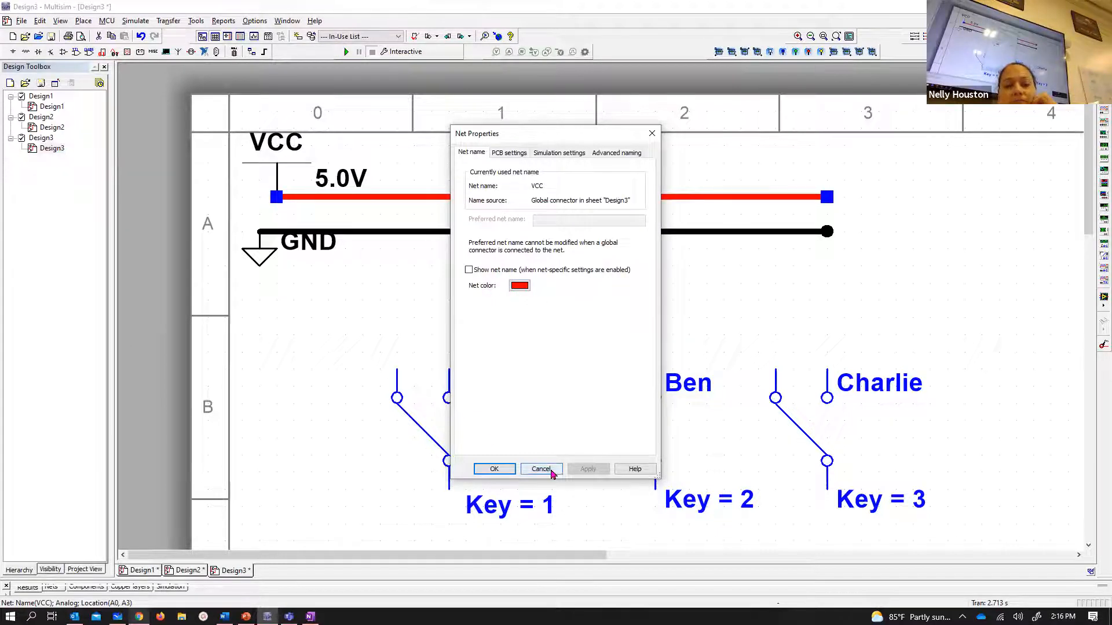
click(541, 469)
drag(649, 182, 670, 261)
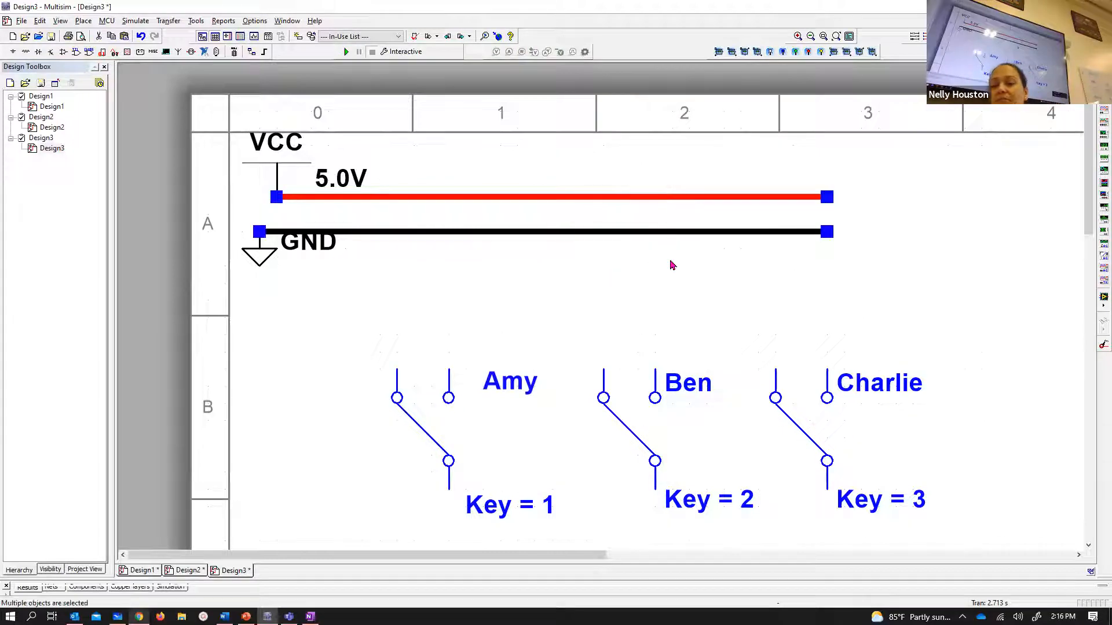
key(Delete)
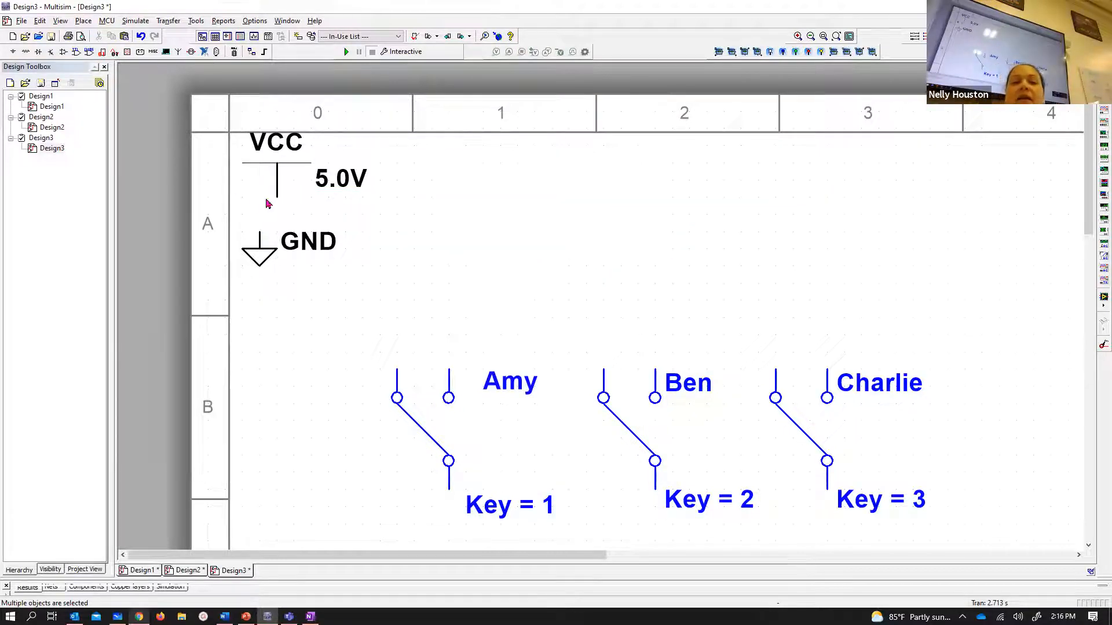
mouse_move(278, 199)
mouse_down()
mouse_move(874, 206)
mouse_move(814, 196)
mouse_up()
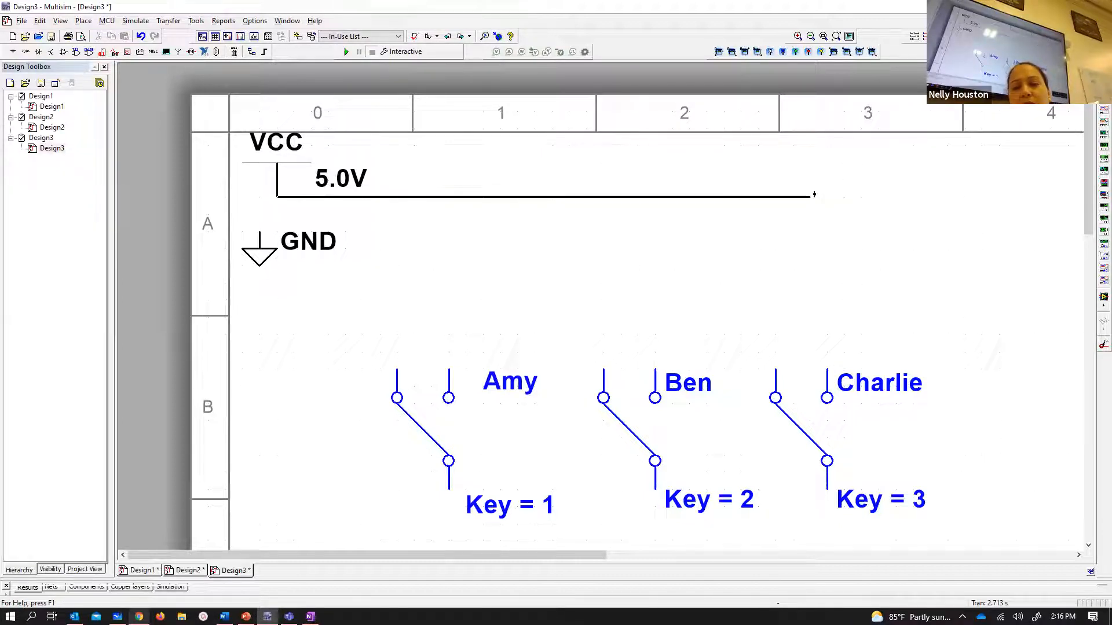
drag(259, 231, 803, 233)
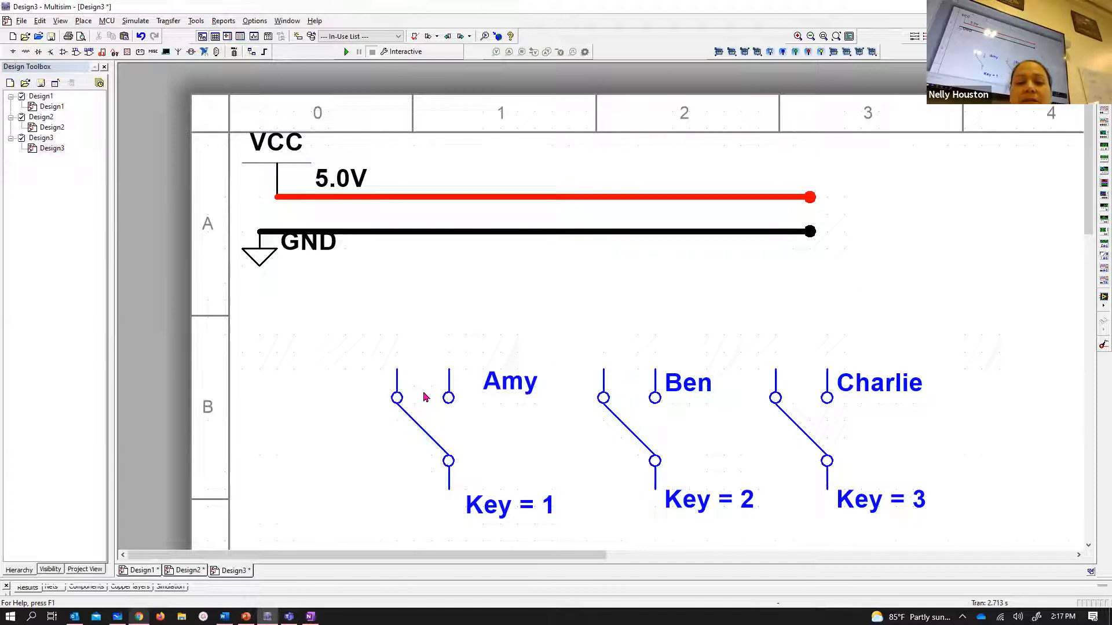
- Move the Key = 1 switch up and left so it sits just below the GND rail
drag(422, 382, 370, 313)
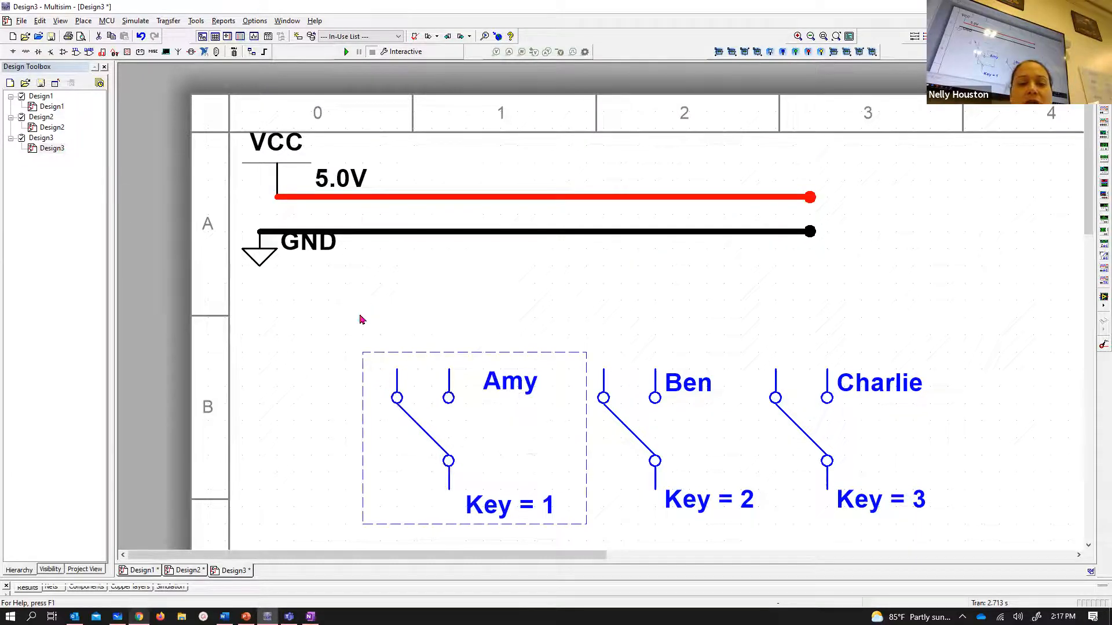
click(315, 411)
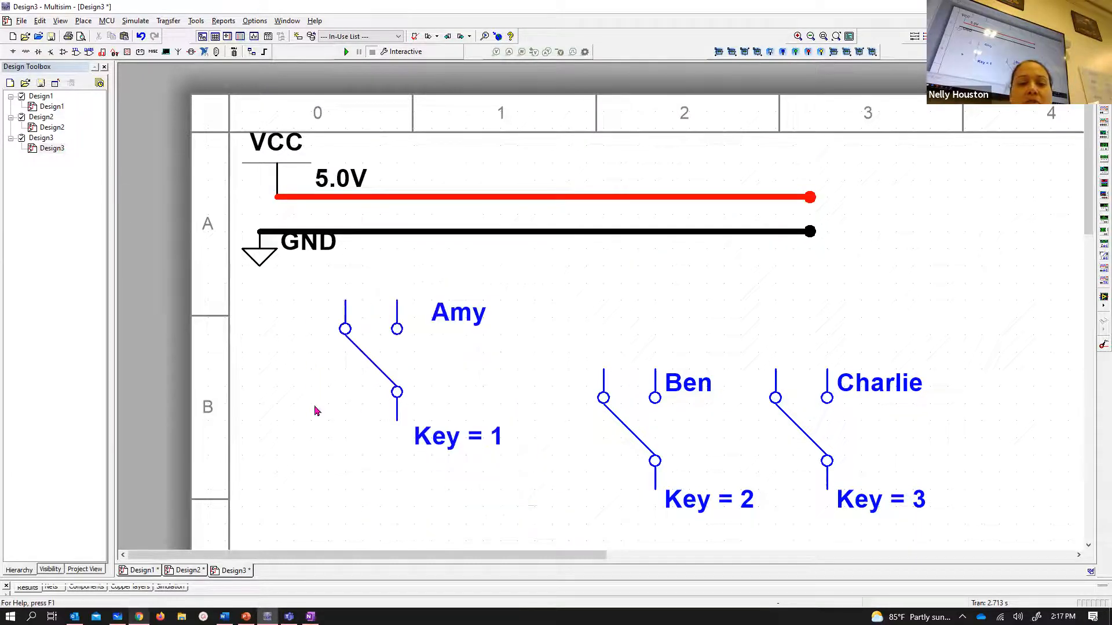
click(344, 301)
key(Escape)
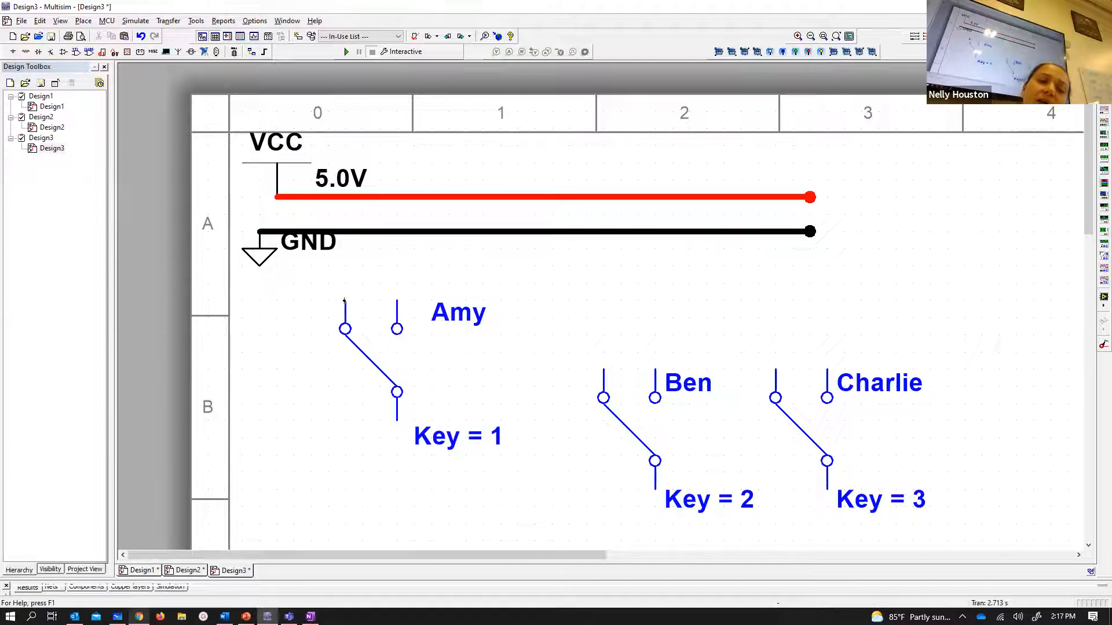
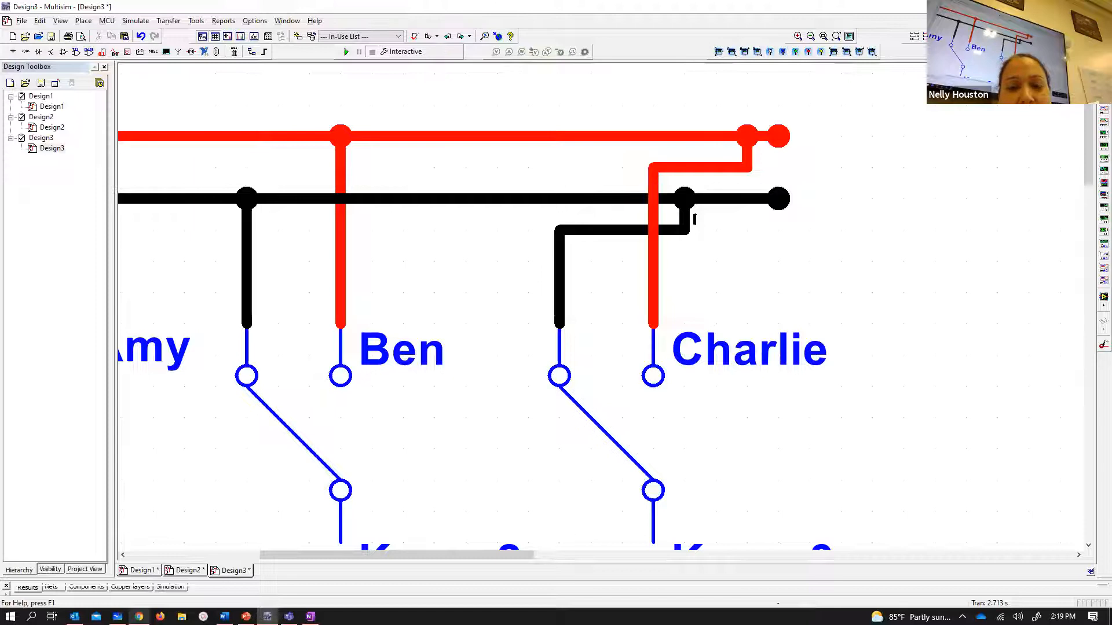
- Straighten the Key = 3 switch's ground and VCC wires by rejoining the rails directly above its two contacts
click(687, 209)
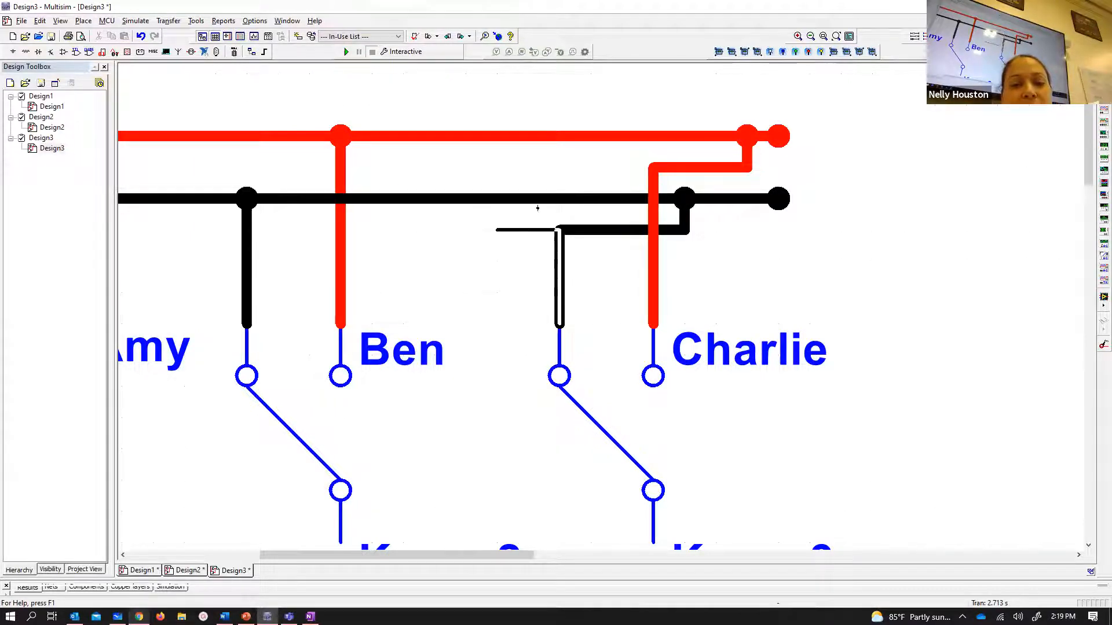
click(559, 199)
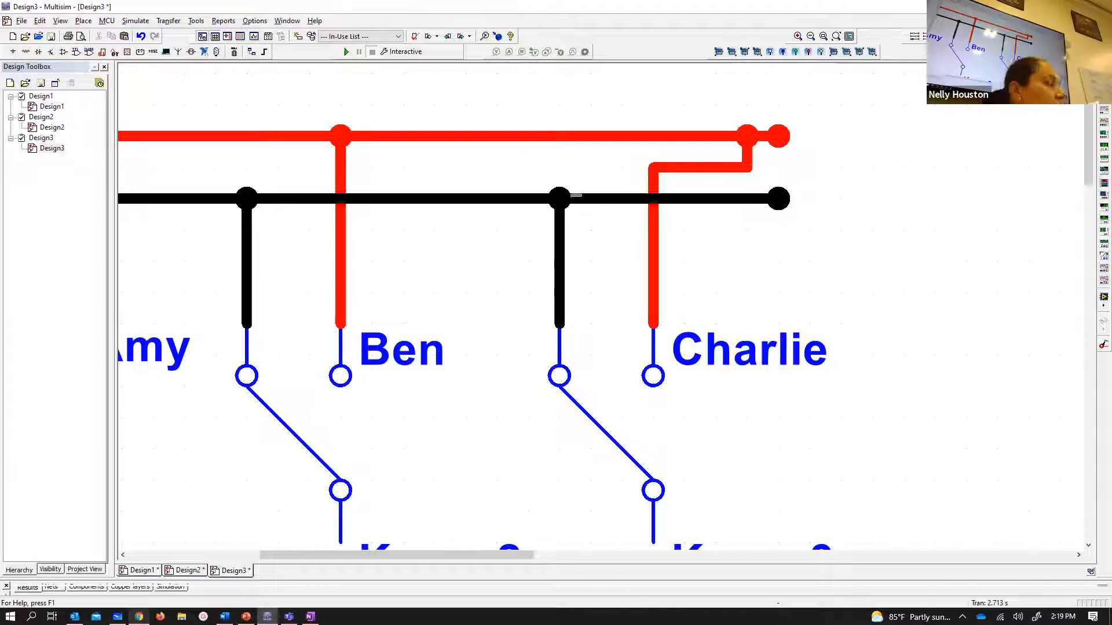
click(745, 160)
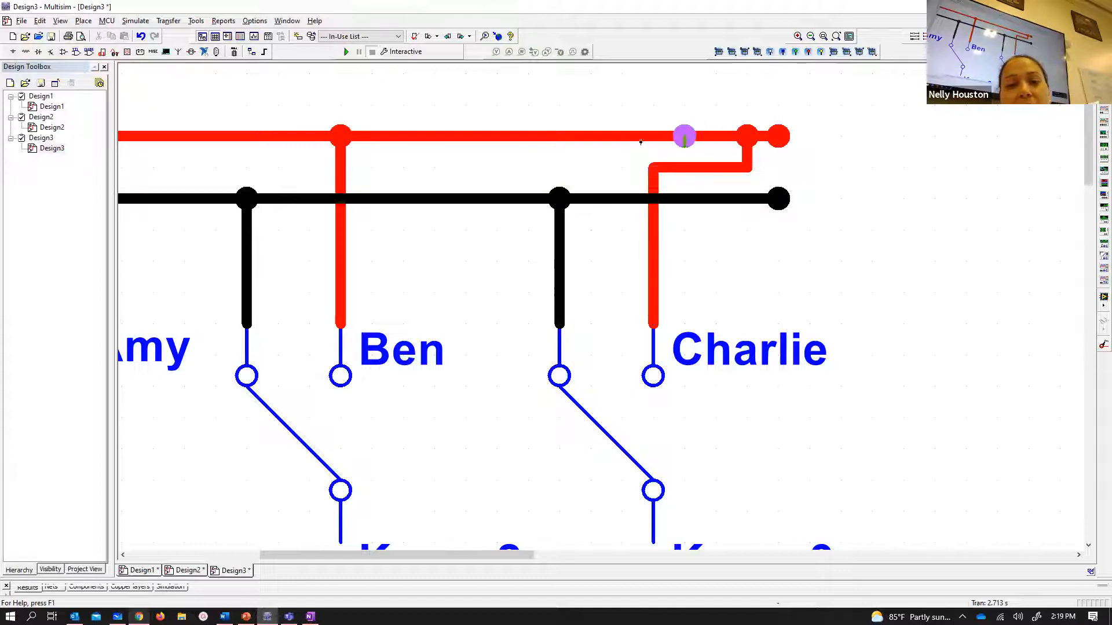
click(653, 136)
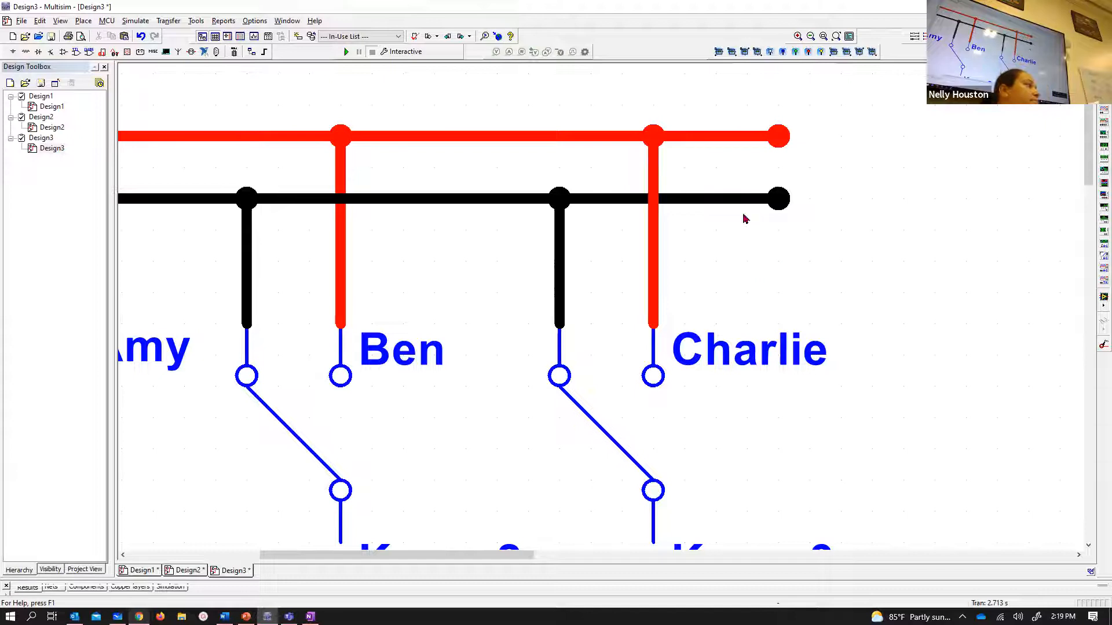
- Select the whole circuit and shift it four grid steps down and three right, away from the sheet's corner
scroll(765, 209, down, 3)
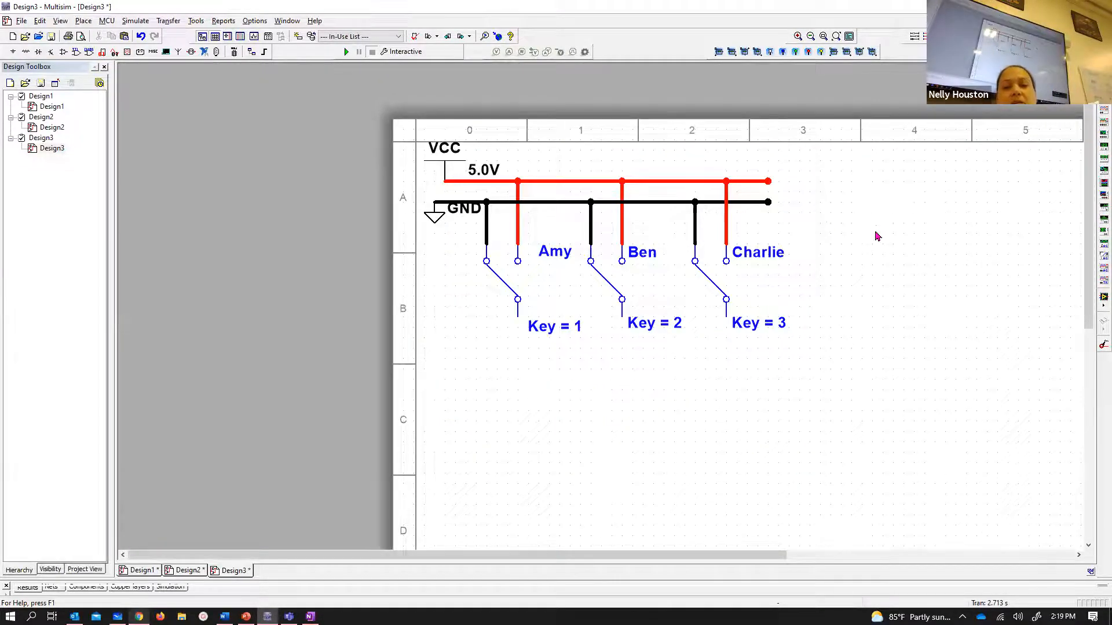
scroll(873, 323, down, 1)
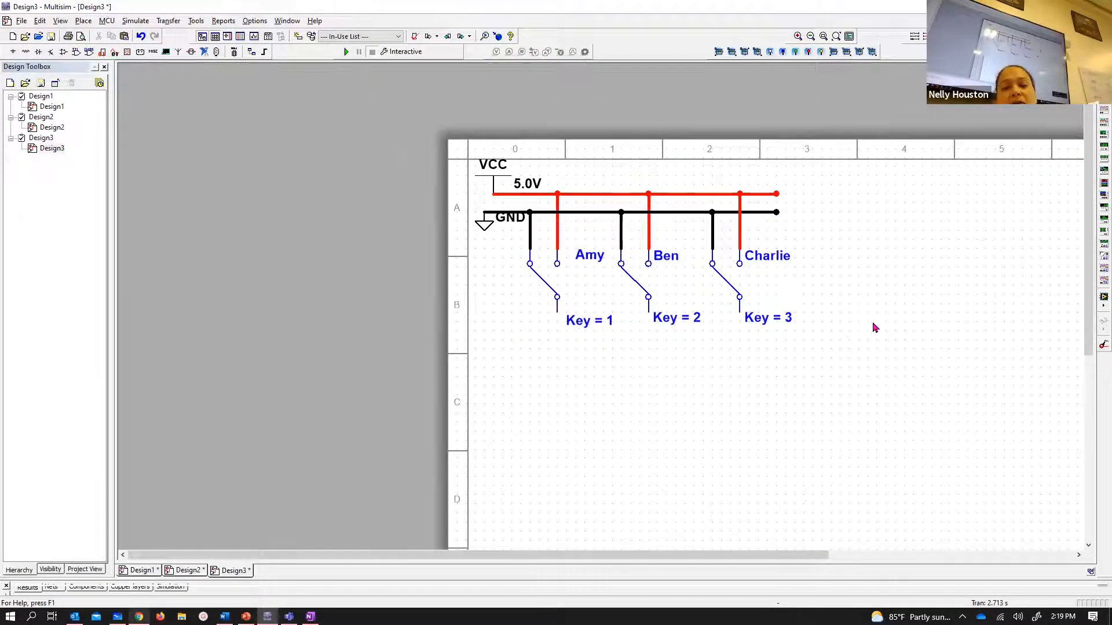
drag(748, 334, 364, 103)
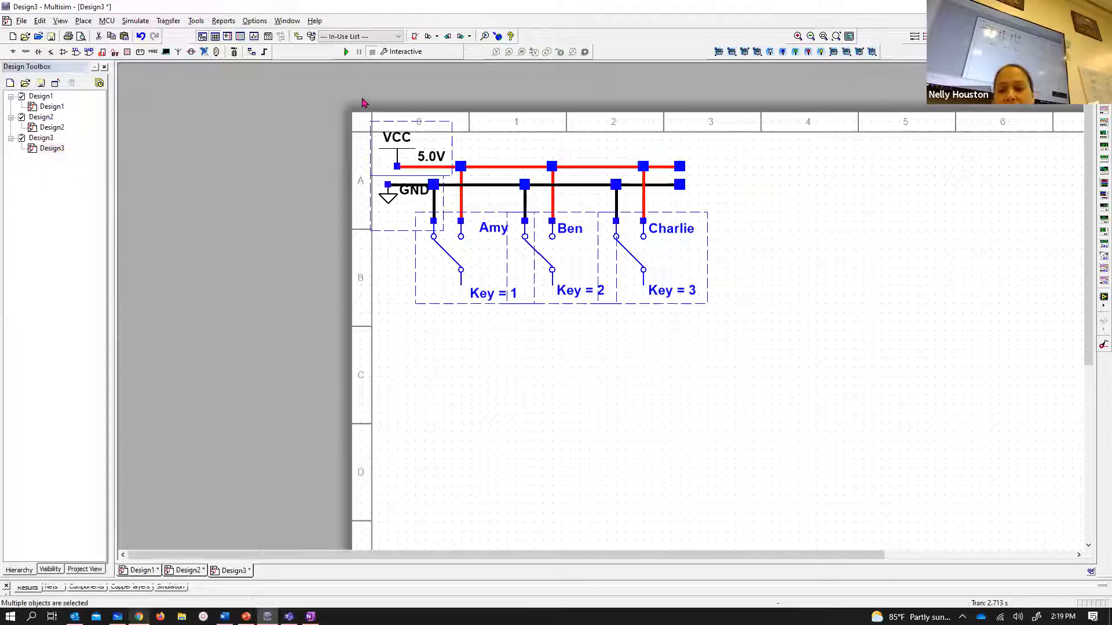
key(Down)
key(Down)
key(Down)
key(Down)
key(Right)
key(Right)
key(Right)
click(788, 159)
- Select the Key = 2 and Key = 3 switches with their wires and rail ends, and shift them right across the sheet
drag(788, 370, 763, 273)
click(546, 166)
key(Right)
key(Right)
key(Right)
key(Right)
key(Right)
key(Right)
key(Right)
key(Right)
key(Right)
key(Right)
key(Right)
key(Right)
key(Right)
key(Right)
key(Right)
key(Right)
key(Right)
key(Right)
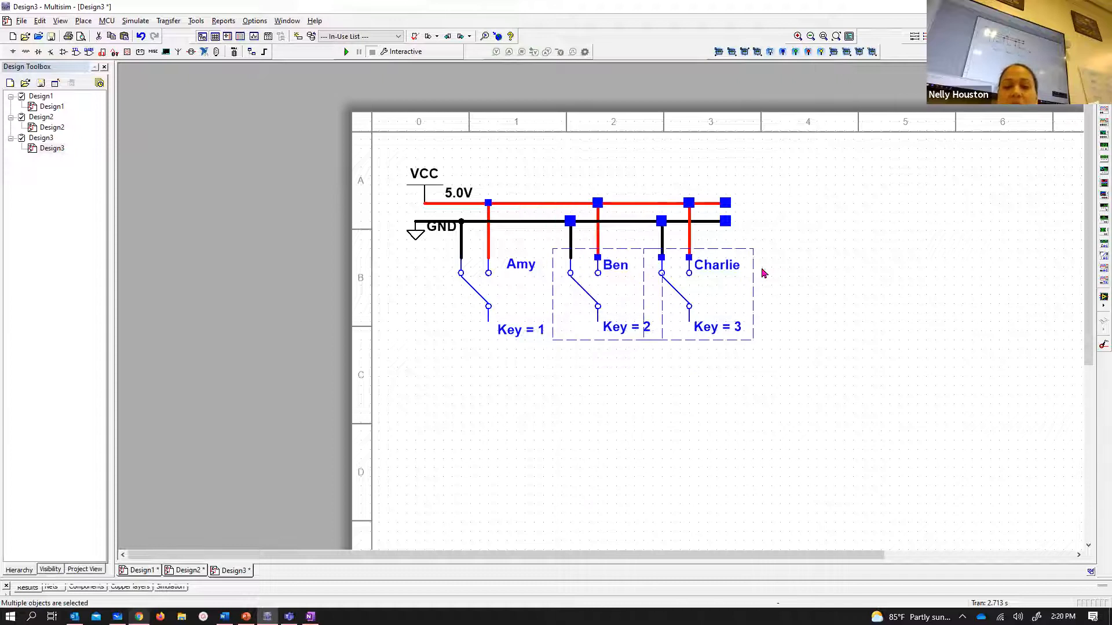
key(Right)
key(Right)
key(Right)
key(Right)
key(Right)
key(Right)
key(Right)
key(Right)
key(Right)
key(Right)
key(Right)
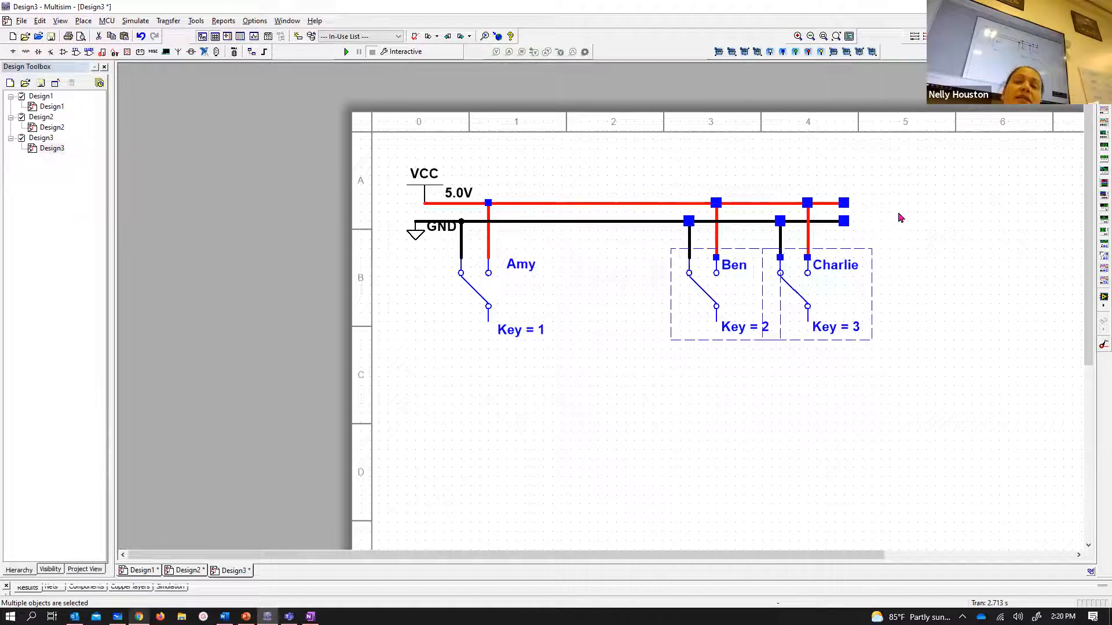
- Reselect the Key = 2 and Key = 3 switches with all their wires and shift them back left beside the Key = 1 switch
click(701, 160)
drag(707, 150, 925, 371)
key(Left)
key(Left)
key(Left)
key(Left)
key(Left)
key(Left)
key(Left)
key(Left)
key(Left)
key(Left)
key(Left)
key(Left)
key(Left)
key(Left)
key(Left)
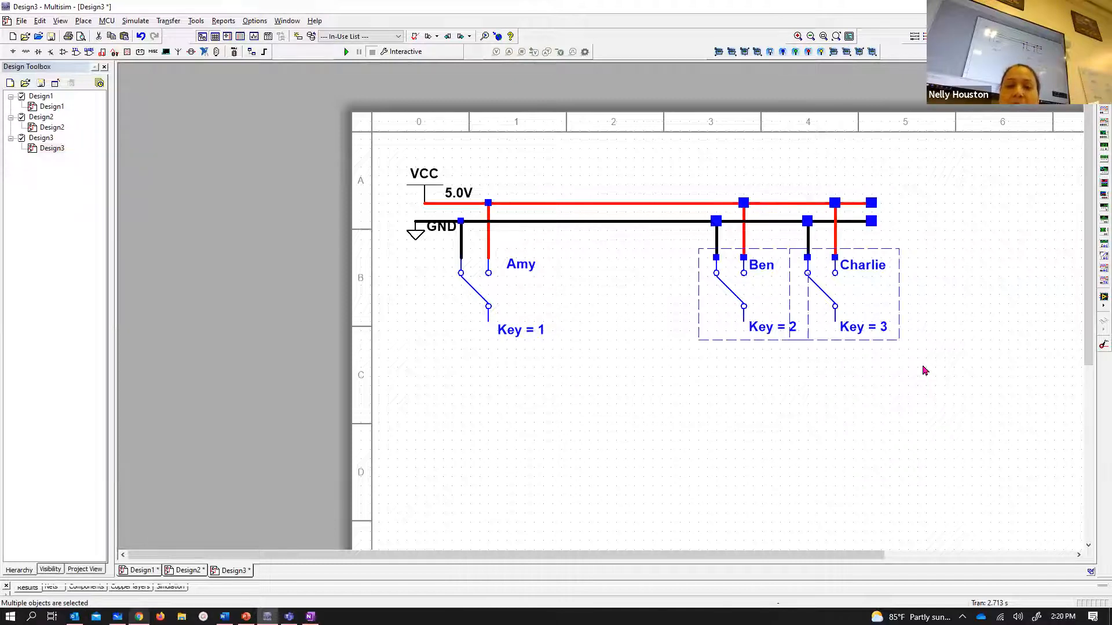
key(Left)
key(Left)
key(Left)
key(Left)
key(Left)
key(Left)
key(Left)
key(Left)
key(Left)
key(Left)
key(Left)
key(Left)
key(Left)
key(Left)
key(Left)
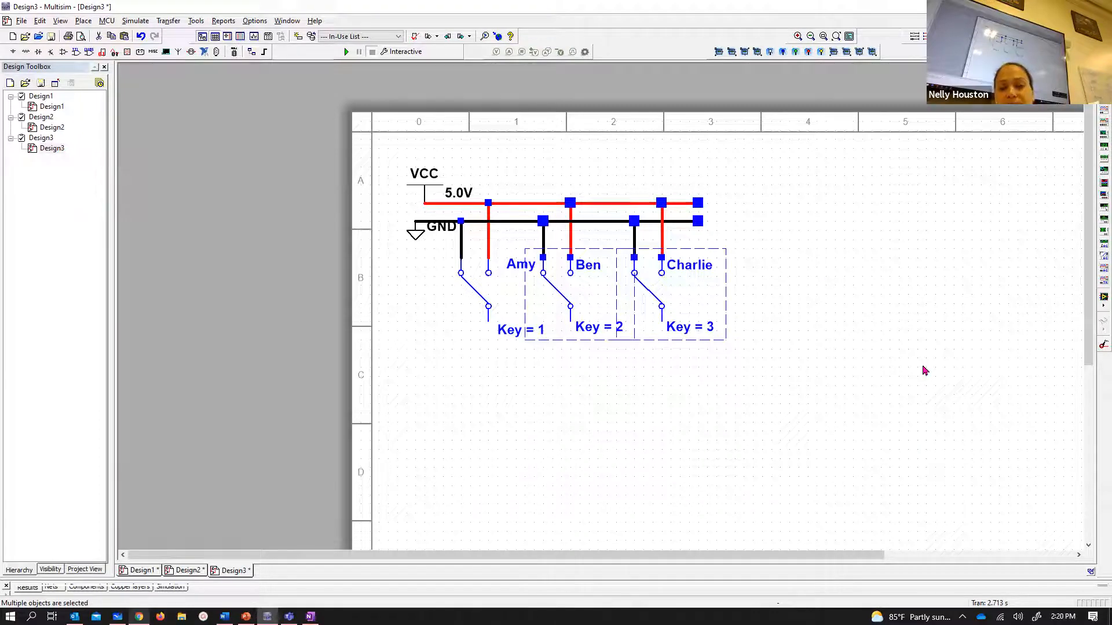
key(Right)
key(Right)
click(915, 377)
- Switch to Microsoft Whiteboard to consult the hand-drawn AOI logic implementation
scroll(794, 380, down, 3)
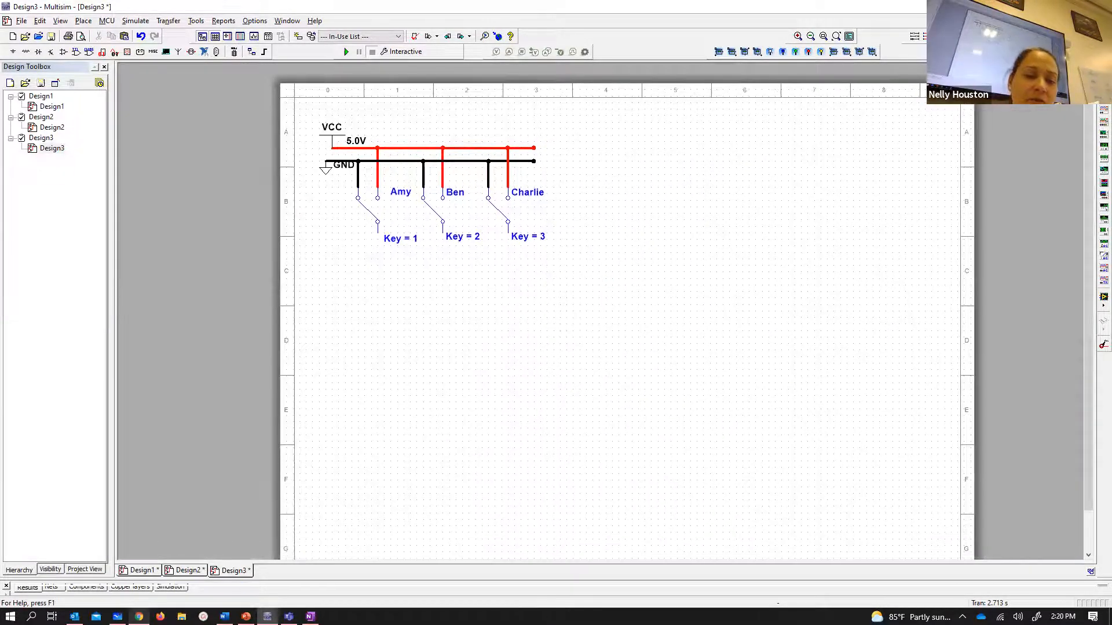
click(117, 616)
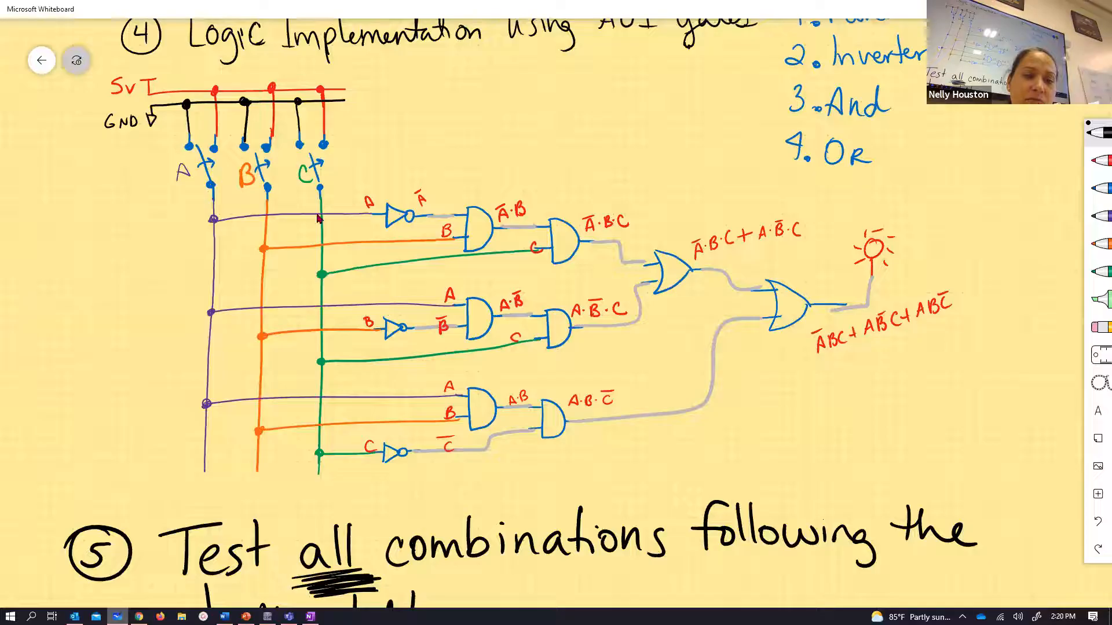
- Switch back to Multisim and run a straight vertical wire from each of the three switch outputs down to sheet row G
click(117, 616)
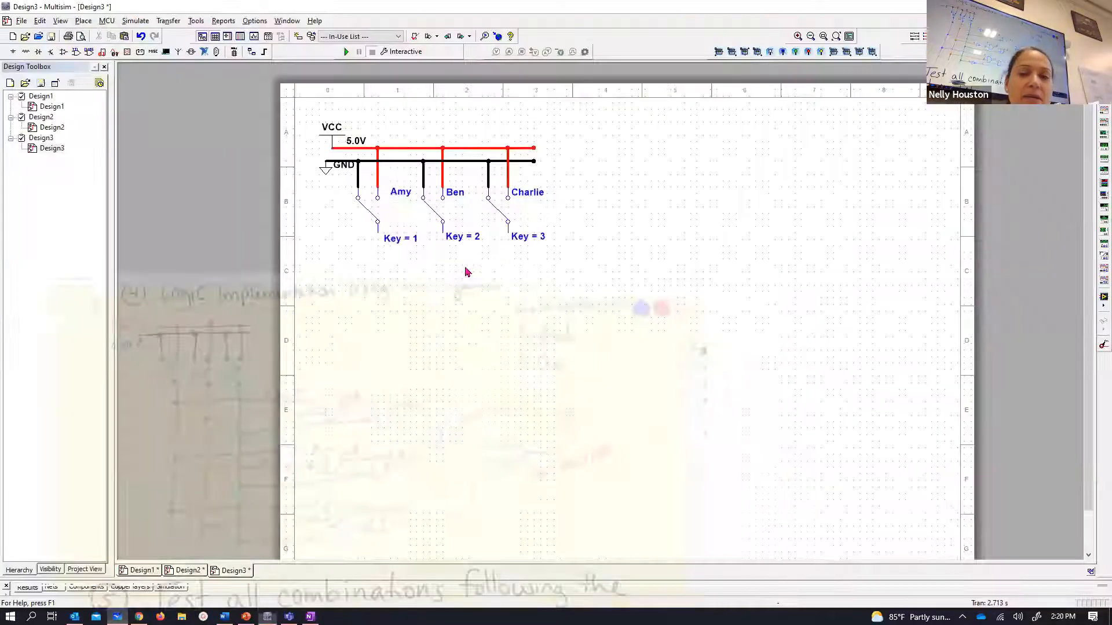
click(379, 232)
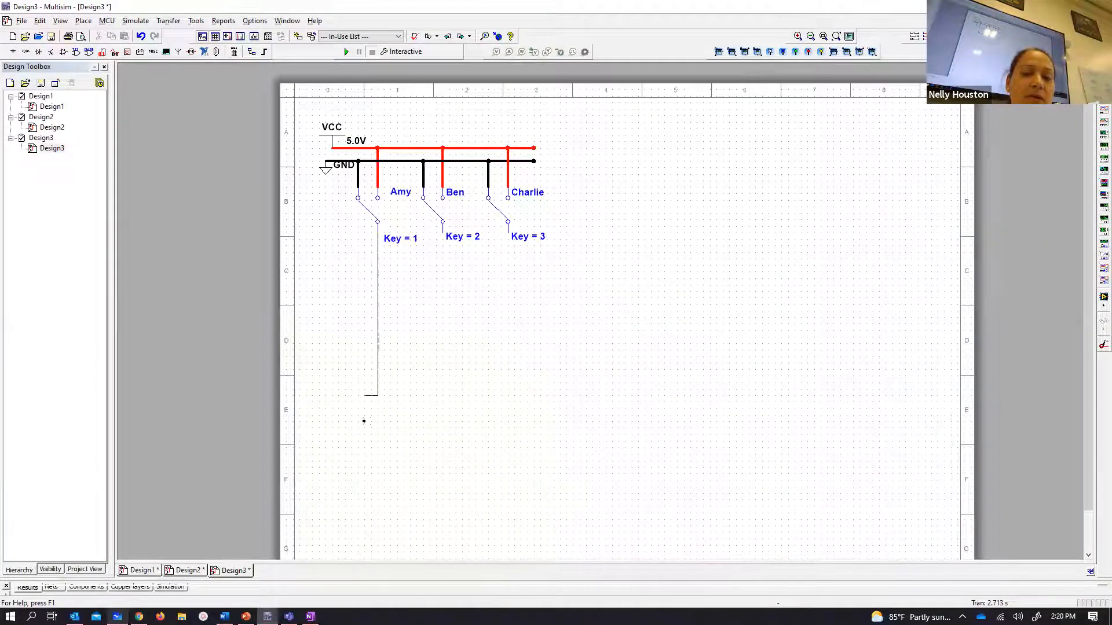
click(376, 550)
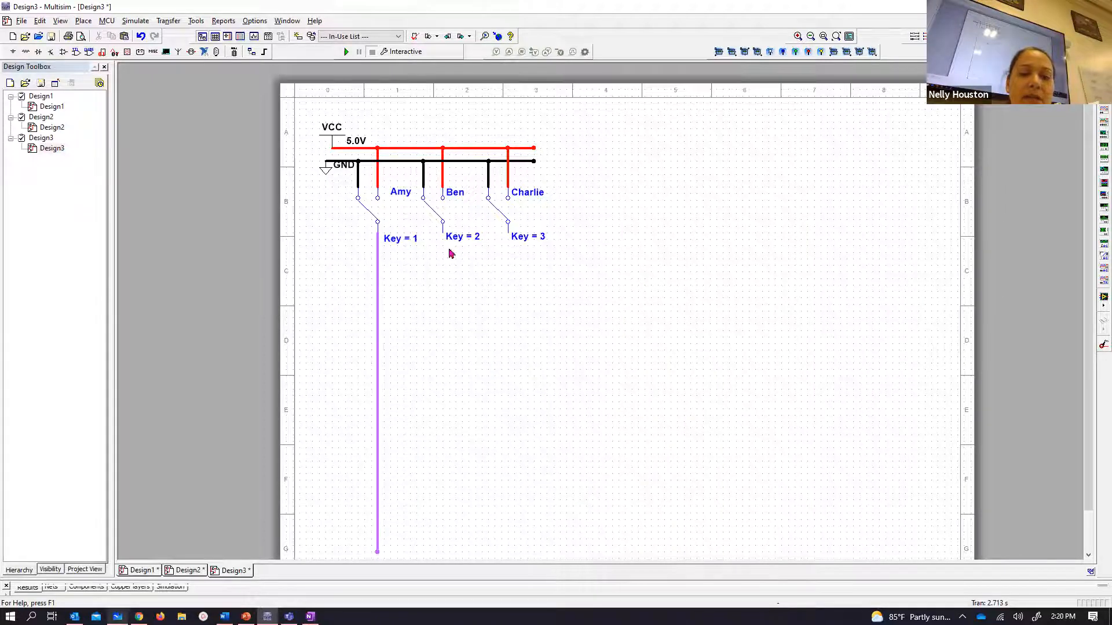
click(443, 232)
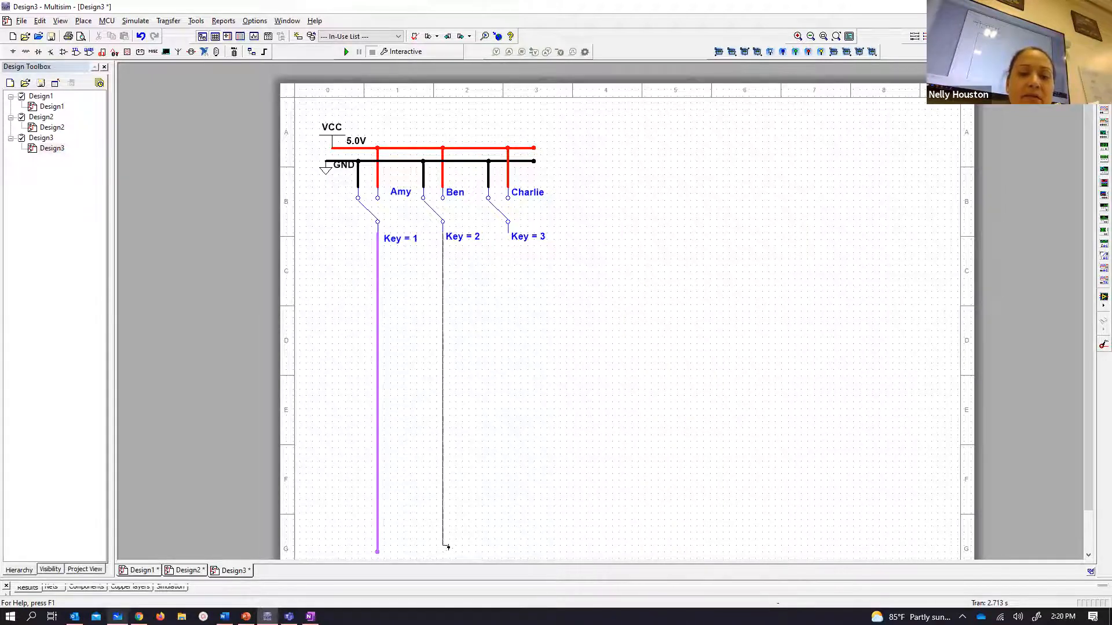
click(443, 551)
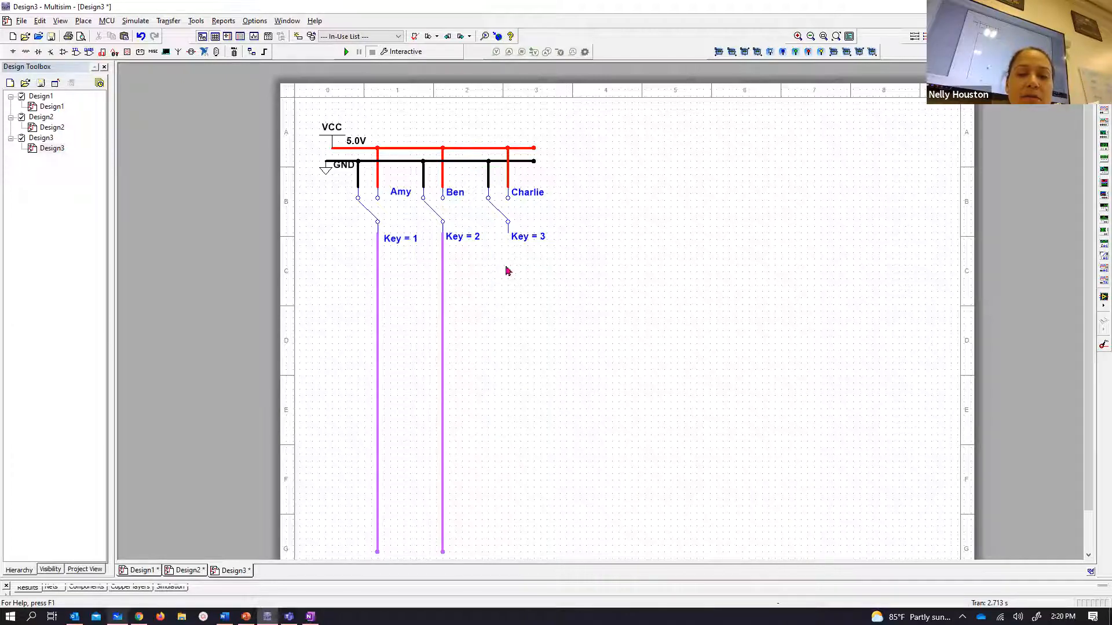
click(508, 232)
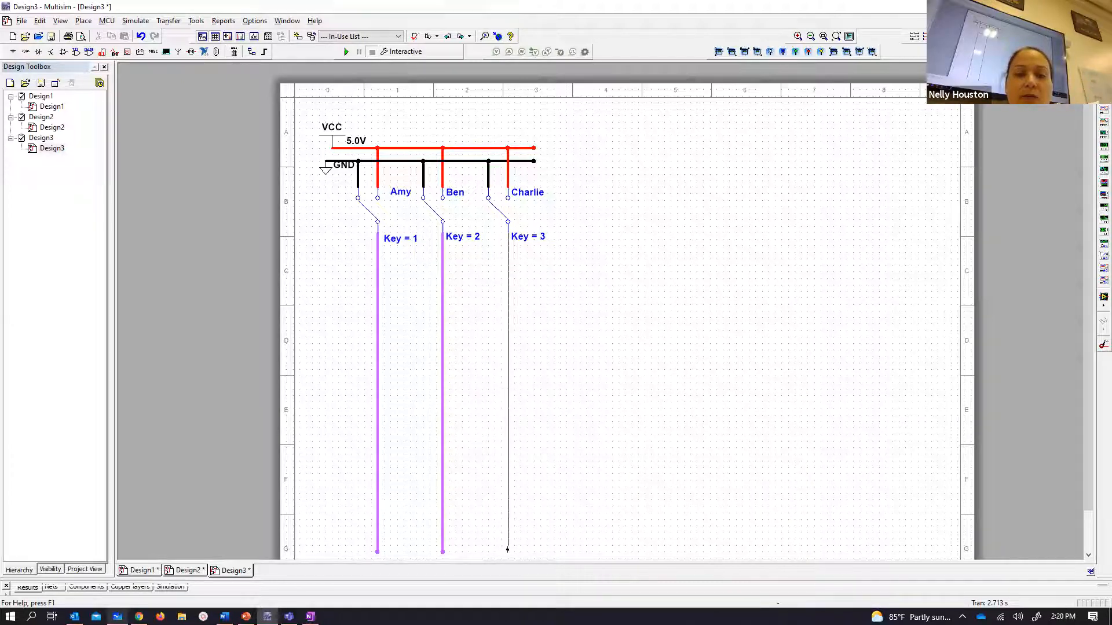
click(507, 551)
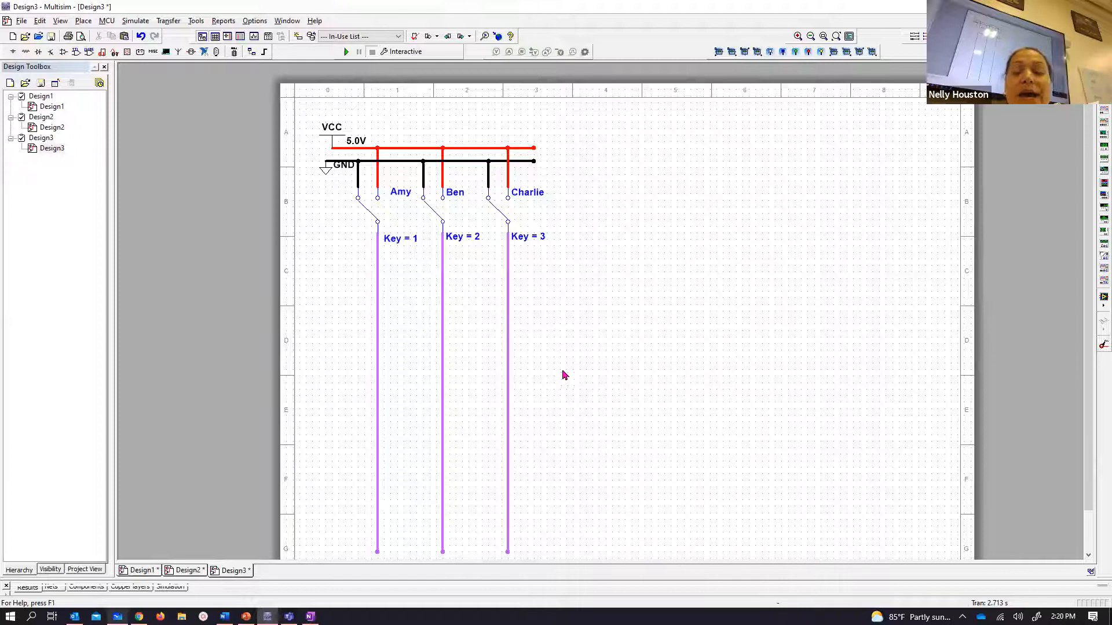
- Set the net color of the Key = 1 switch's vertical output wire to green
click(378, 366)
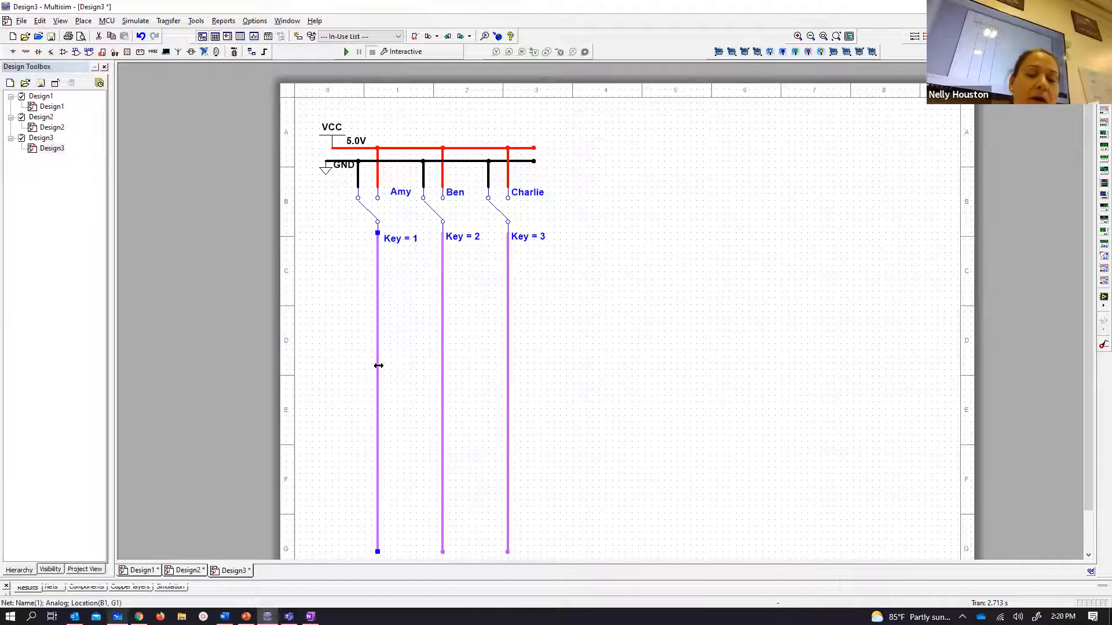
click(671, 301)
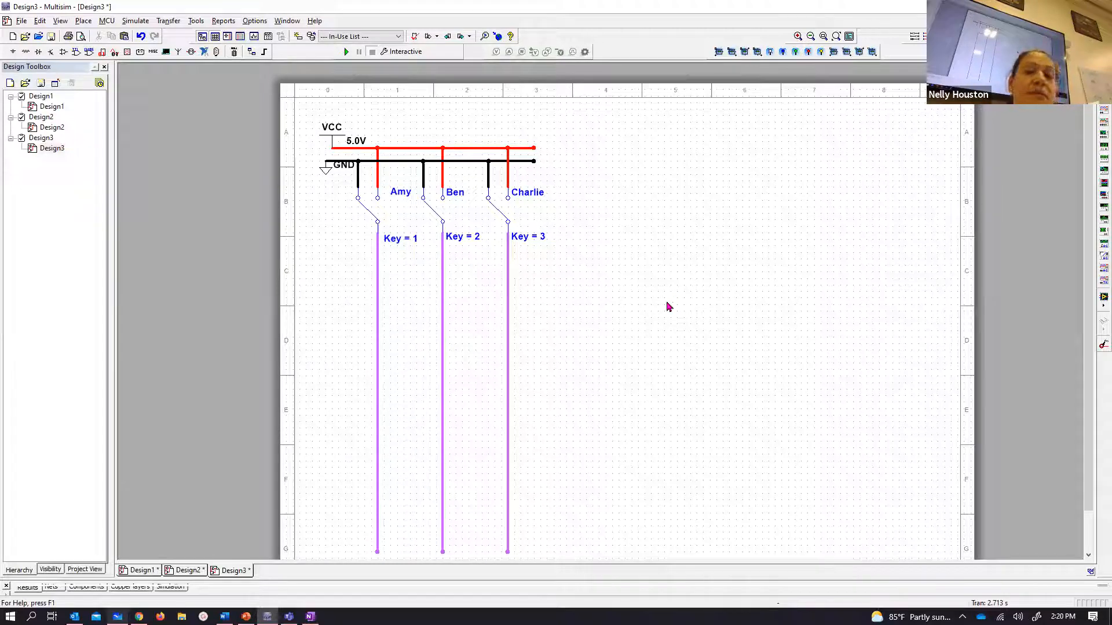
double_click(377, 305)
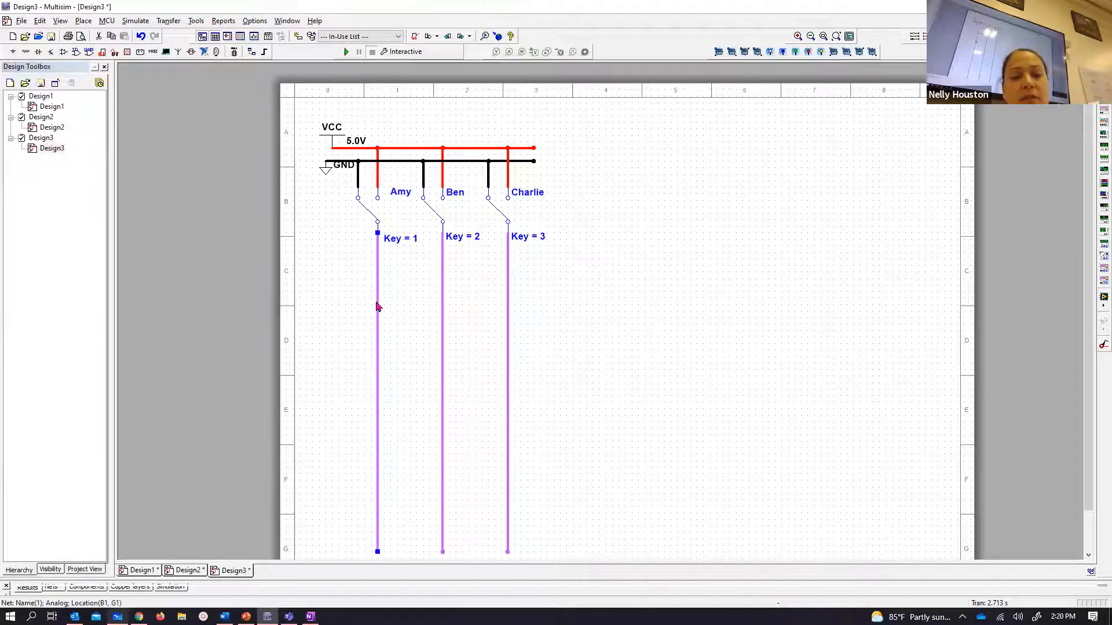
click(524, 259)
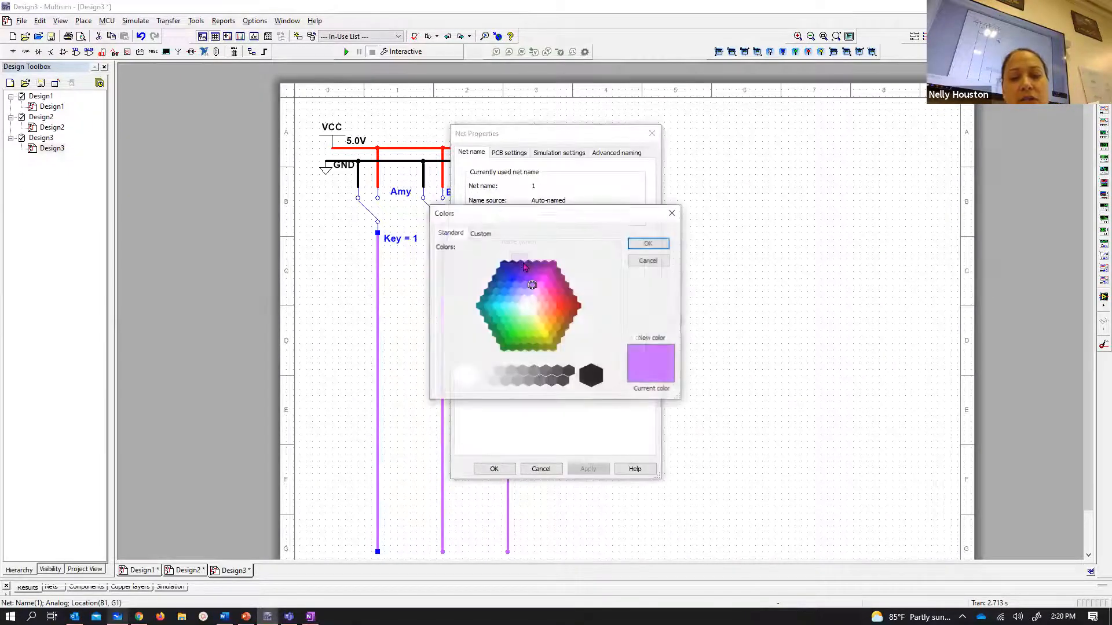
click(512, 336)
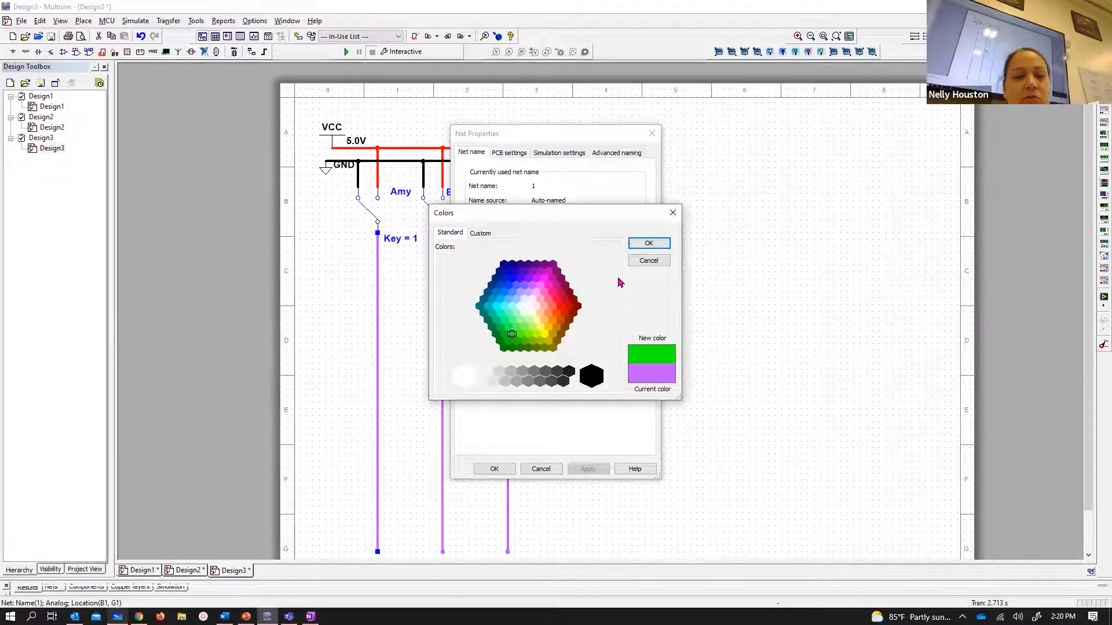
click(649, 243)
click(496, 469)
- Set the net color of the Key = 2 switch's vertical output wire to orange
double_click(443, 346)
click(520, 259)
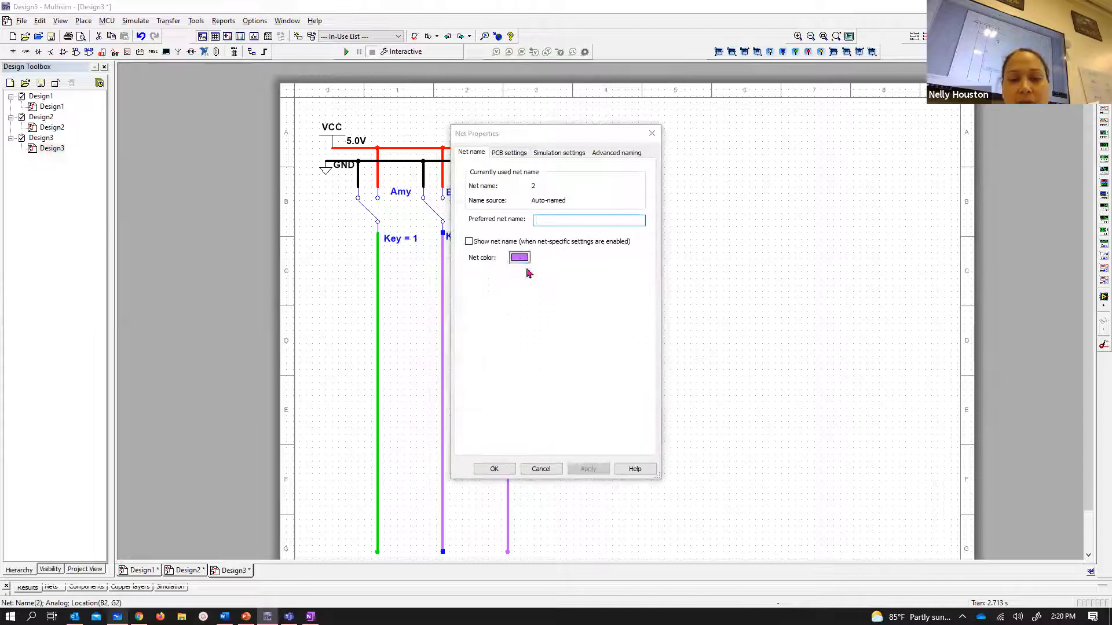
click(549, 326)
click(648, 243)
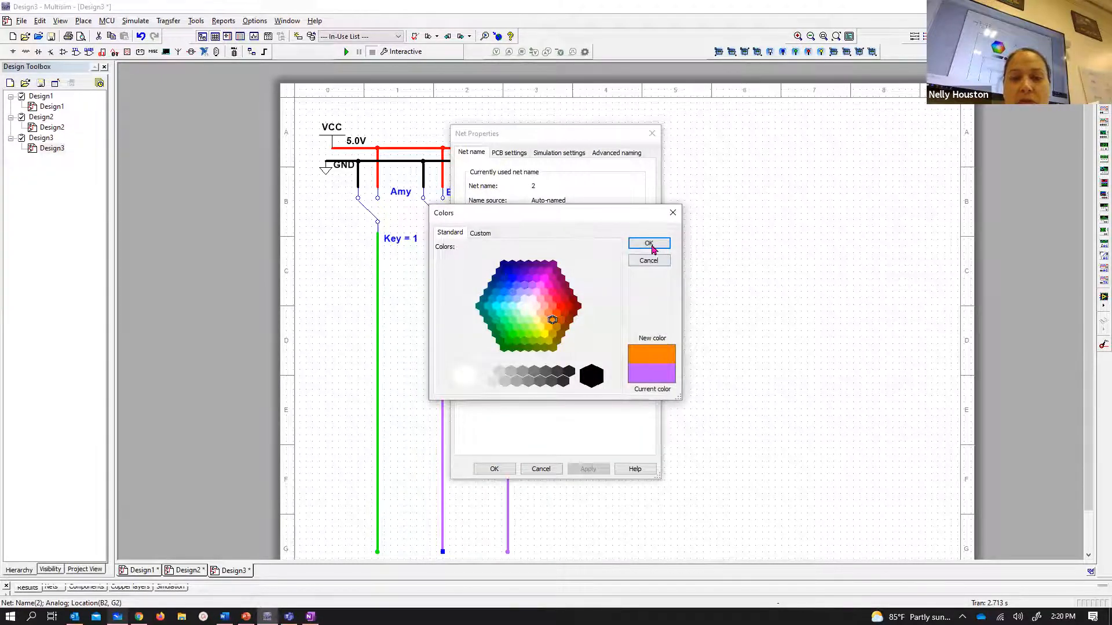
click(494, 469)
- Set the net color of the Key = 3 switch's vertical output wire to light blue
double_click(507, 364)
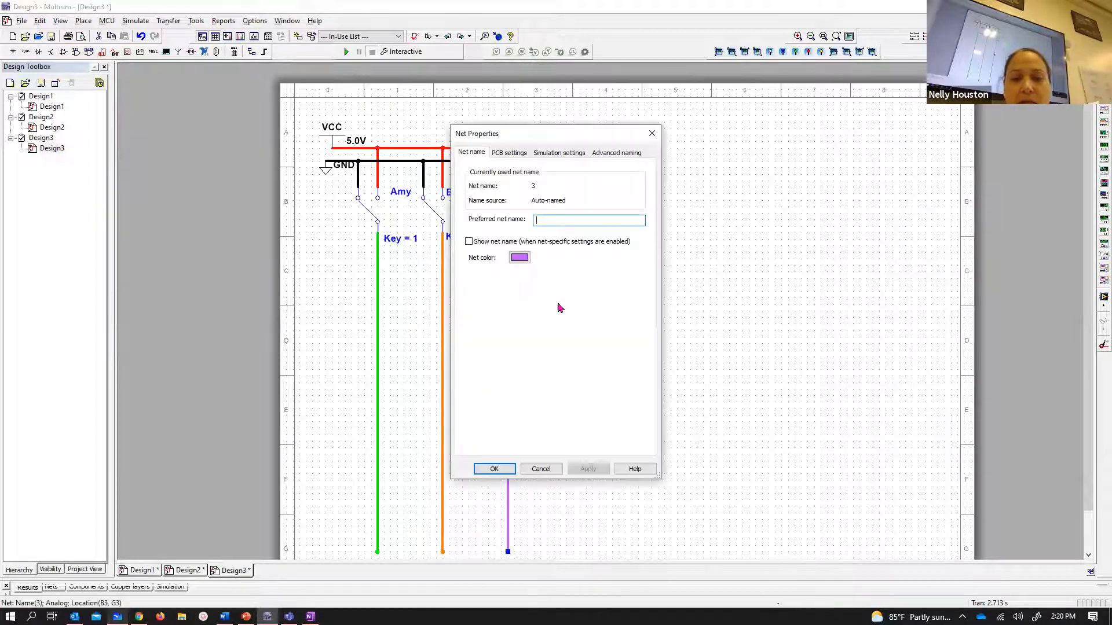
click(519, 258)
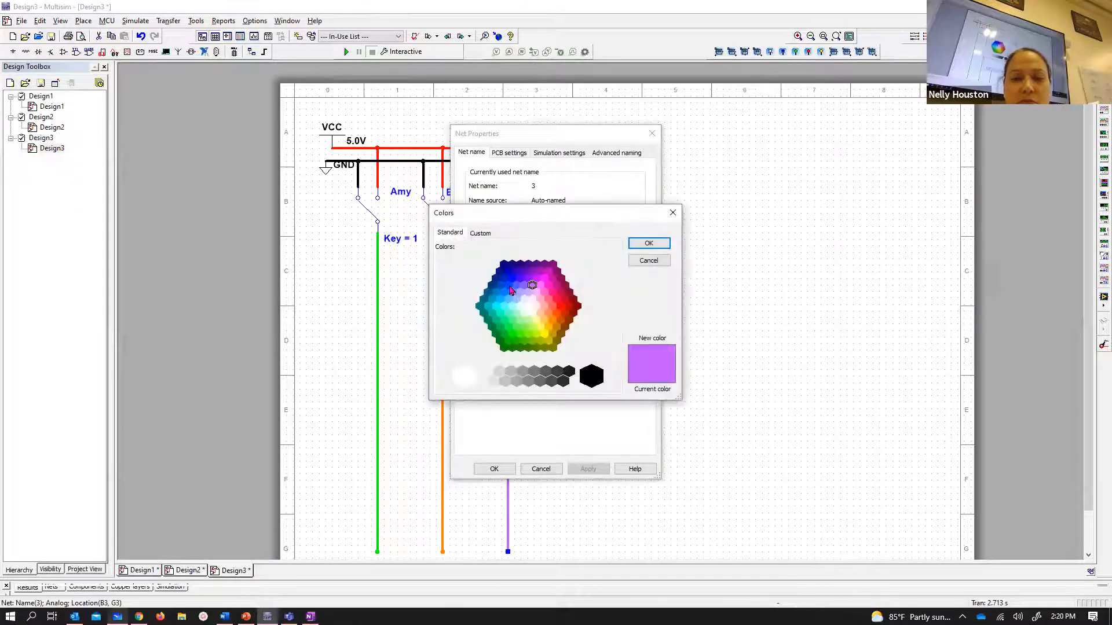
click(509, 285)
click(507, 304)
click(502, 302)
click(651, 246)
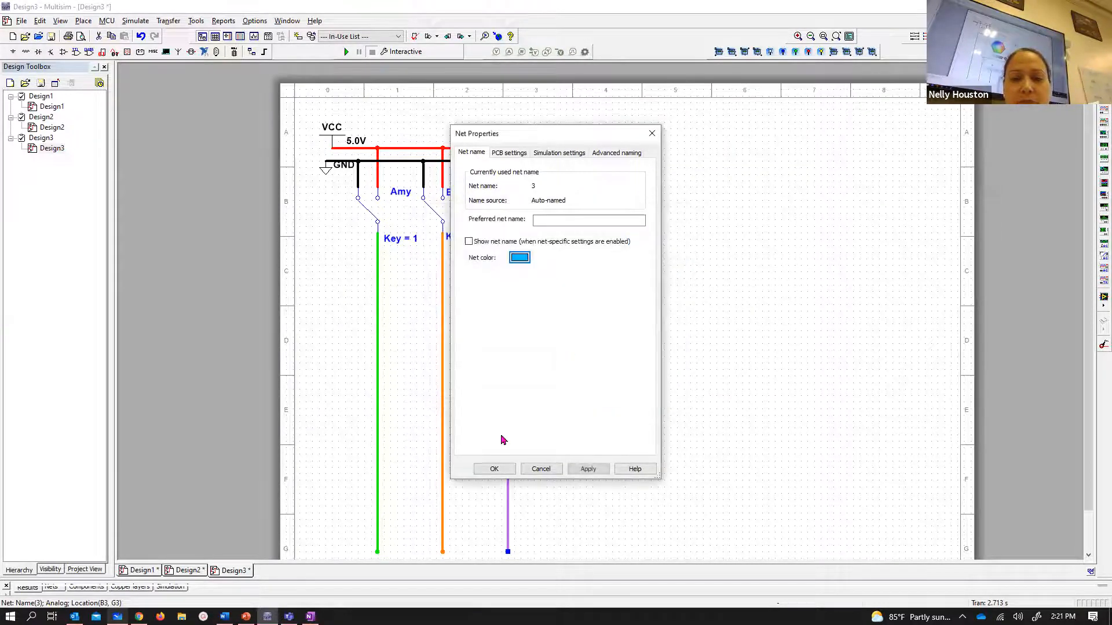
click(494, 469)
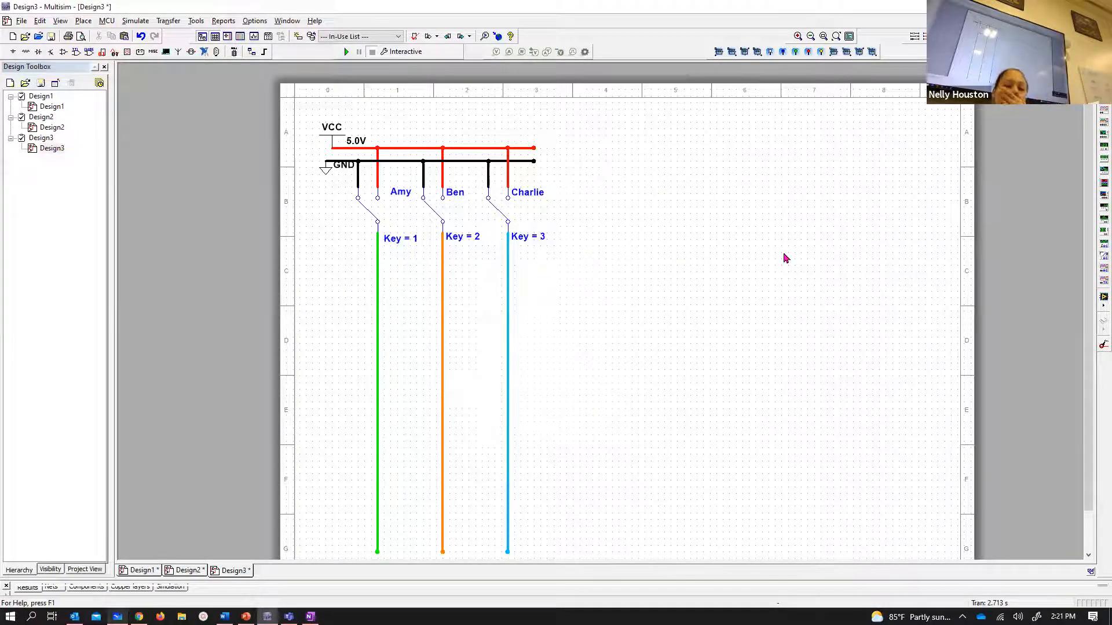
- Open the component browser and select the 74LS04N hex inverter from the TTL group's 74LS family
drag(637, 326, 613, 282)
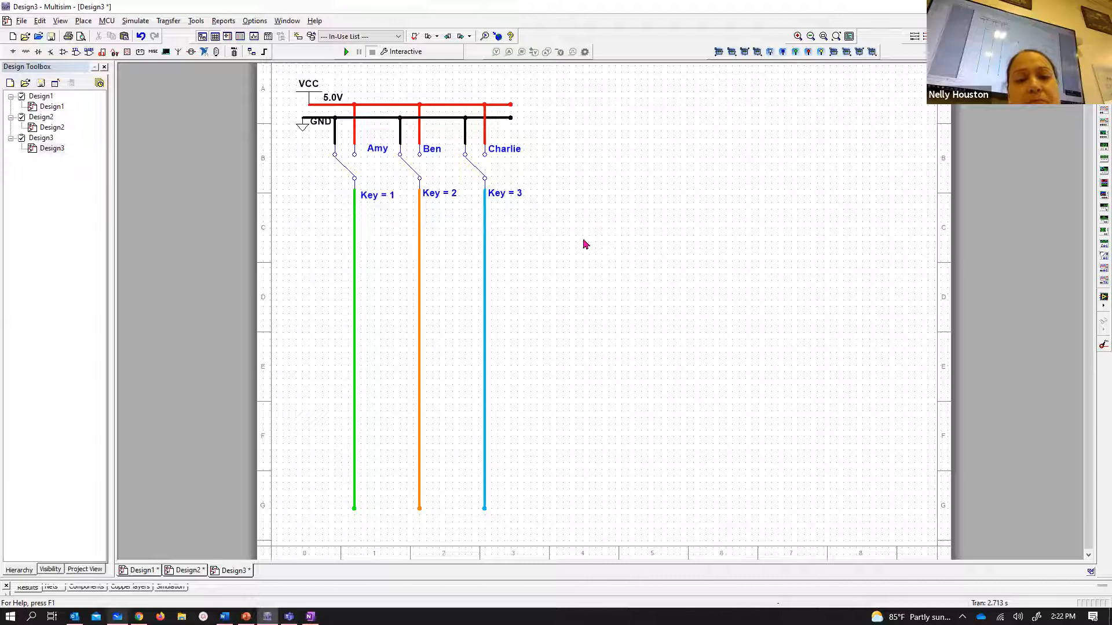
click(83, 21)
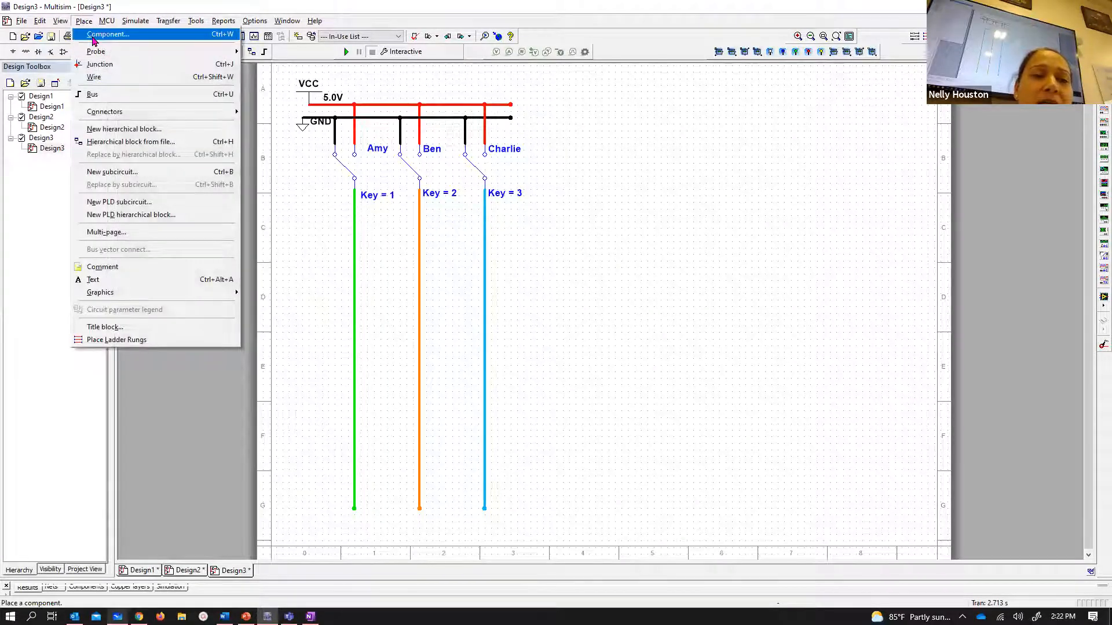
click(94, 36)
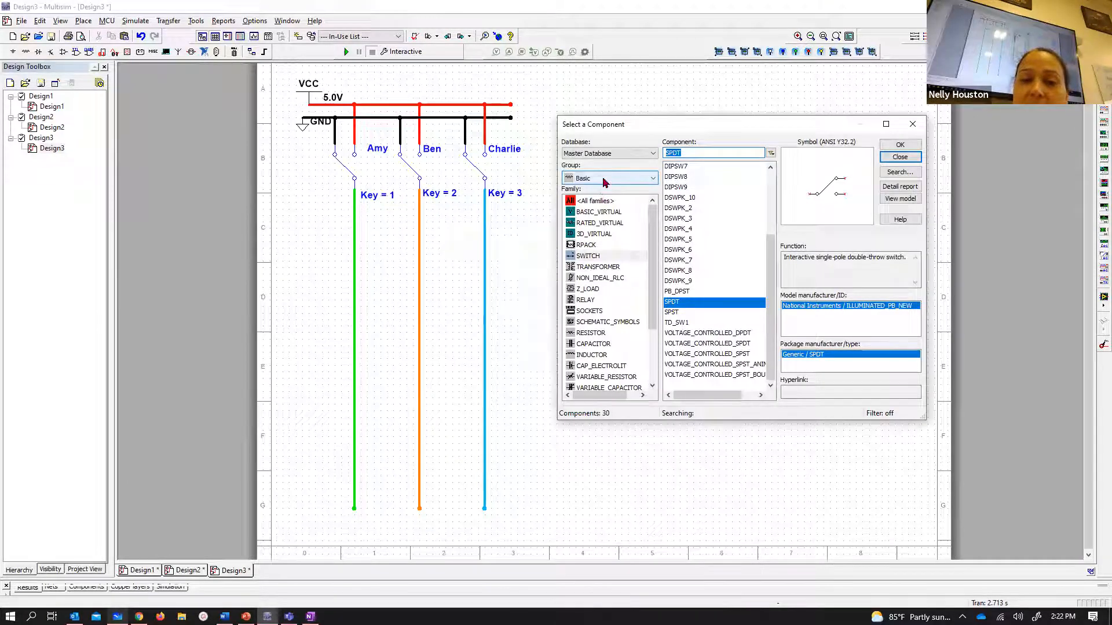
click(601, 180)
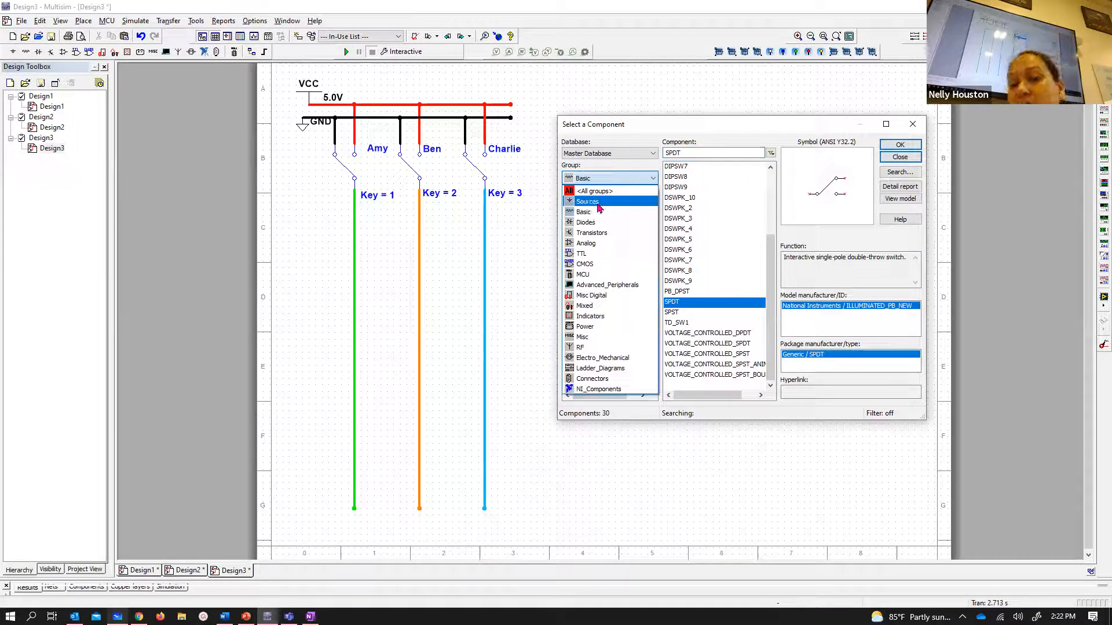
click(586, 255)
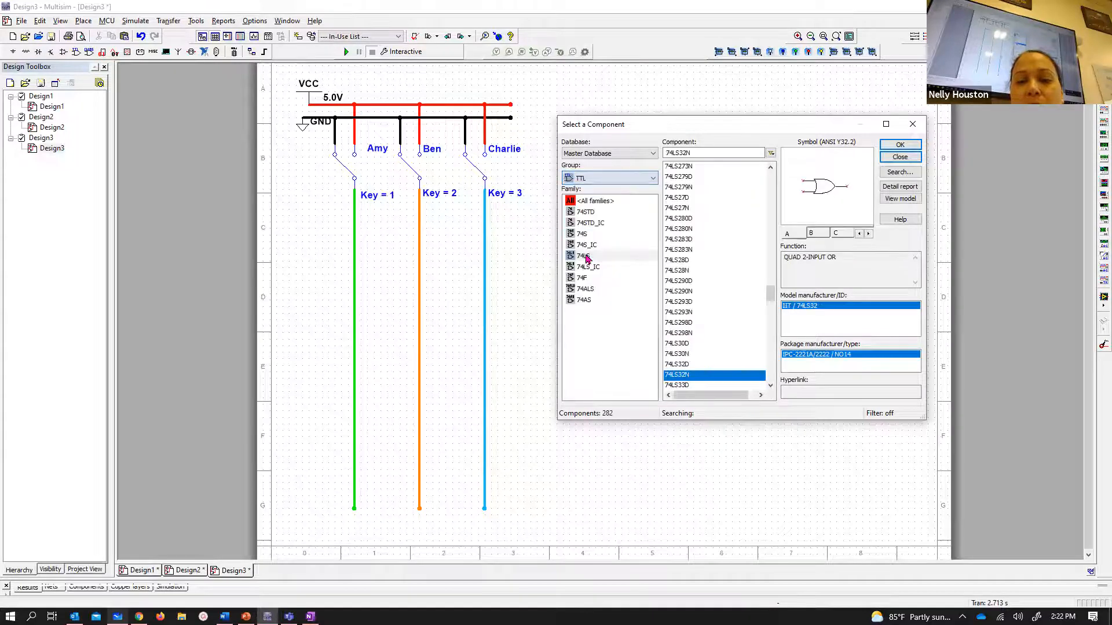
click(595, 257)
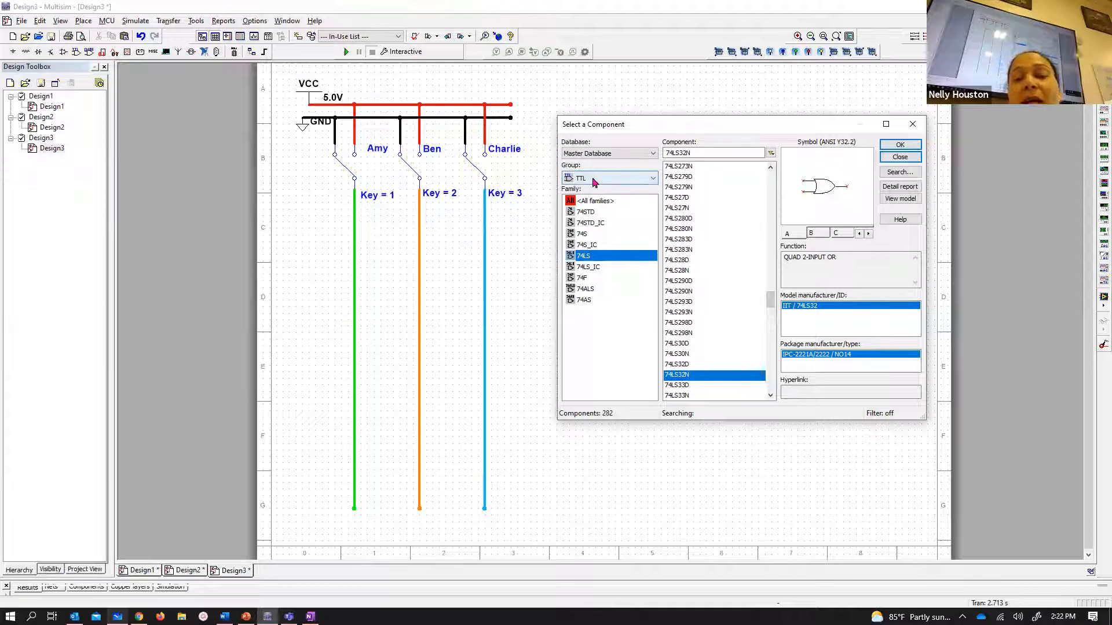
click(592, 259)
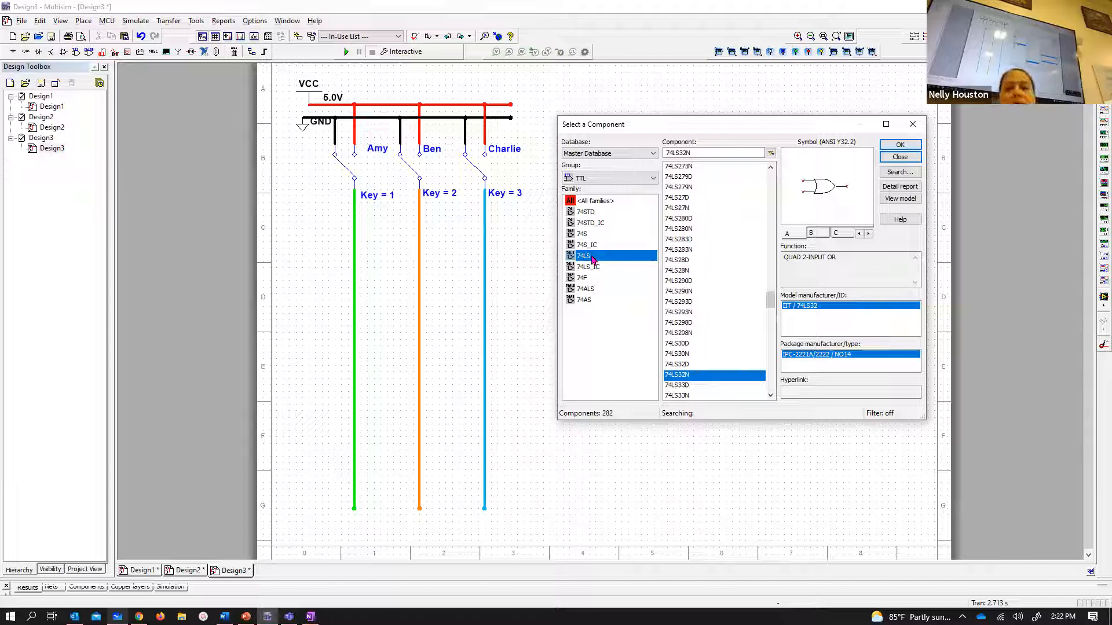
drag(771, 300, 770, 173)
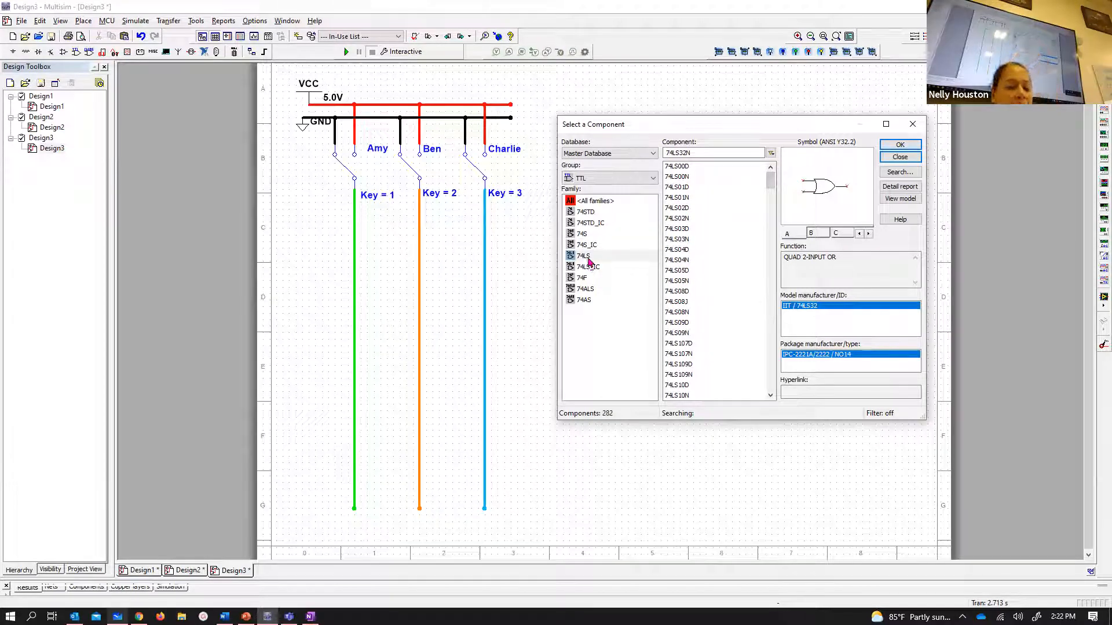
click(693, 262)
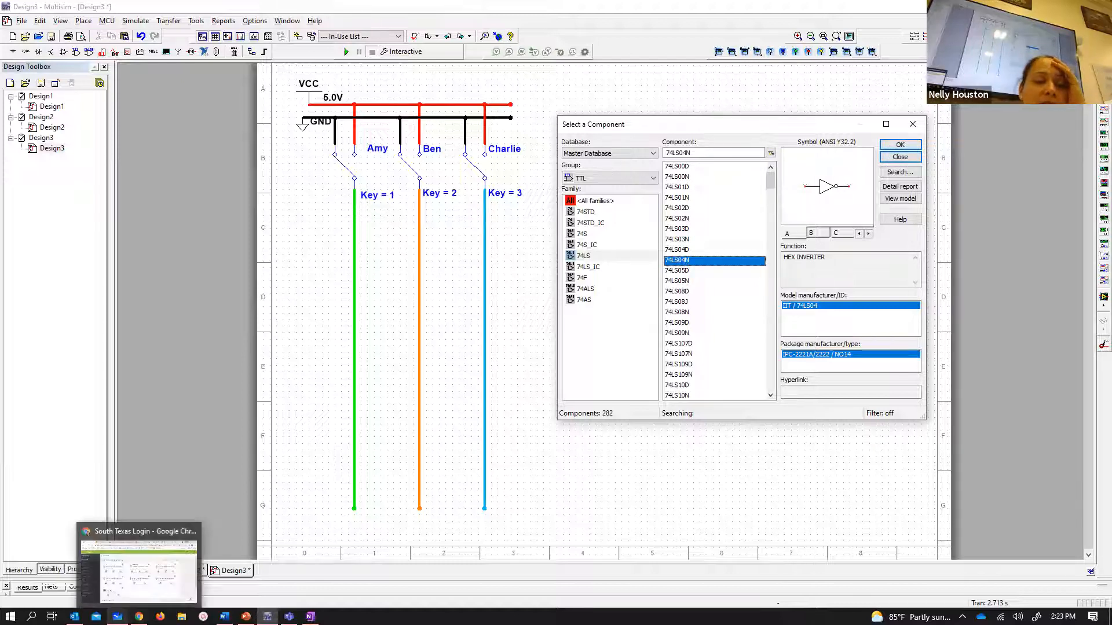
- Consult the AOI sketch in Microsoft Whiteboard, return to Multisim and confirm the 74LS04N for placement
click(119, 616)
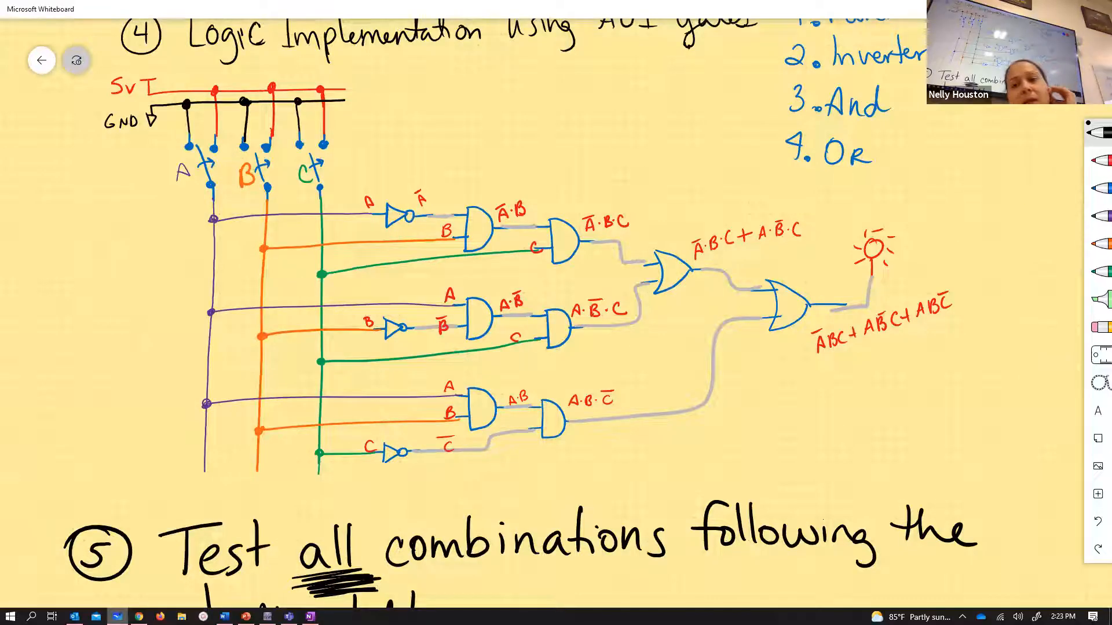
key(alt+Tab)
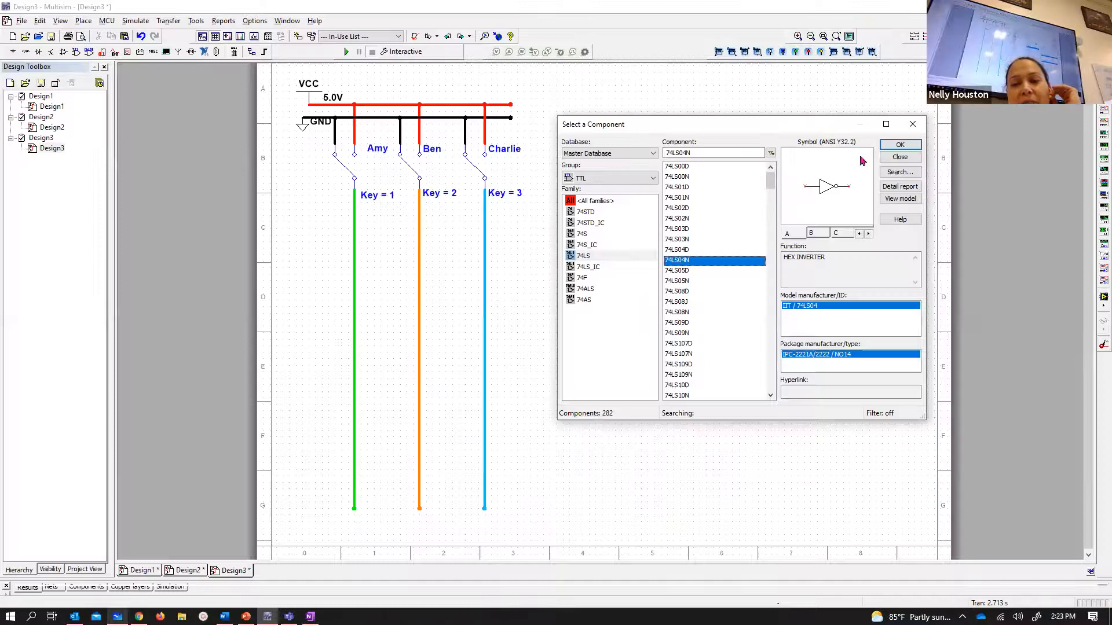
click(899, 146)
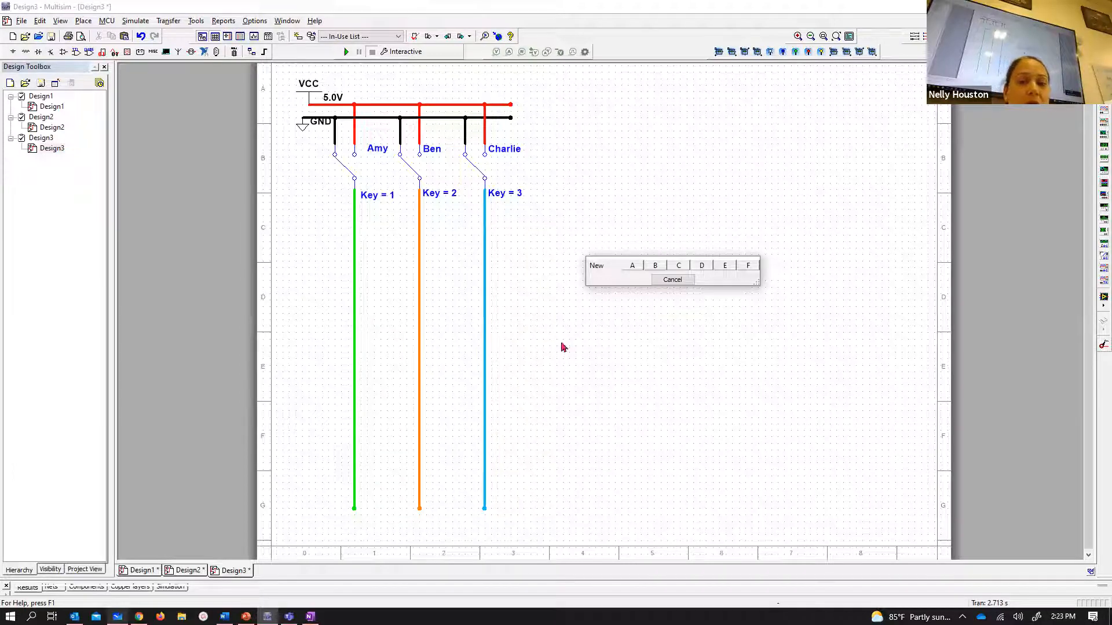
- Switch to Chrome and examine the 74LS04 datasheet's connection diagram, comparing its inverters with Multisim's section choices A to F
click(139, 616)
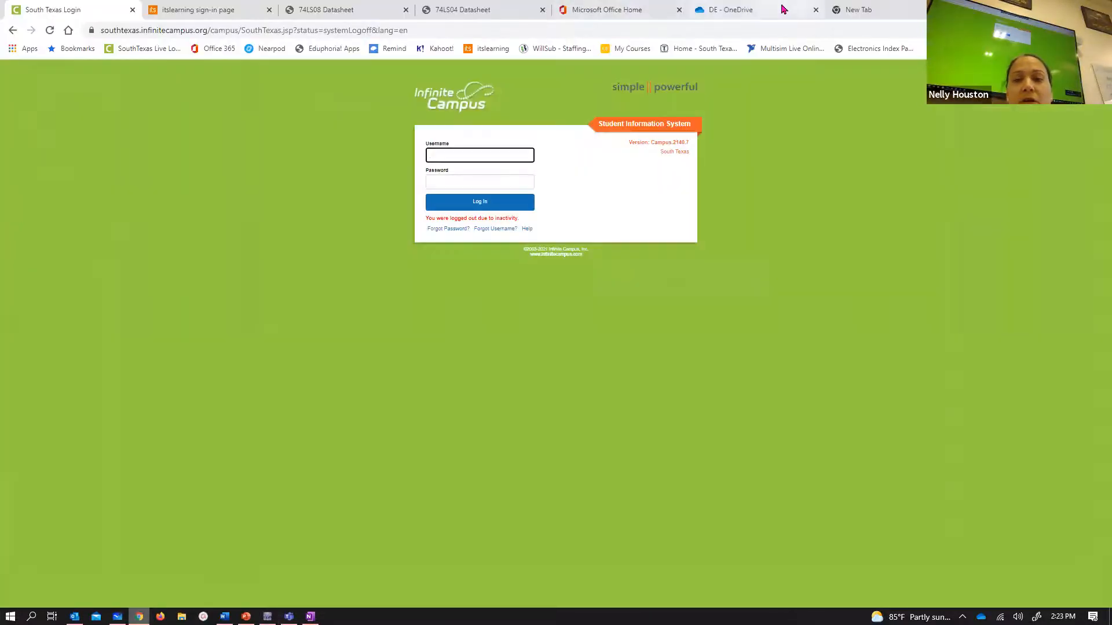
click(453, 10)
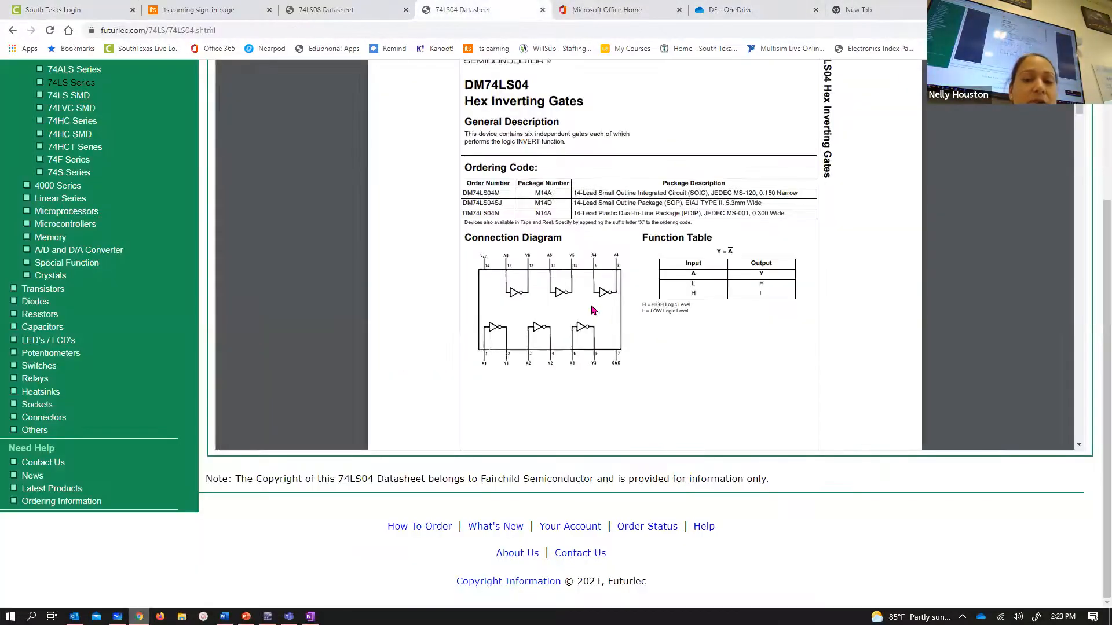
scroll(570, 323, up, 5)
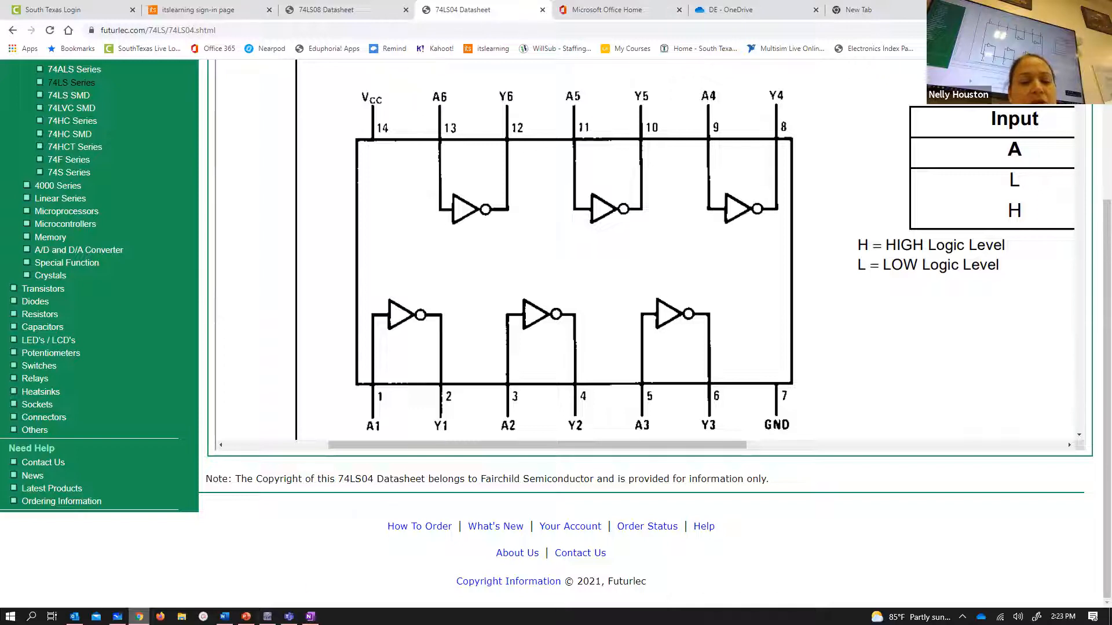
click(267, 617)
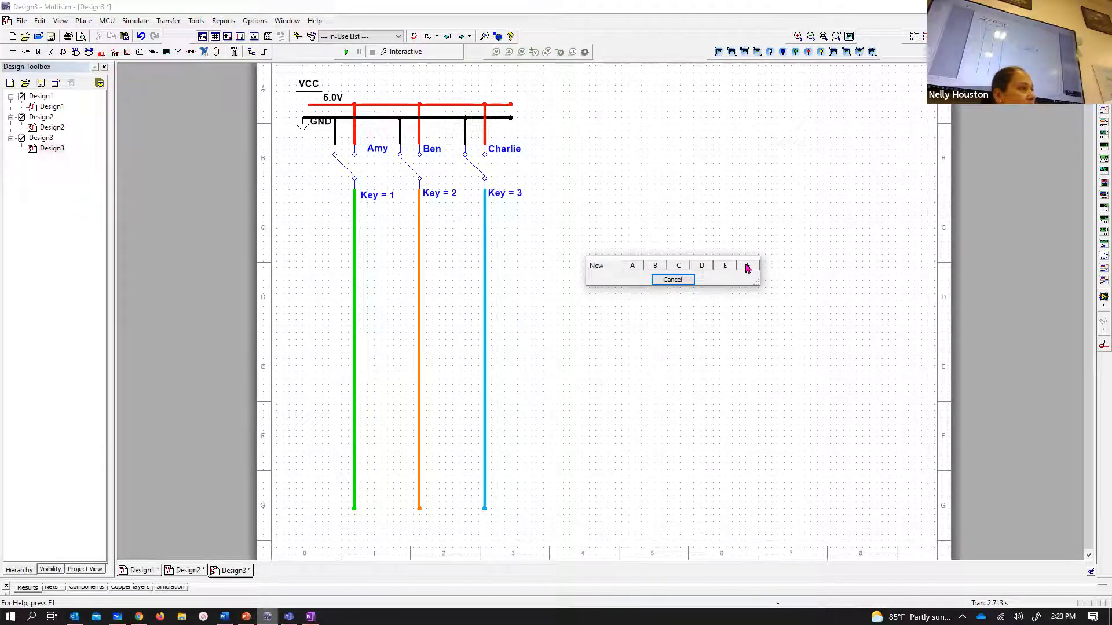
click(139, 616)
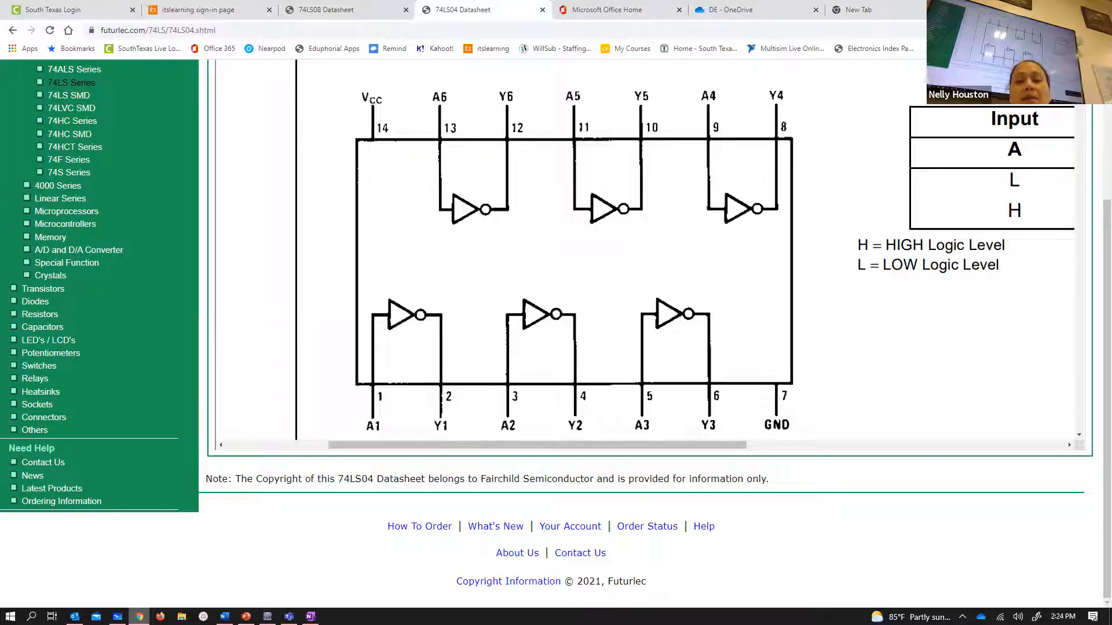
- Switch back to Multisim and place sections A, B and C of one 74LS04N inverter in a column beside the switch lines
key(alt+Tab)
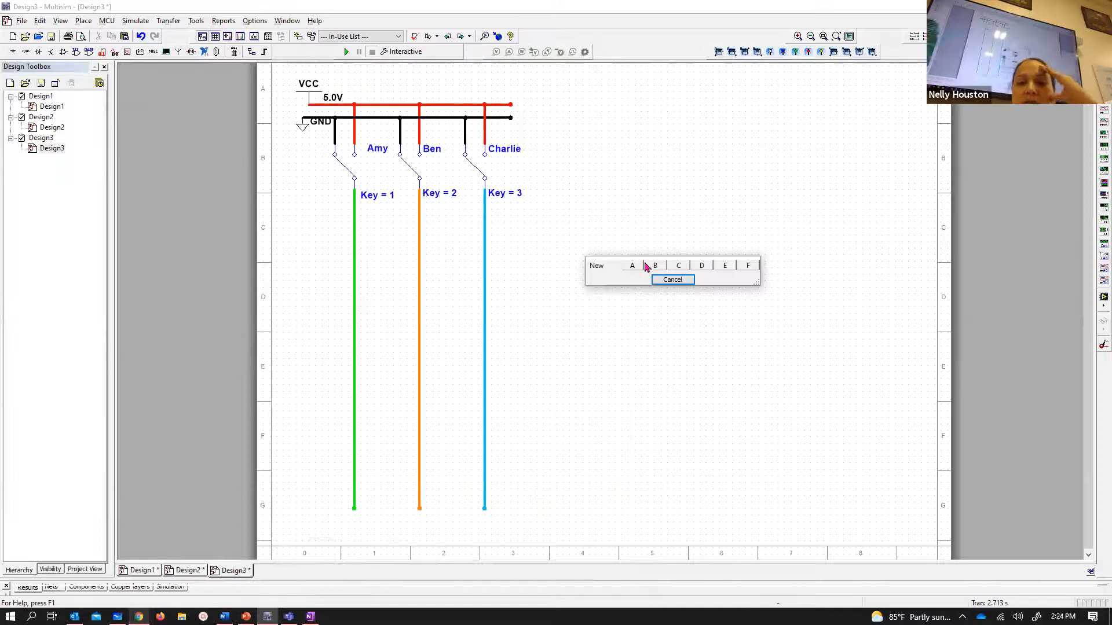
click(634, 267)
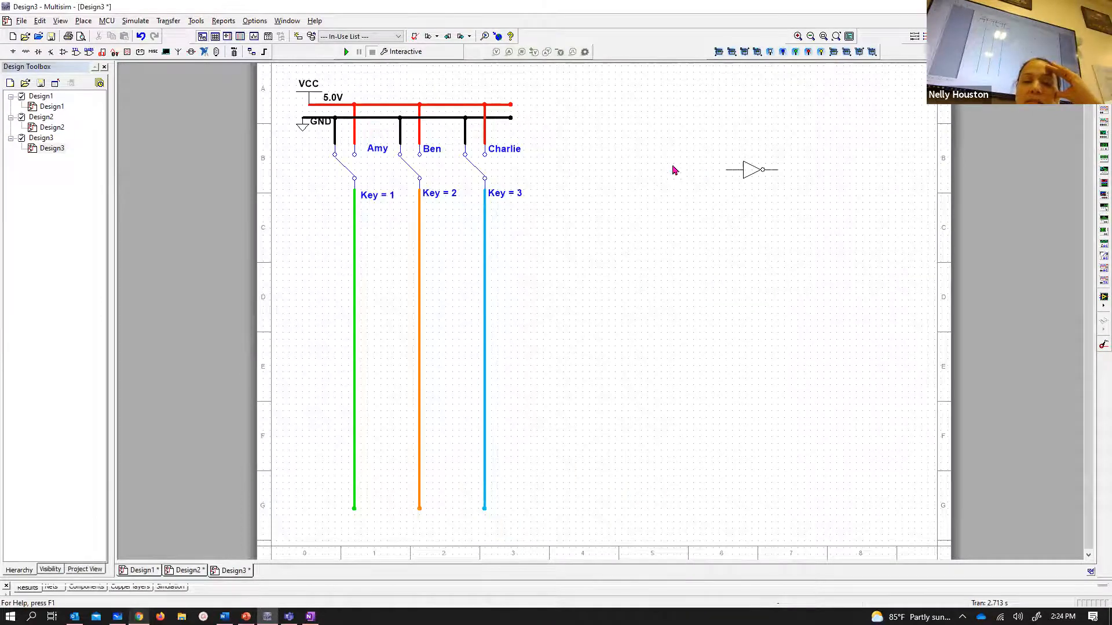
click(744, 140)
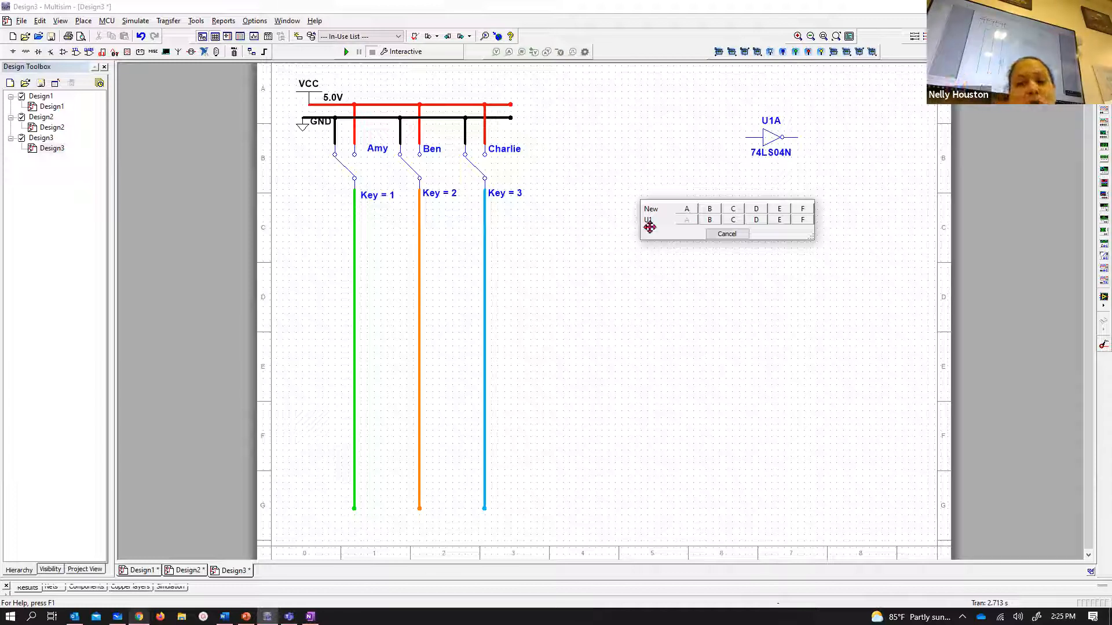
click(714, 221)
click(746, 197)
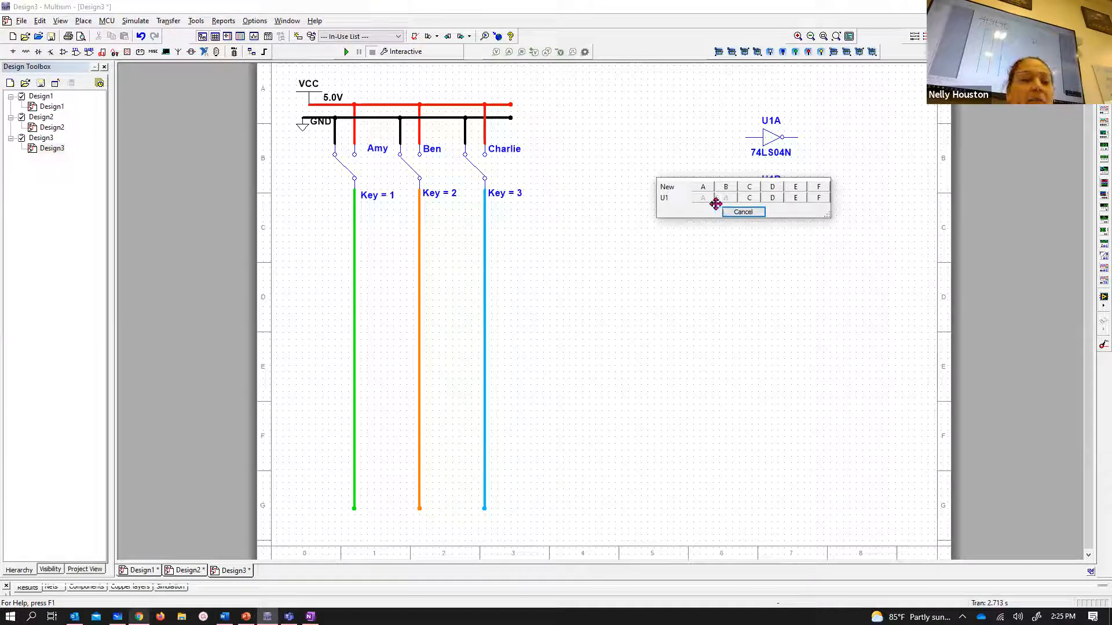
click(750, 198)
click(745, 255)
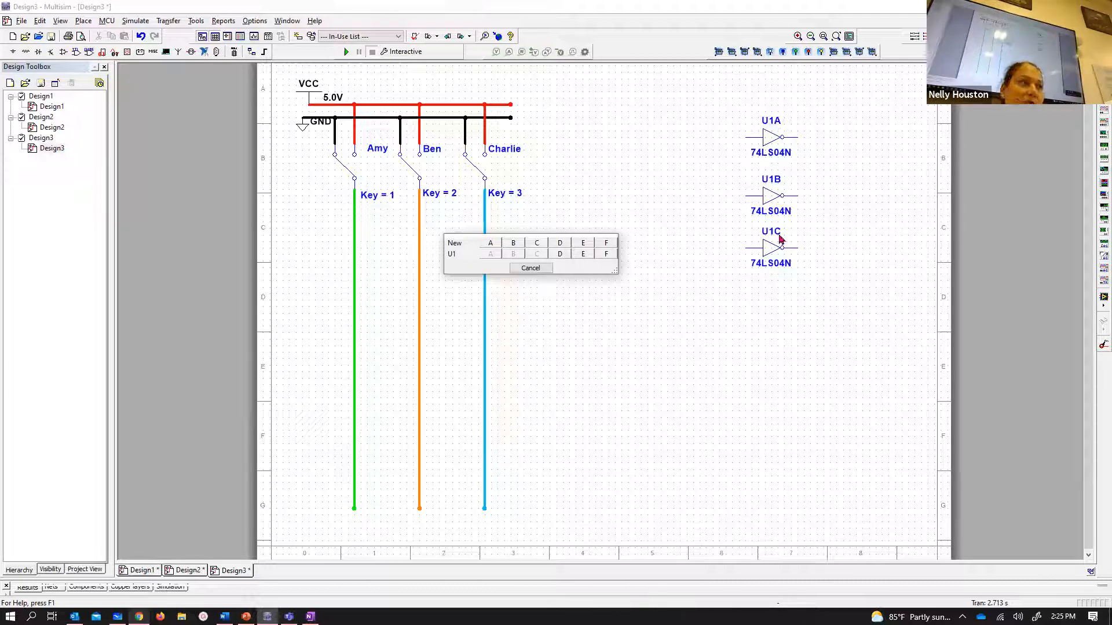
click(524, 267)
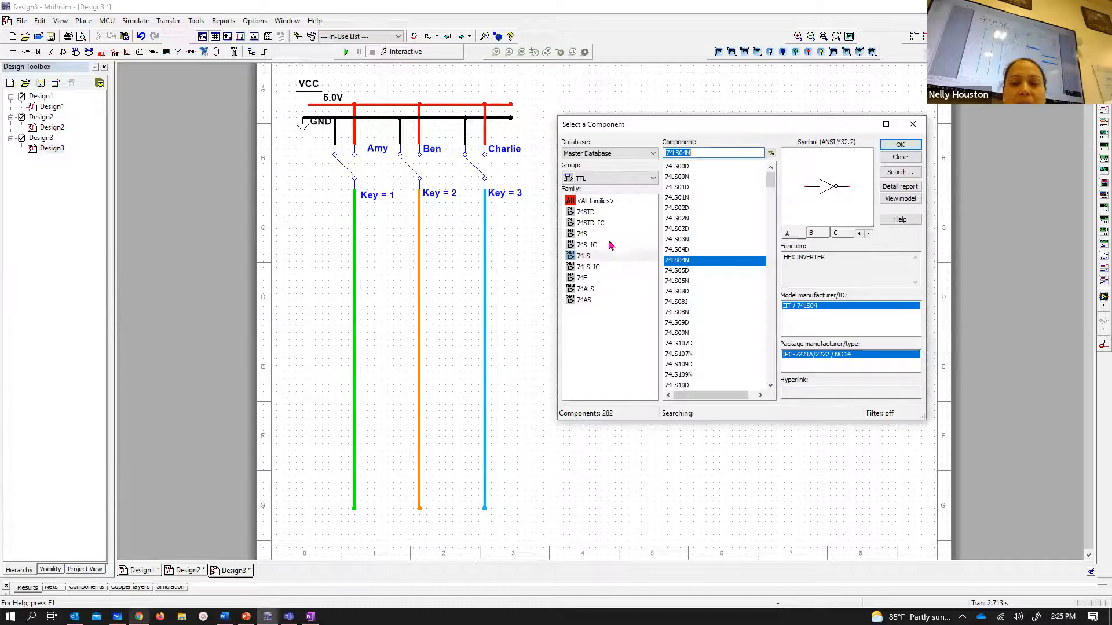
- Choose the 74LS08N quad 2-input AND from the 74LS family for placement and move its section chooser clear of the inverters
click(689, 313)
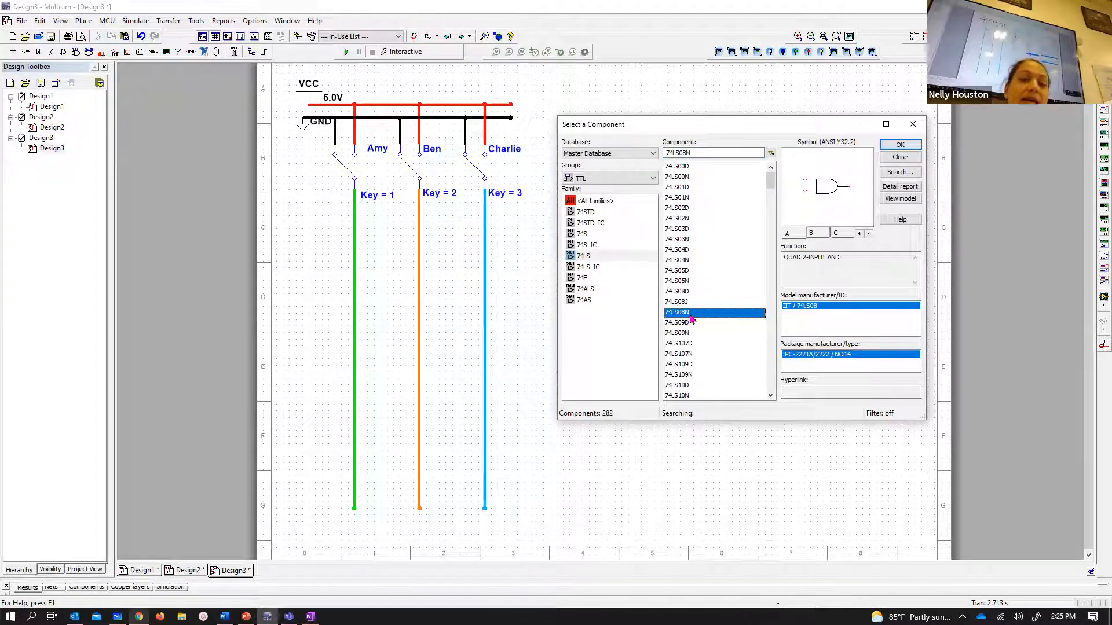
click(900, 145)
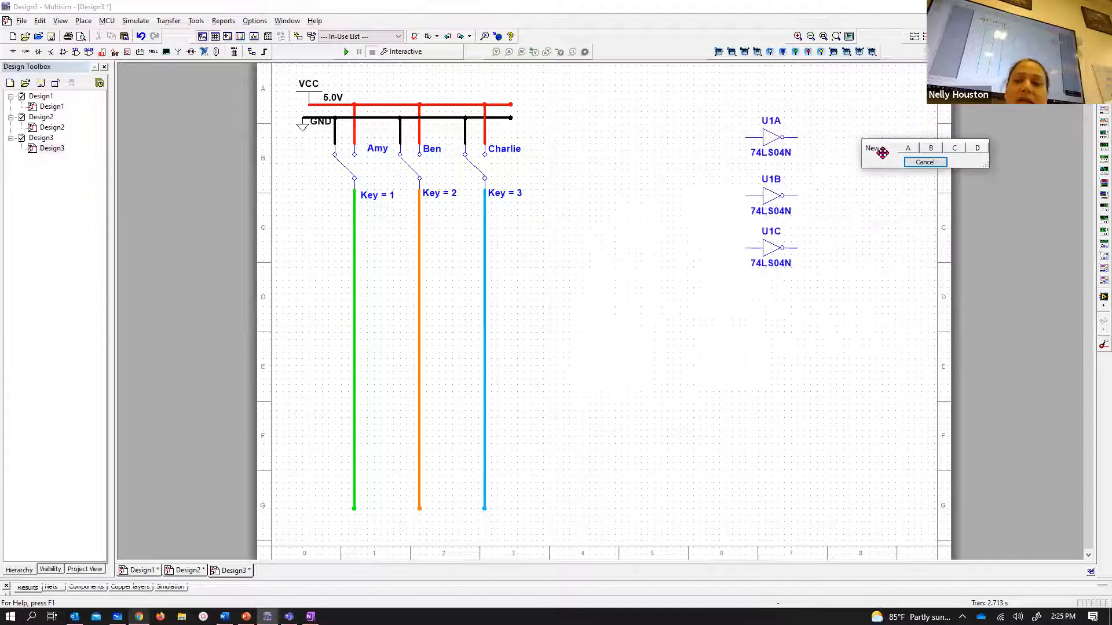
drag(882, 152, 538, 347)
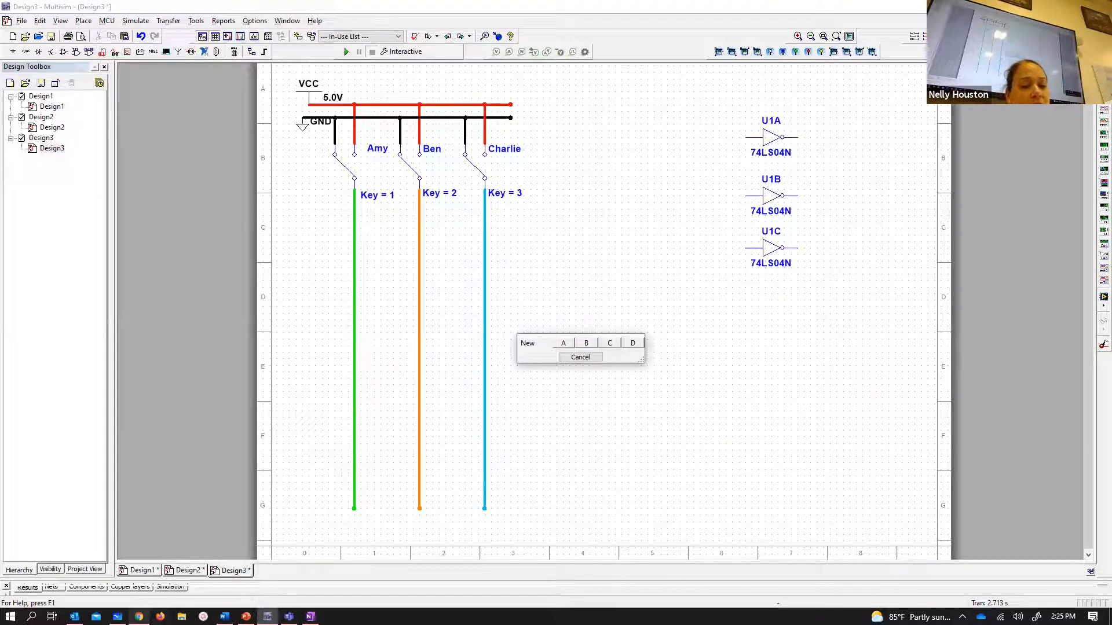
- Consult the 74LS08 datasheet's connection diagram in Chrome and the AOI sketch in Microsoft Whiteboard for the AND gates needed
click(139, 616)
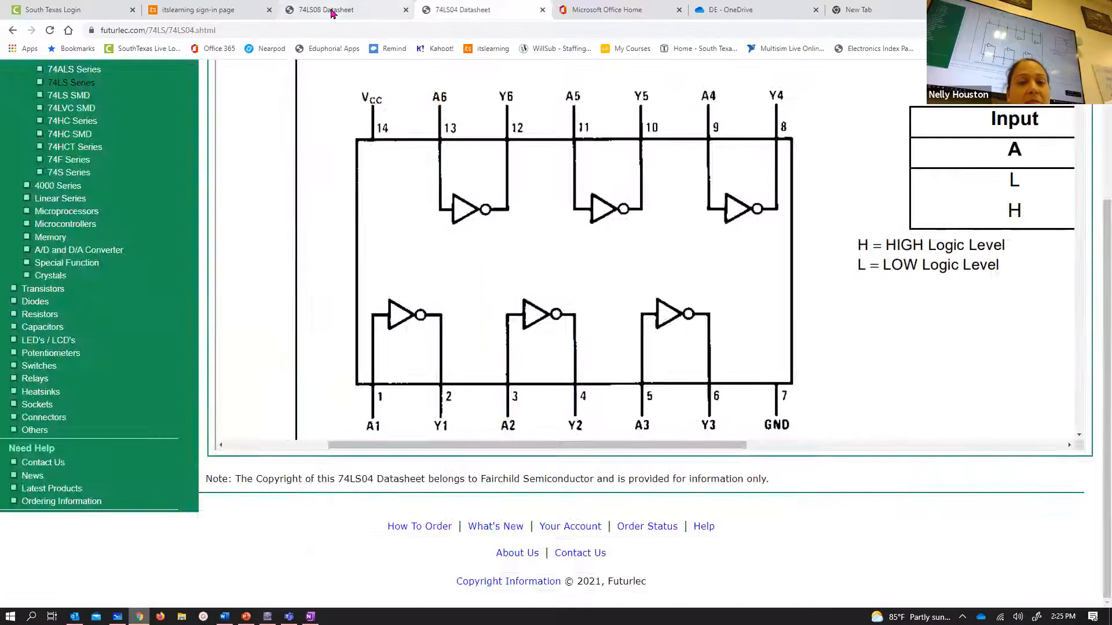
click(333, 11)
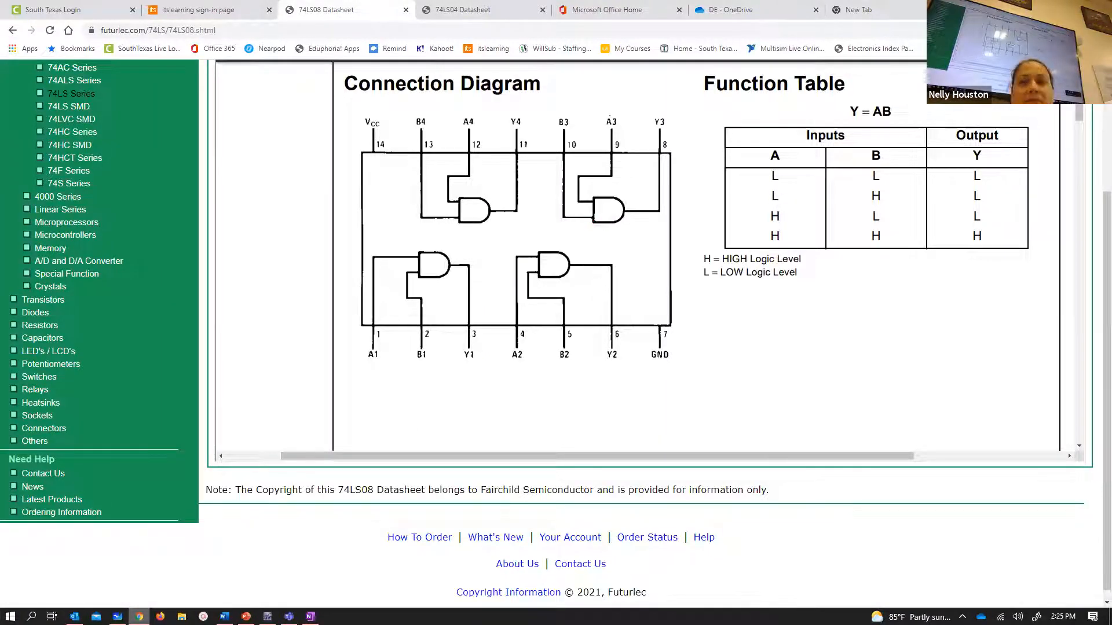
key(alt+Tab)
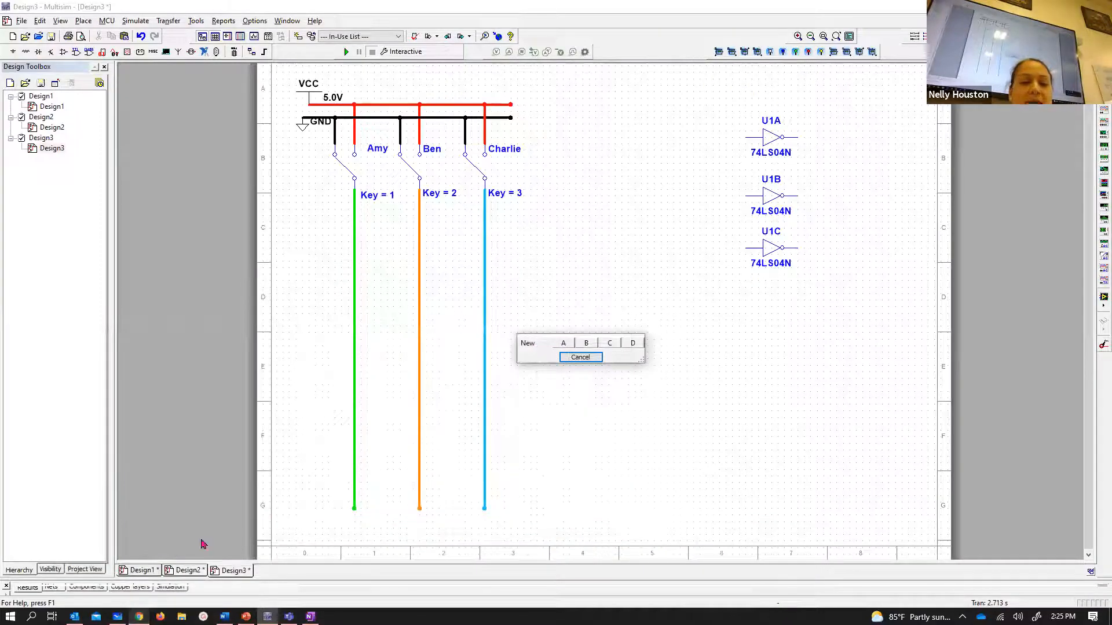
click(118, 616)
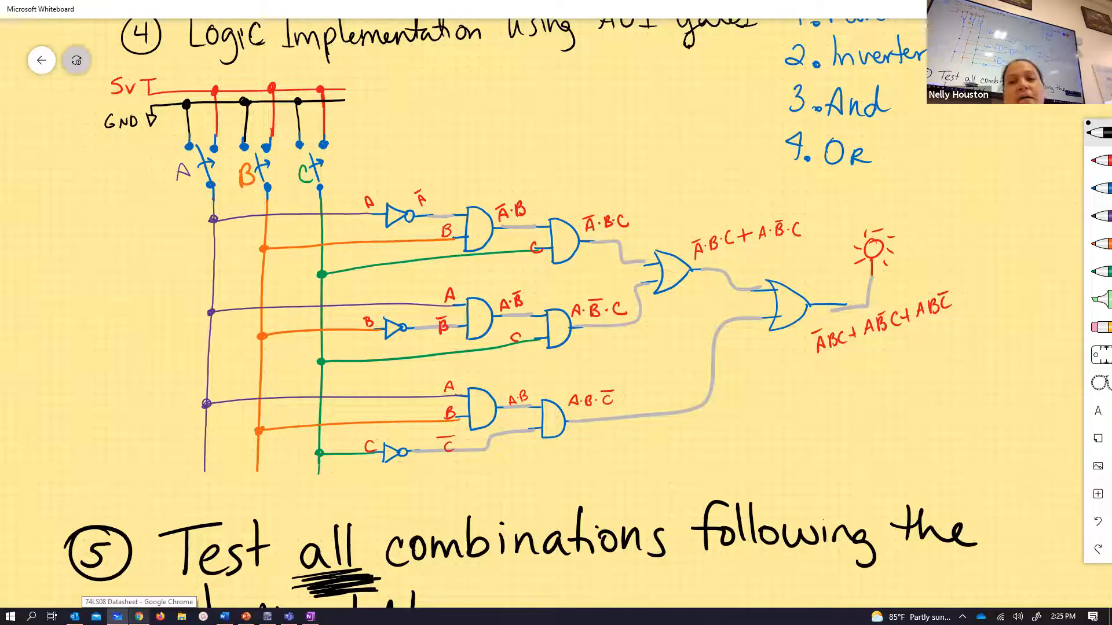
click(1045, 9)
- Place sections A, B, C and D of the first 74LS08N AND chip in a column beside the inverters
click(564, 345)
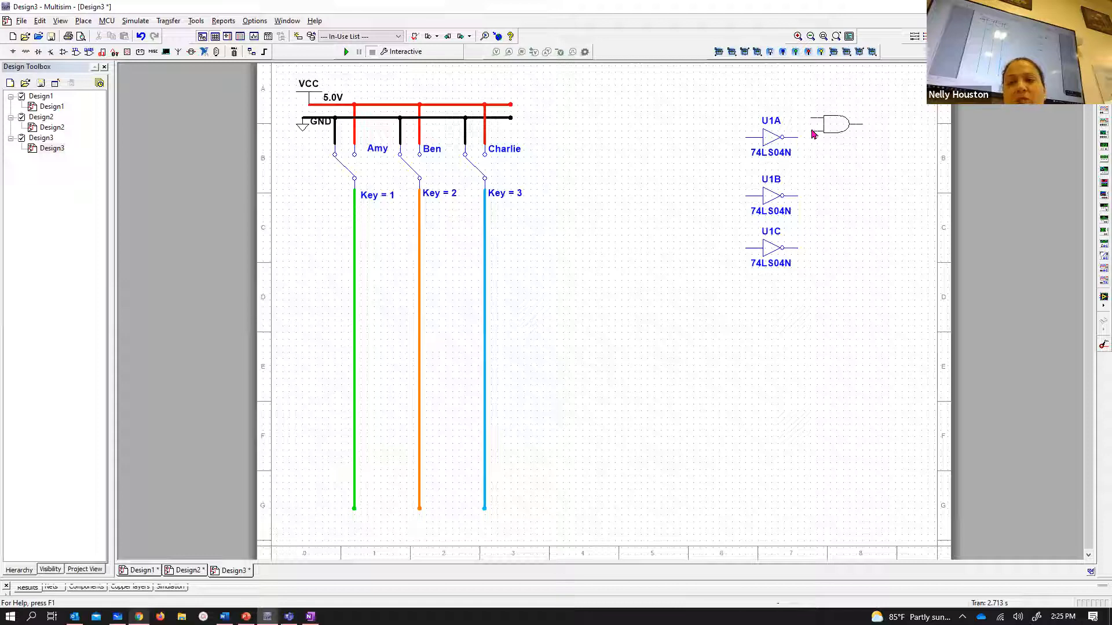
click(813, 135)
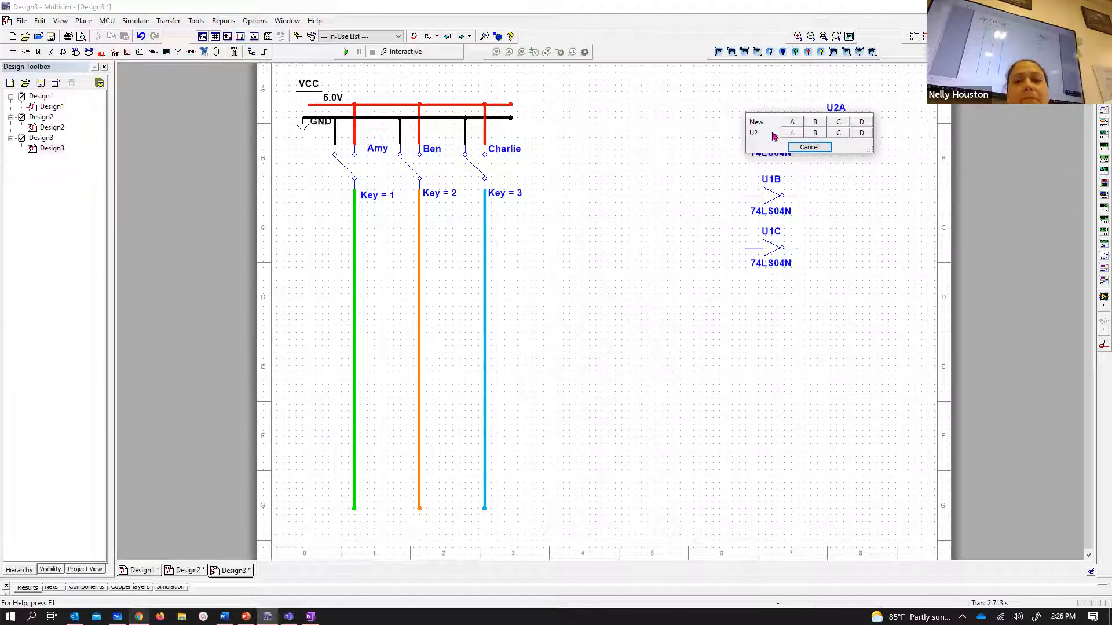
drag(773, 136, 565, 219)
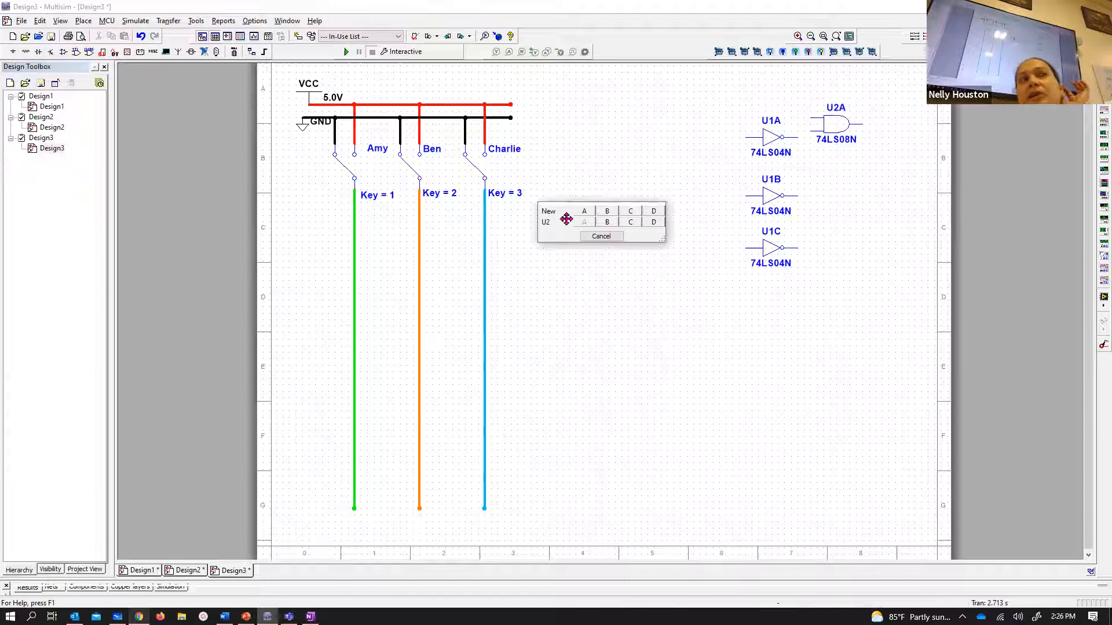
click(606, 223)
click(814, 180)
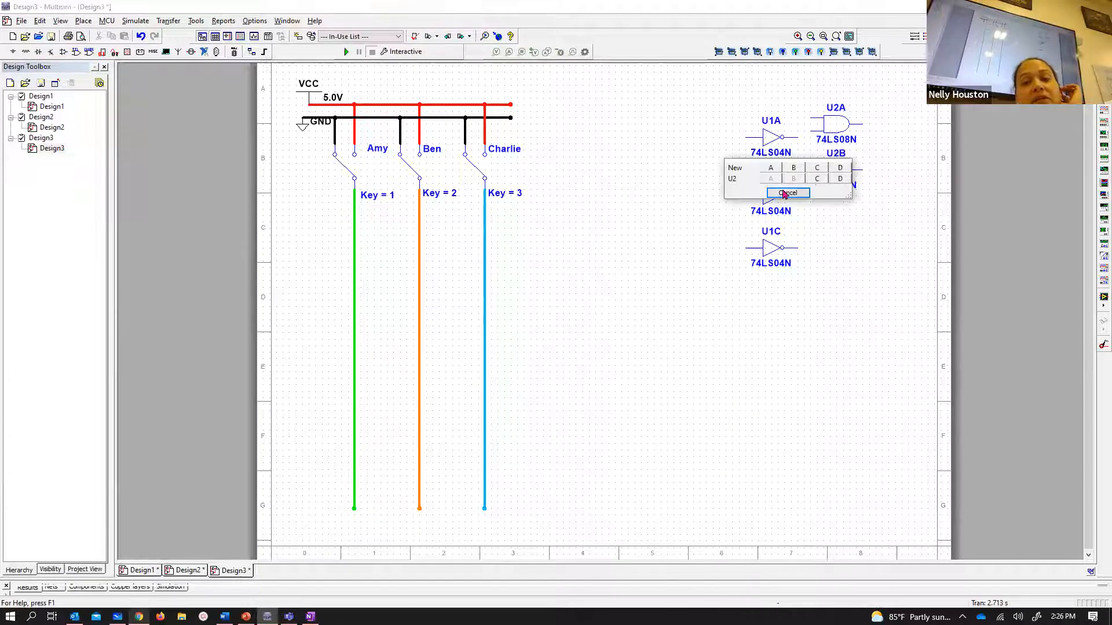
click(817, 183)
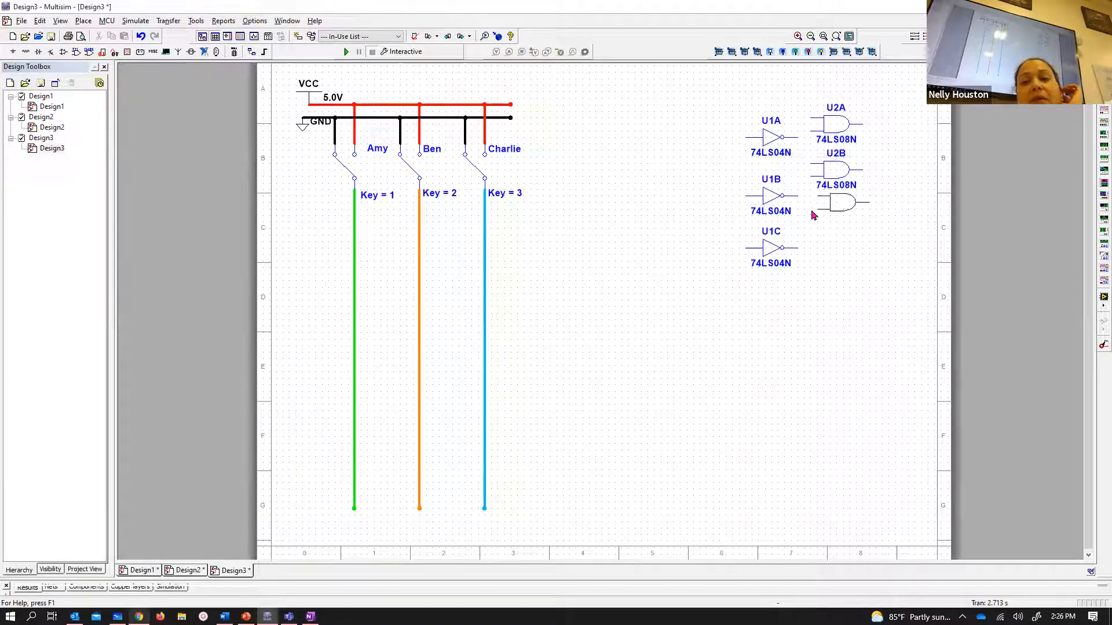
click(792, 231)
click(810, 231)
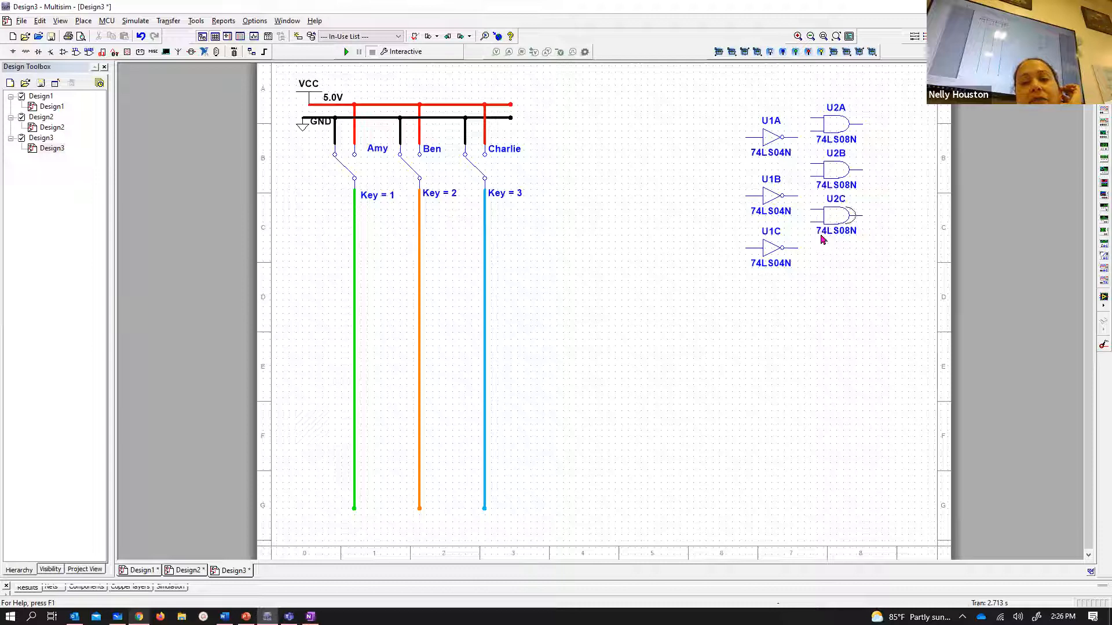
click(813, 258)
- Place sections A and B of a second 74LS08N below the first chip's four AND gates and end the placement
click(813, 267)
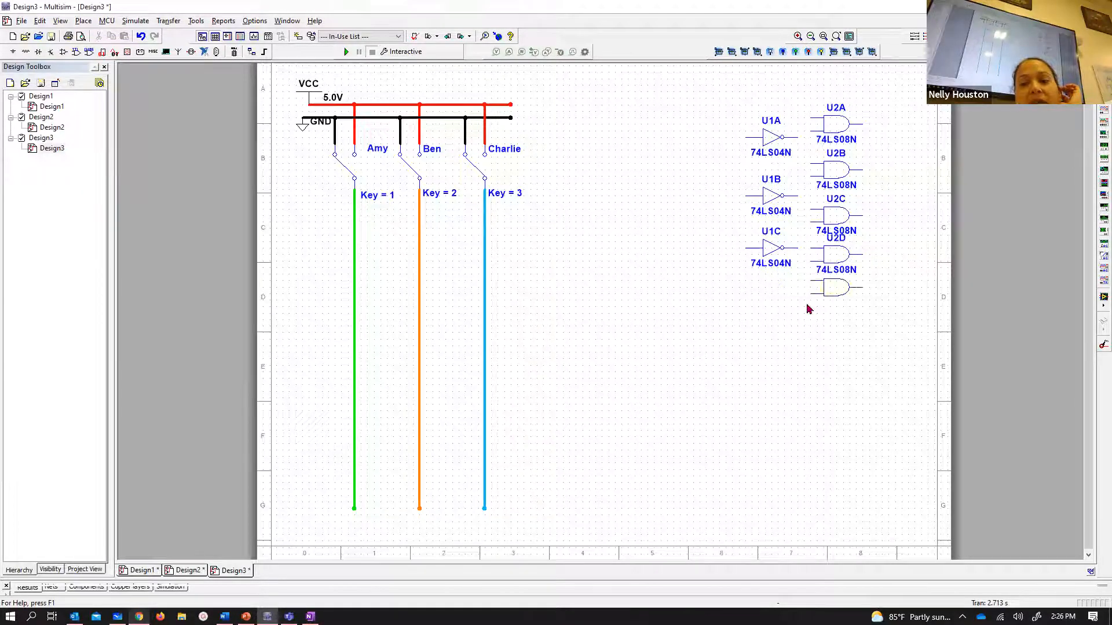
click(814, 302)
click(813, 312)
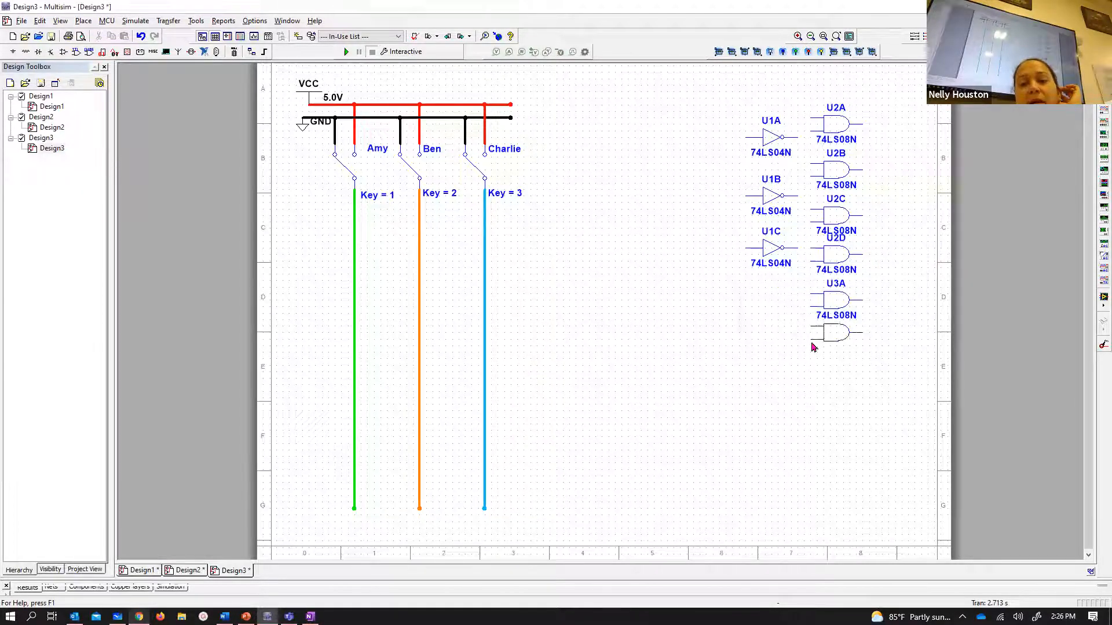
click(794, 338)
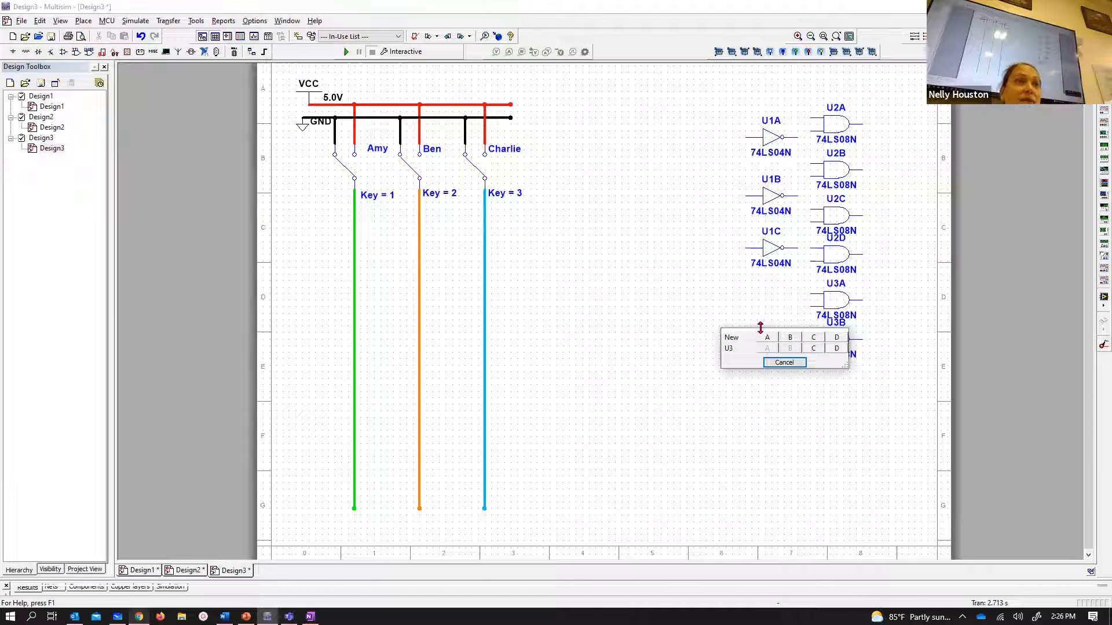
click(784, 362)
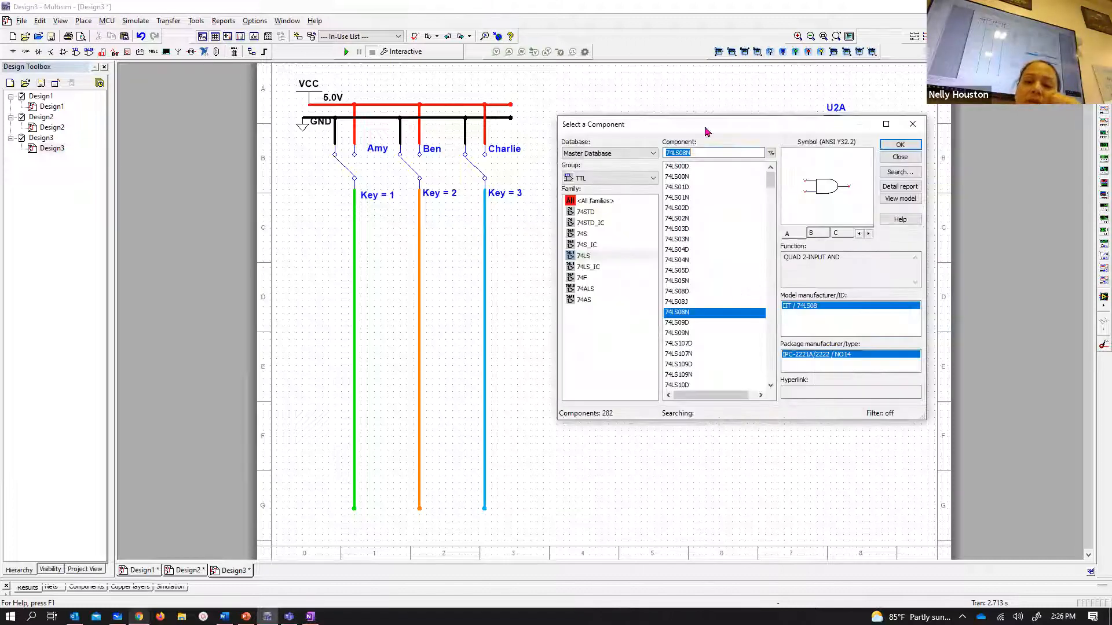
- Move the component browser off the placed gates and choose the 74LS32N quad 2-input OR from the 74LS family
drag(705, 131, 467, 146)
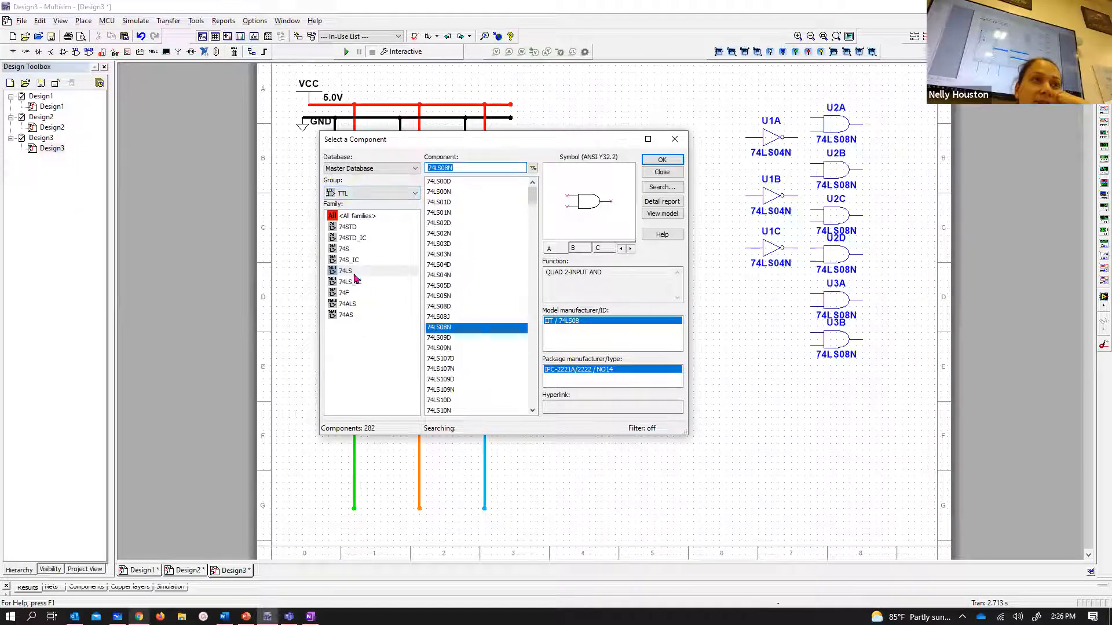
click(440, 275)
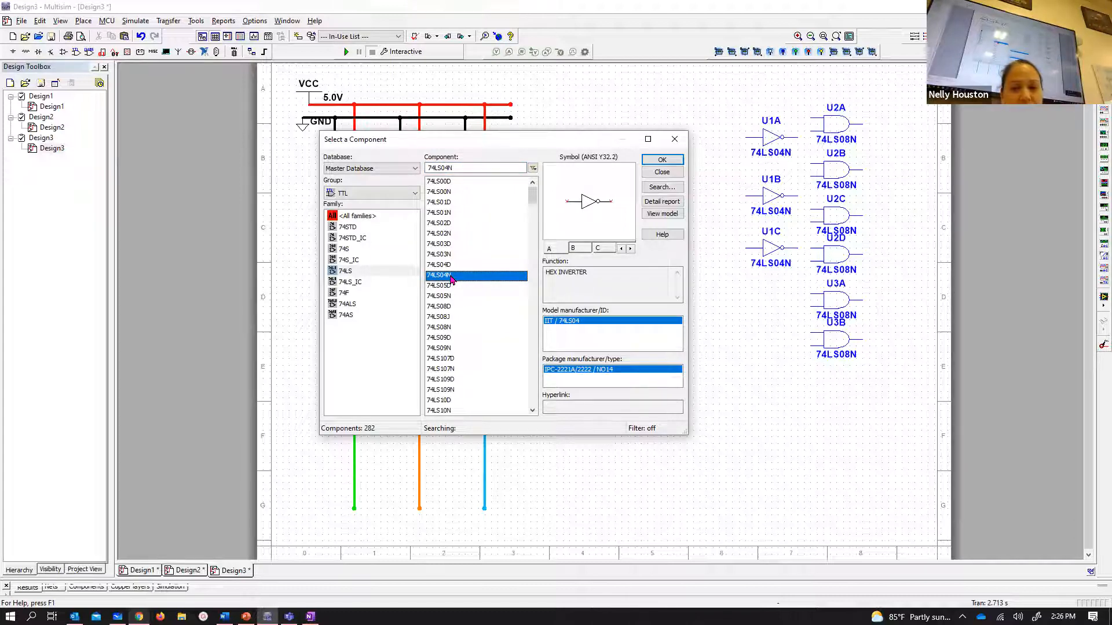
click(445, 328)
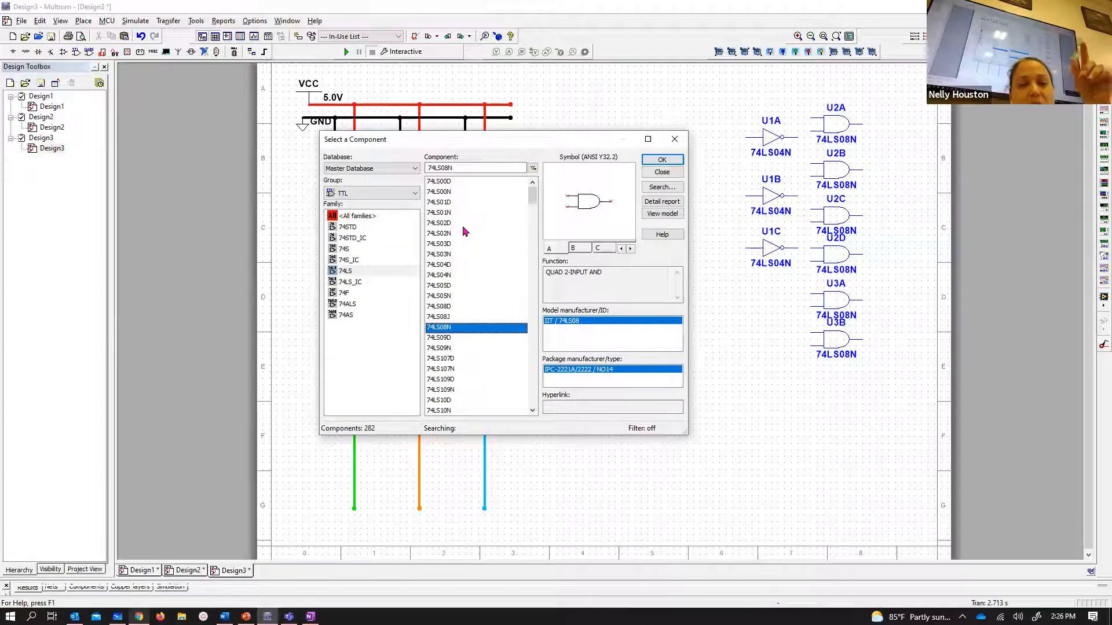
scroll(463, 232, down, 1)
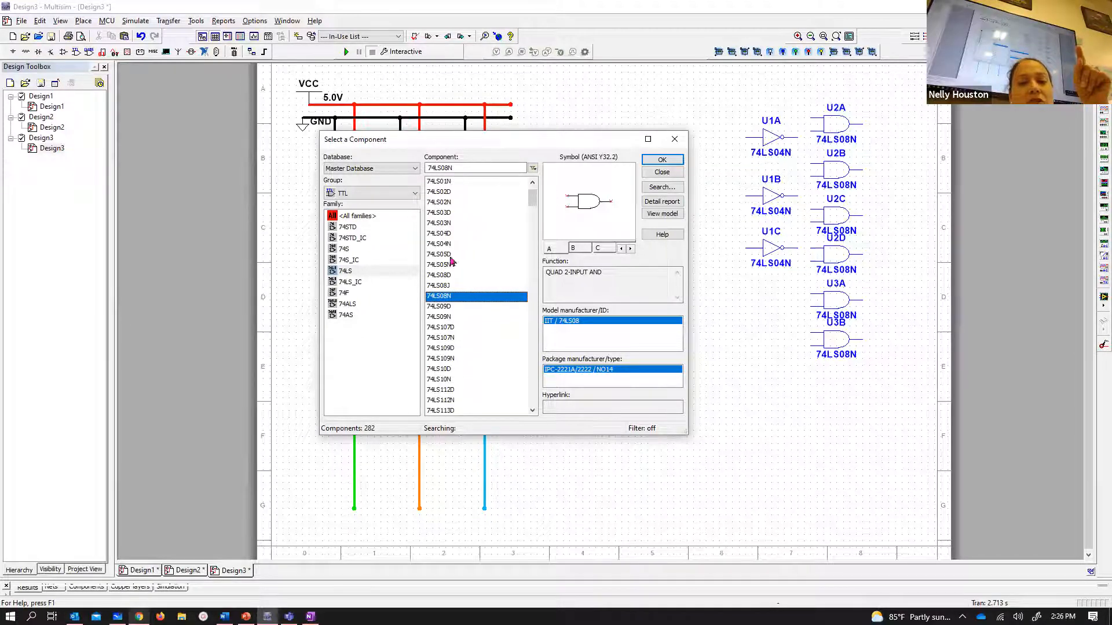
scroll(445, 317, down, 2)
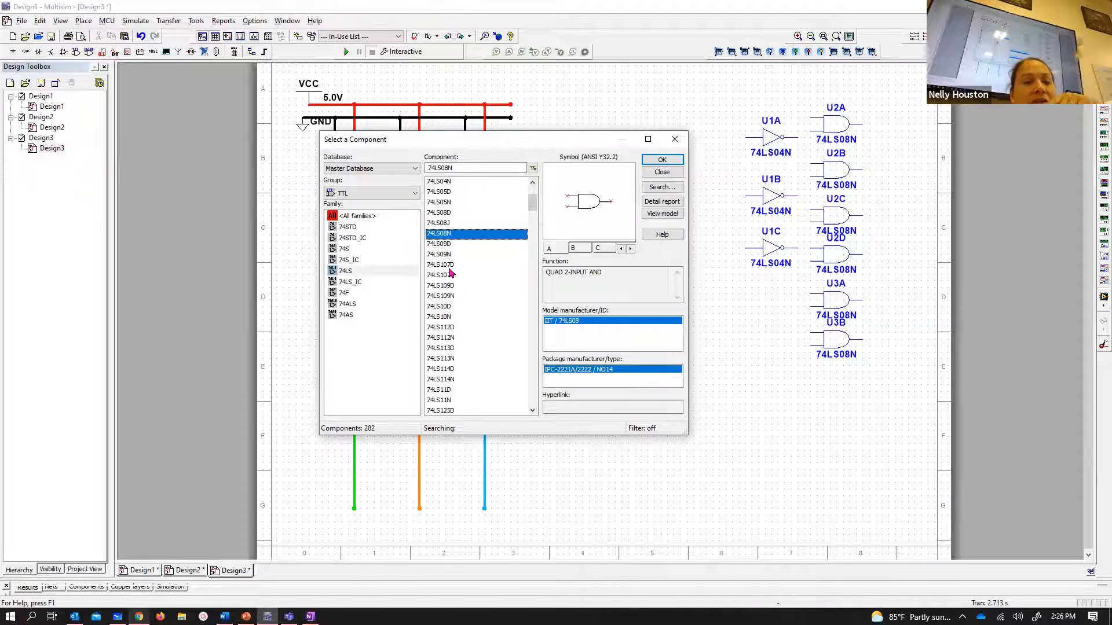
scroll(507, 248, down, 20)
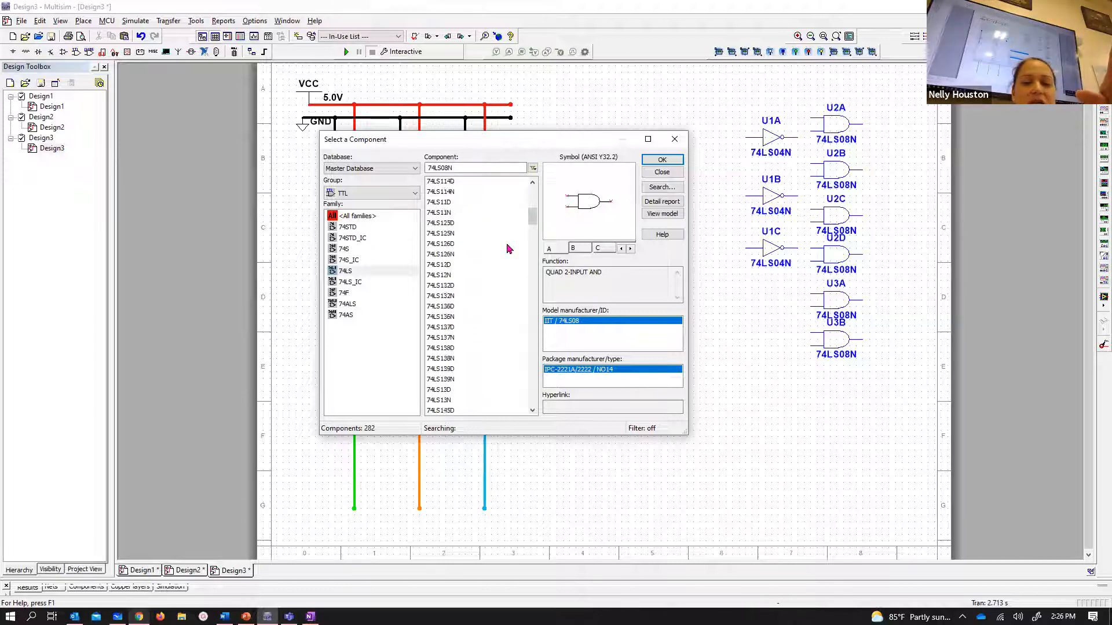
scroll(508, 248, down, 13)
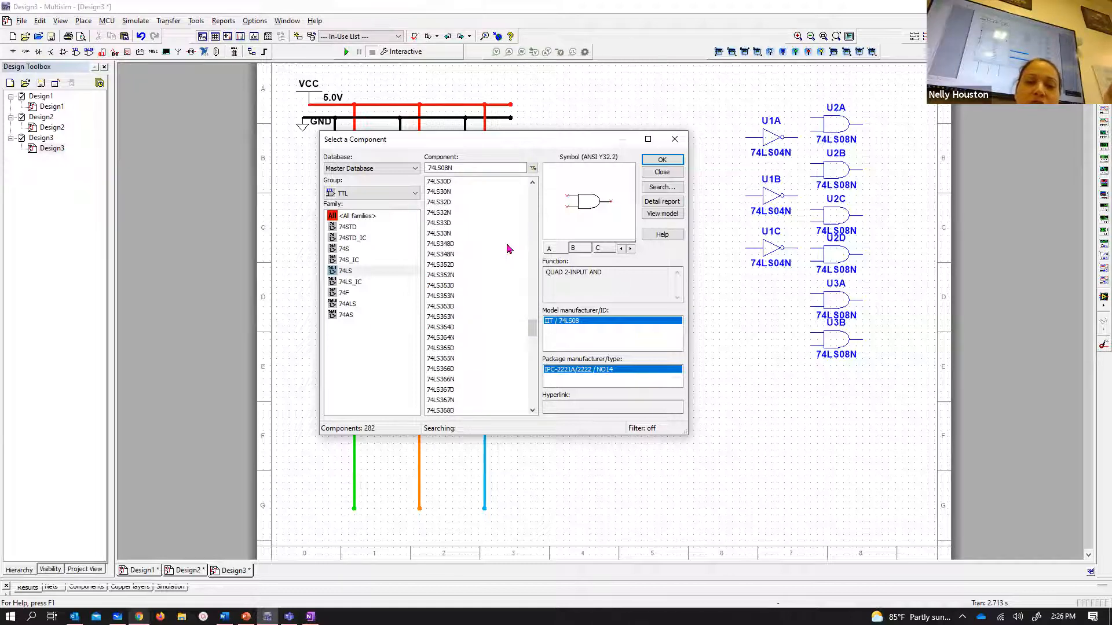
click(447, 213)
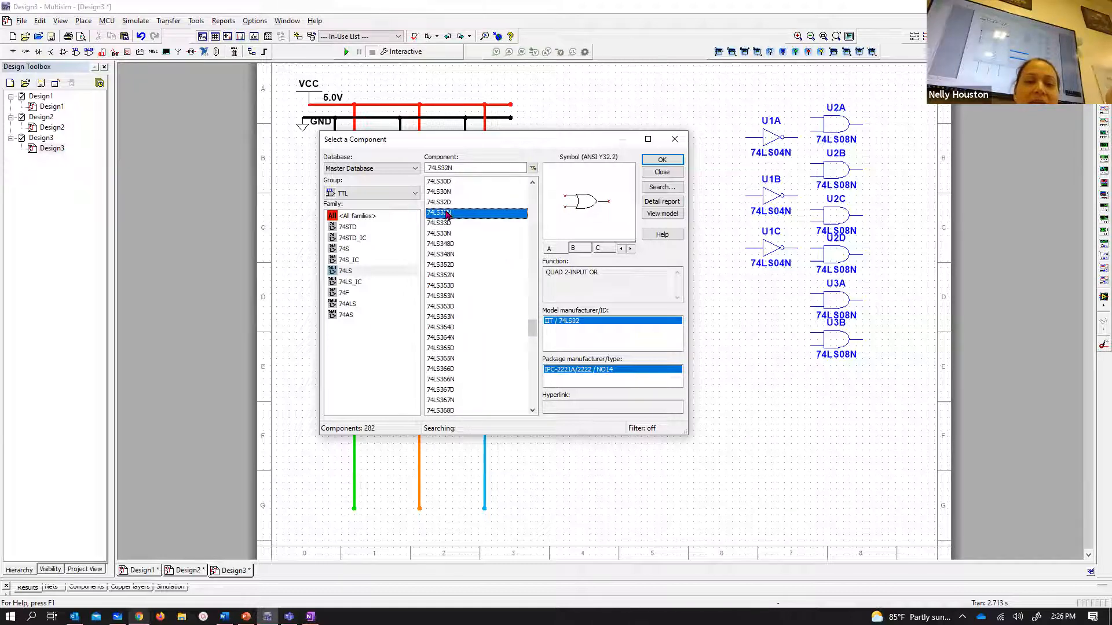
click(662, 160)
- Place sections A and B of one 74LS32N OR gate beside the AND column and close the component browser
click(669, 166)
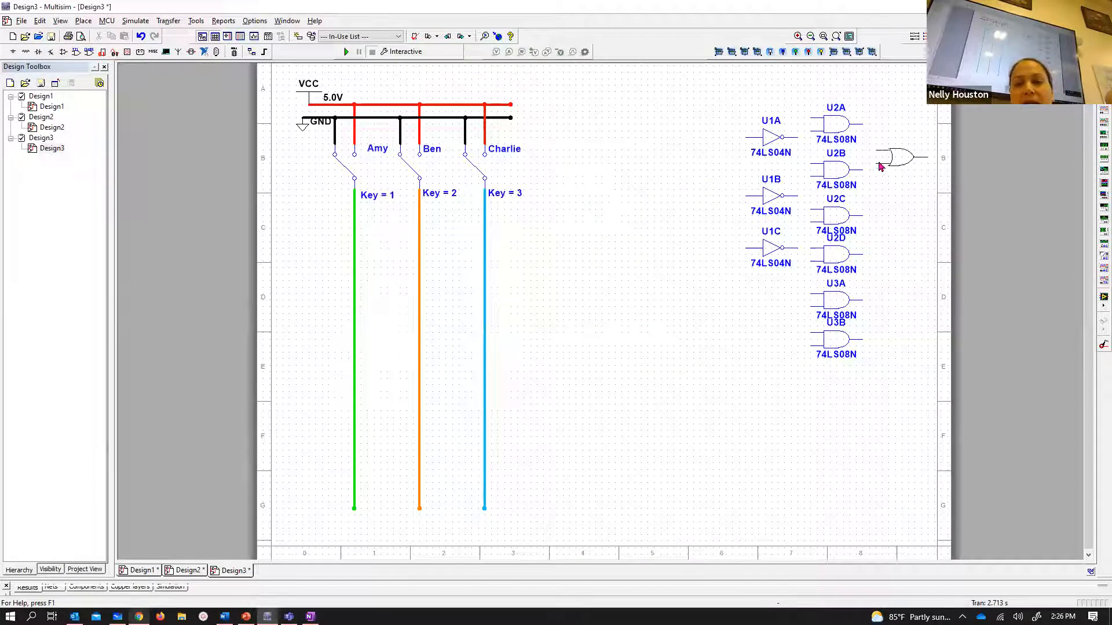
click(884, 173)
click(884, 168)
click(883, 217)
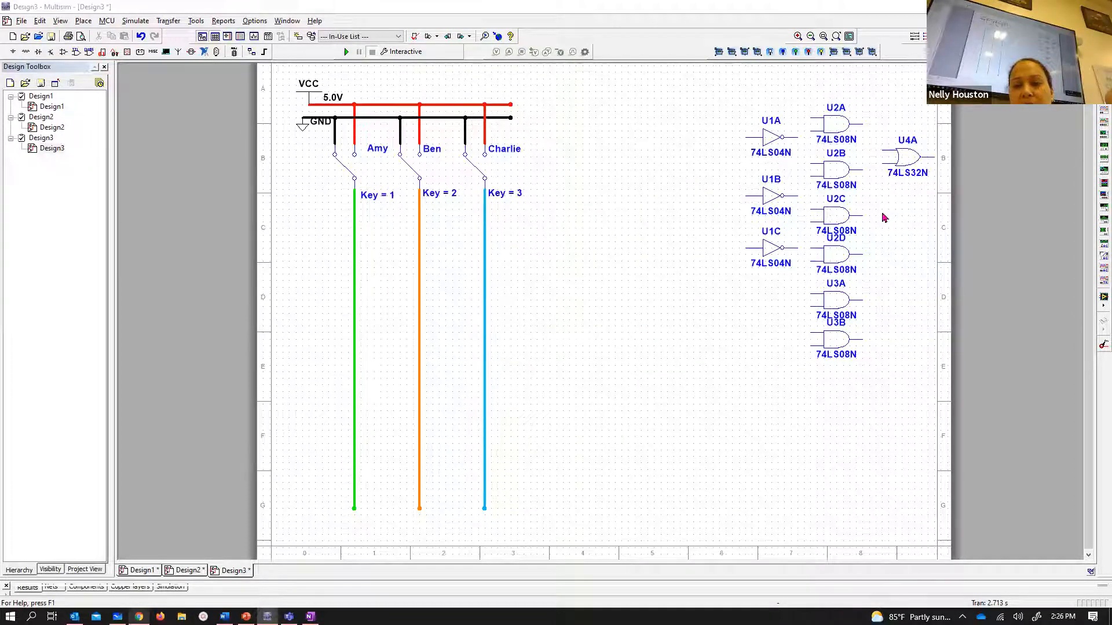
click(869, 232)
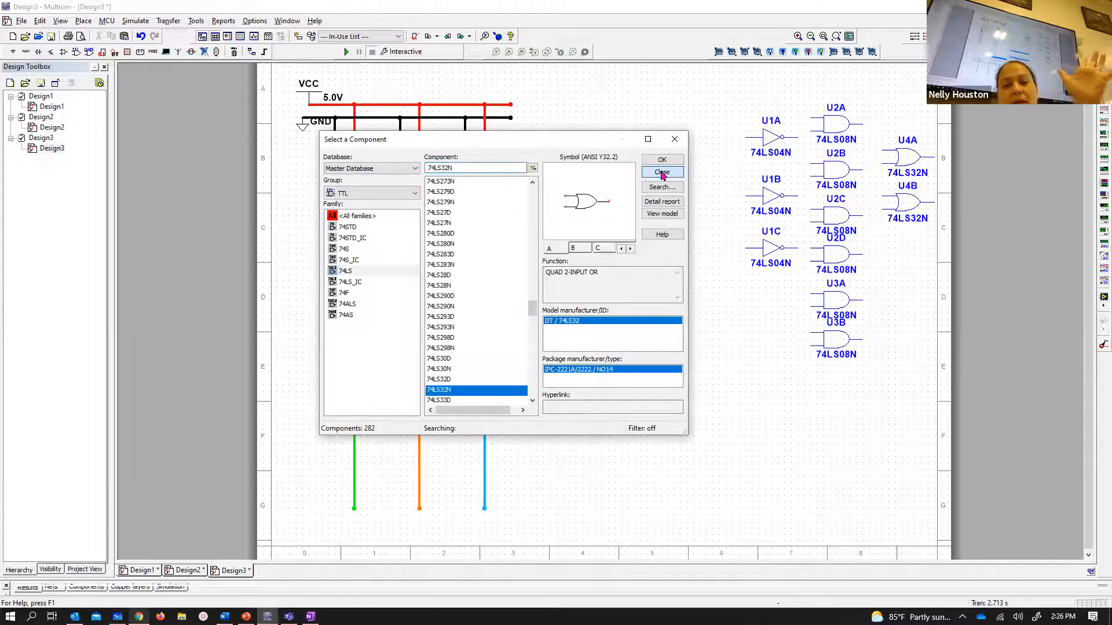
click(660, 173)
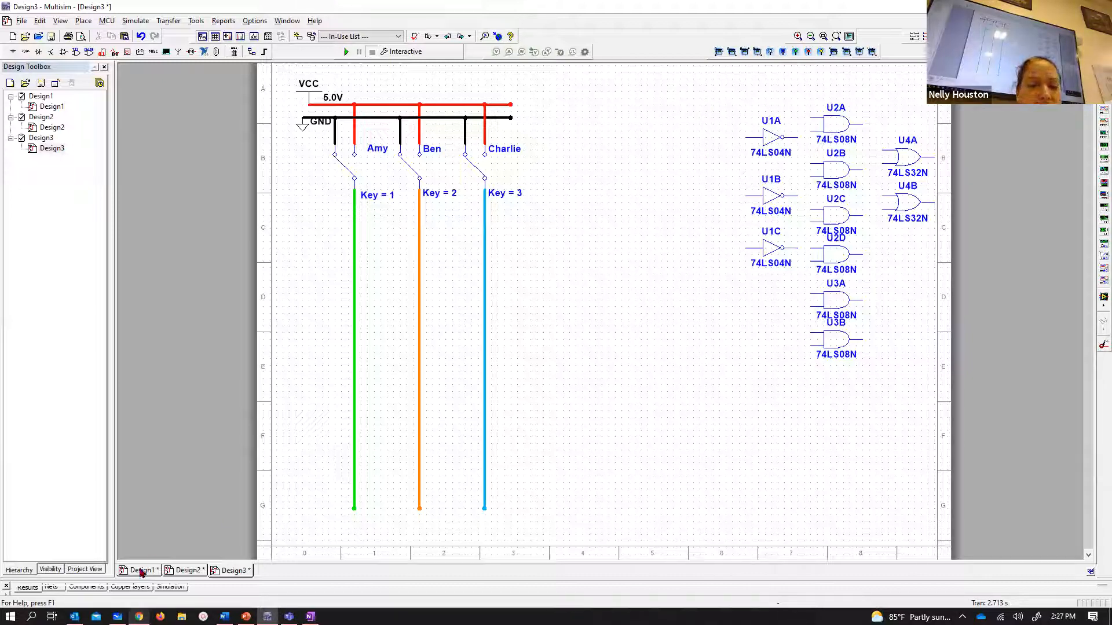
- Switch to the Design1 sheet and delete probe X1 at the final OR output and probes X2, X3 and X4 on the switch lines
mouse_move(140, 572)
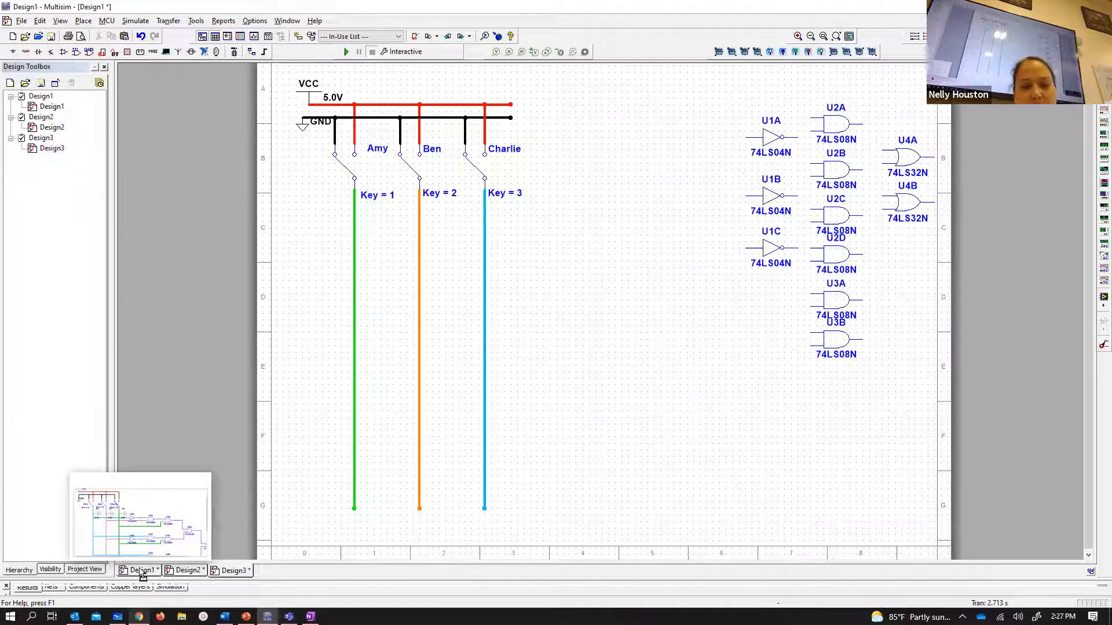
click(142, 572)
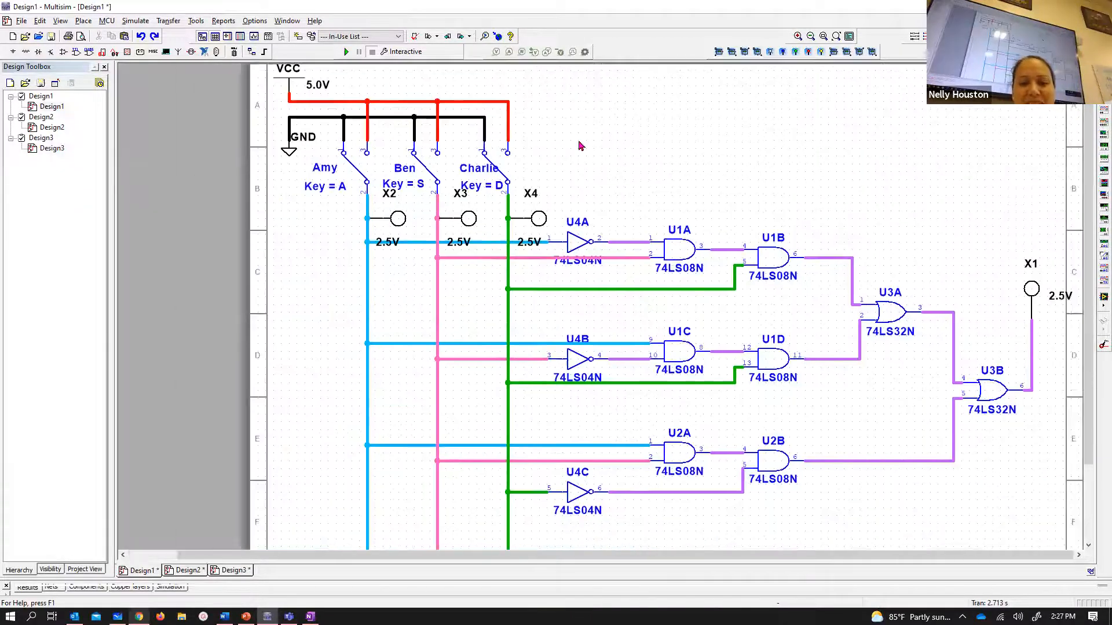
scroll(581, 146, down, 1)
scroll(842, 228, up, 1)
click(841, 270)
key(Delete)
click(205, 198)
key(Delete)
click(275, 198)
key(Delete)
click(346, 198)
key(Delete)
scroll(559, 159, down, 2)
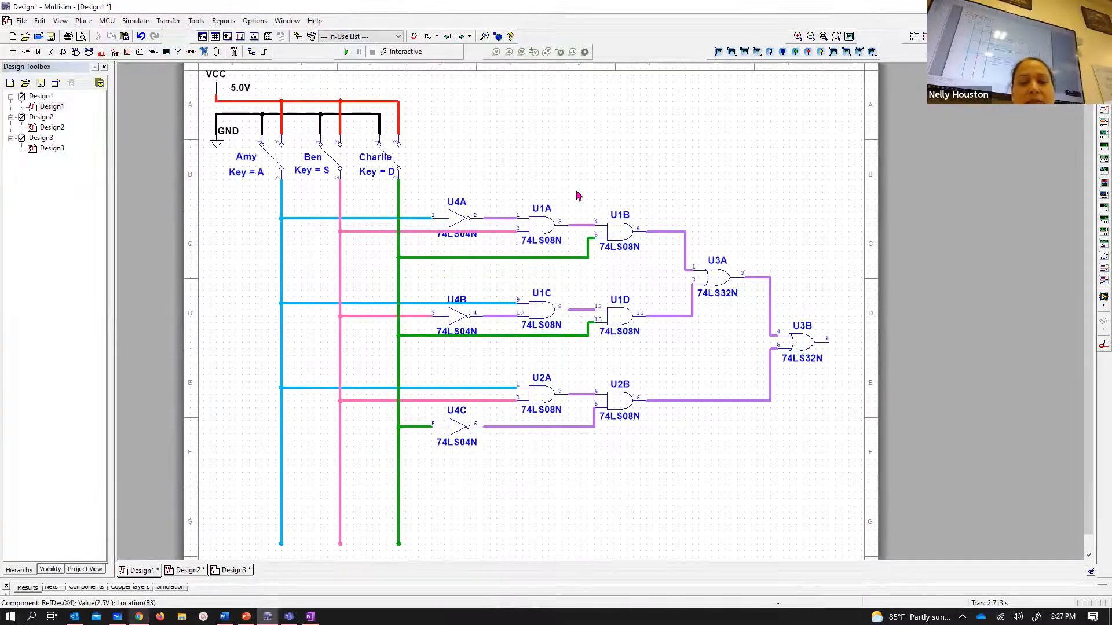
- Place a red probe above the final OR gate U3B and wire it to the gate's output
click(808, 52)
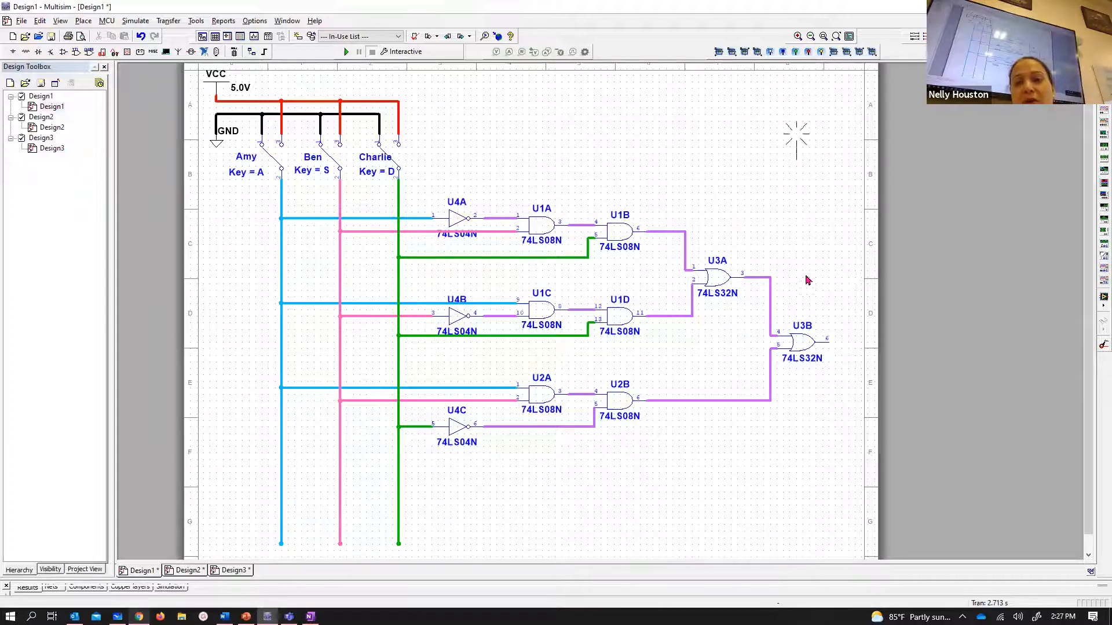
click(840, 298)
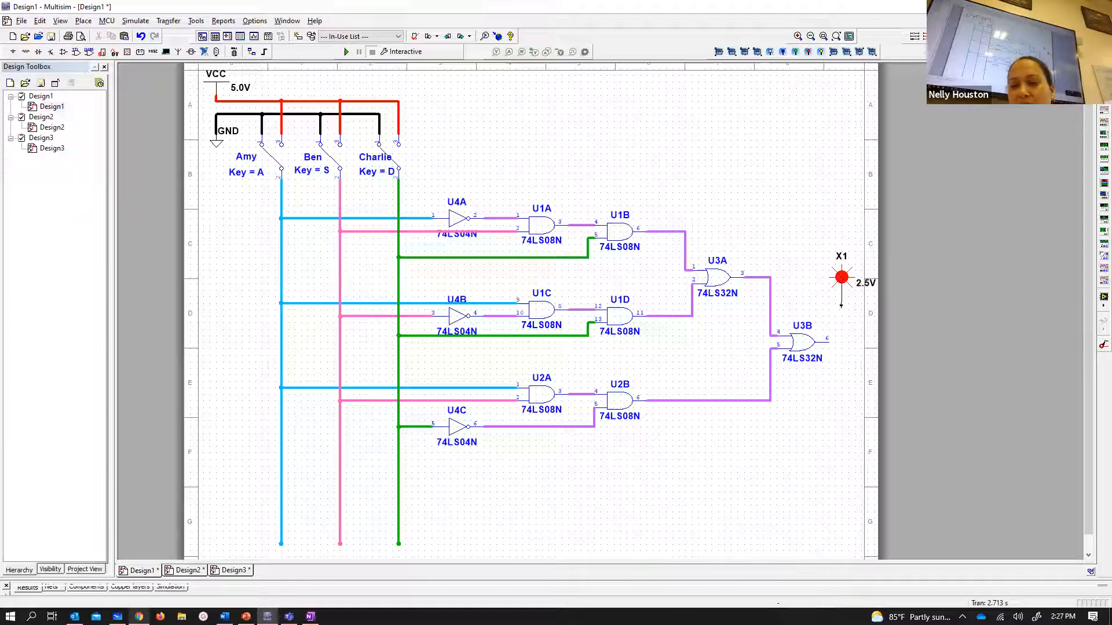
click(841, 305)
click(827, 341)
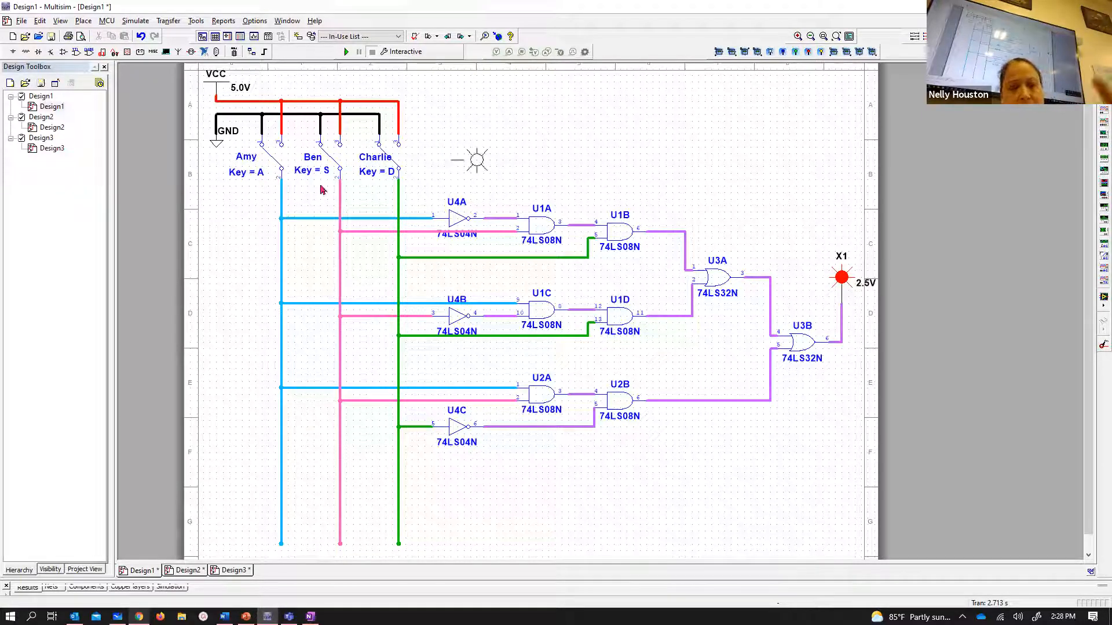
- Attach a yellow probe to each of the three vertical switch lines just below the switches
click(281, 199)
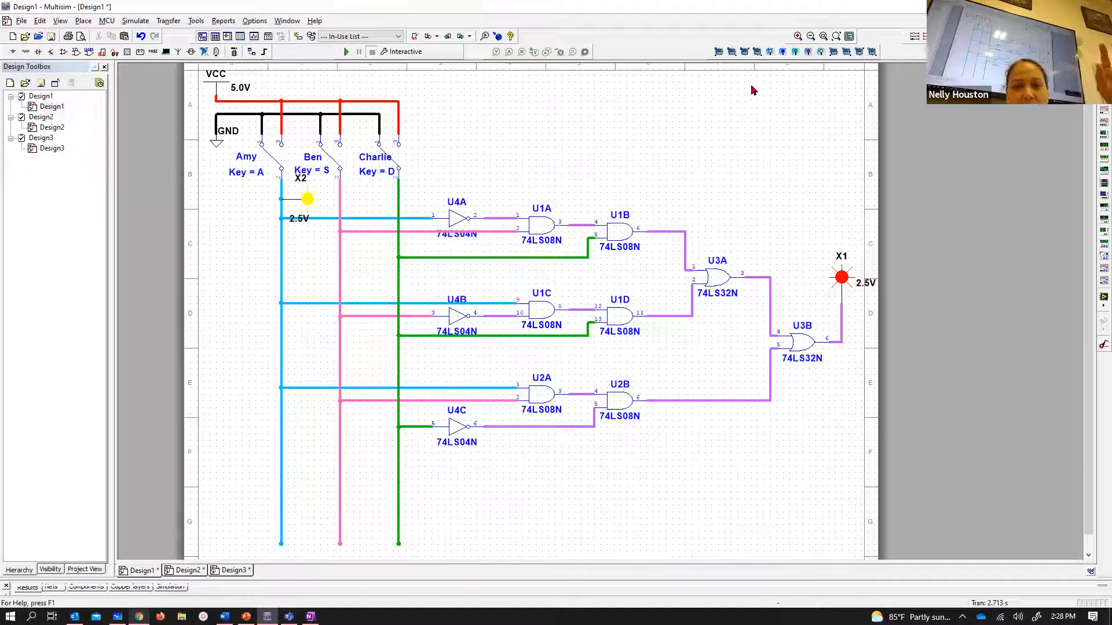
click(340, 199)
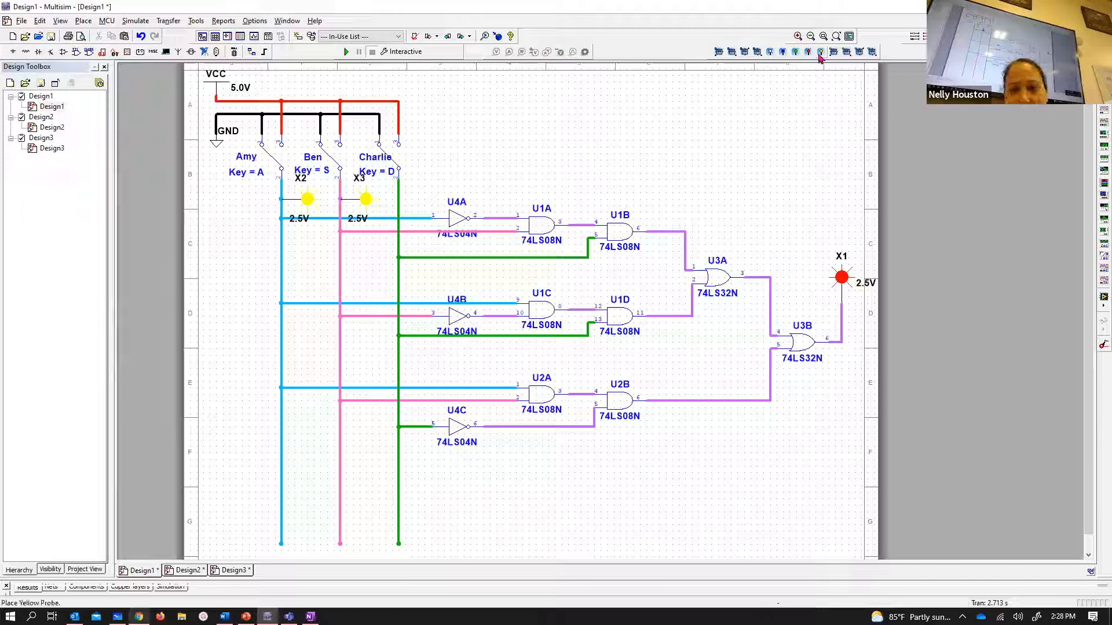
click(398, 198)
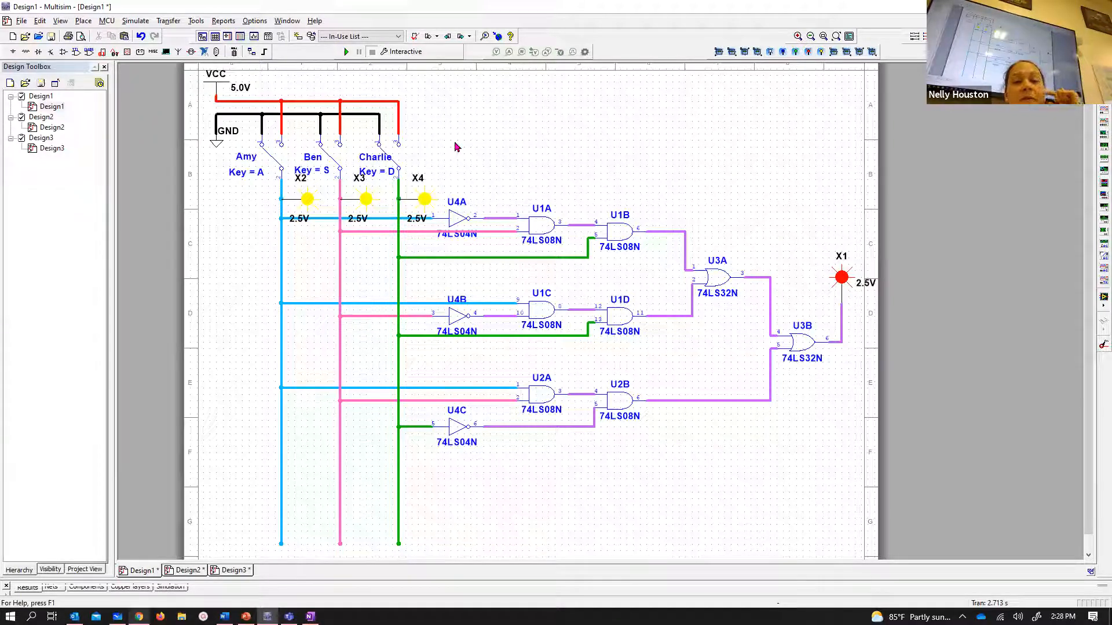
- Run the simulation, toggle the first and third input switches and back again, and stop the simulation
click(348, 52)
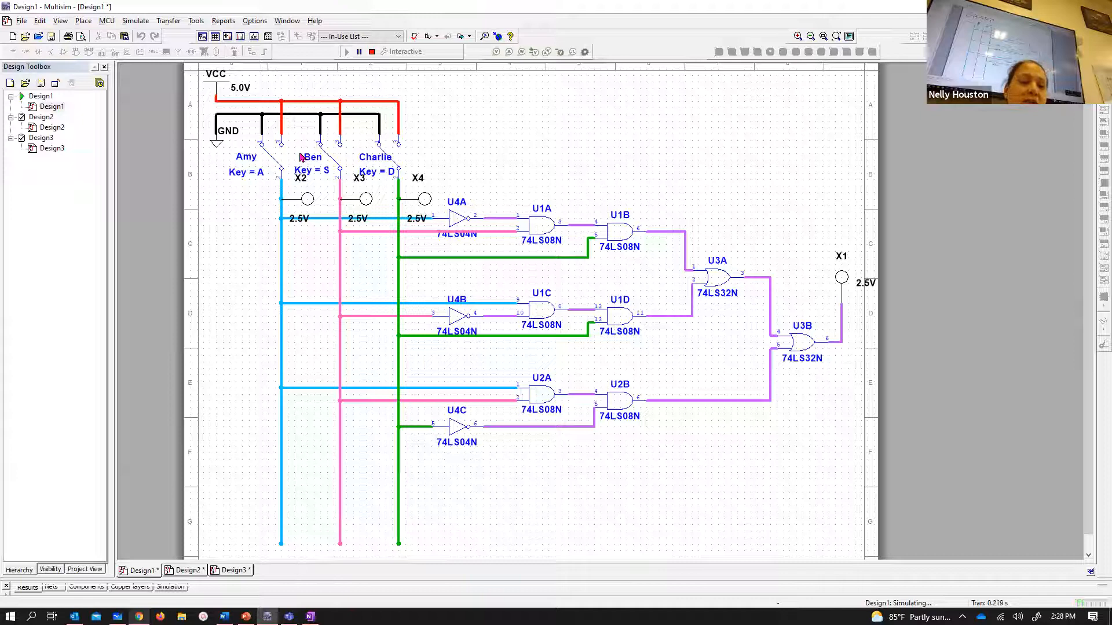
key(a)
key(d)
key(d)
key(a)
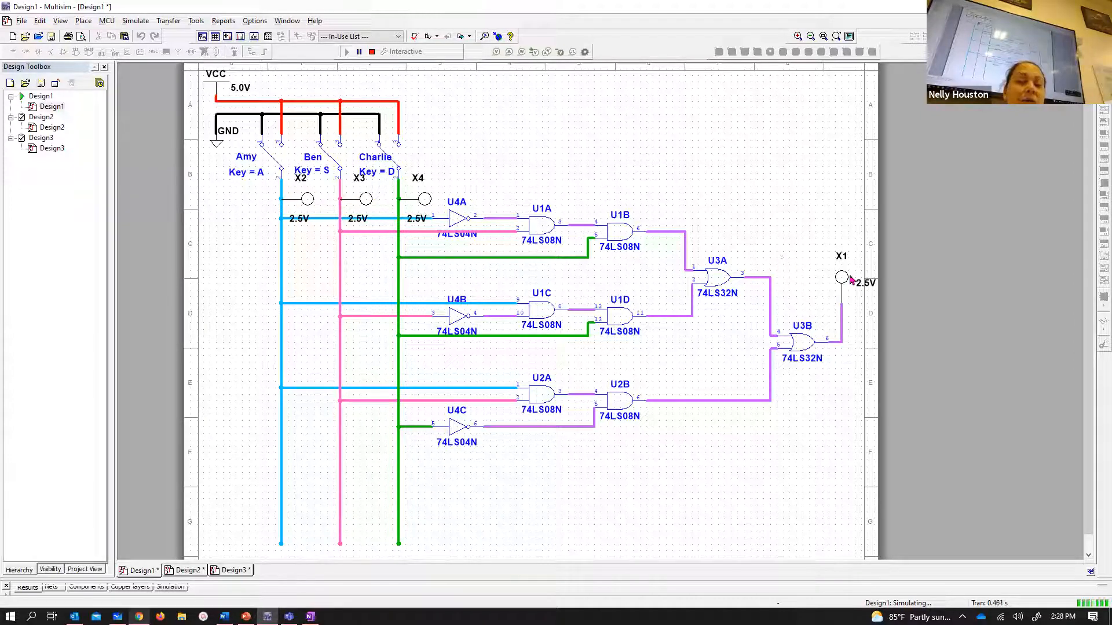
click(374, 53)
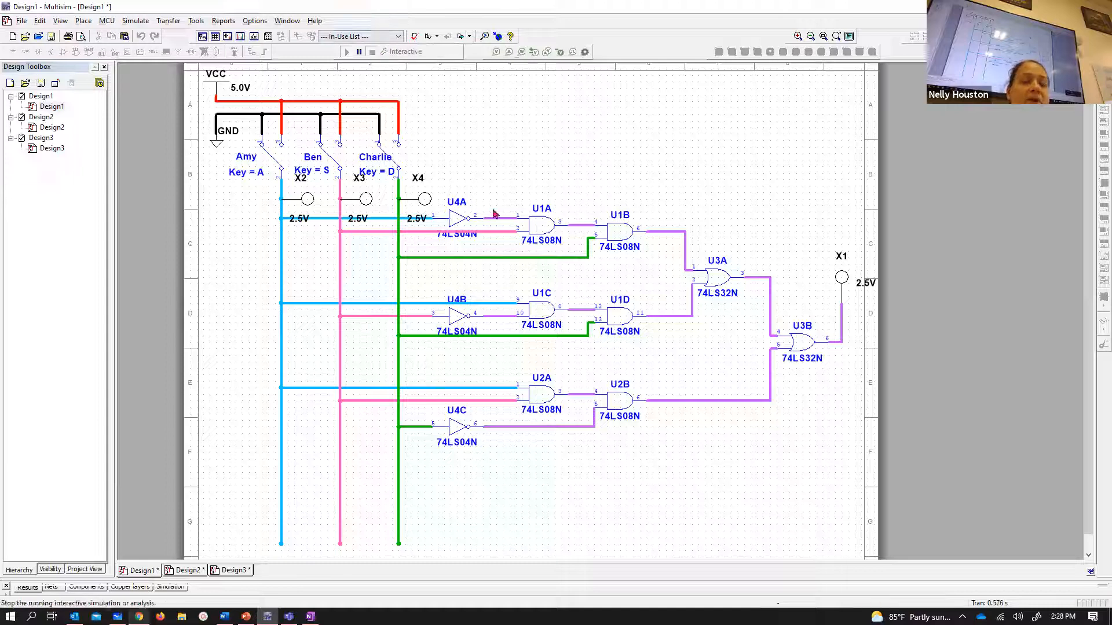
scroll(546, 189, up, 2)
scroll(546, 189, up, 2)
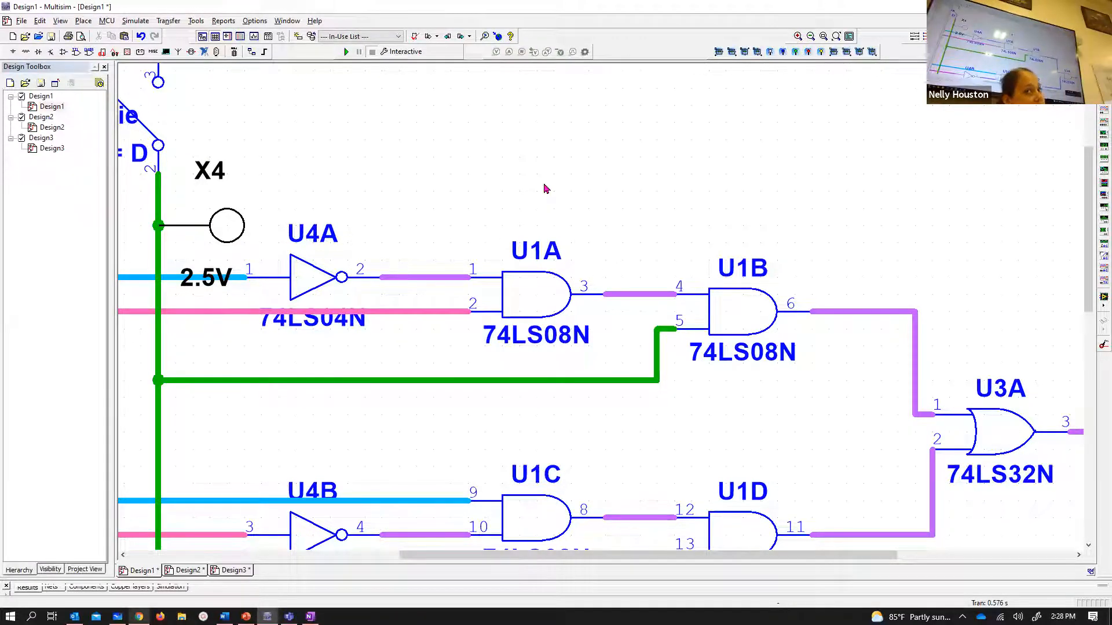
scroll(597, 139, down, 5)
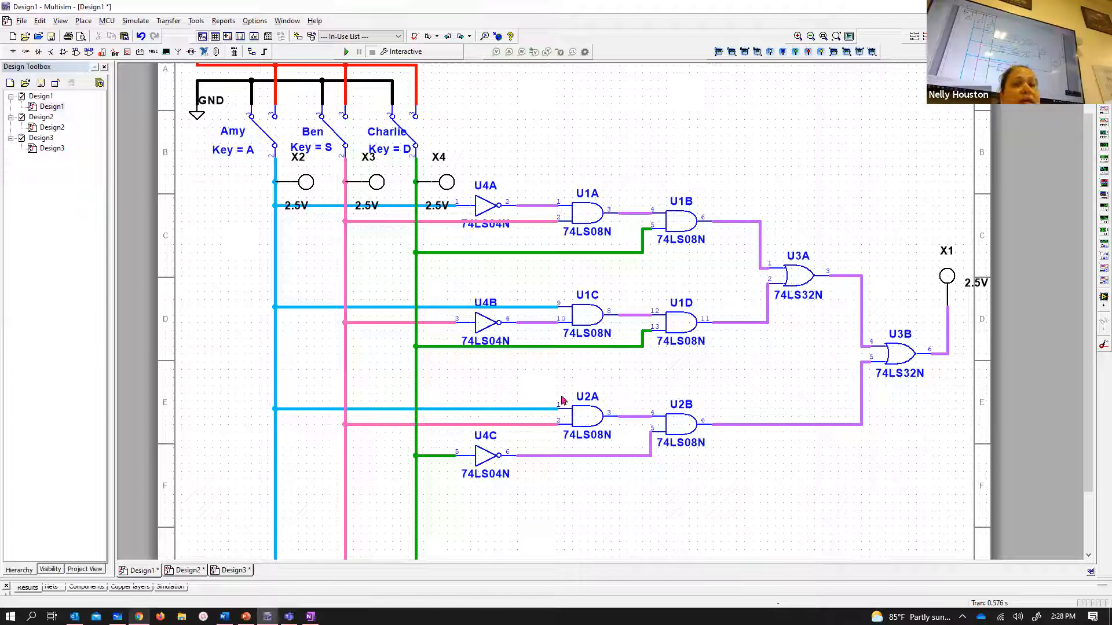
drag(666, 148, 652, 181)
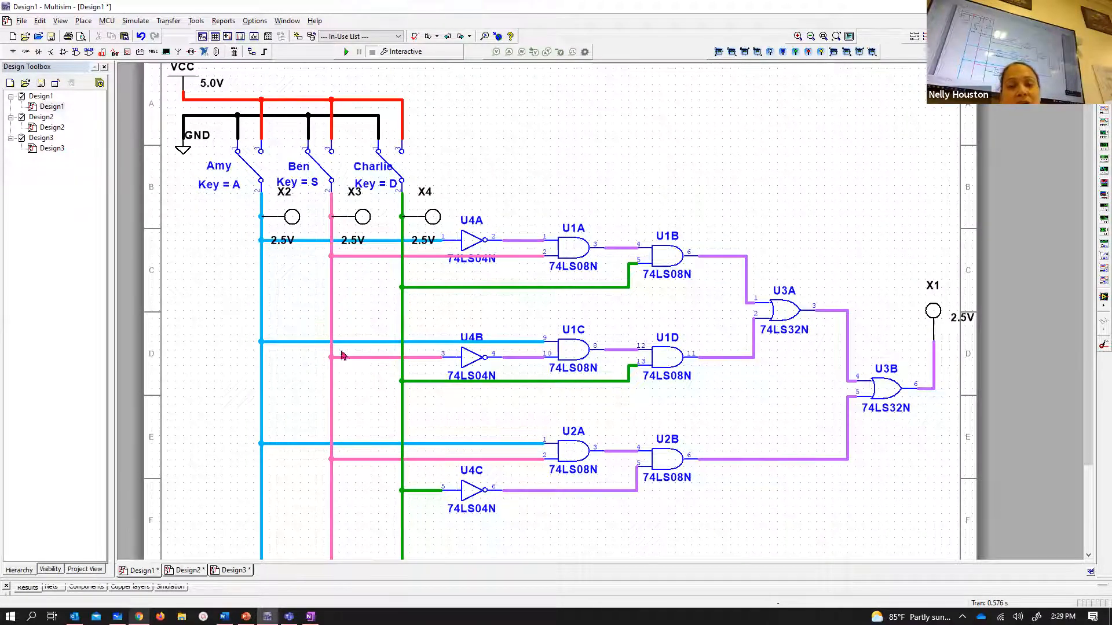
- Return to the Design3 sheet and hide and redisplay the Measurement components toolbar
click(232, 570)
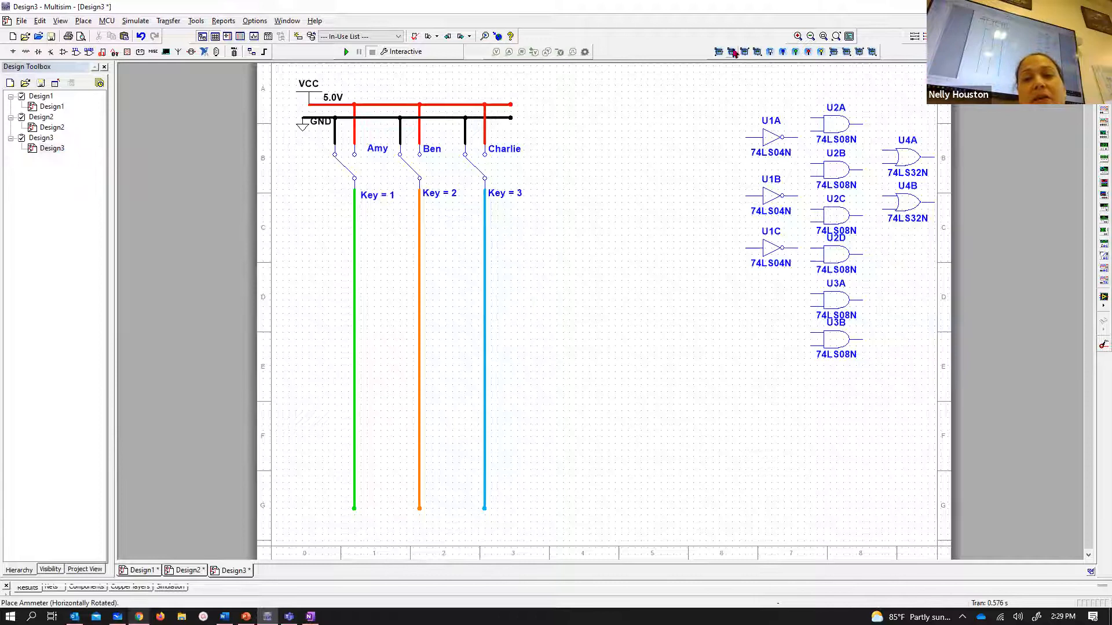
right_click(643, 49)
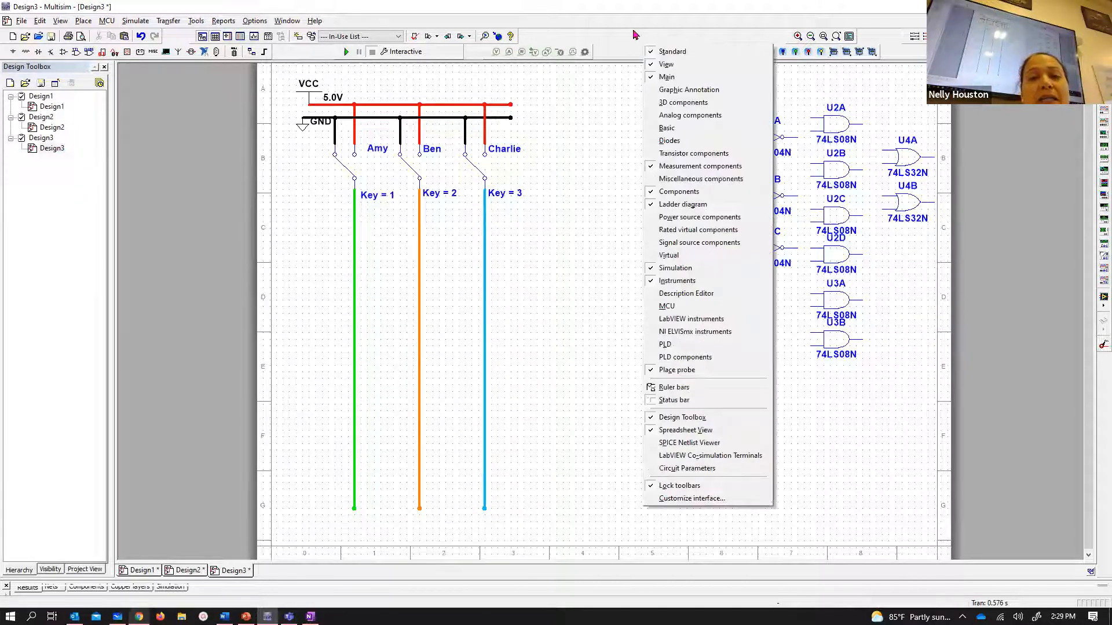
click(678, 166)
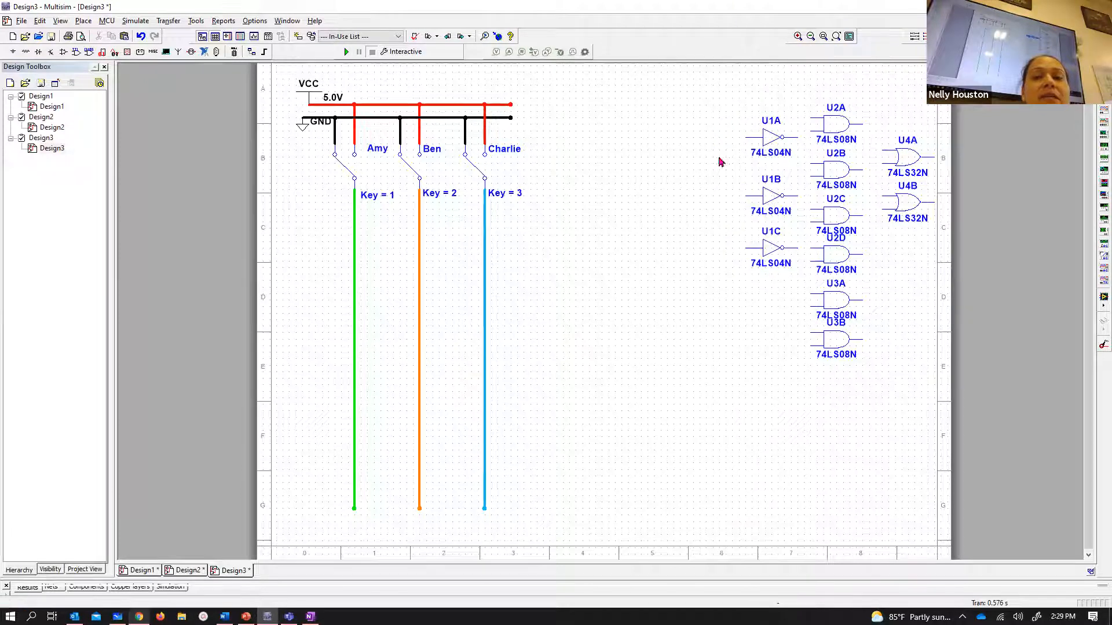
right_click(658, 47)
click(682, 168)
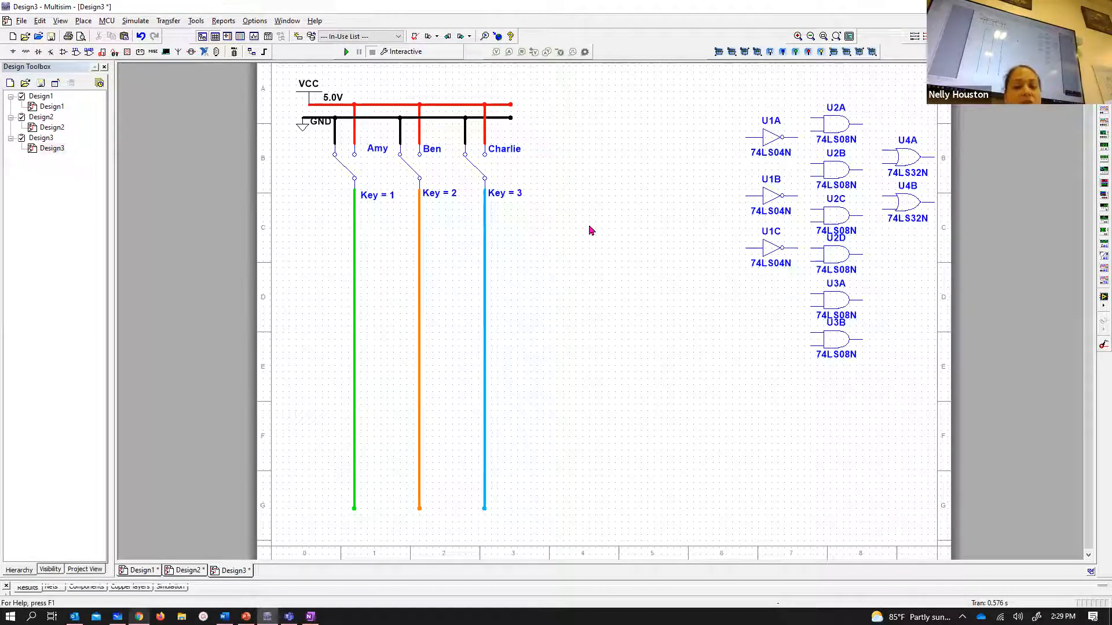
- Open the component browser and look through the part list of the 74LS family in the TTL group
click(83, 21)
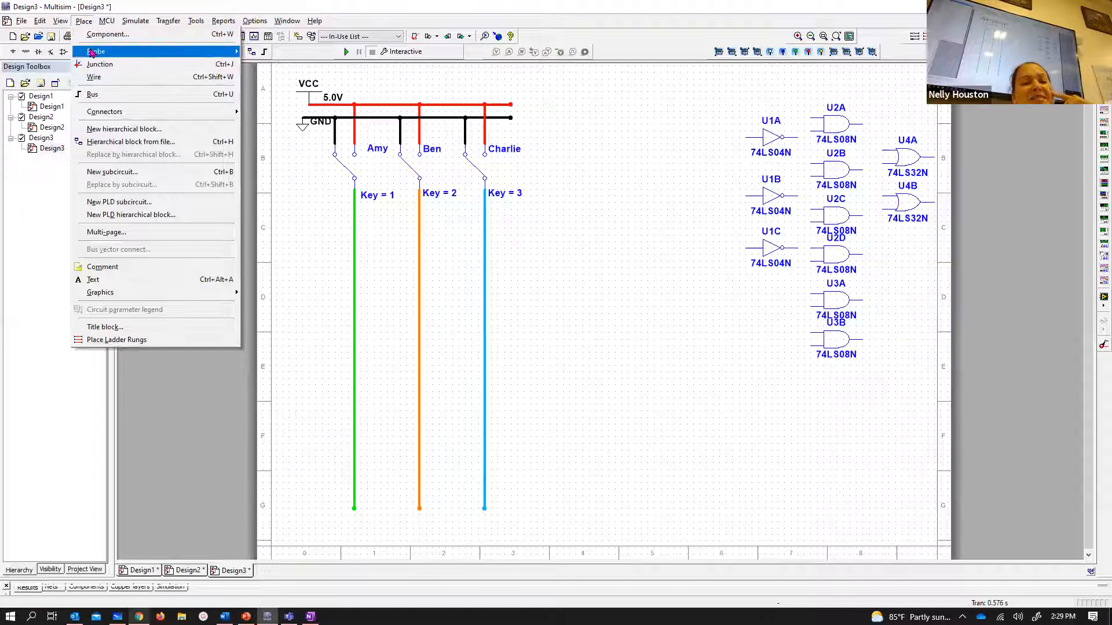
click(101, 34)
drag(496, 144, 501, 128)
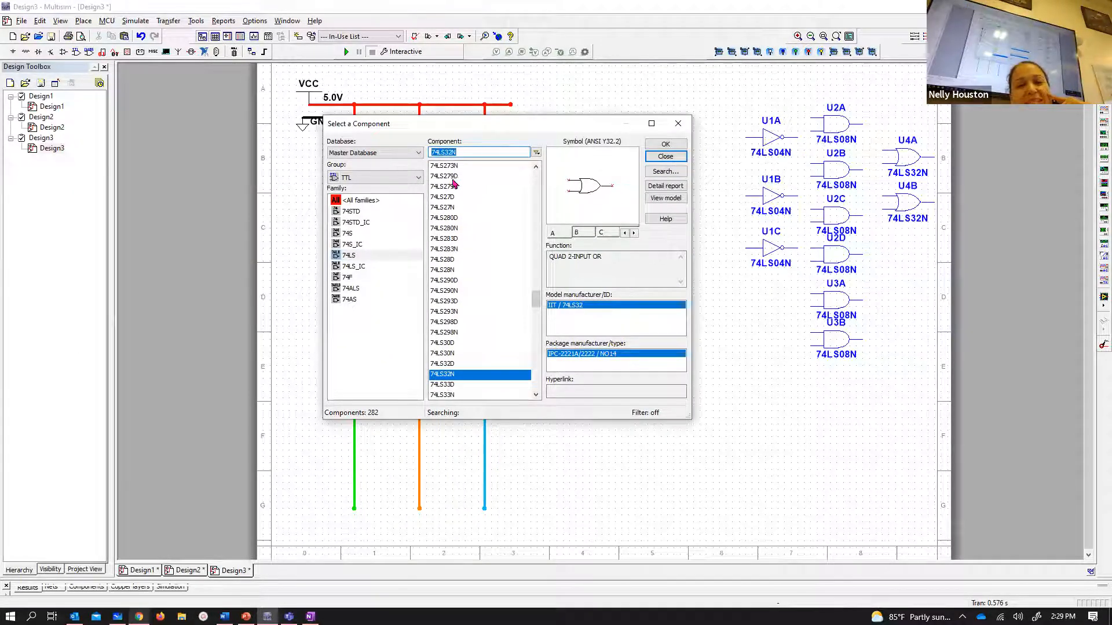
click(348, 255)
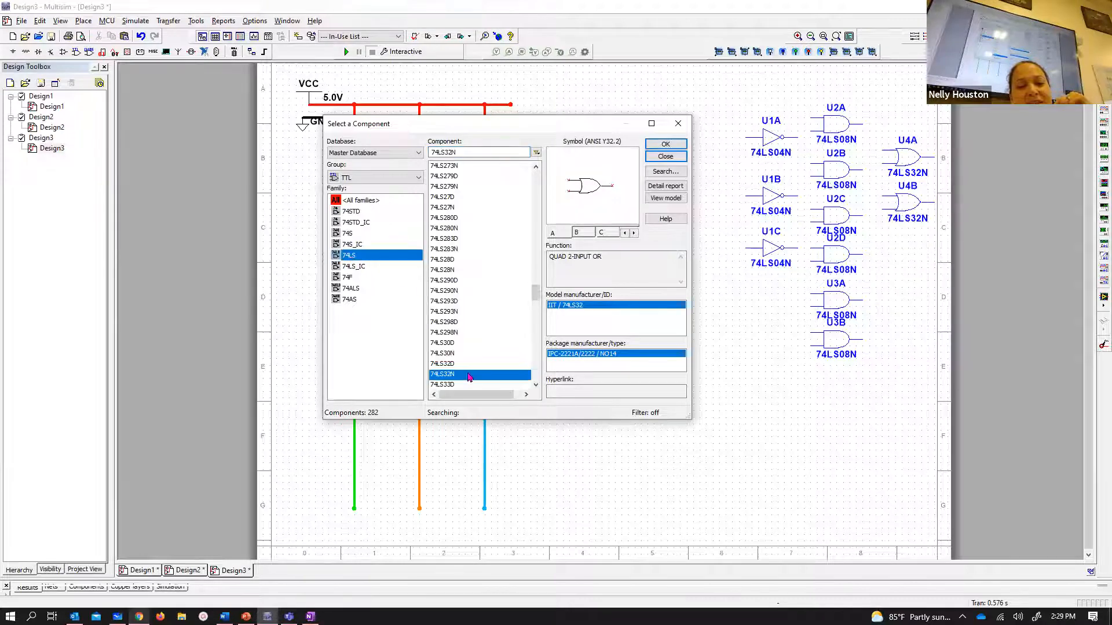
click(536, 299)
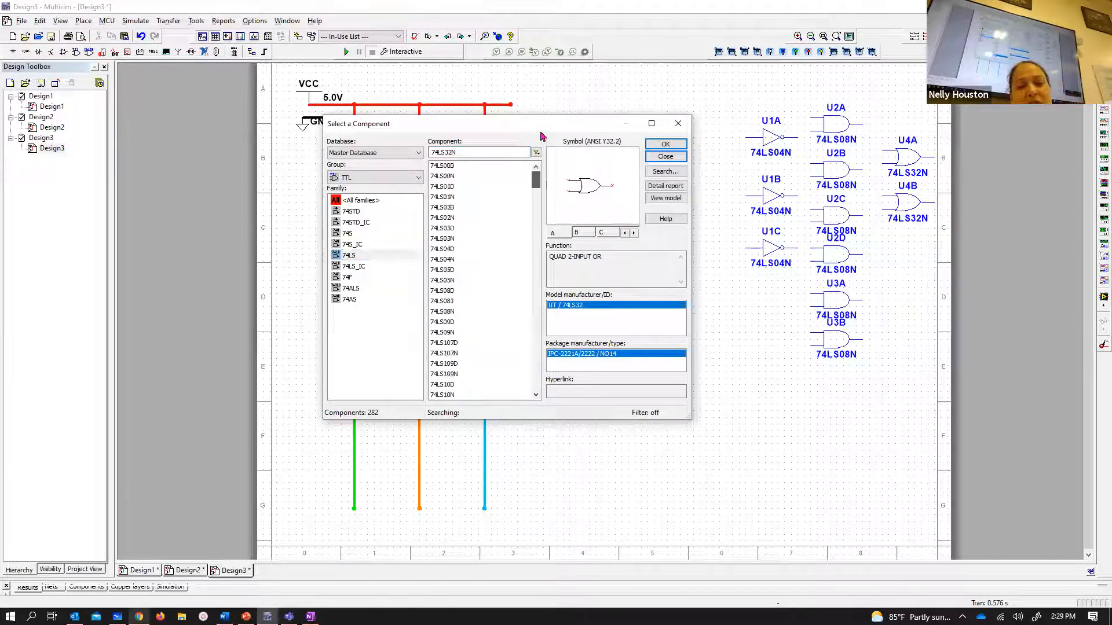
- Move the component browser clear of the placed gates and select the 74LS family in the TTL group
scroll(874, 125, up, 1)
drag(557, 127, 429, 130)
scroll(771, 127, up, 3)
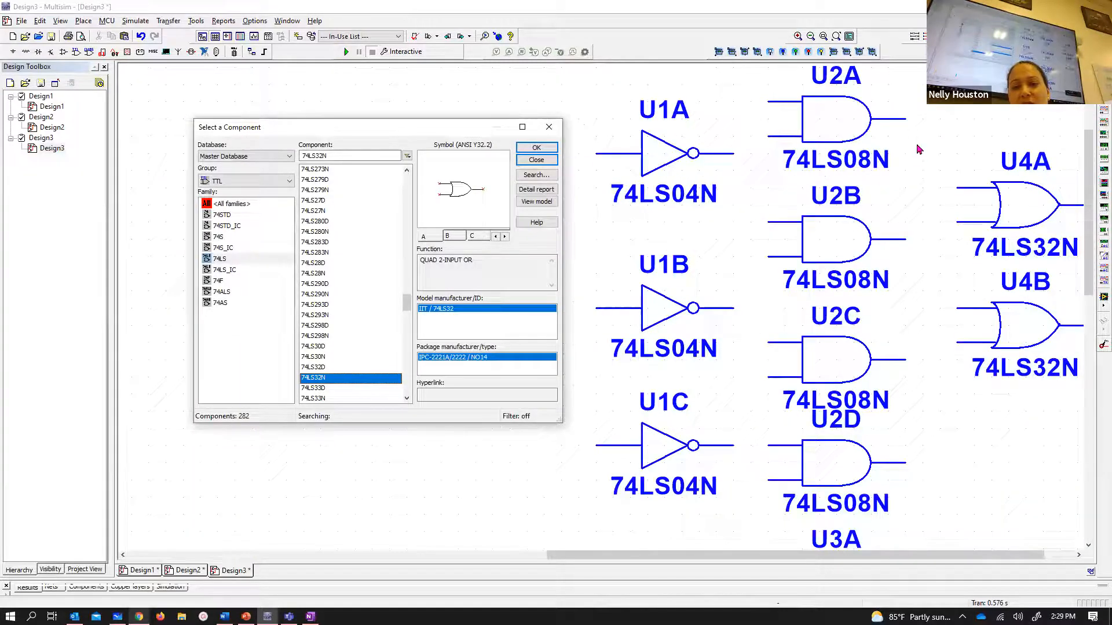
drag(920, 137, 901, 233)
drag(378, 132, 338, 134)
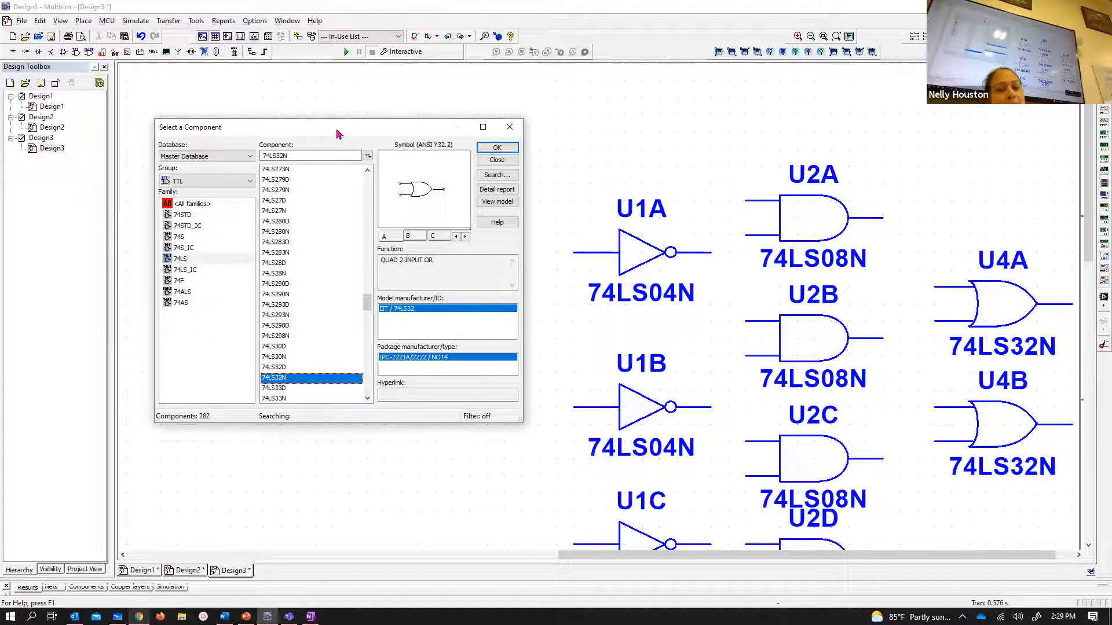
click(186, 182)
click(187, 182)
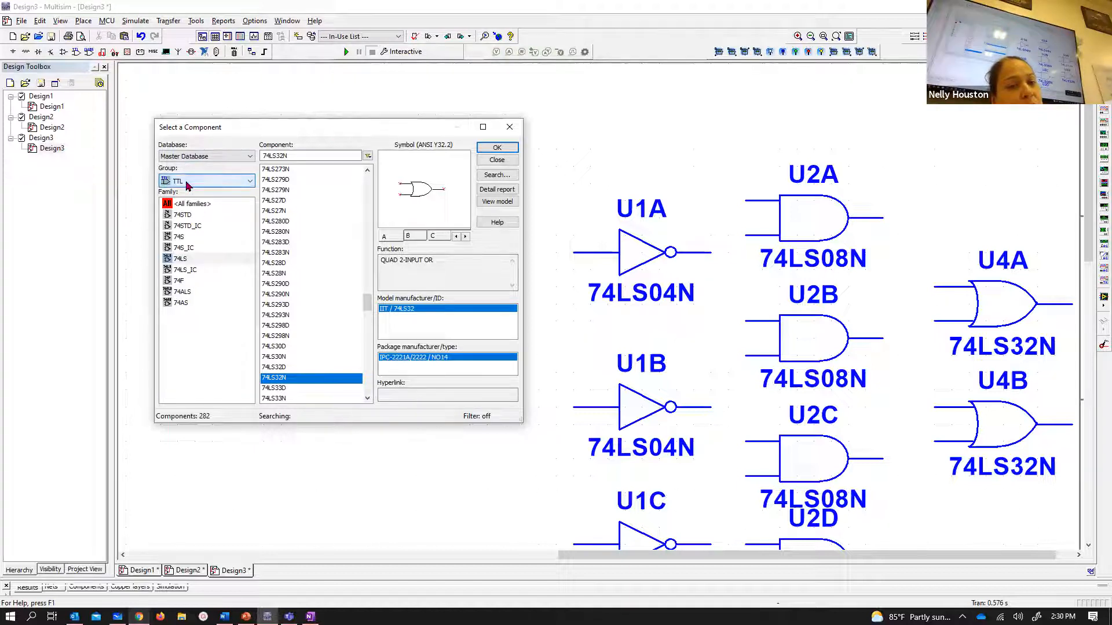
click(191, 259)
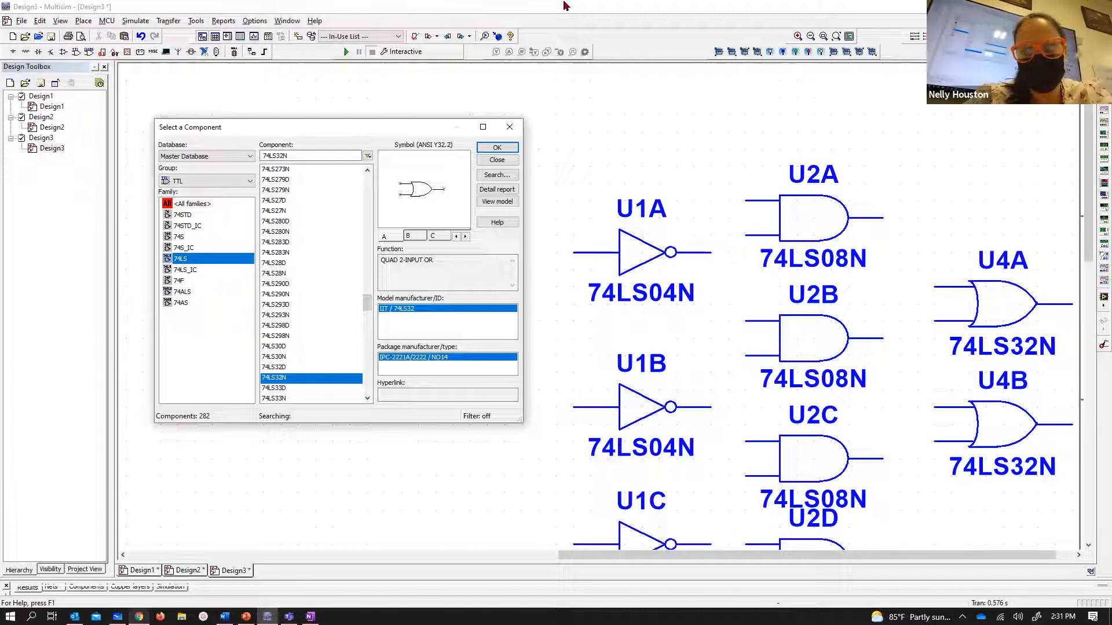
mouse_move(565, 6)
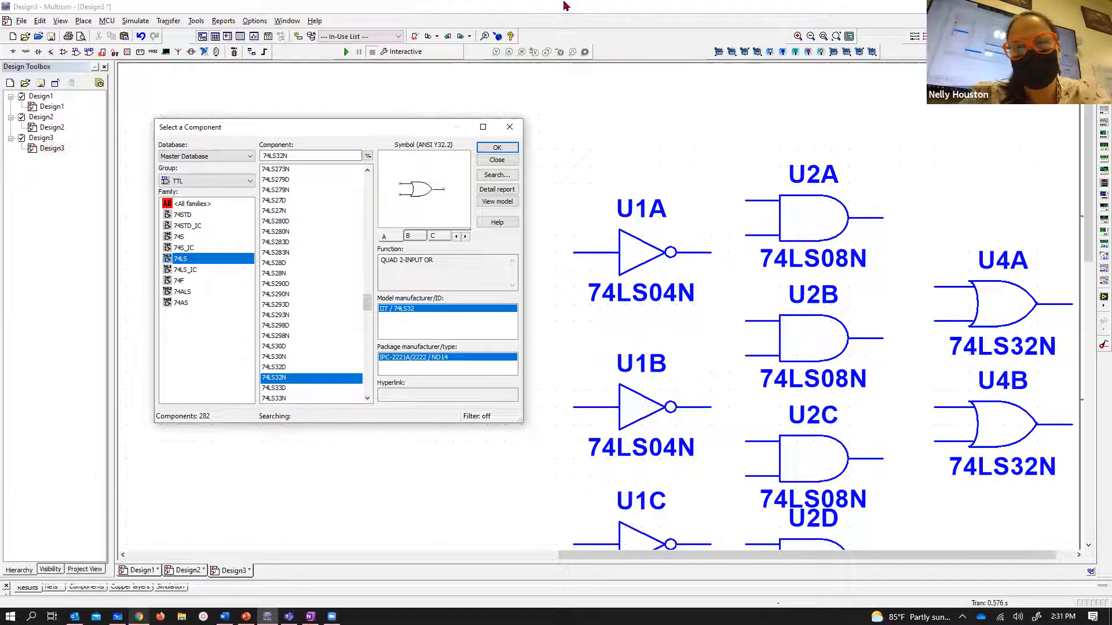
click(876, 15)
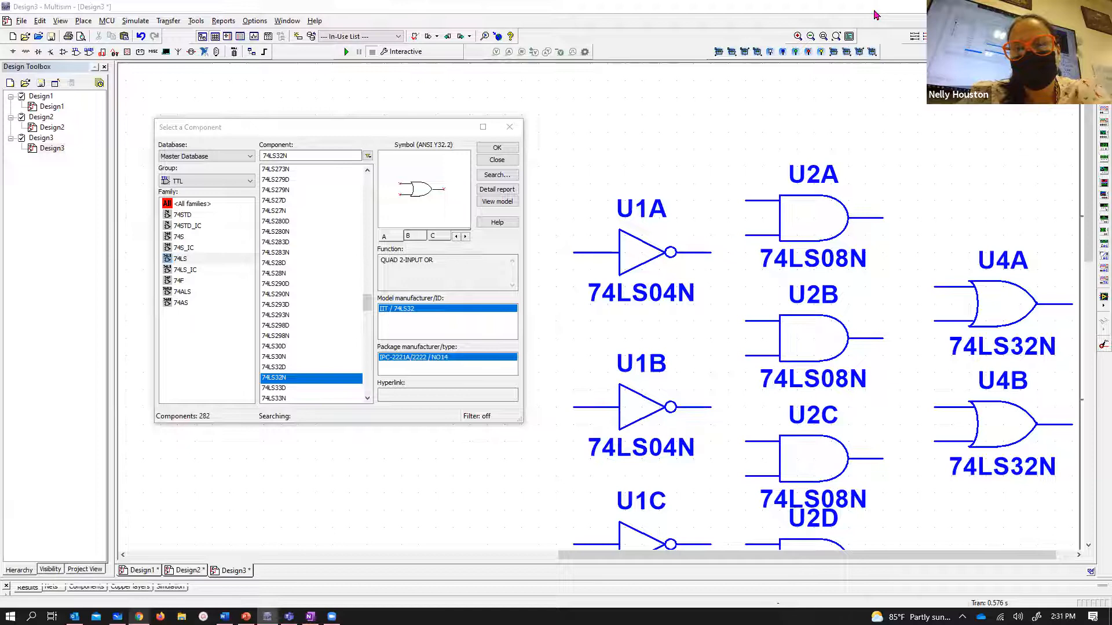